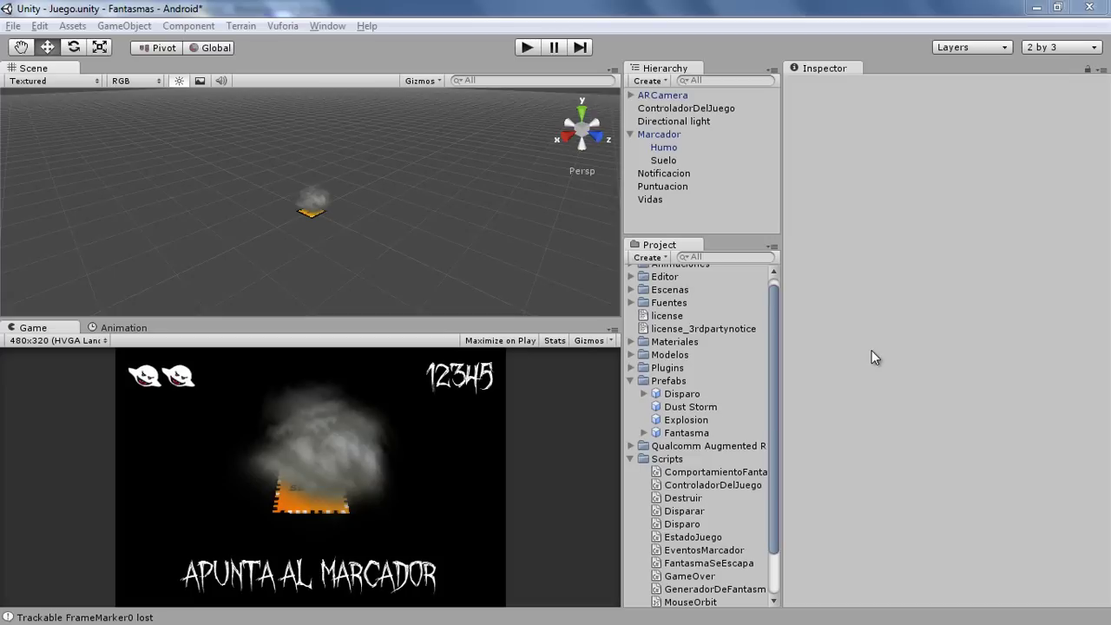
Step: Test-play the game, shoot a ghost, and inspect the spawned explosion before stopping play
click(527, 49)
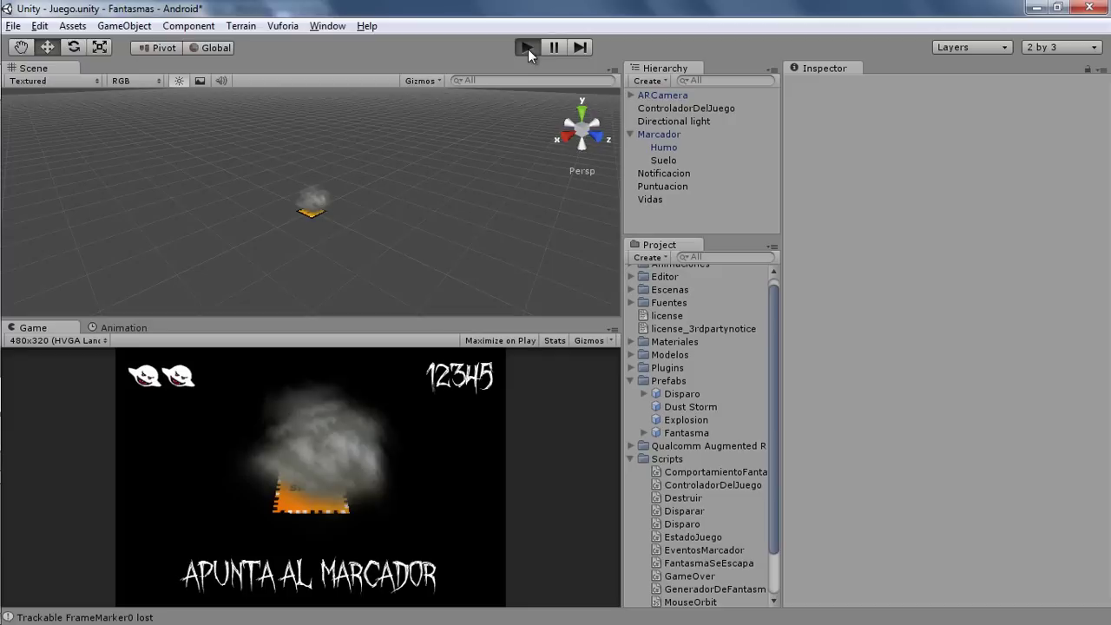
click(335, 467)
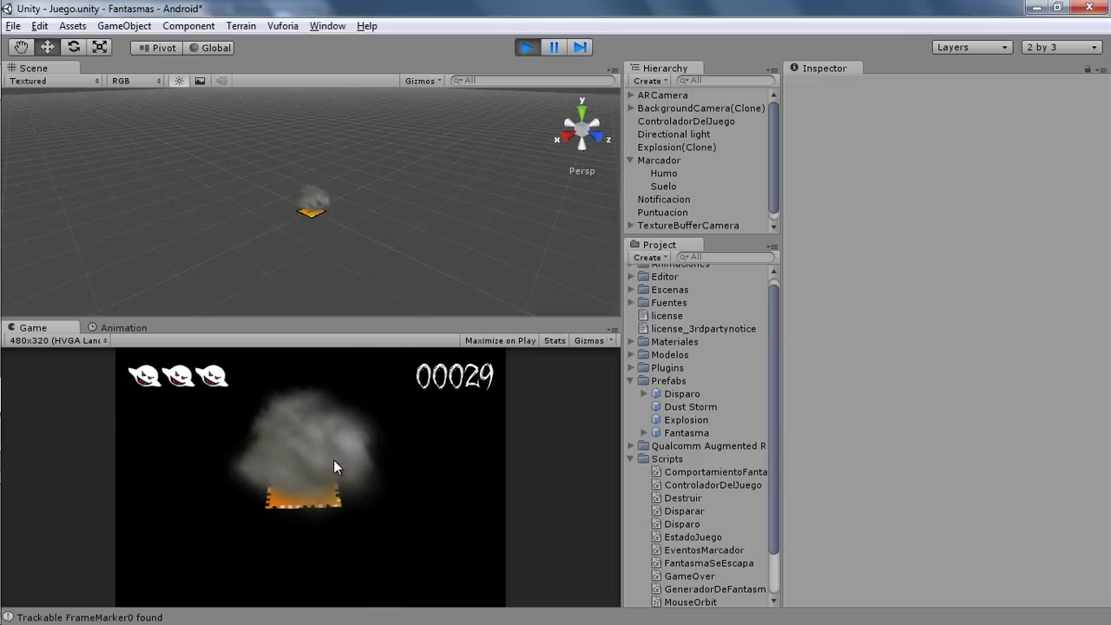
click(667, 148)
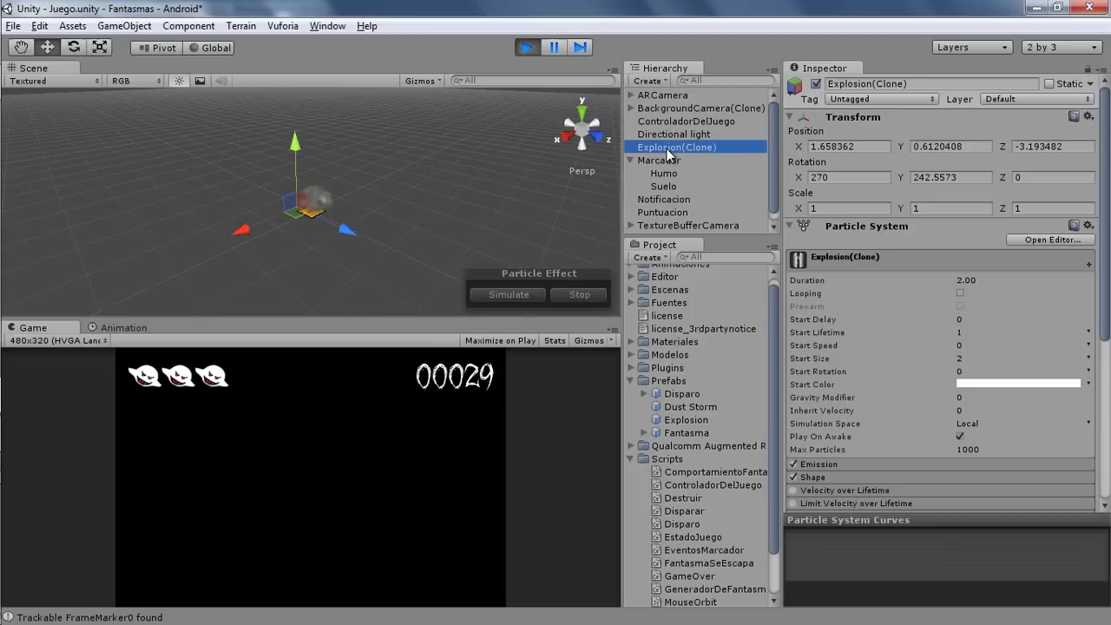
drag(1106, 270, 1092, 275)
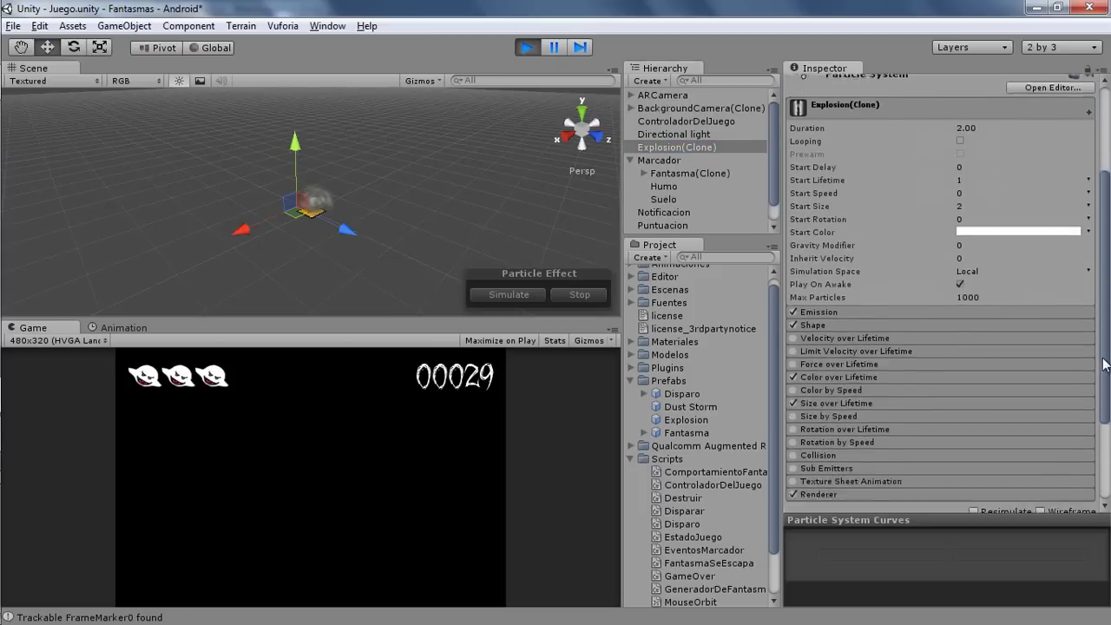
scroll(1091, 276, up, 2)
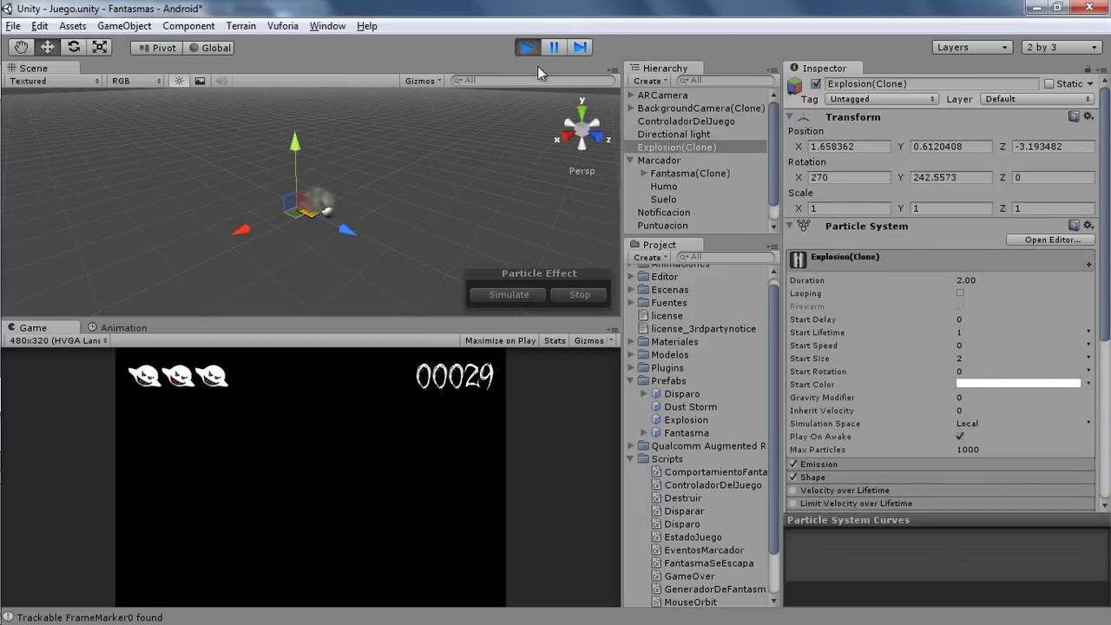
click(527, 47)
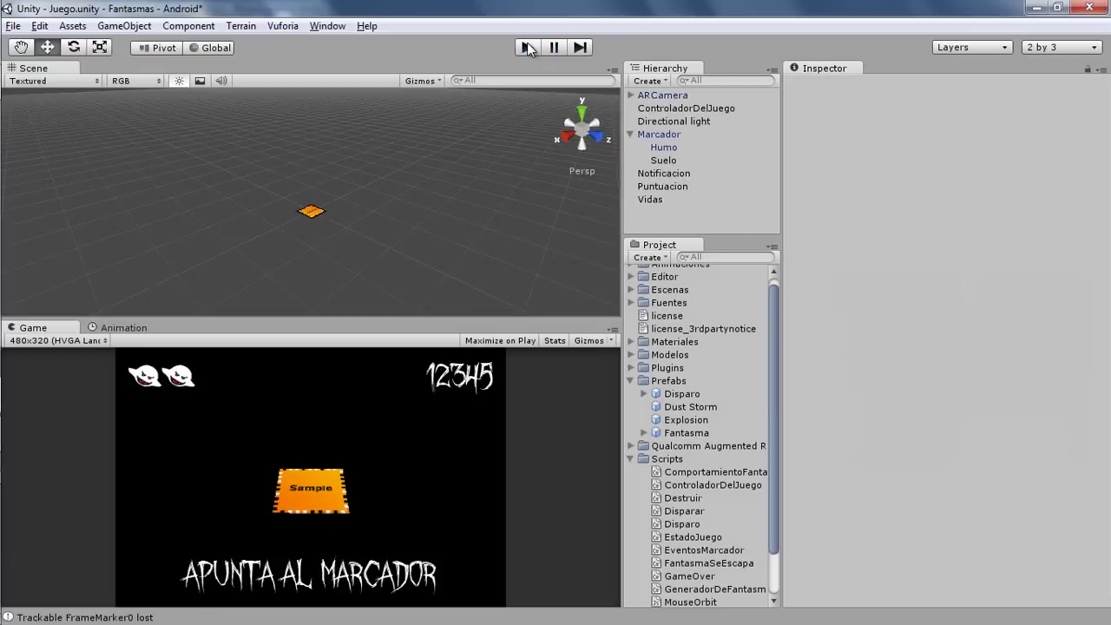
Step: Add the Destruir script to the Explosion prefab and set Tiempo De Vida to 1
click(682, 420)
scroll(902, 382, down, 5)
scroll(900, 410, down, 2)
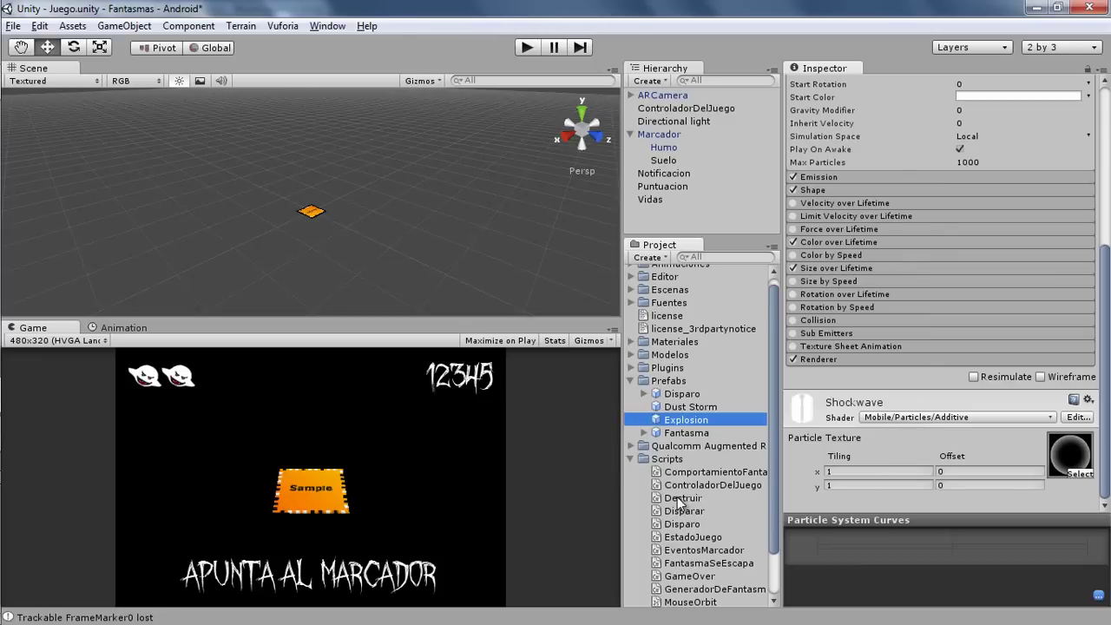
drag(680, 500, 685, 425)
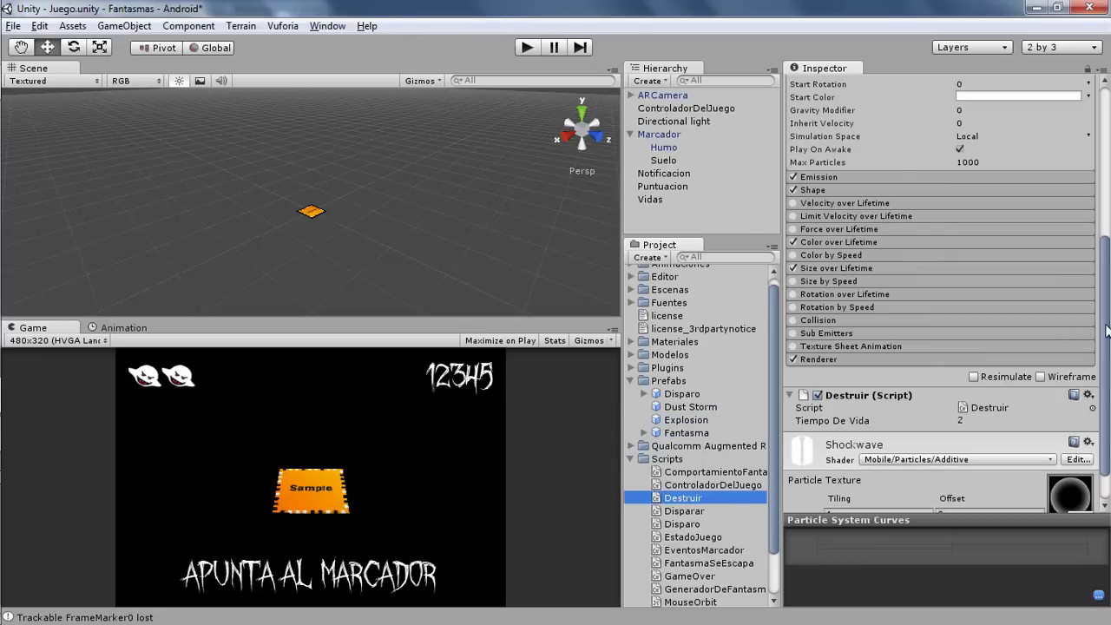
scroll(1108, 331, down, 1)
click(965, 377)
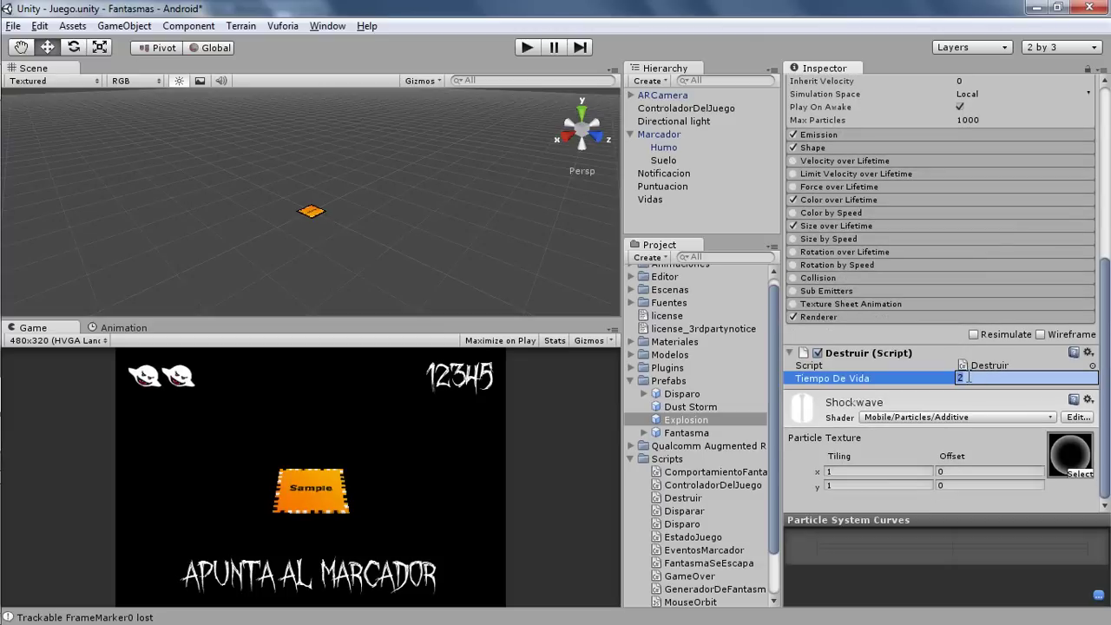
text(1)
key(Return)
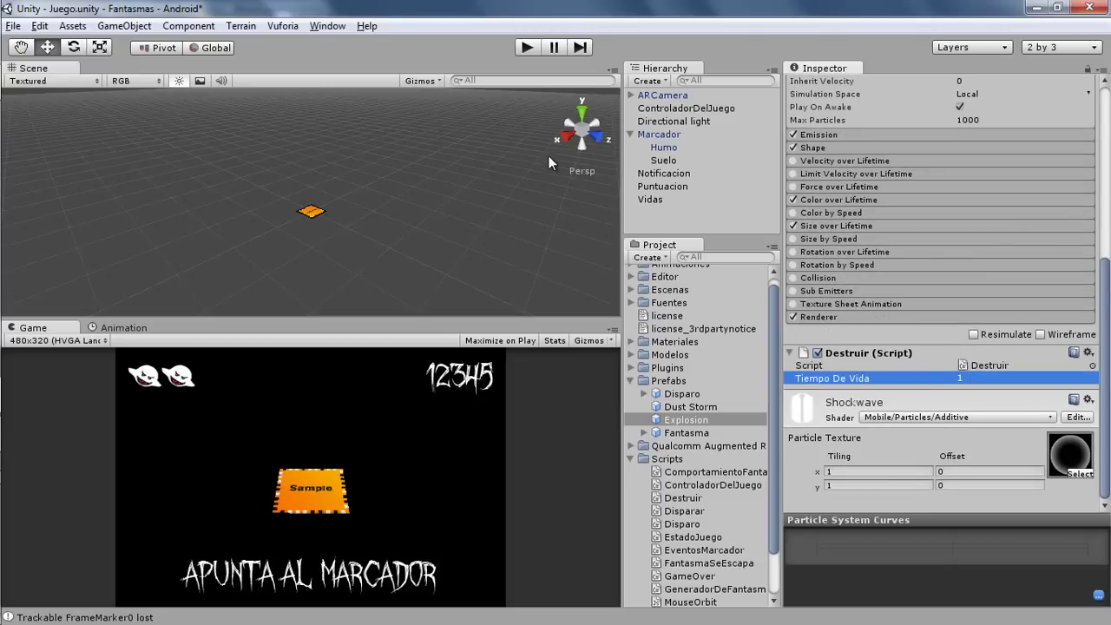
click(531, 45)
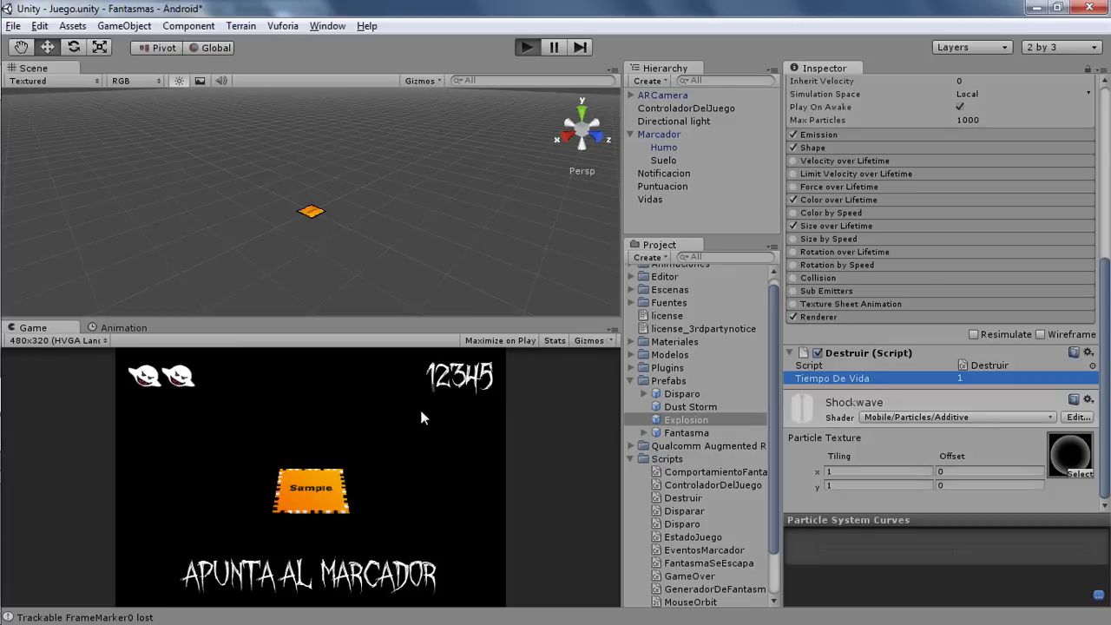
click(325, 476)
click(325, 475)
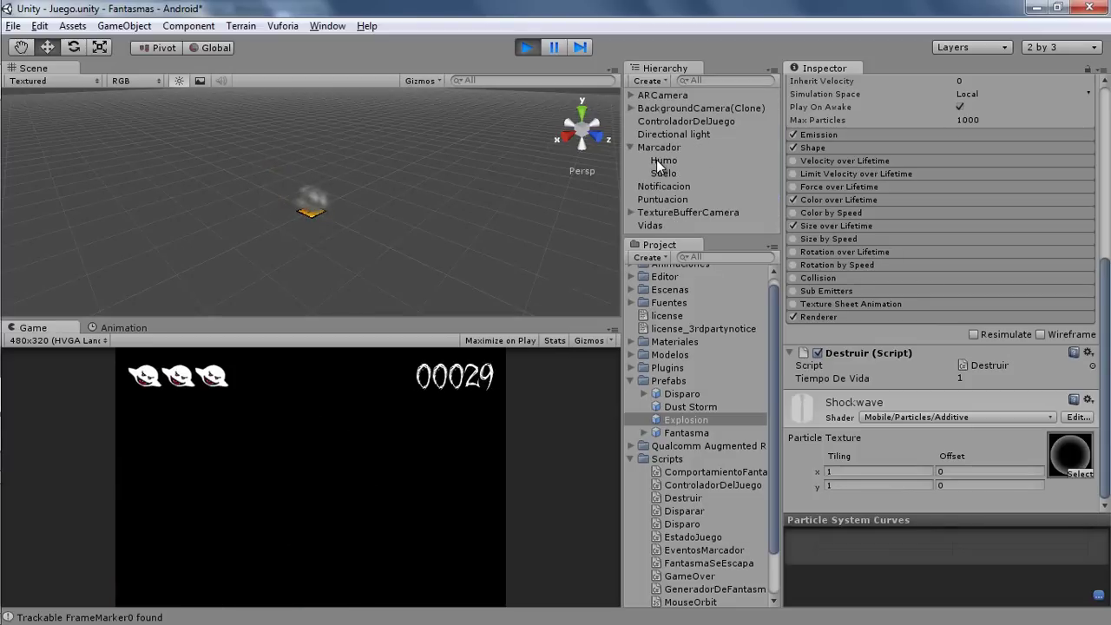
click(527, 48)
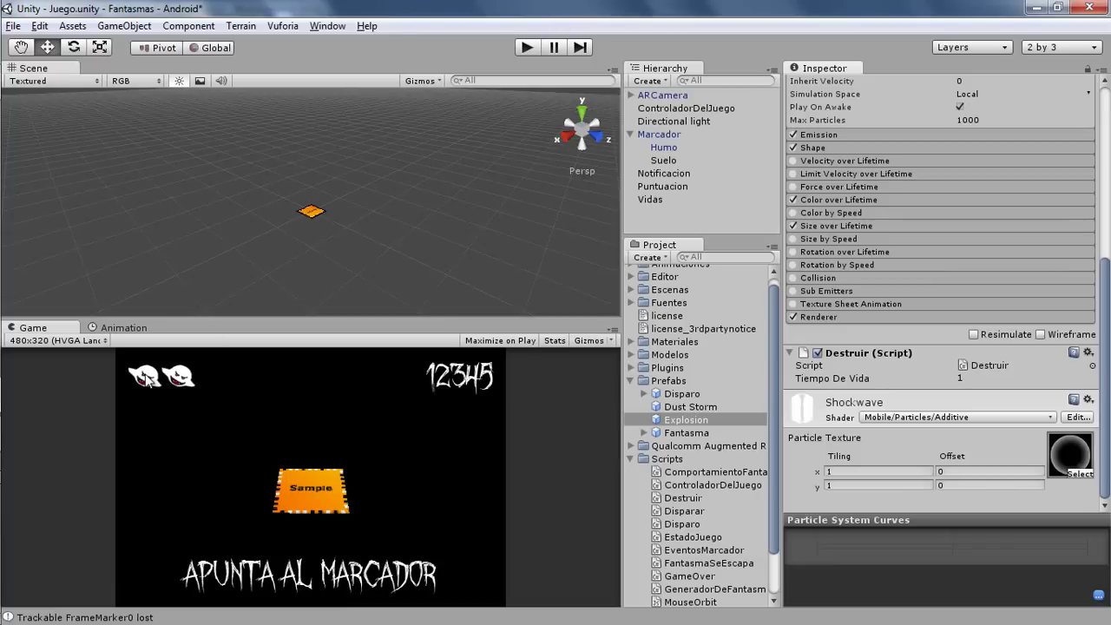
Step: Look over the Debug.Log line in GameOver.cs's PartidaTerminada method, then return to Unity
key(alt+Tab)
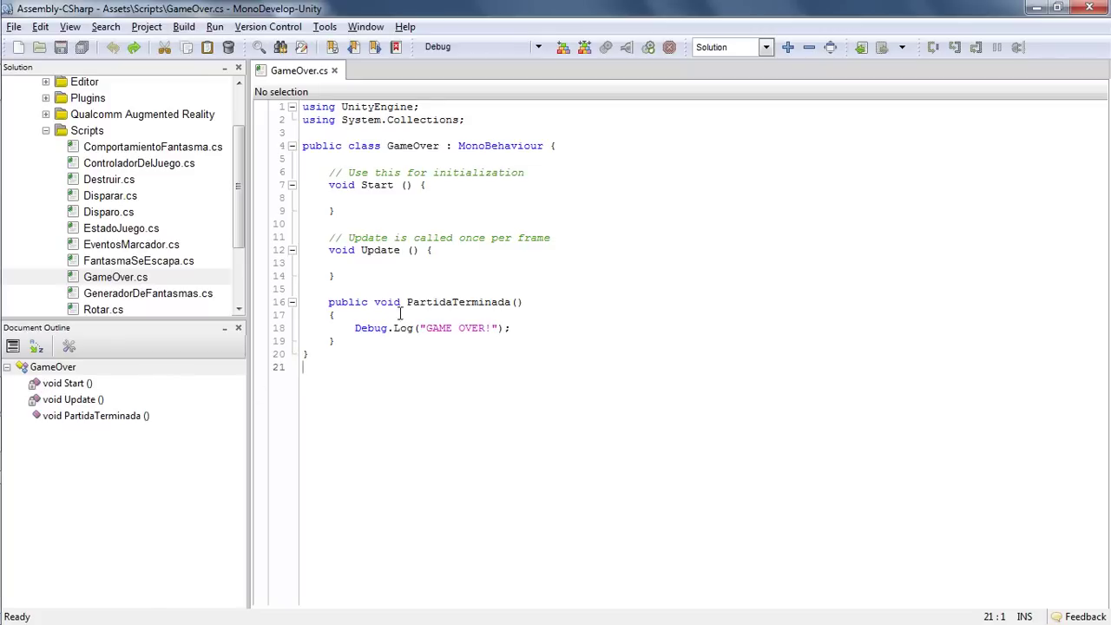
mouse_move(328, 302)
mouse_down()
mouse_move(334, 341)
mouse_move(541, 327)
mouse_up()
click(365, 321)
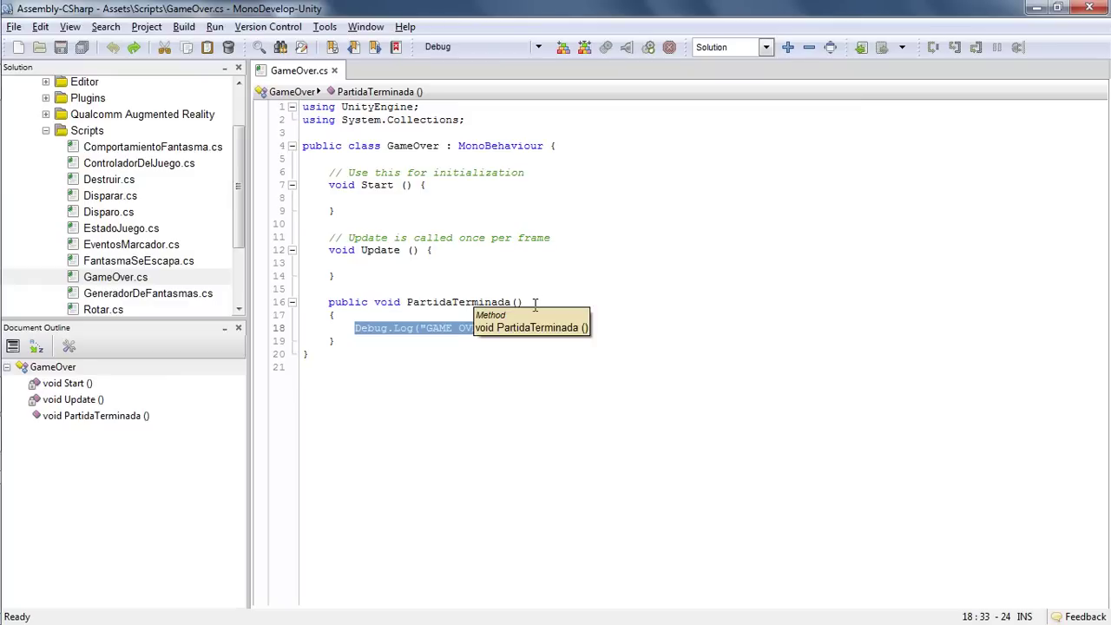
click(535, 304)
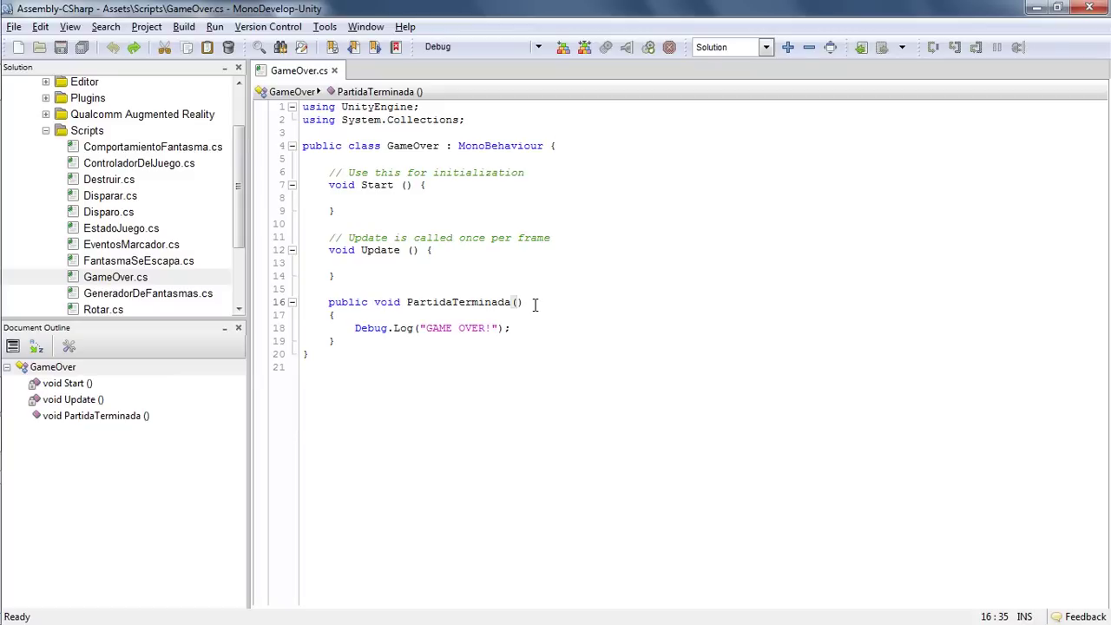
key(alt+Tab)
Step: Replace the Debug.Log line with Time.timeScale = 0f; and save GameOver.cs
click(355, 328)
key(shift+End)
key(Delete)
text(Tim)
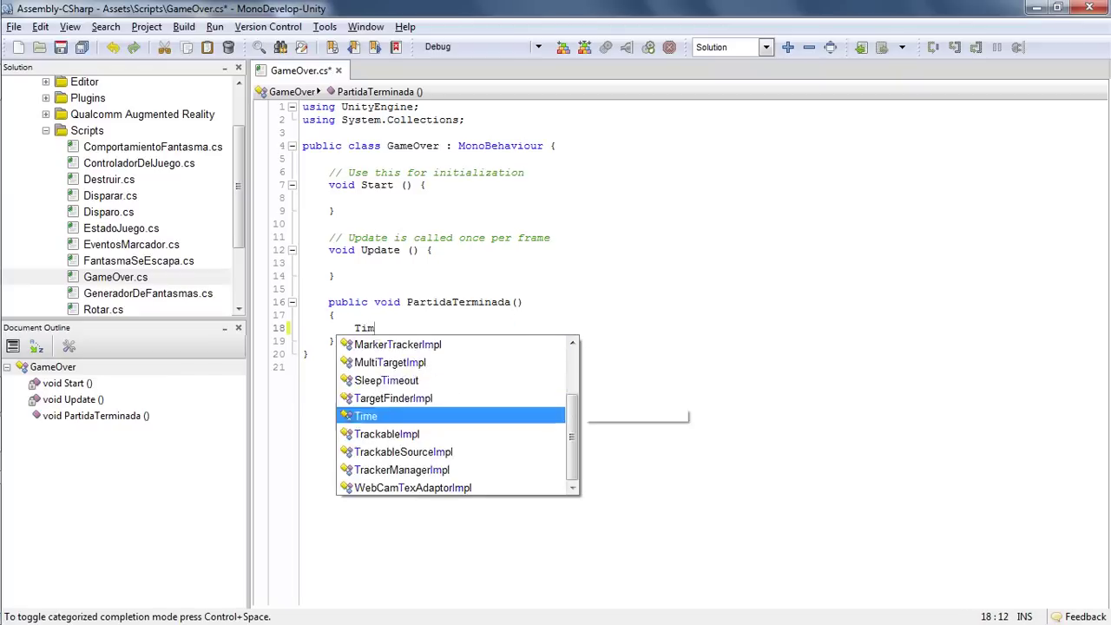
text(e.tim)
key(Down)
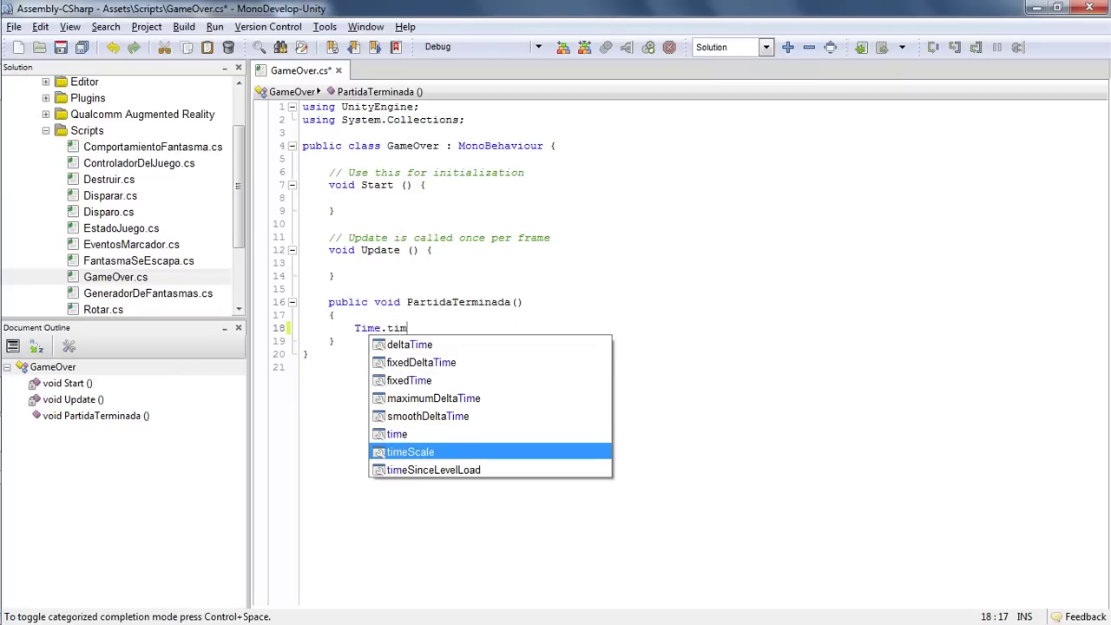
key(Return)
text(= 0f)
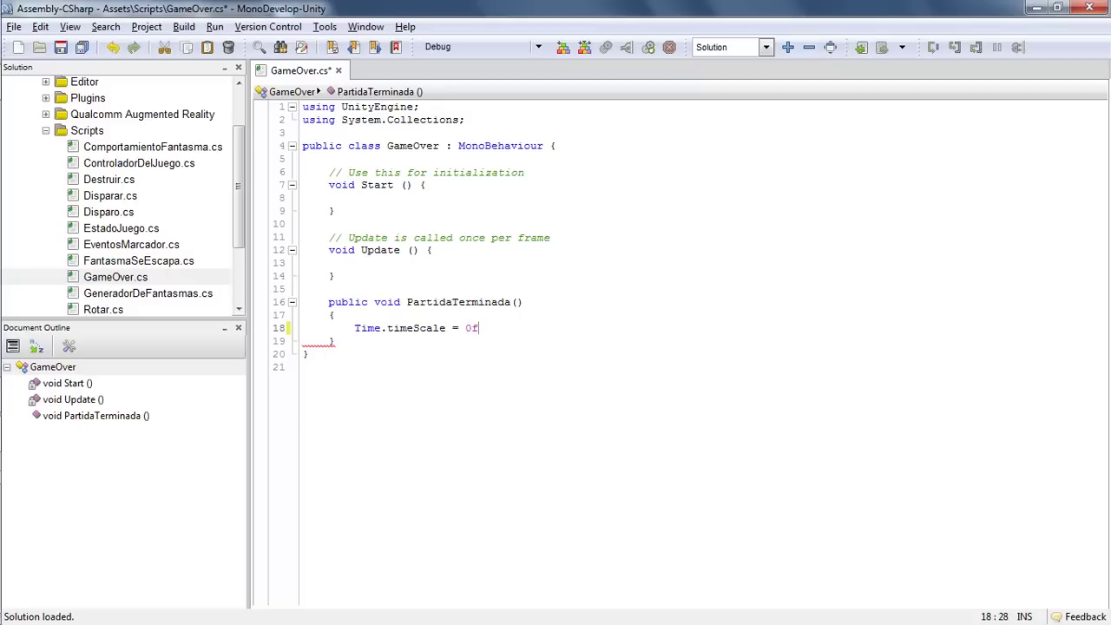
text(;)
key(ctrl+s)
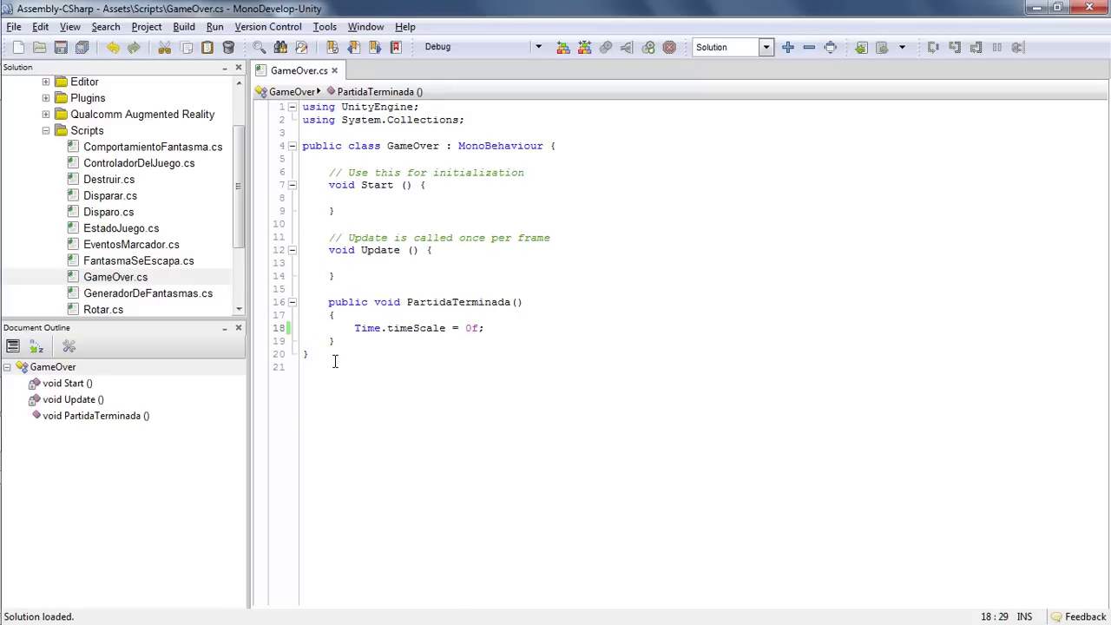
key(alt+Tab)
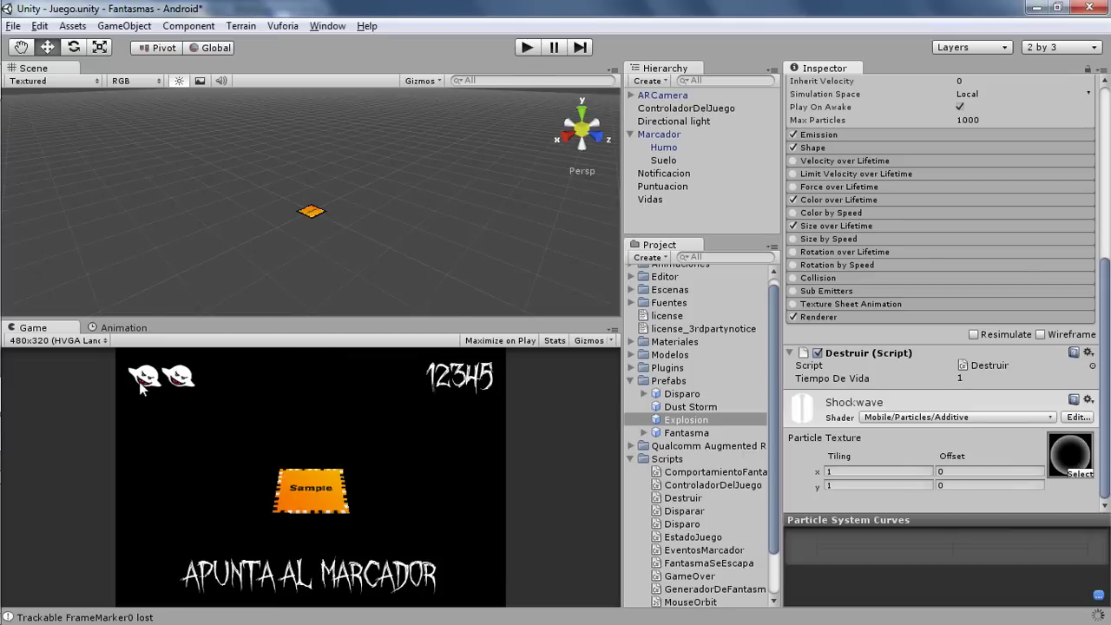
Step: Set Vidas Iniciales to 1 on the ControladorDelJuego object
click(685, 109)
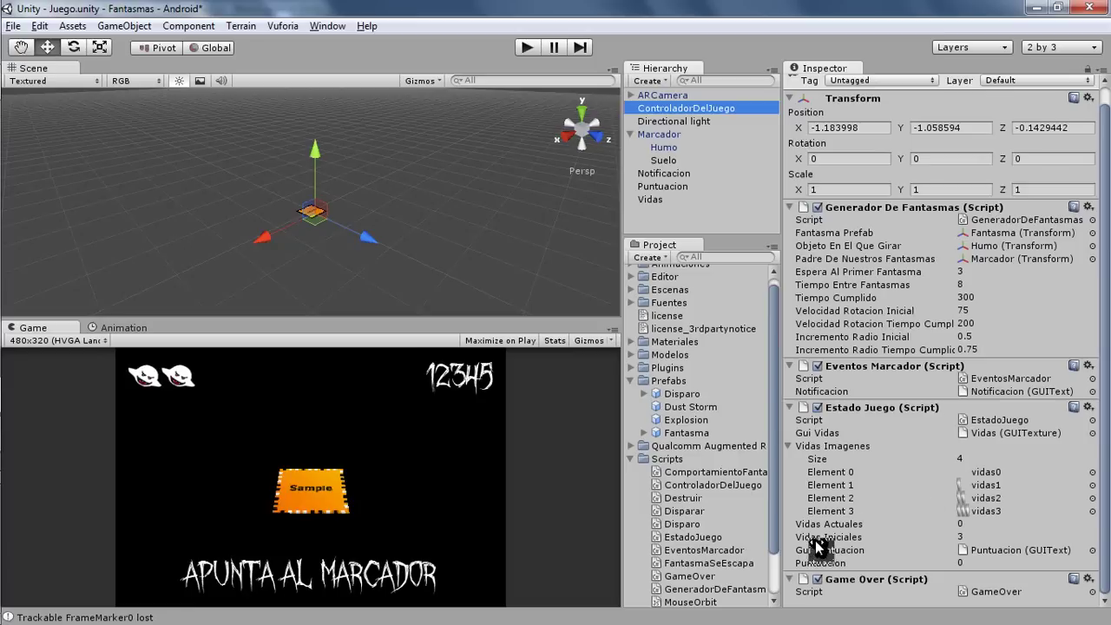
click(973, 535)
text(1)
key(Return)
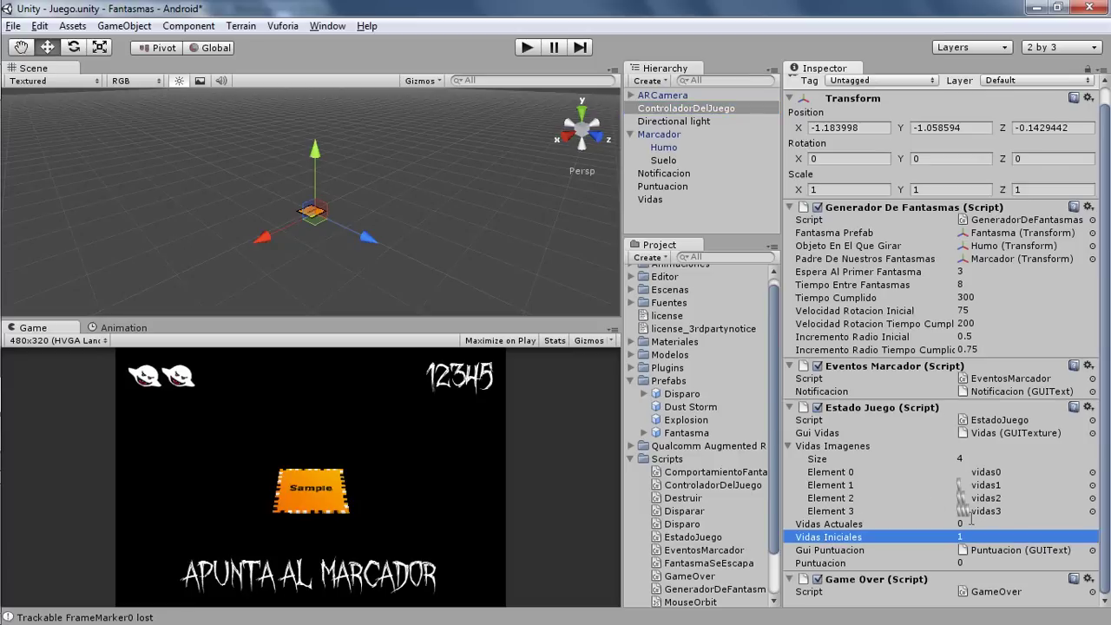
Step: Test-play with a Fantasma(Clone) whose Radio Actual is raised so it escapes, then stop
click(532, 50)
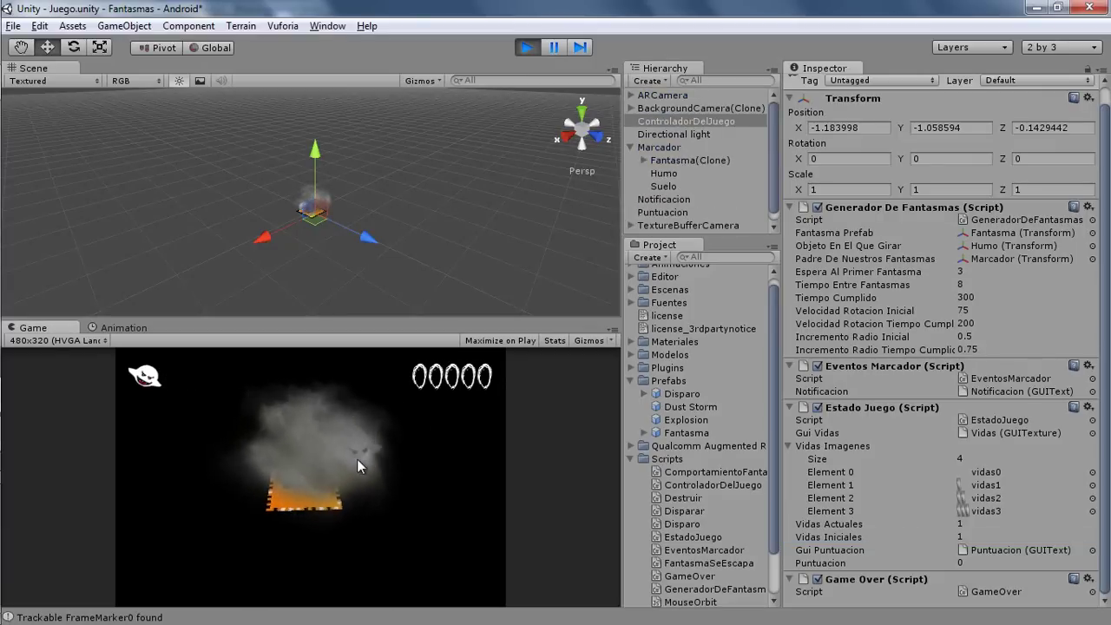
click(687, 160)
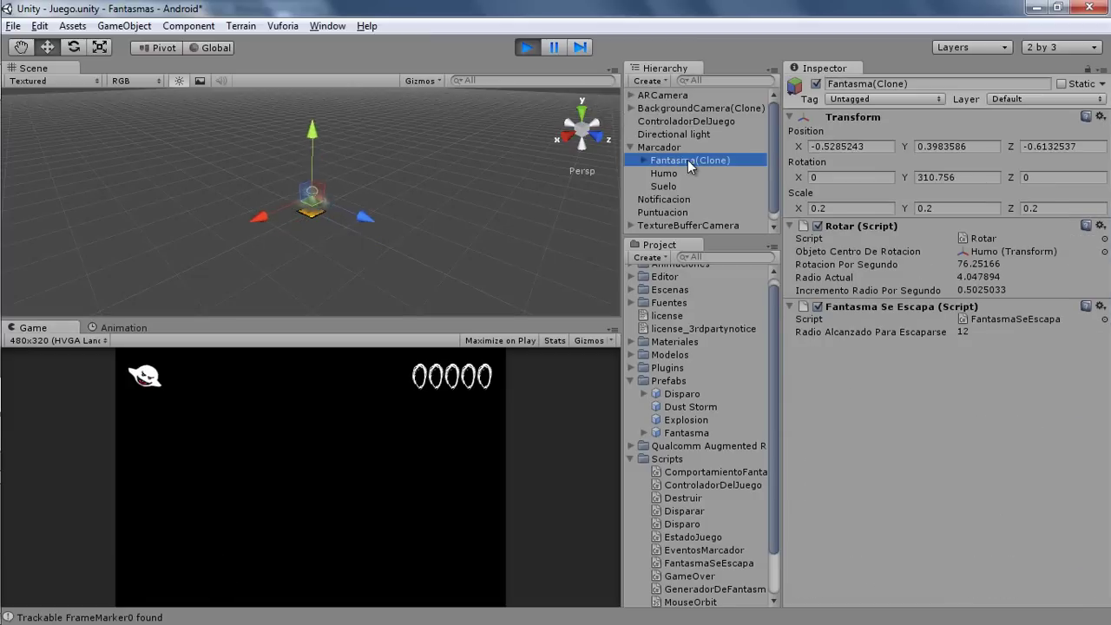
click(898, 277)
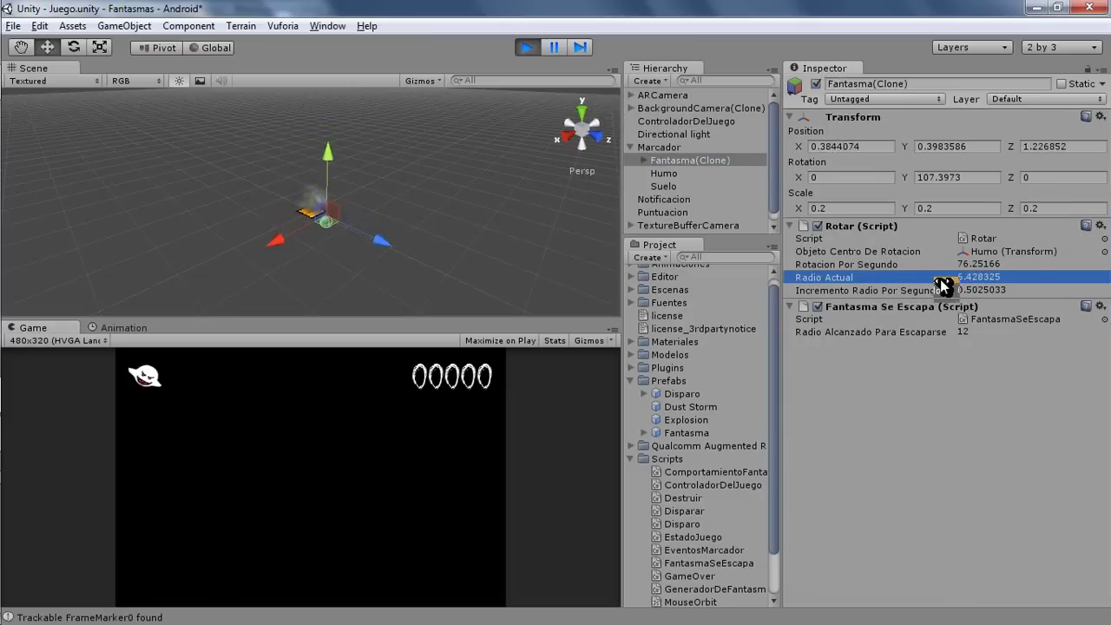
drag(944, 287, 976, 274)
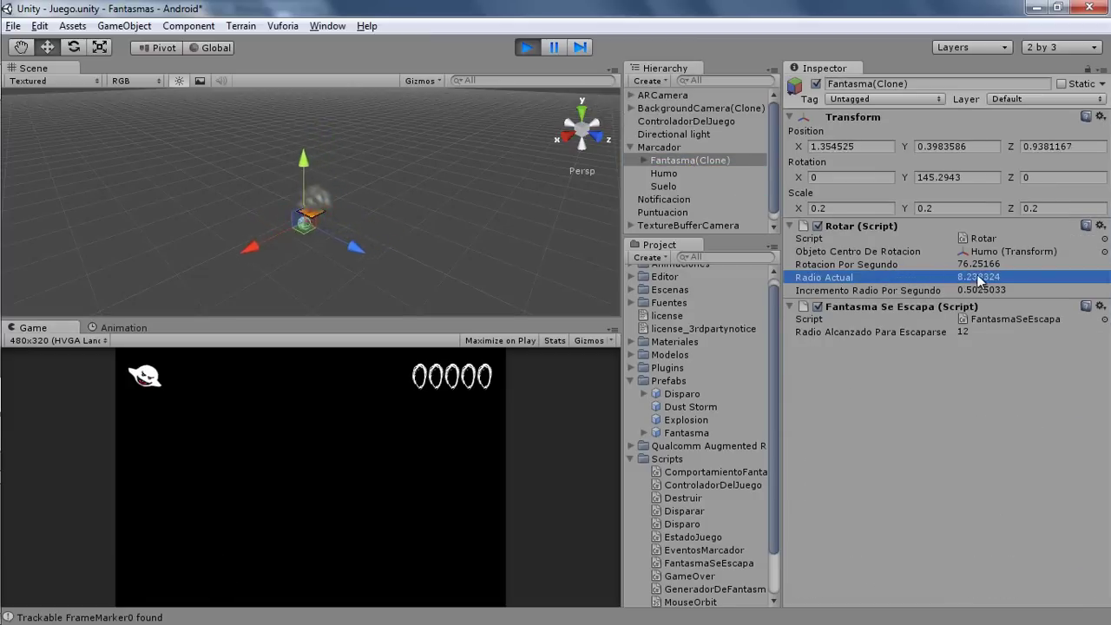
click(338, 477)
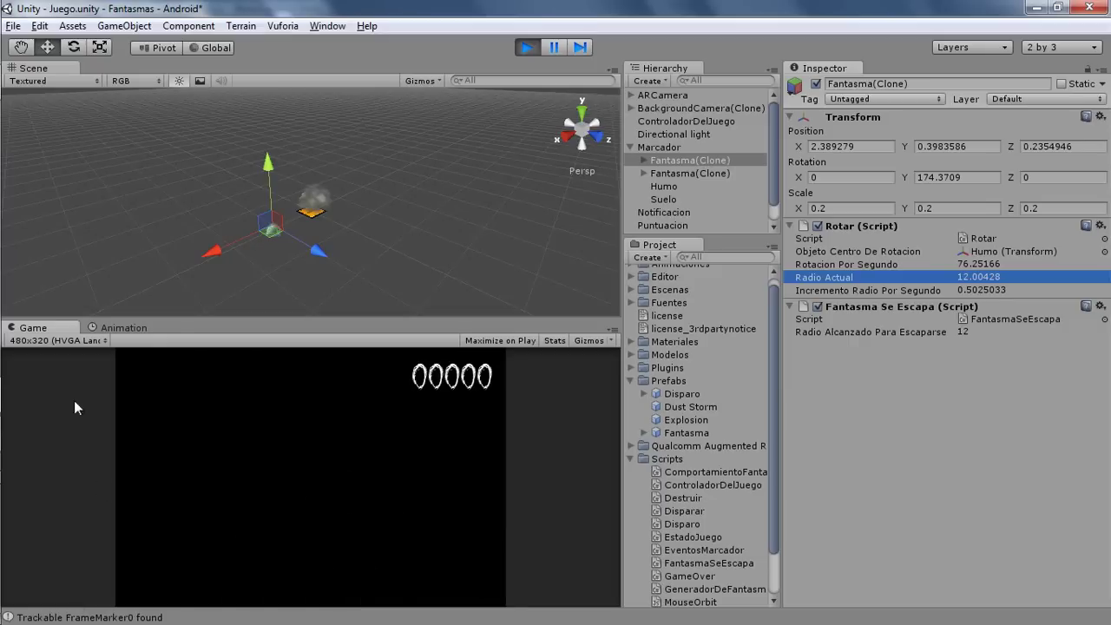
click(526, 47)
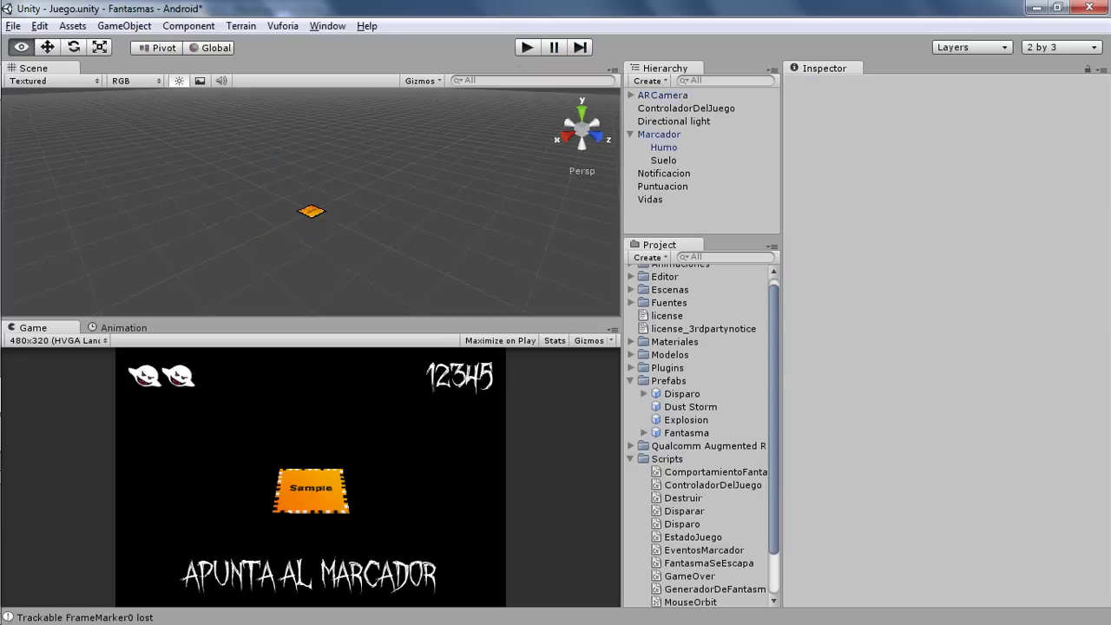
Step: Open EventosMarcador.cs and review MarcadorEncontrado and its time-resume line
key(alt+Tab)
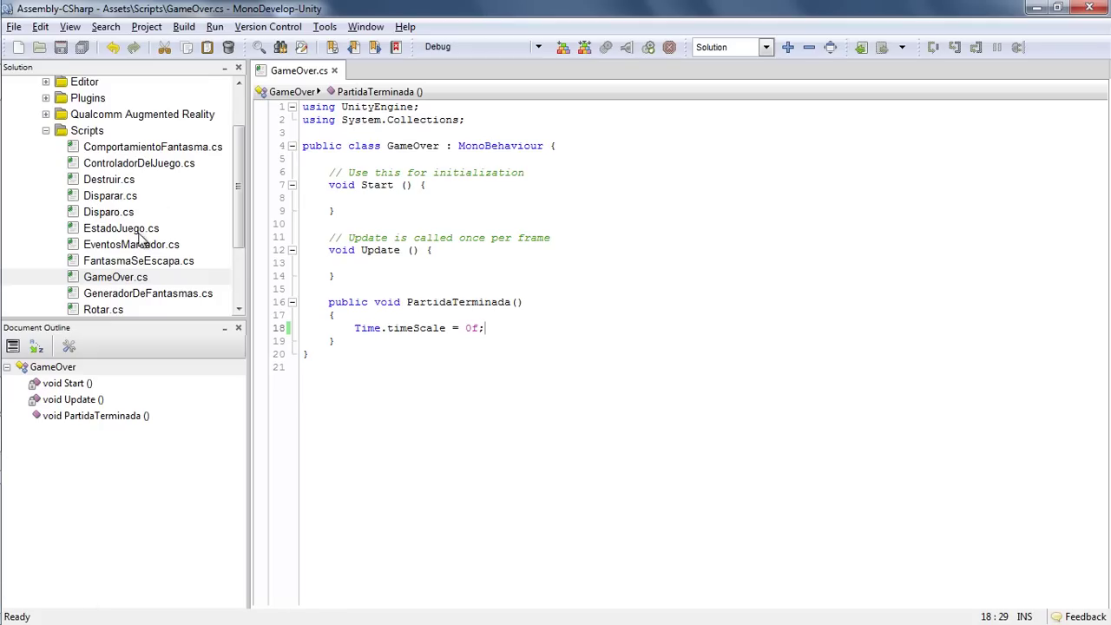
click(132, 246)
double_click(132, 246)
scroll(529, 265, down, 2)
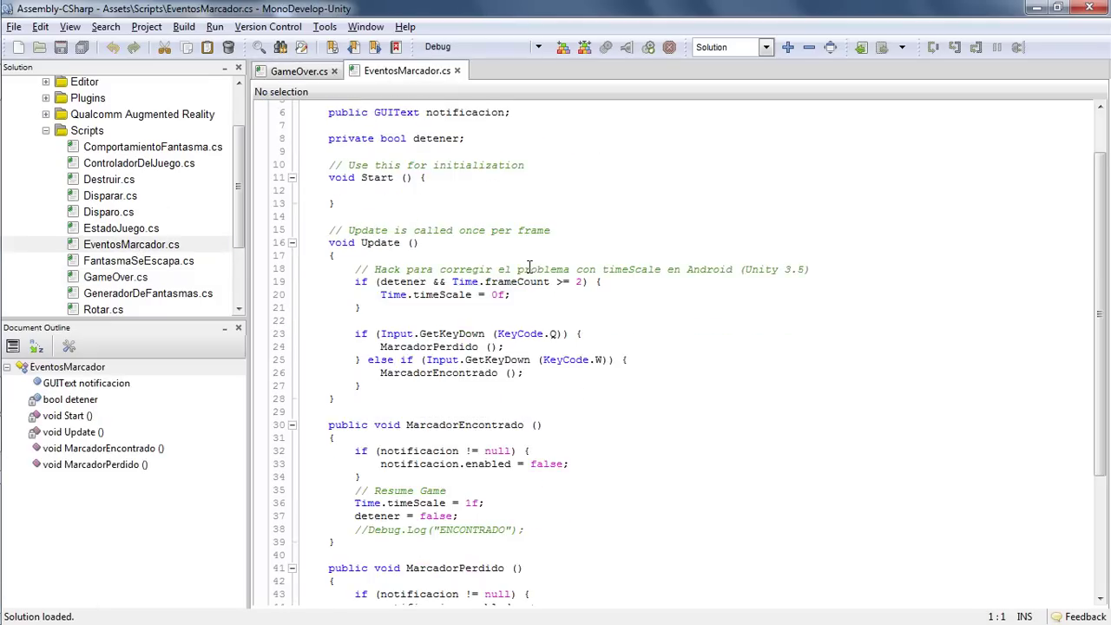
scroll(527, 267, down, 3)
drag(394, 307, 552, 315)
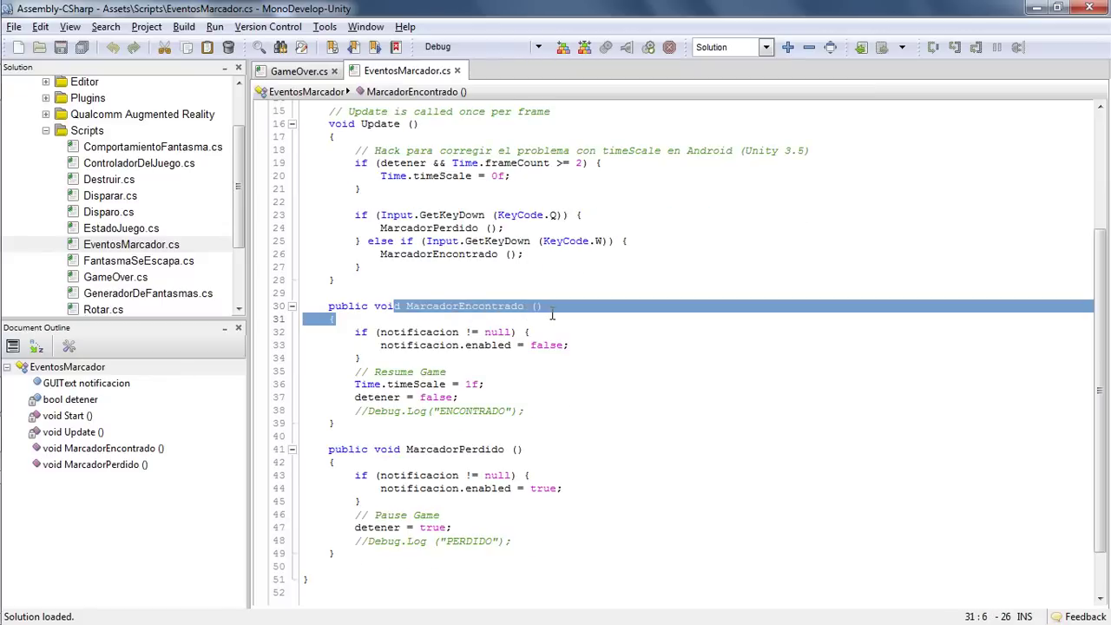
drag(352, 384, 484, 383)
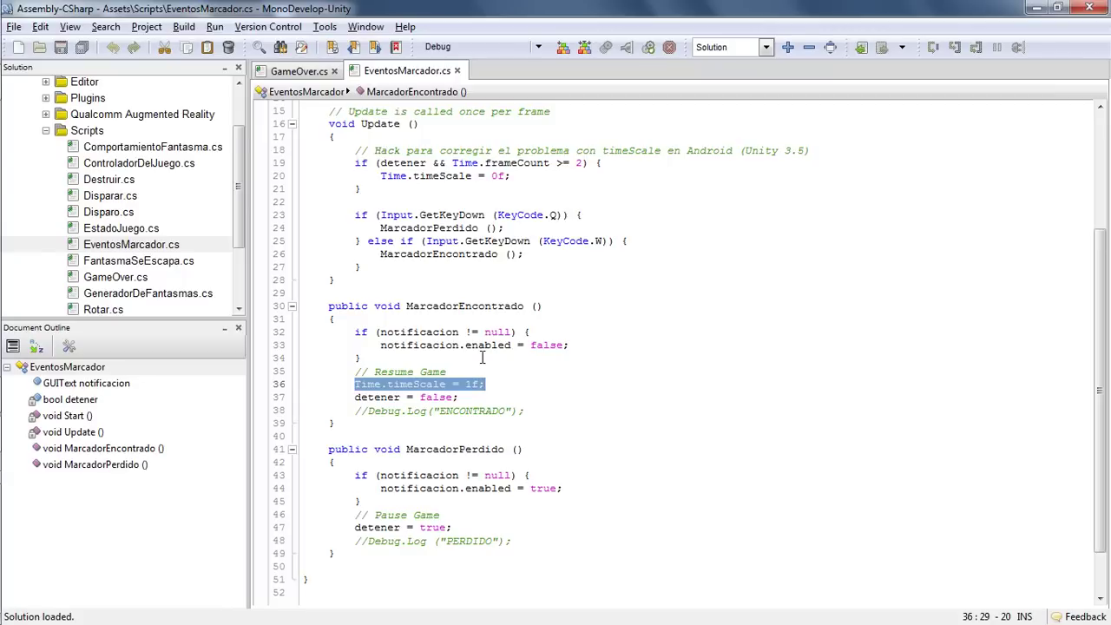
Step: Review MarcadorPerdido and the detener flag's uses, then open EstadoJuego.cs
click(510, 318)
drag(328, 305, 458, 323)
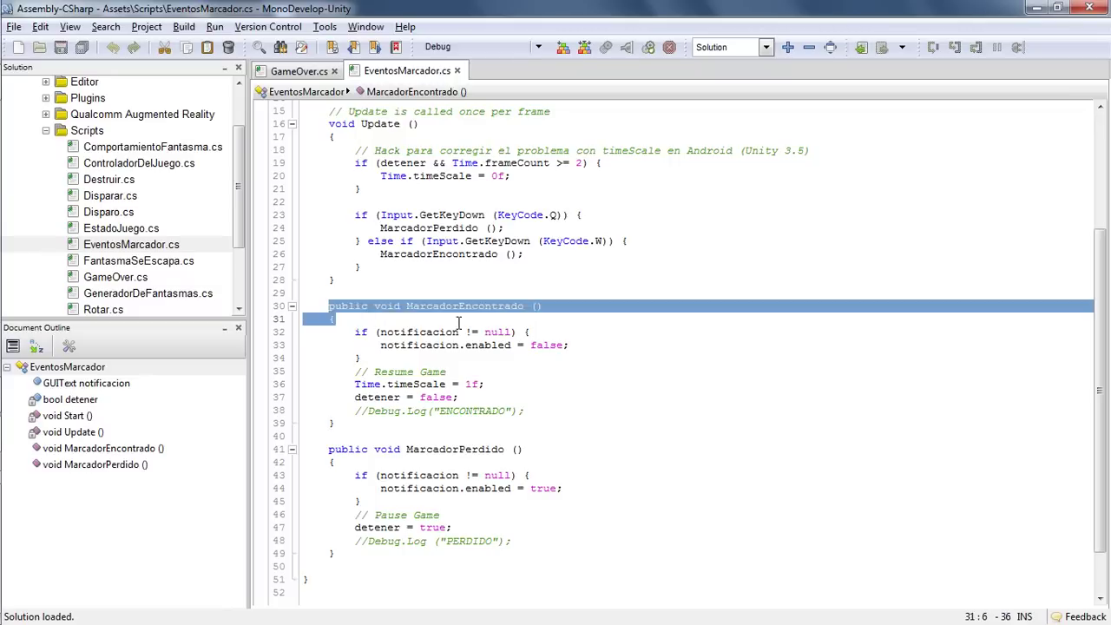
drag(330, 435, 354, 461)
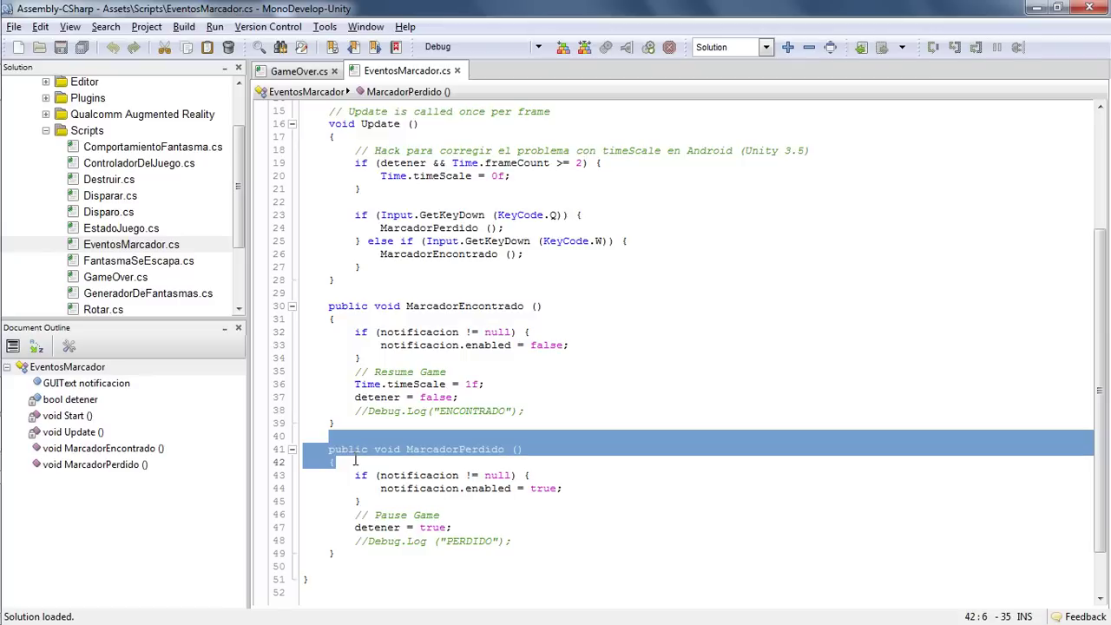
click(368, 396)
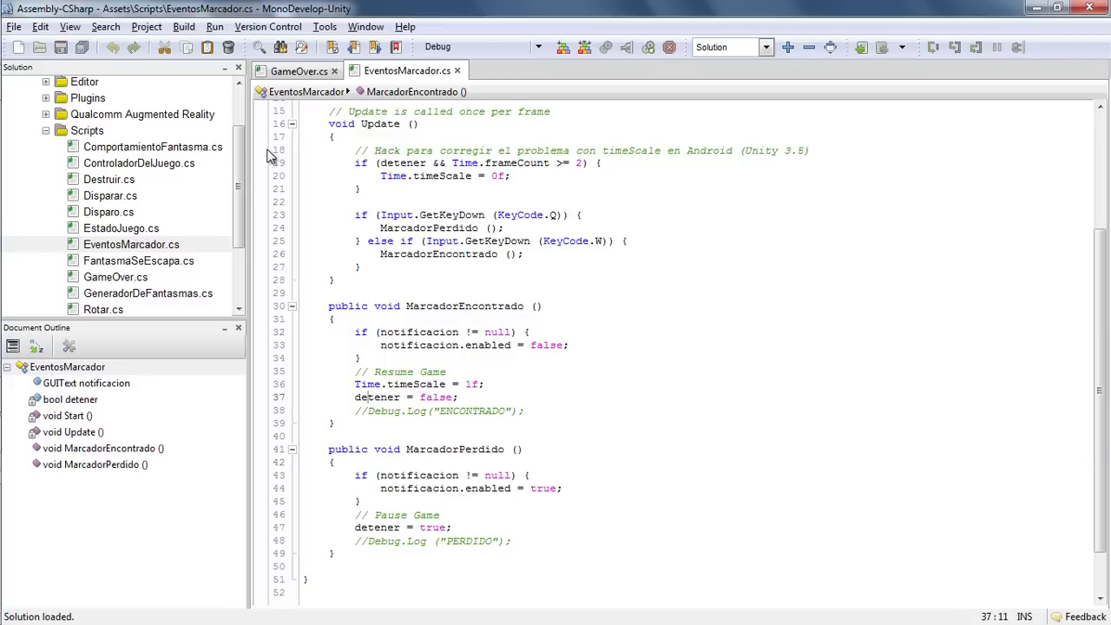
drag(244, 212, 243, 226)
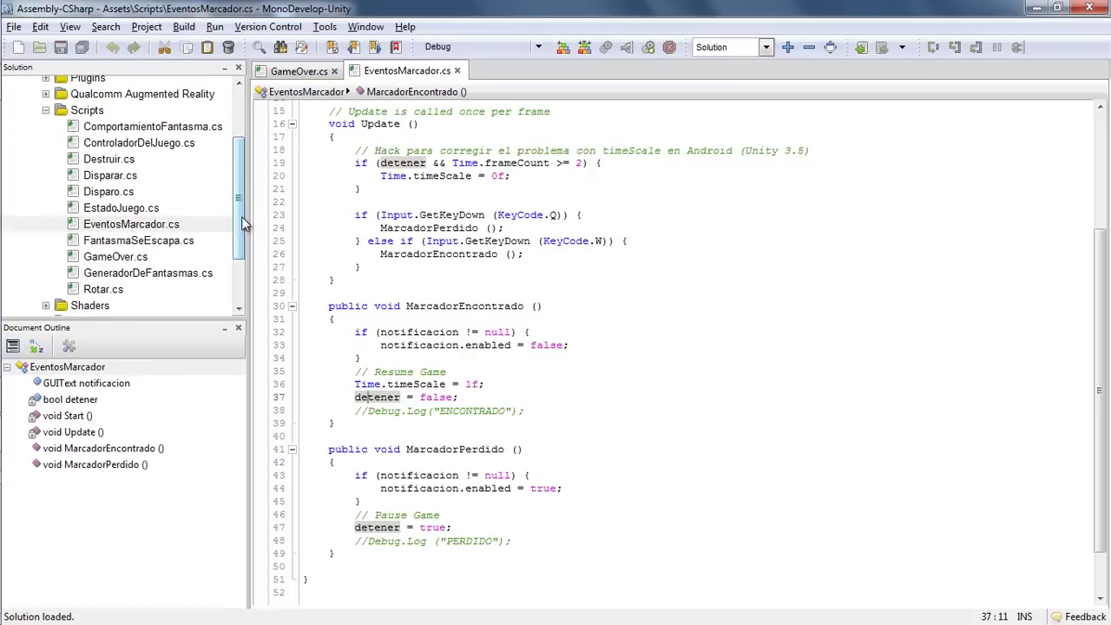
click(116, 208)
double_click(115, 209)
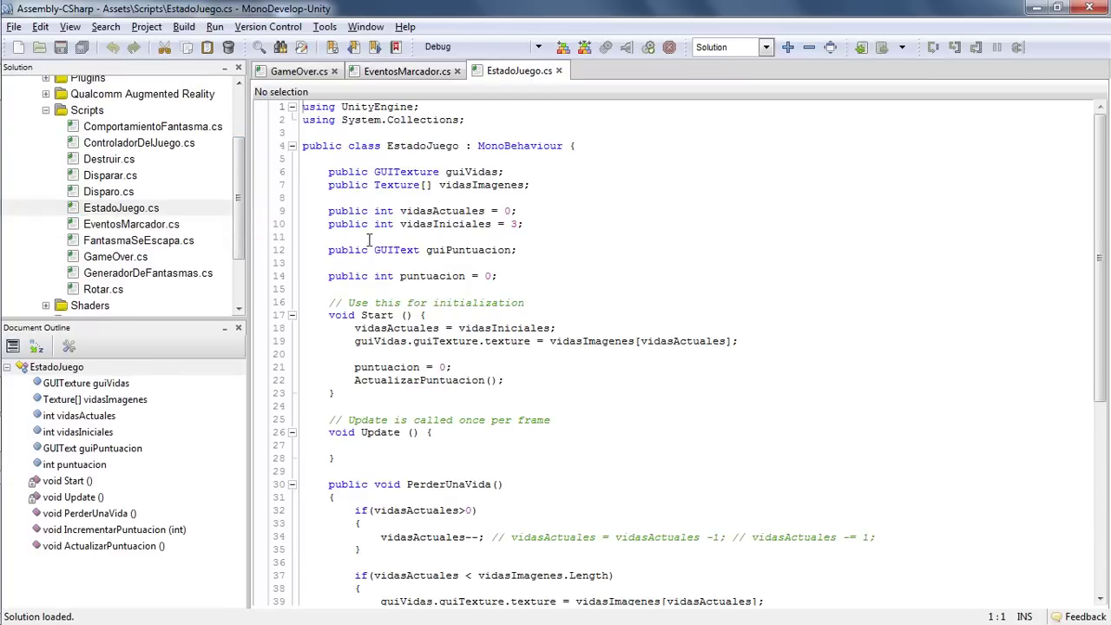
Step: Add 'internal bool gameOver = false;' below the puntuacion field and save
click(522, 276)
key(Return)
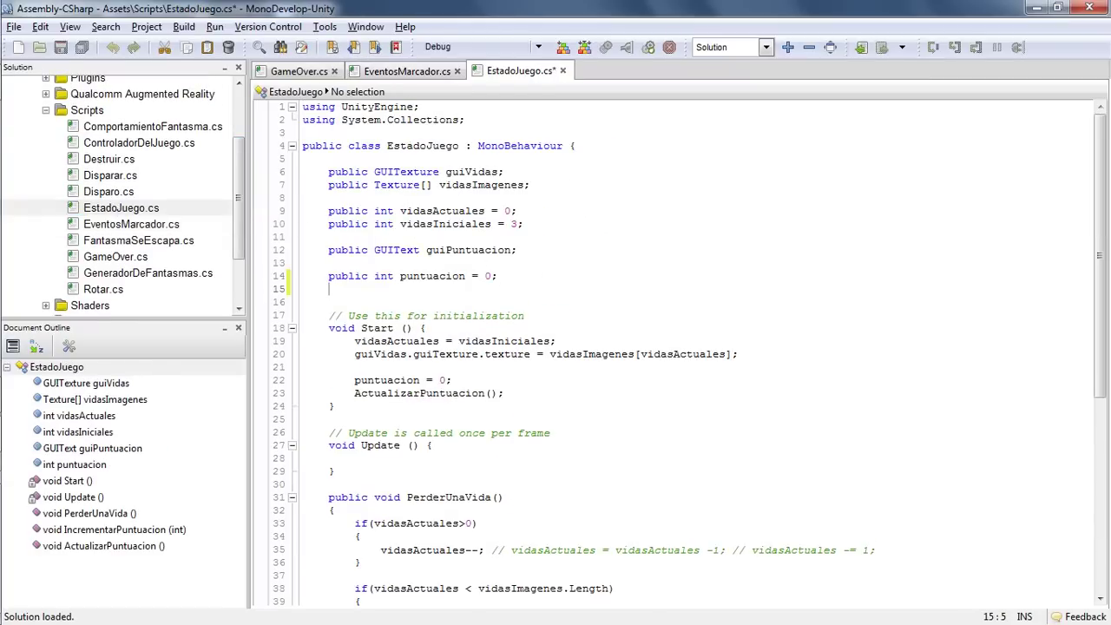
key(Return)
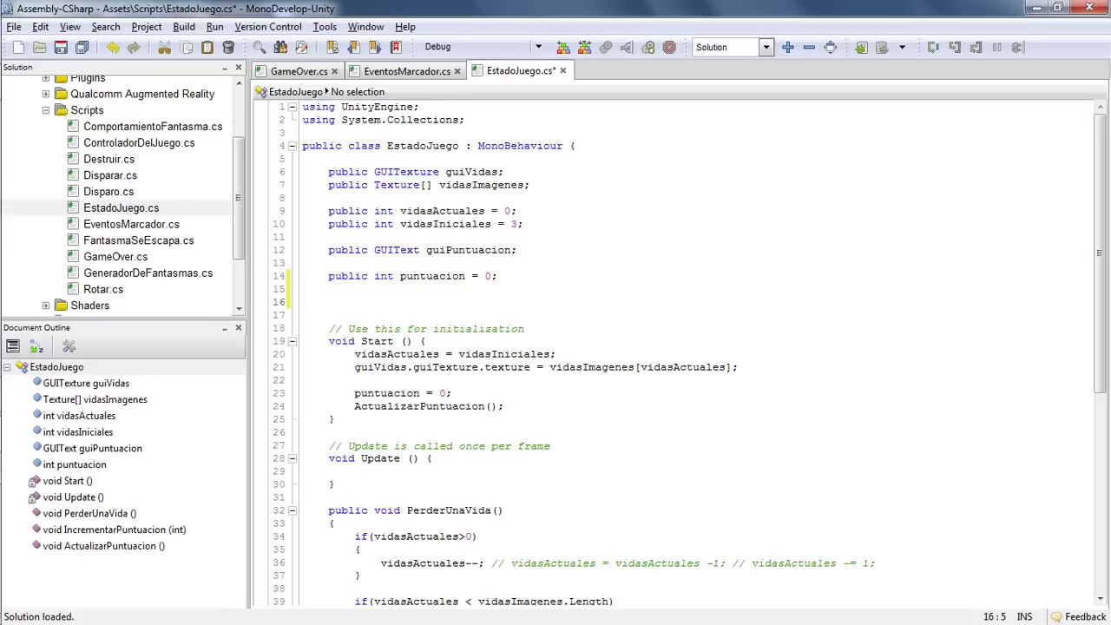
text(intern)
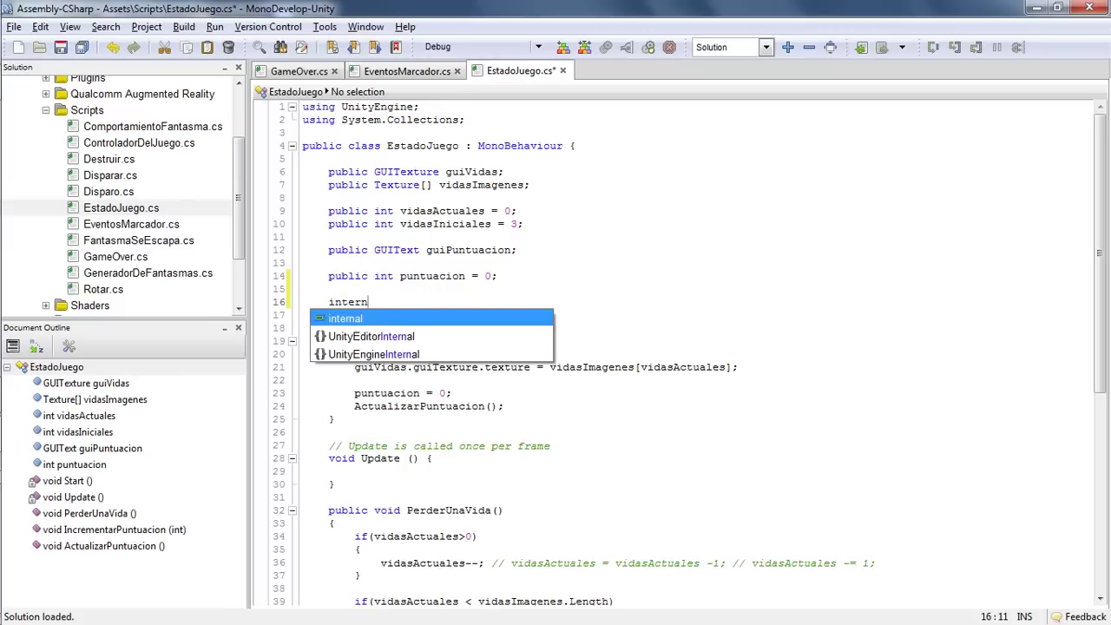
key(Return)
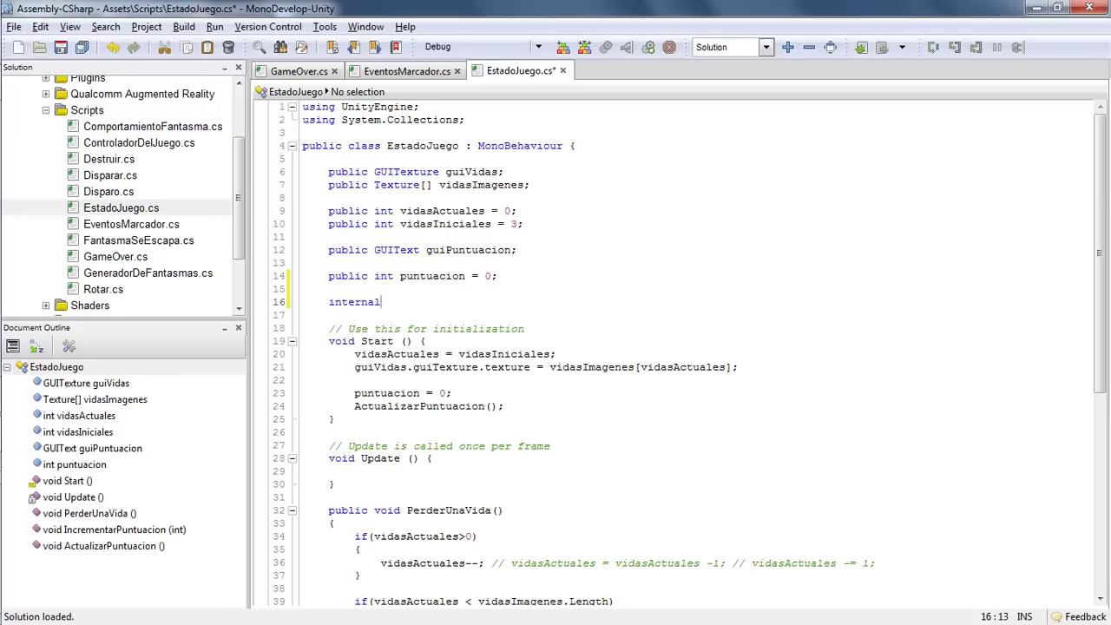
text( bool)
text( ga)
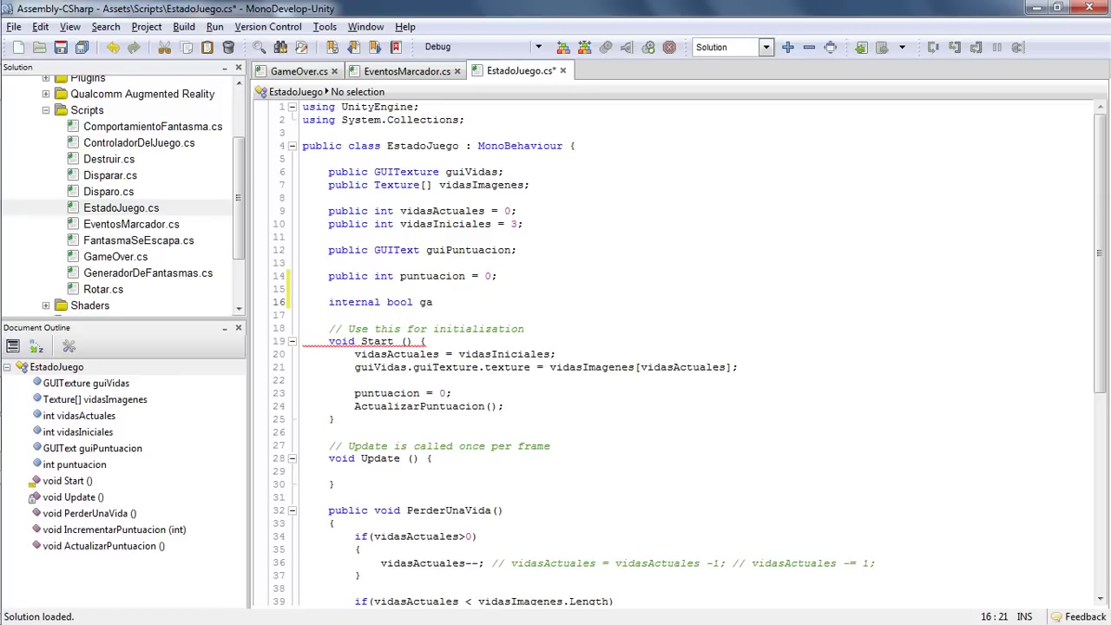
text(meOver )
text(= fals)
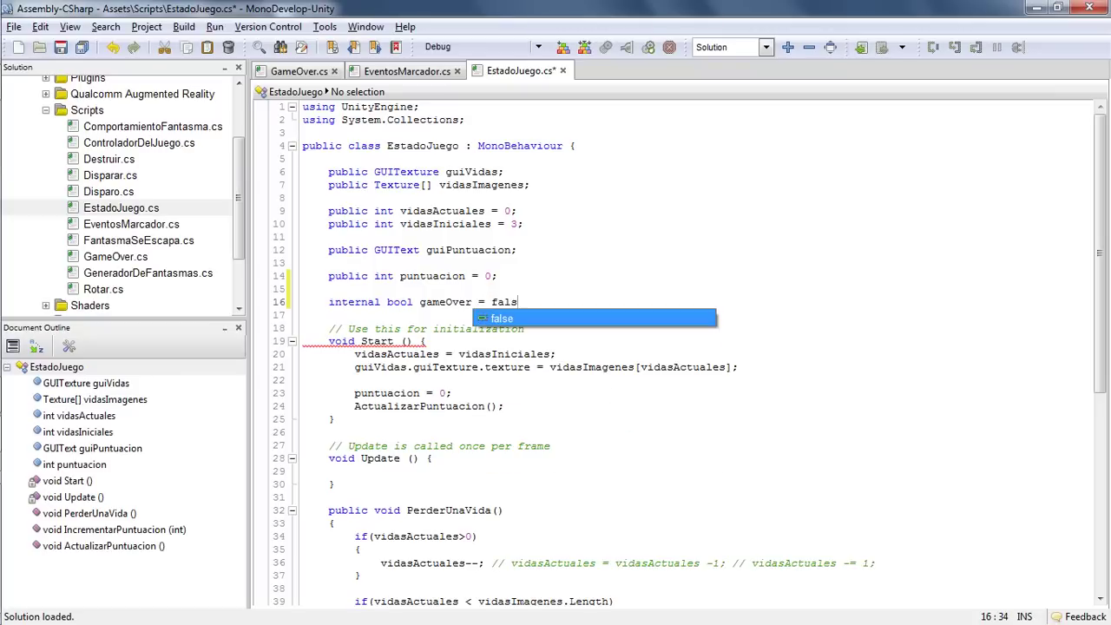
text(e;)
key(ctrl+s)
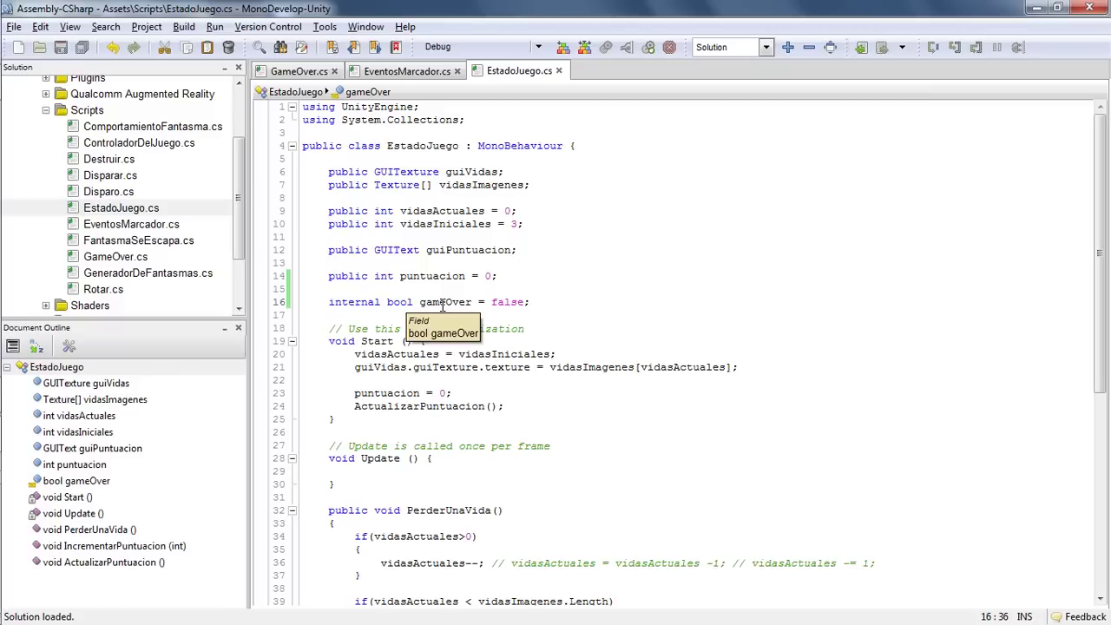
Step: Review the new gameOver declaration and check ControladorDelJuego's components in Unity
double_click(443, 303)
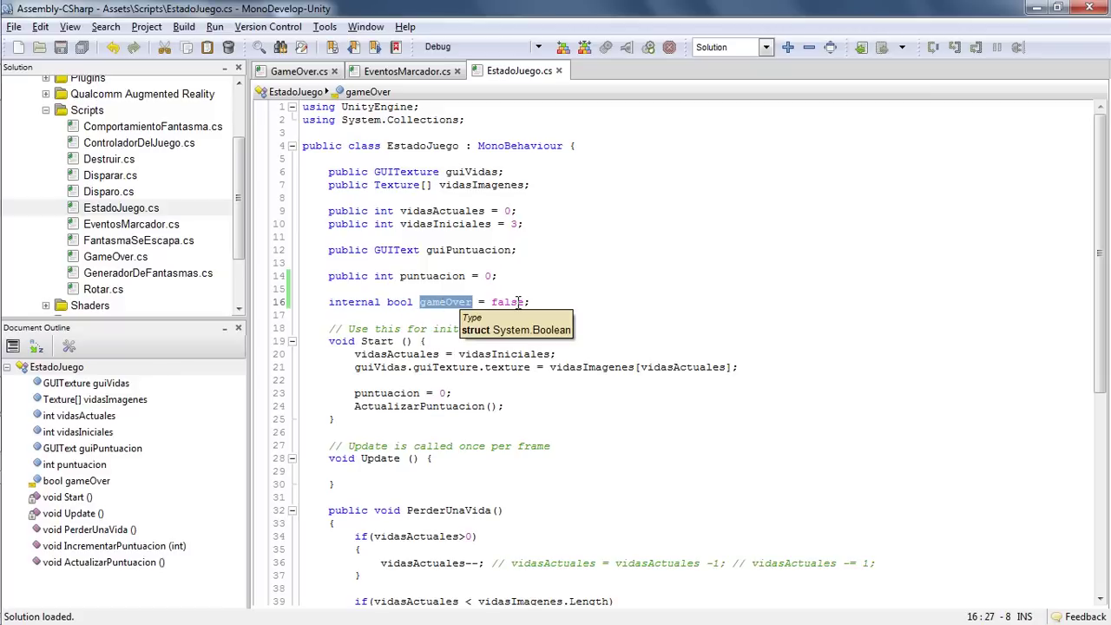
double_click(362, 303)
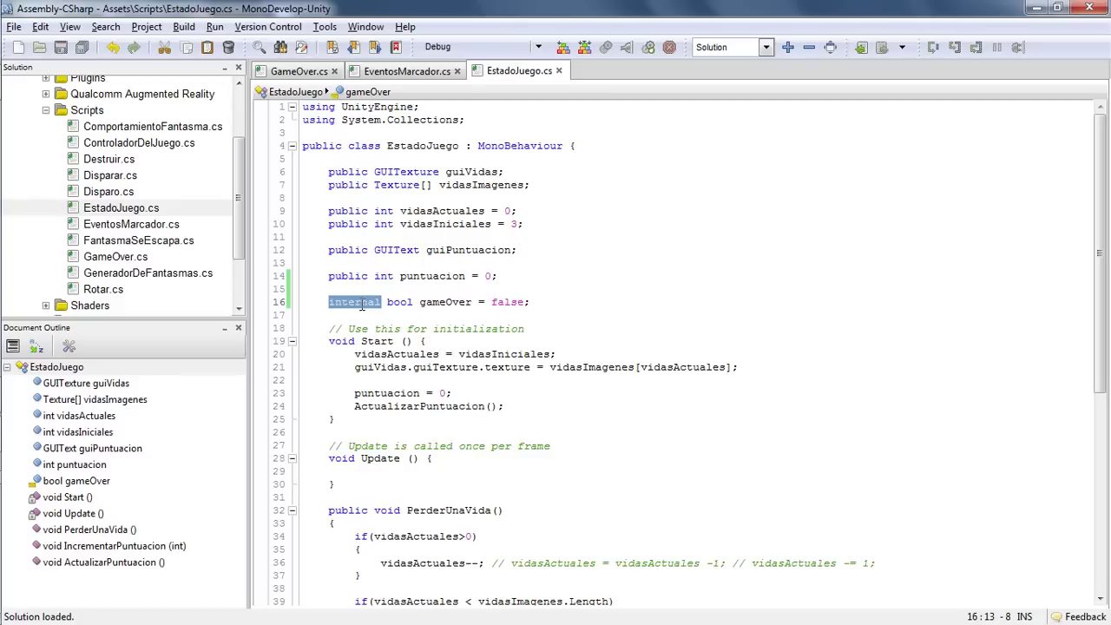
double_click(440, 303)
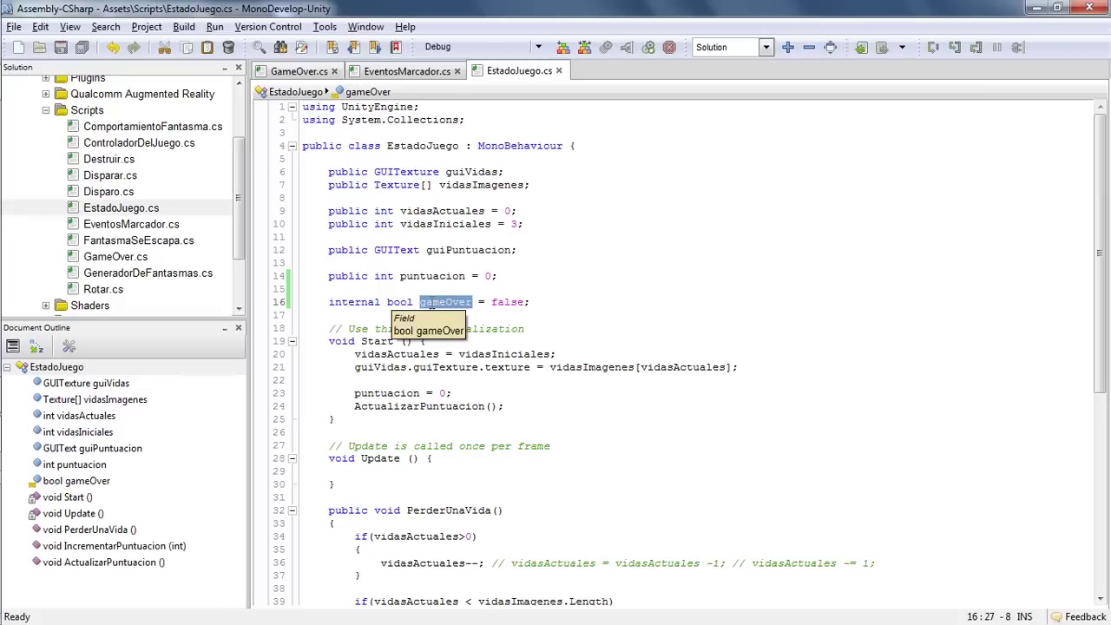
key(alt+Tab)
click(660, 108)
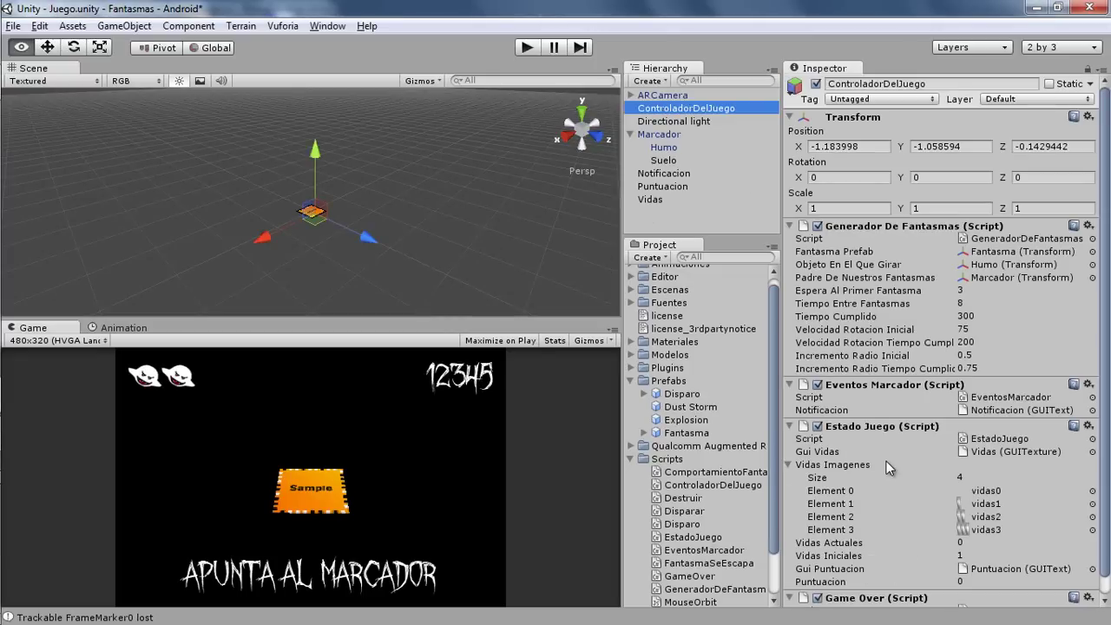
key(alt+Tab)
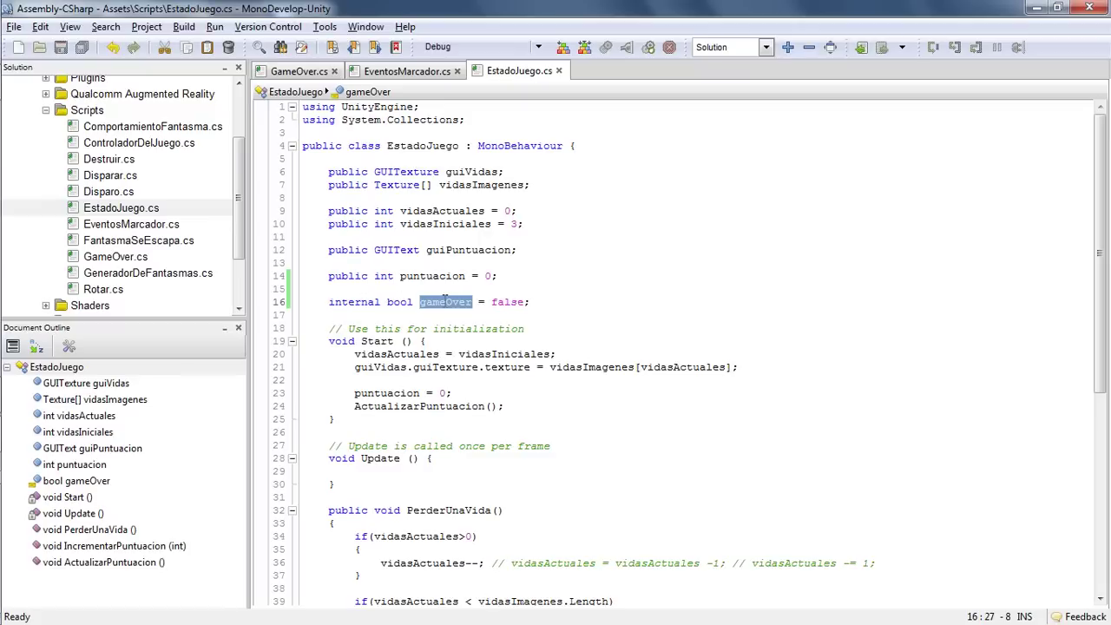
Step: Compare the gameOver field against the EventosMarcador script
double_click(344, 308)
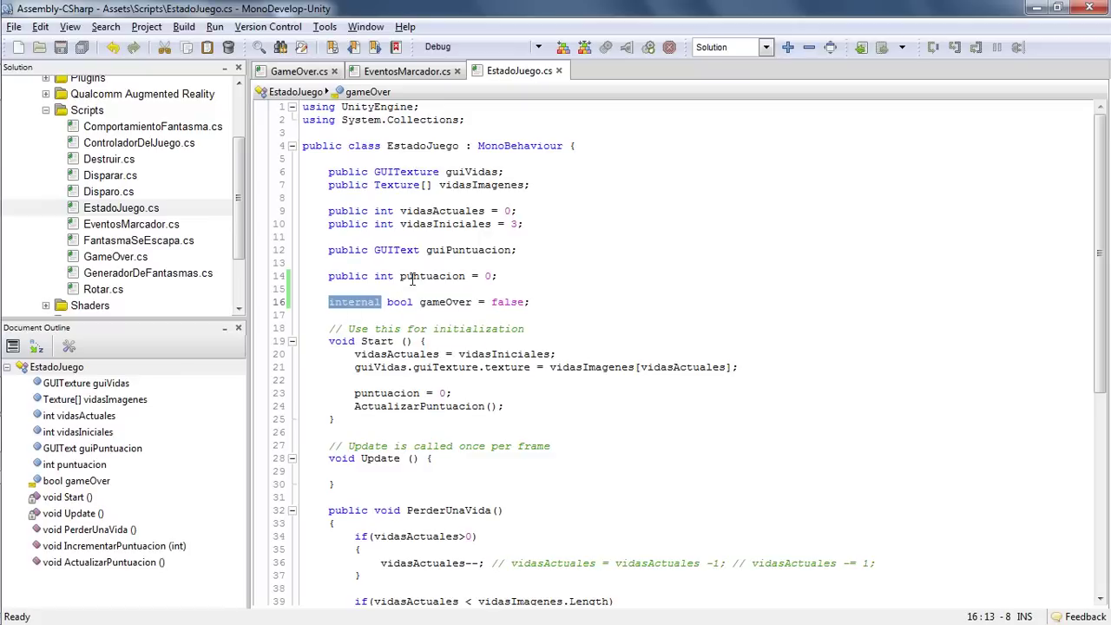
drag(420, 304, 528, 303)
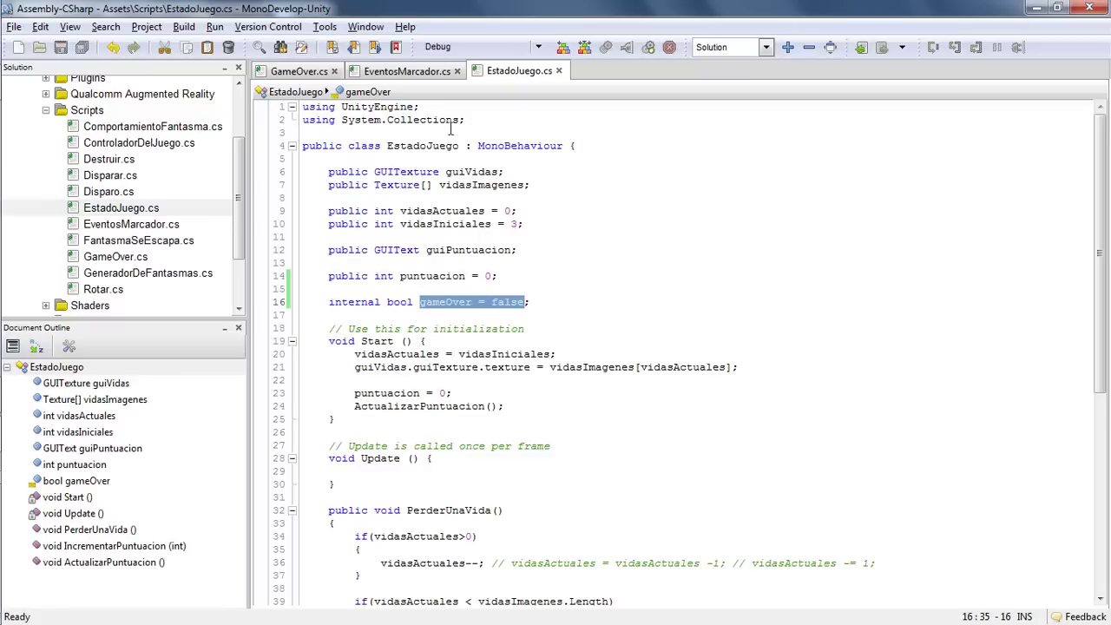
click(425, 73)
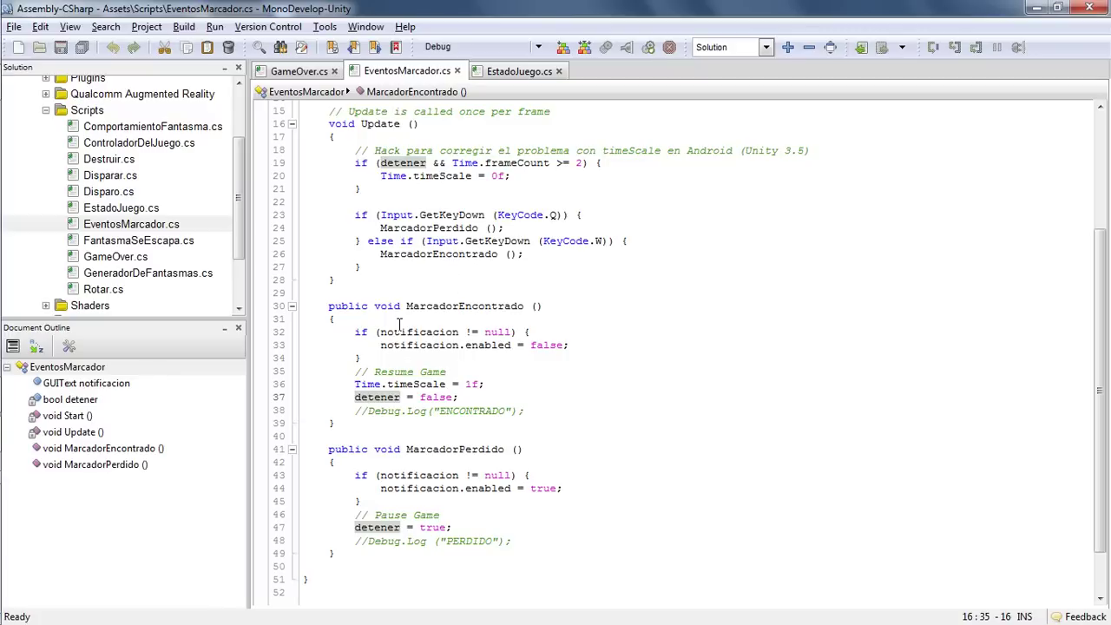
click(492, 73)
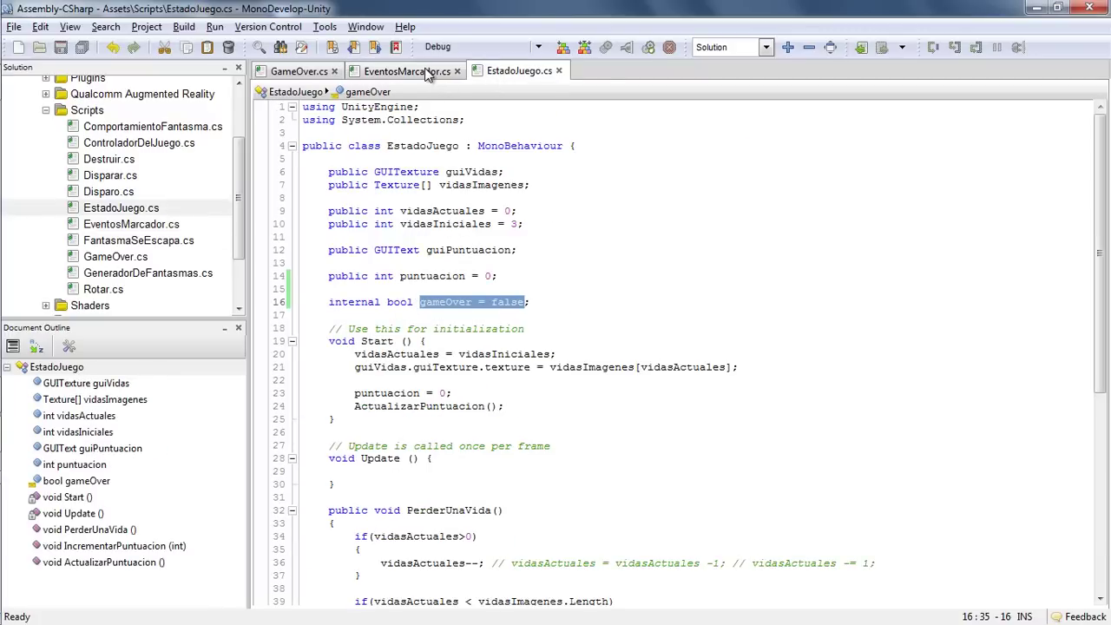
double_click(340, 301)
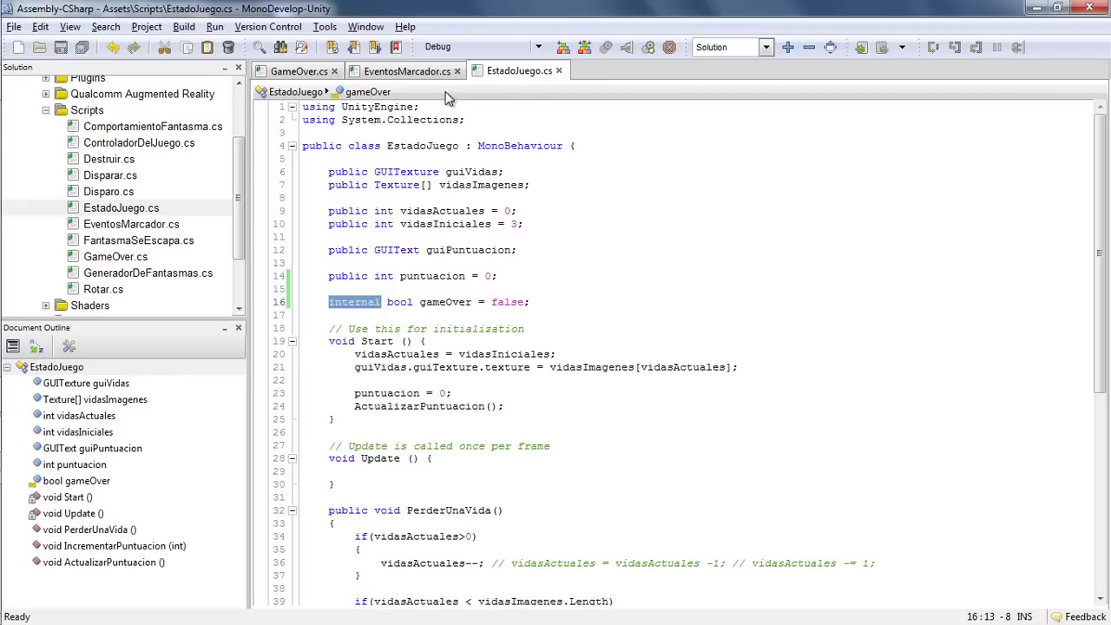
click(413, 73)
click(520, 72)
double_click(433, 303)
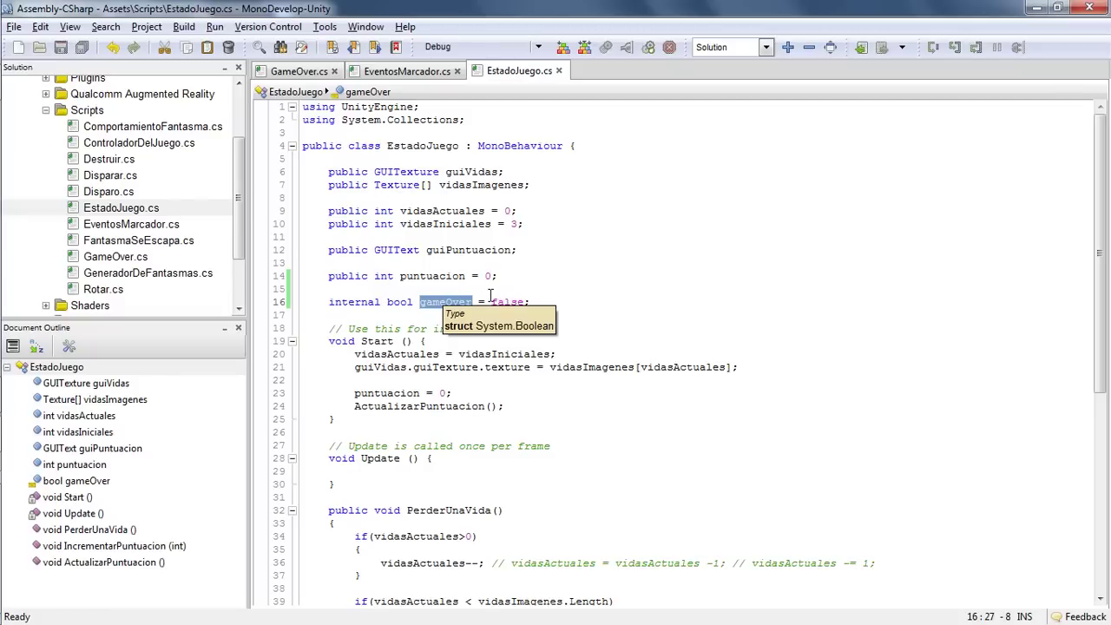
Step: Declare a 'private EstadoJuego estadoJuego;' field in the GameOver class
click(298, 73)
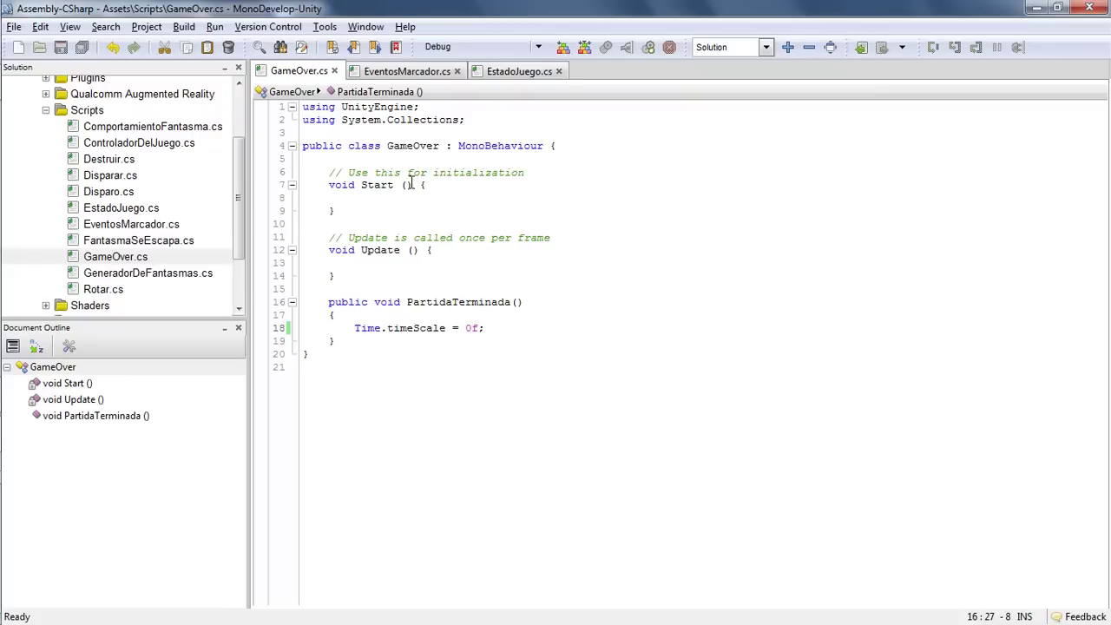
click(578, 146)
key(Return)
key(Return)
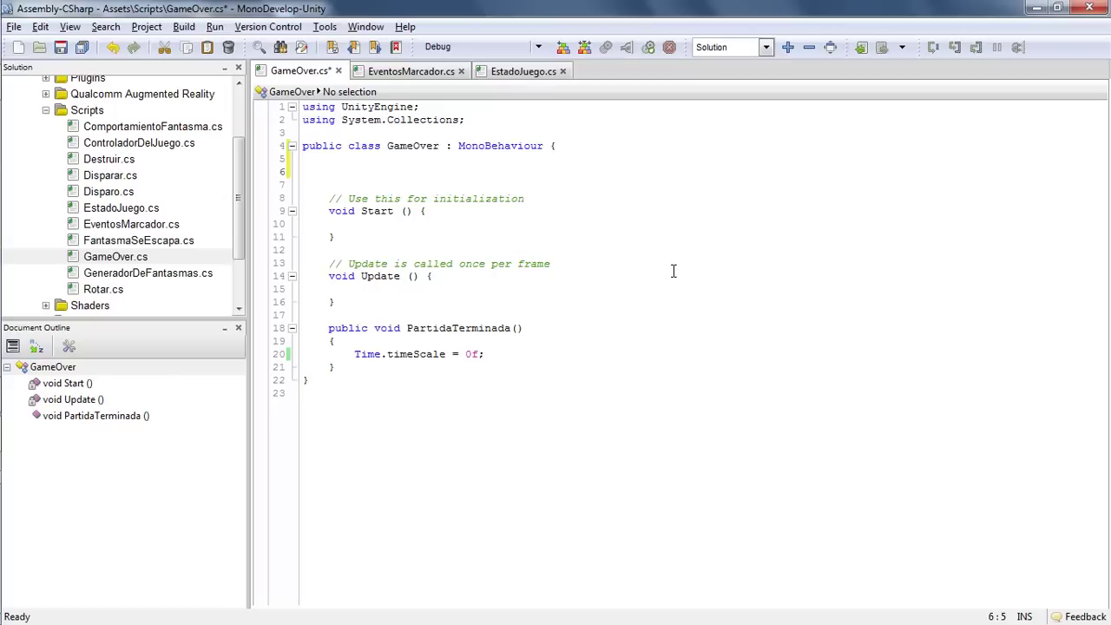
text(Es)
key(Return)
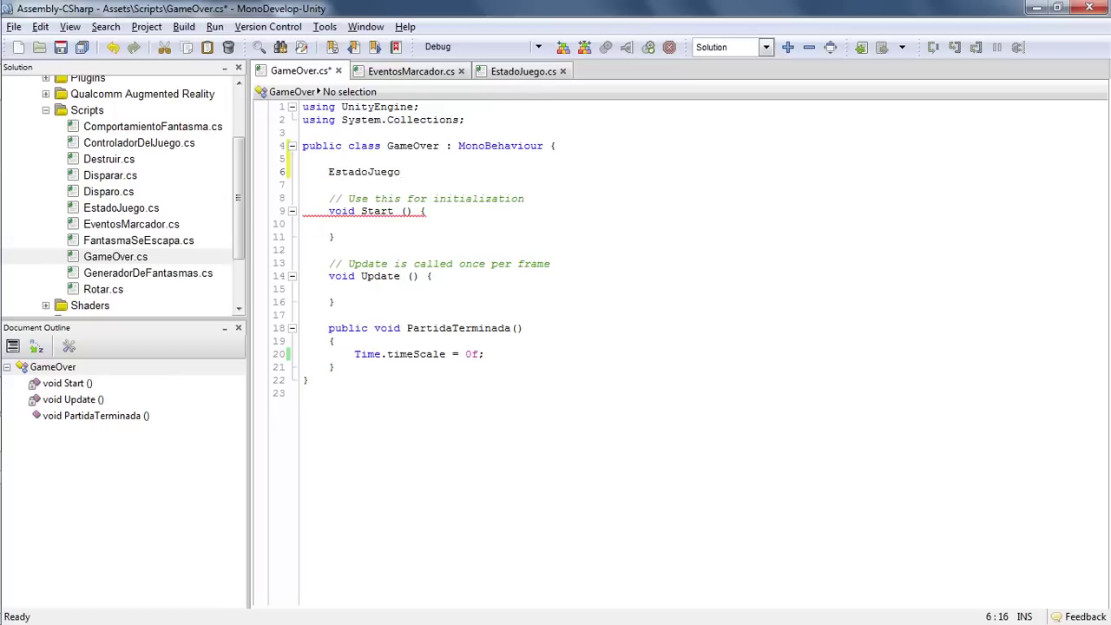
text(est)
text(adoJuego;)
key(Home)
text(private)
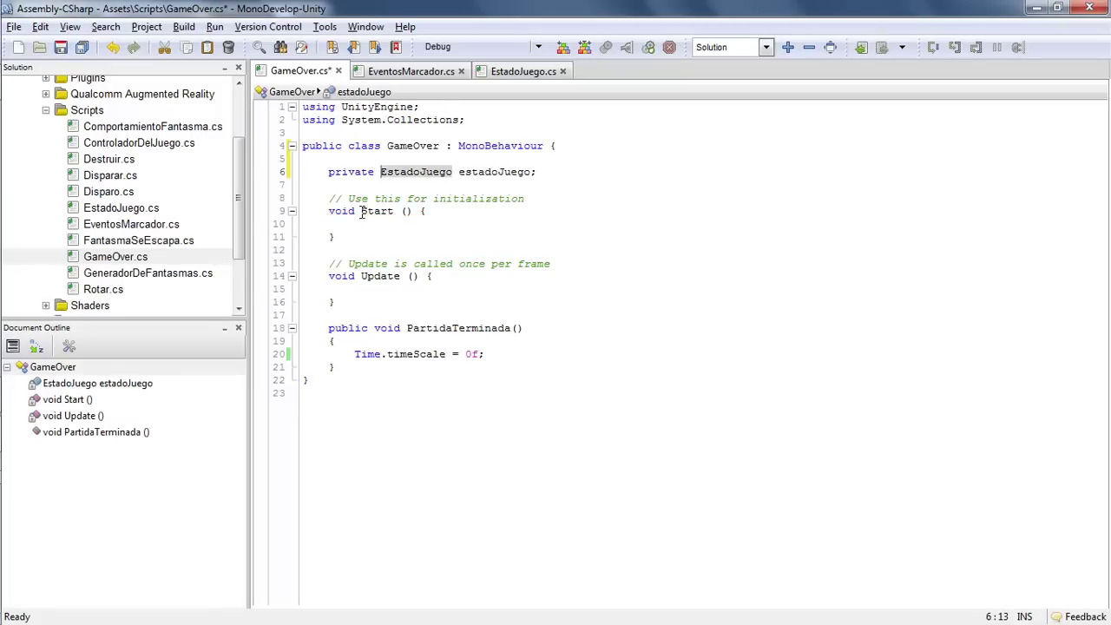
Step: Start an 'estadoJuego =' assignment inside Start(), then switch to Unity
click(358, 223)
key(Tab)
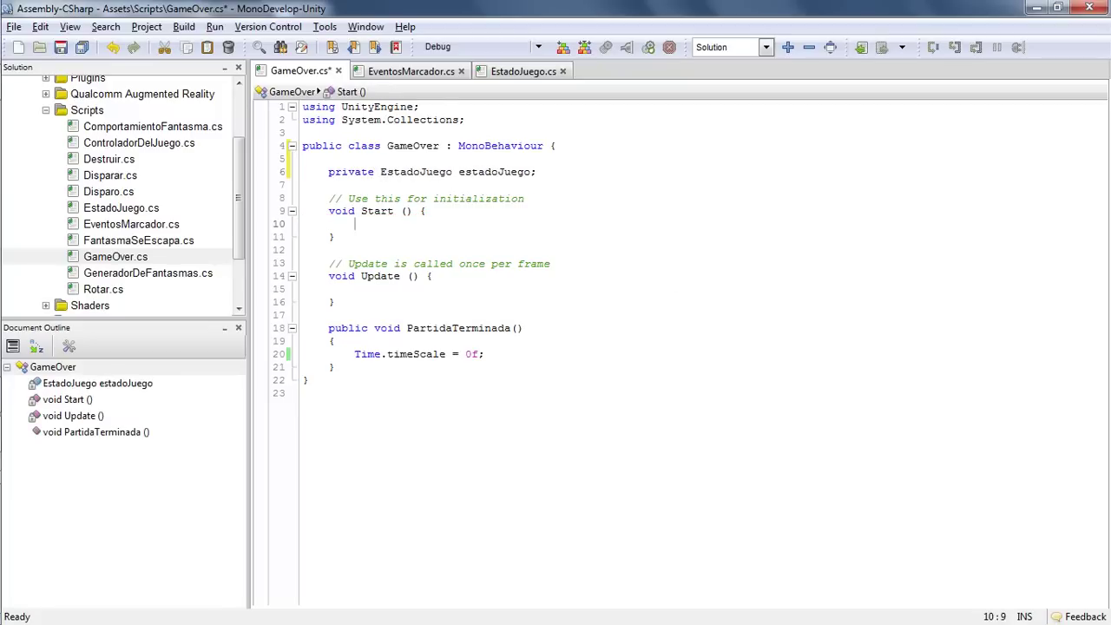
text(est)
key(Return)
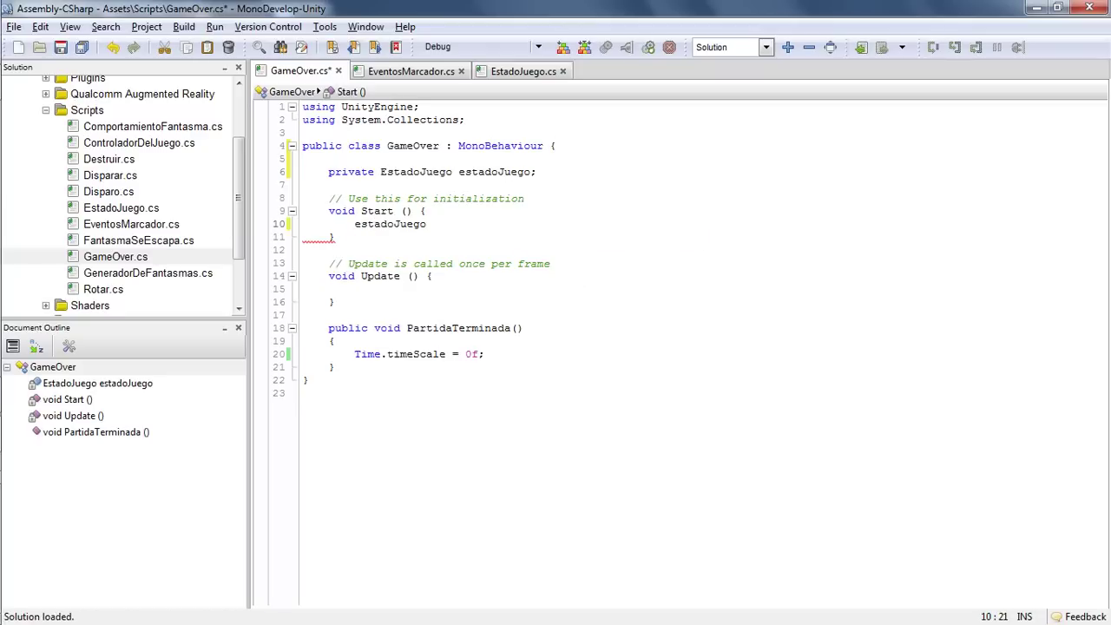
text(=)
key(alt+Tab)
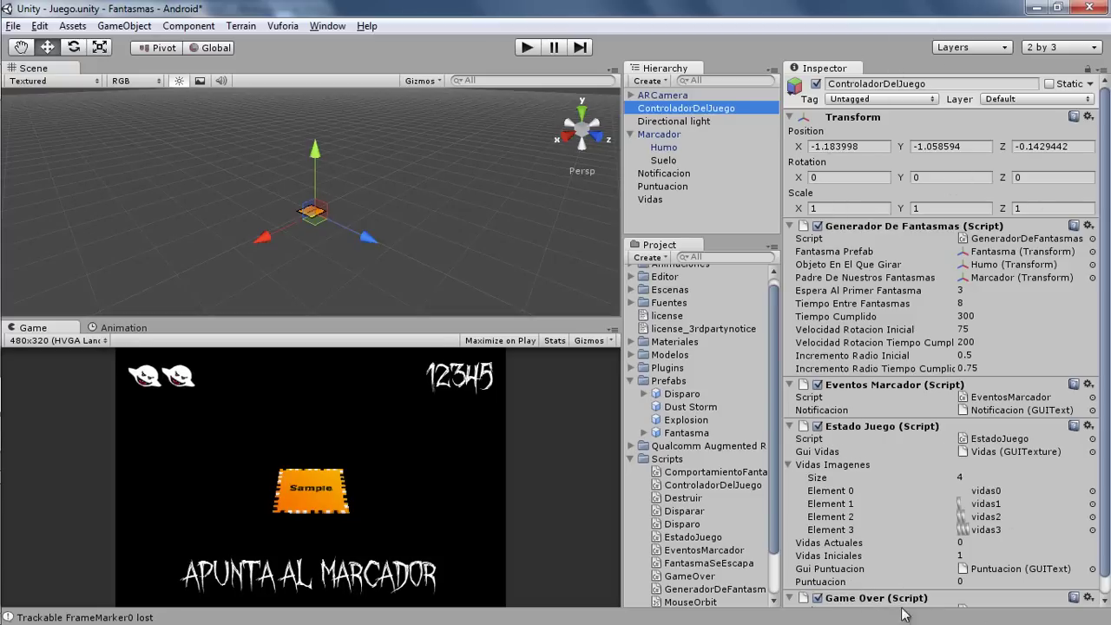
Step: Complete the Start assignment as estadoJuego = GetComponent<EstadoJuego>();
key(alt+Tab)
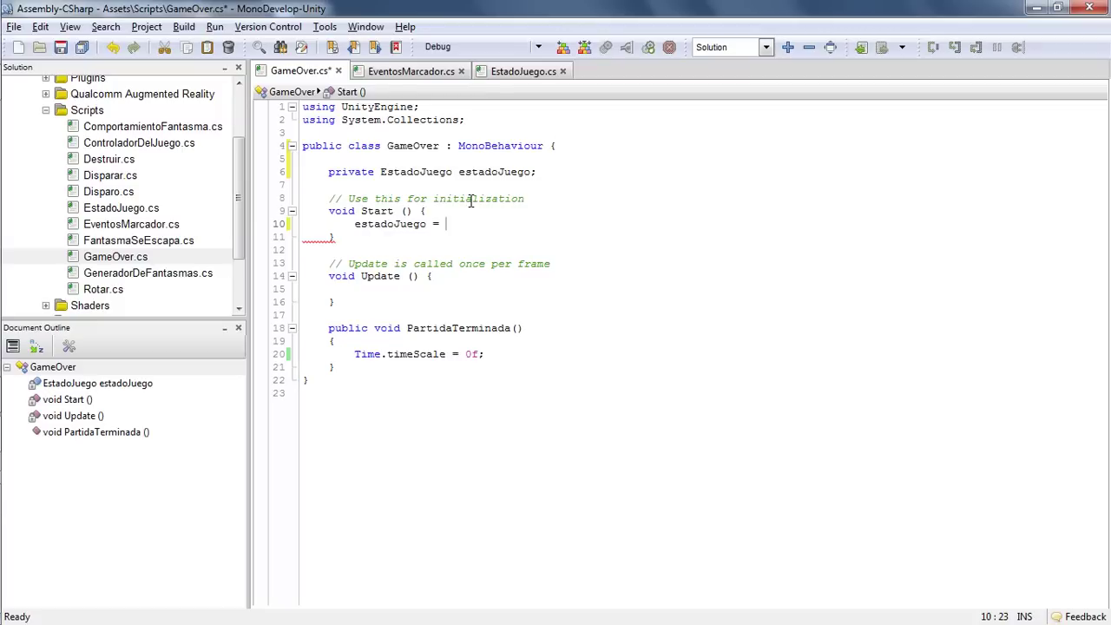
text(Get)
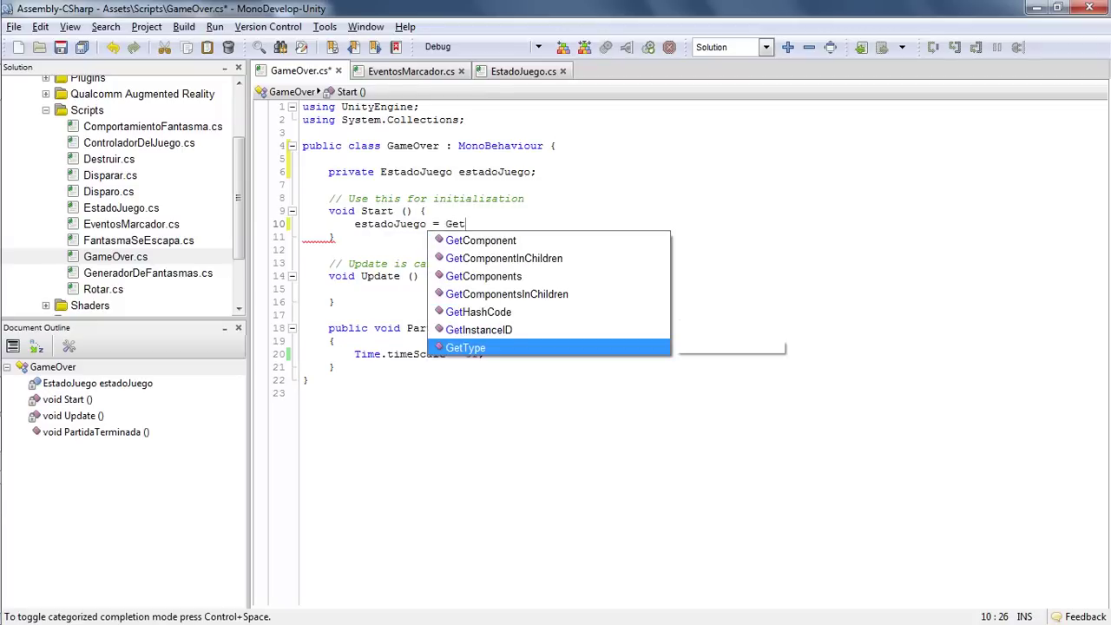
text(Com)
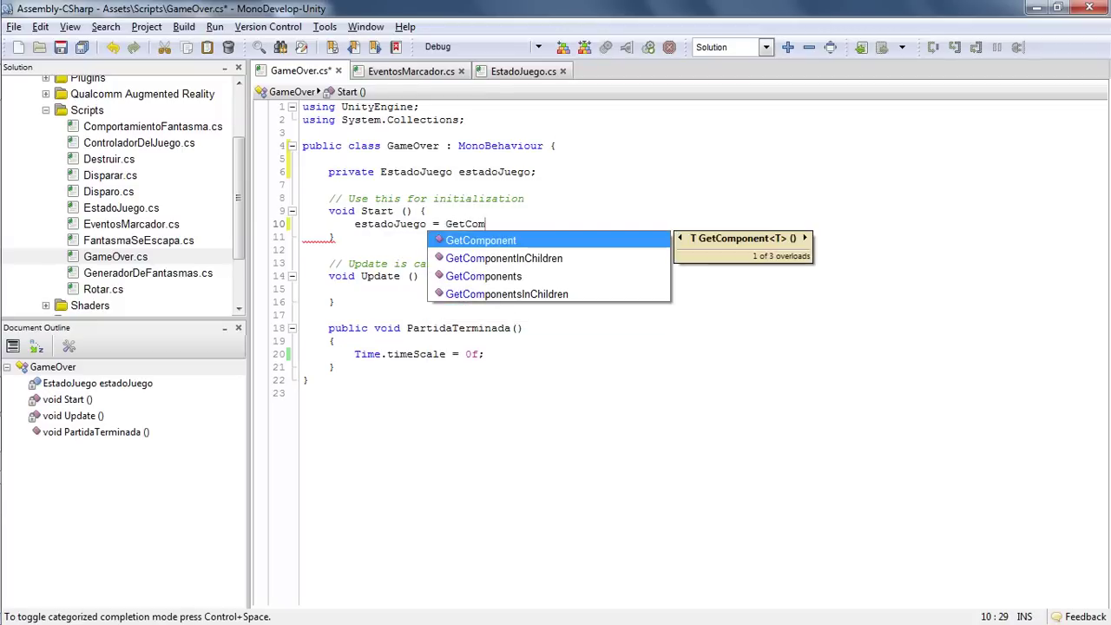
key(Return)
text(<Estad)
key(Return)
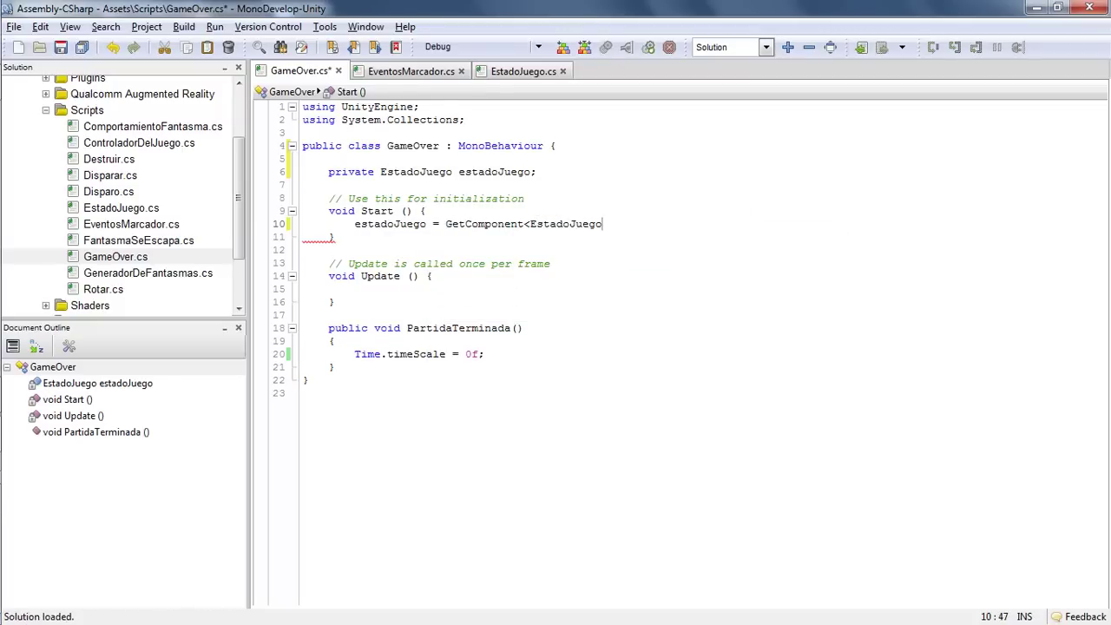
text(>();)
Step: Add 'estadoJuego.gameOver = true;' at the top of PartidaTerminada and save GameOver.cs
key(Down)
key(Down)
key(Down)
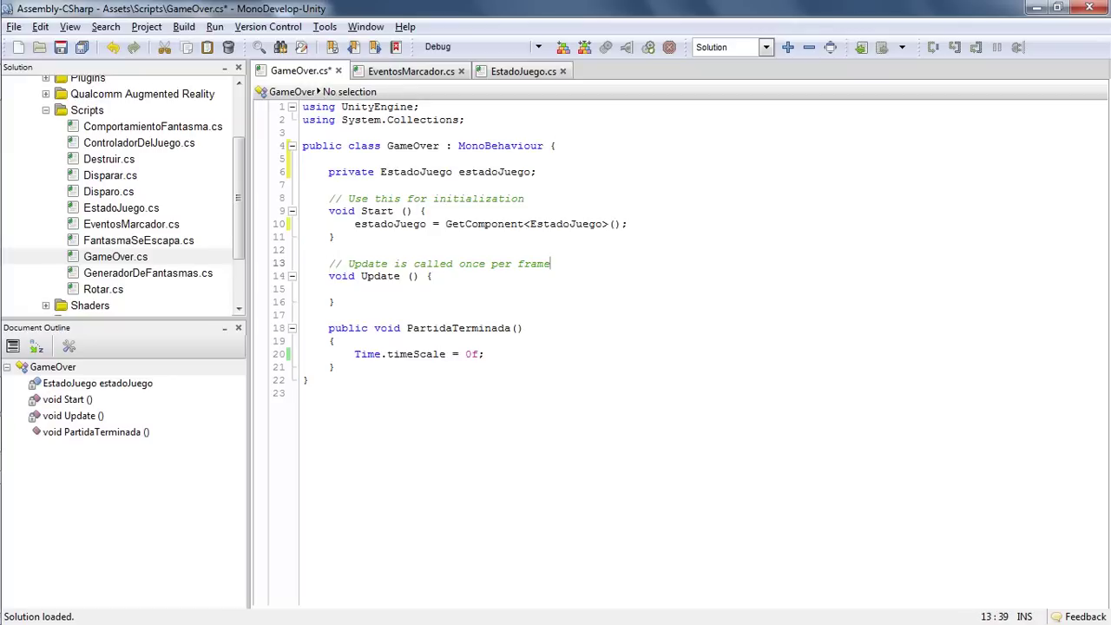
key(Down)
key(Down)
key(Down)
key(Down)
key(Down)
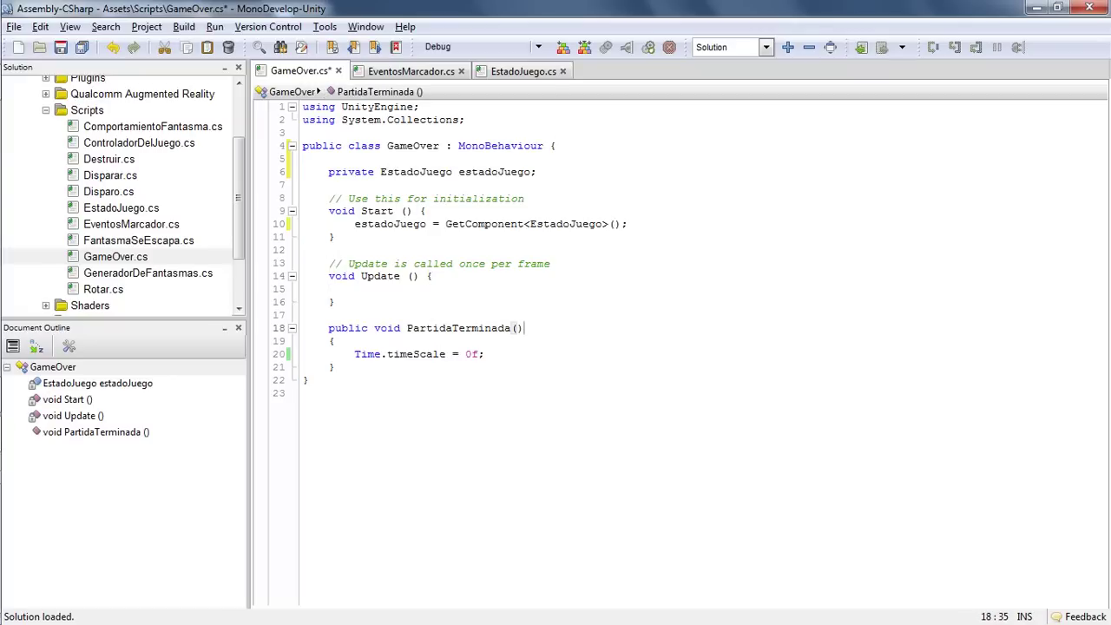
key(Down)
key(Return)
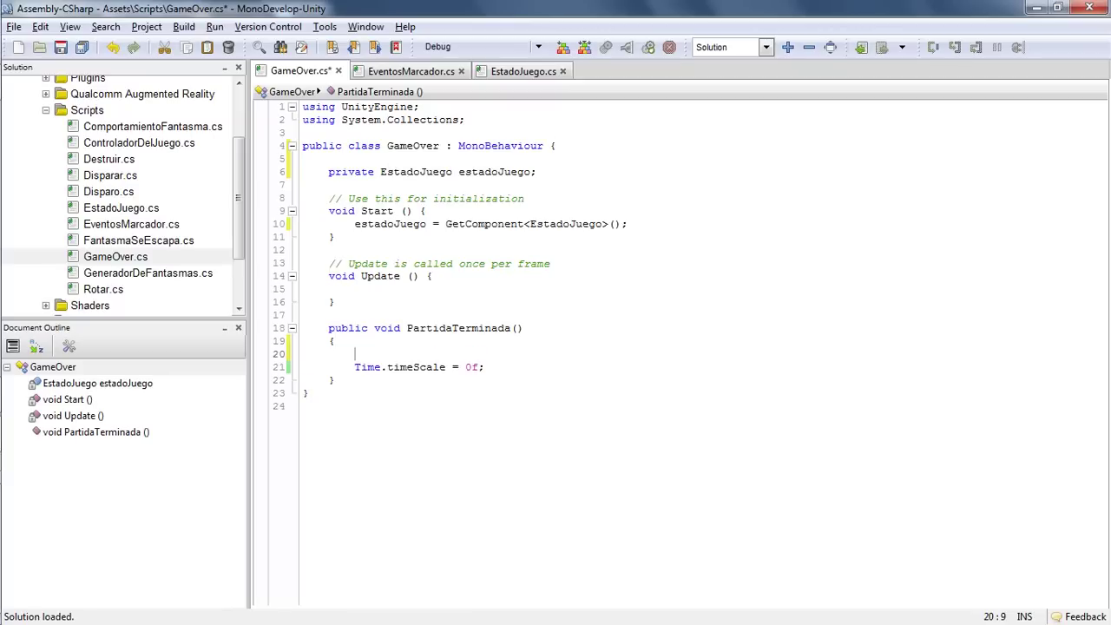
text(estadoJuego.ga)
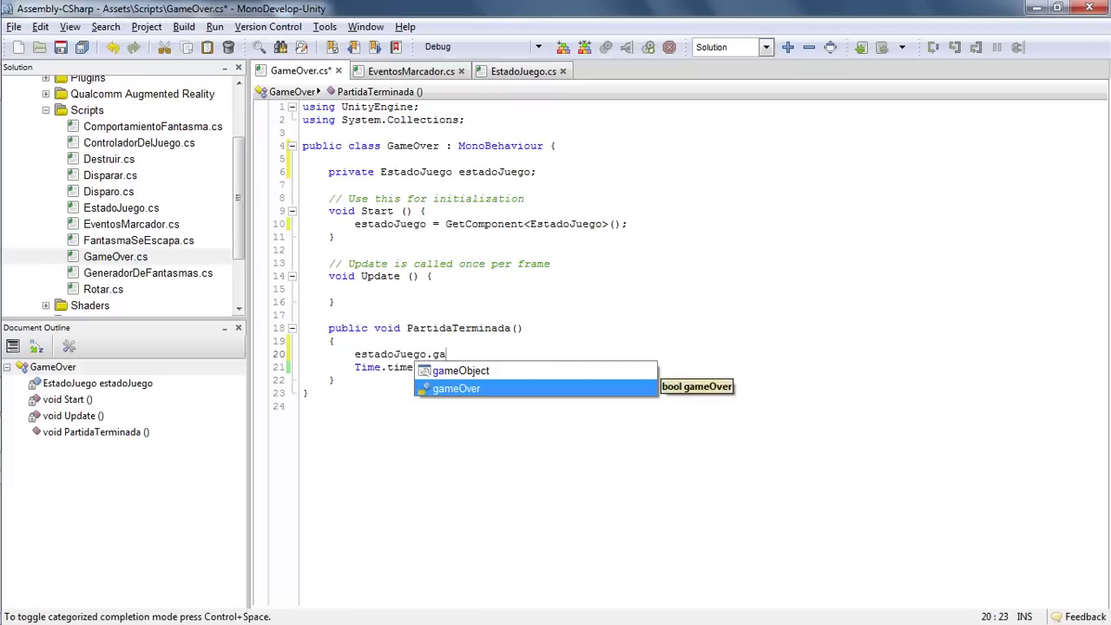
key(Return)
text(= true;)
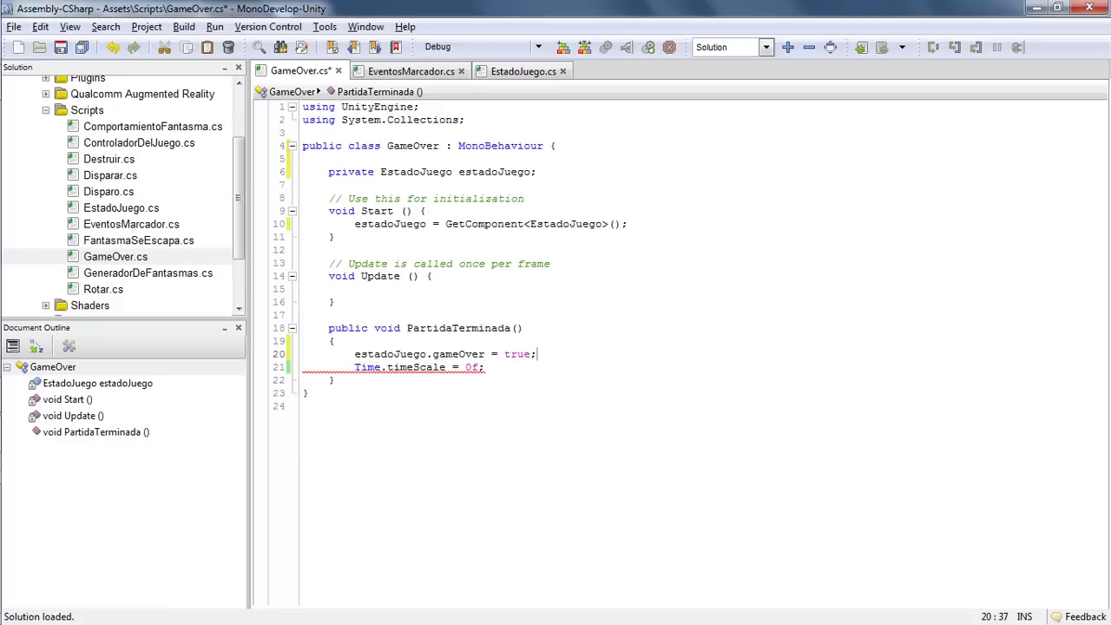
key(ctrl+s)
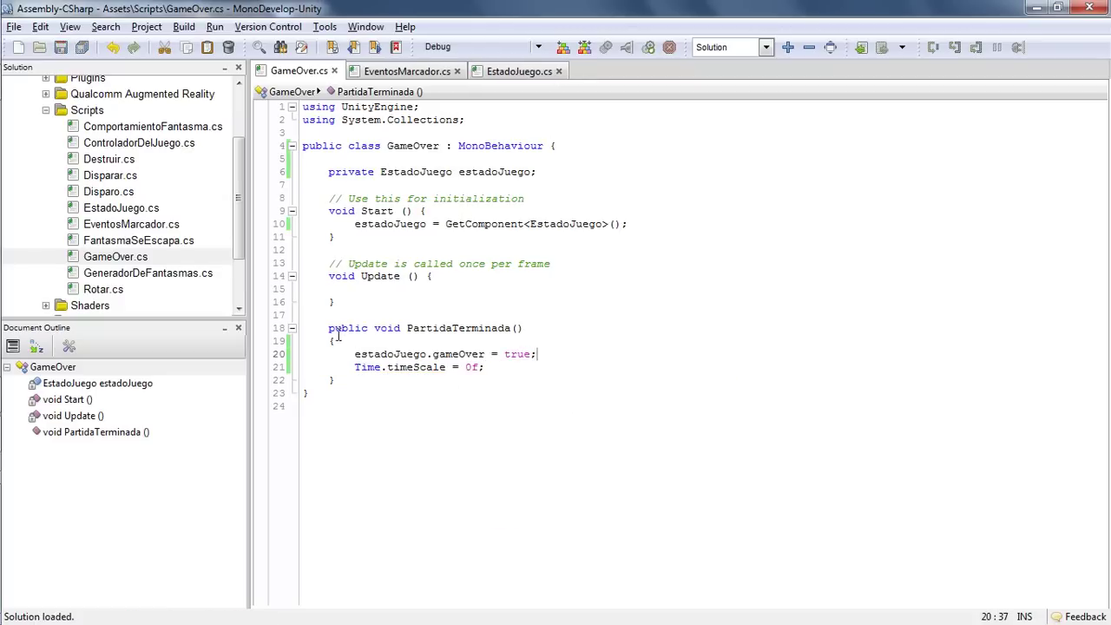
drag(280, 328, 355, 357)
click(466, 356)
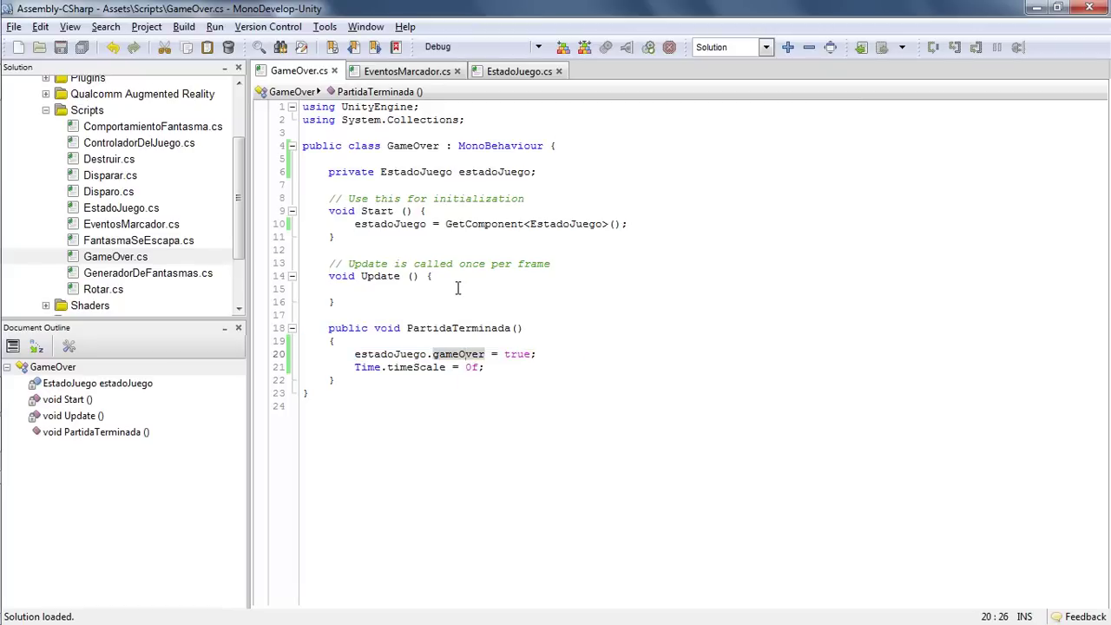
Step: In EventosMarcador.cs, declare a 'private EstadoJuego estadoJuego;' field below detener
click(395, 71)
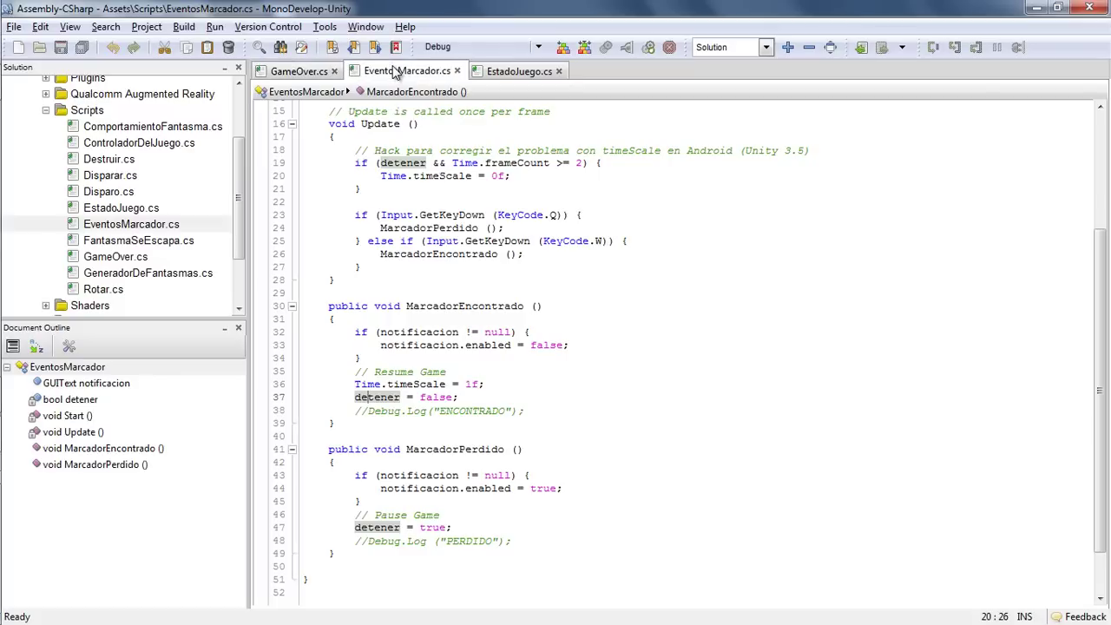
scroll(480, 270, up, 5)
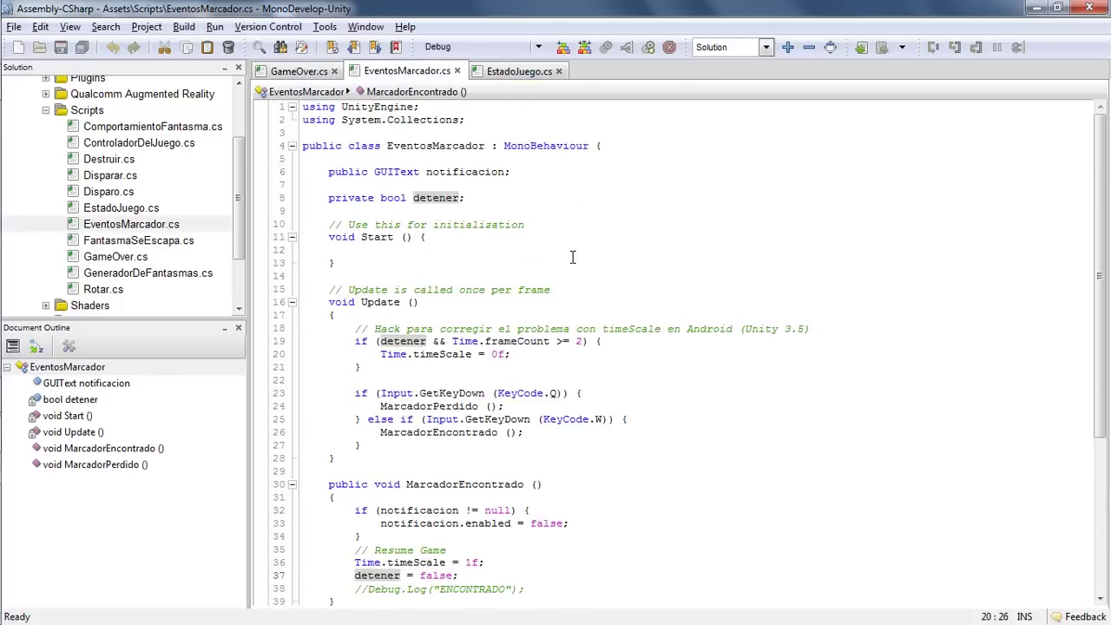
key(alt+Tab)
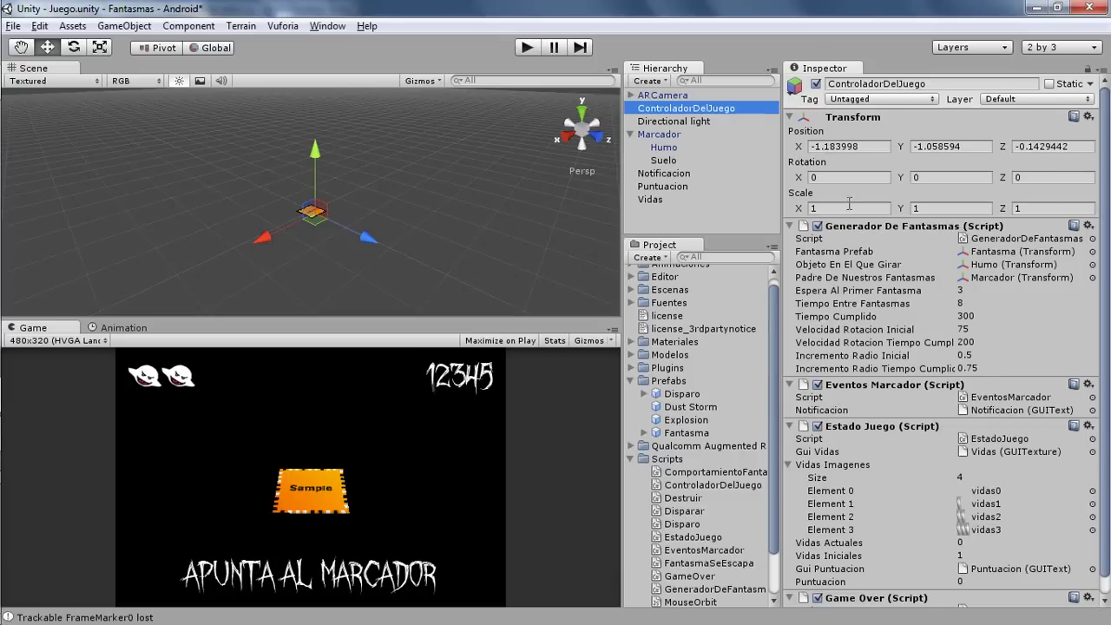
key(alt+Tab)
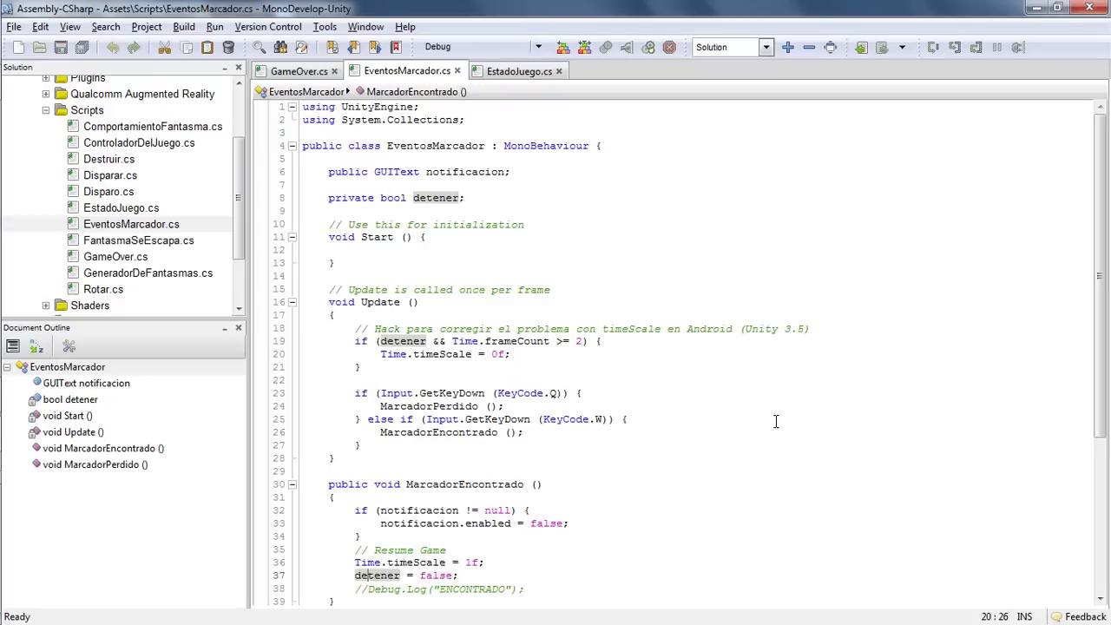
click(473, 197)
key(Return)
key(Return)
text(priva)
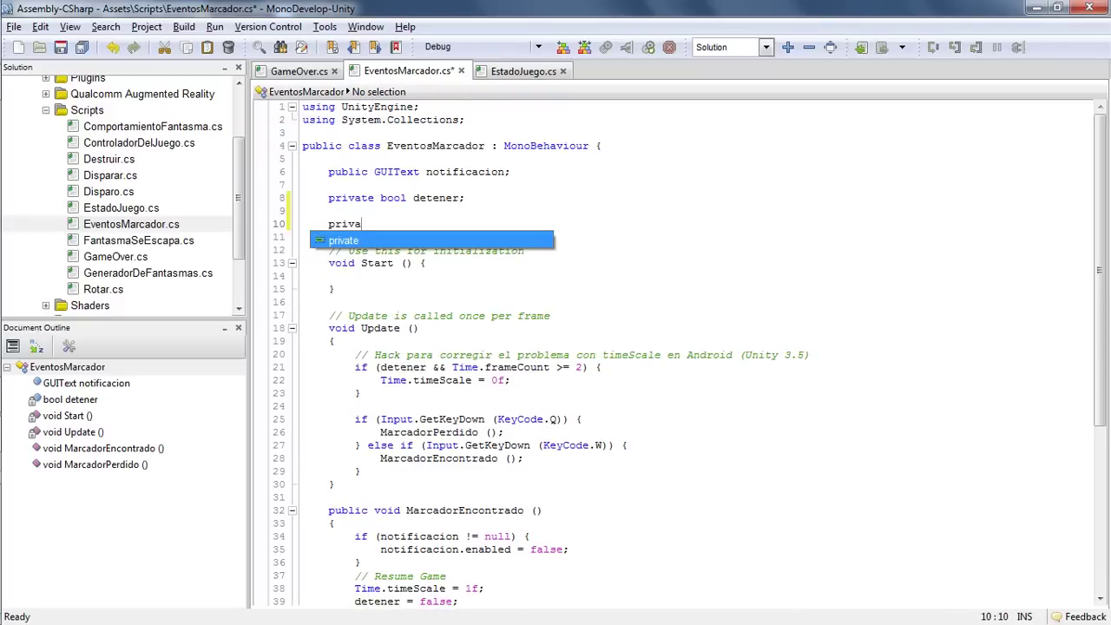
key(space)
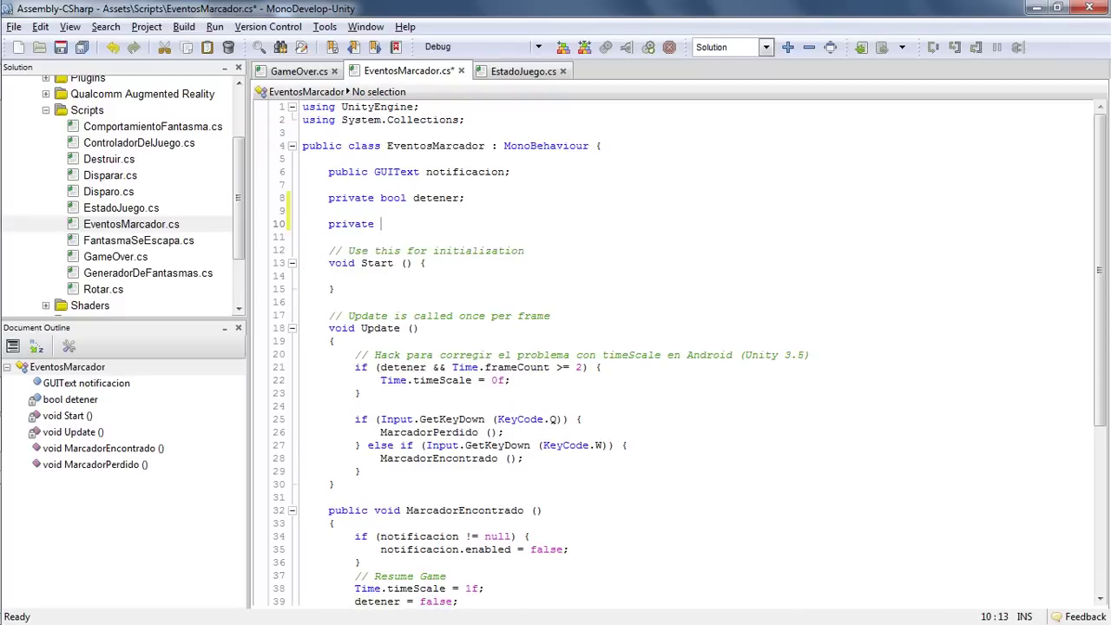
text(Es)
key(Return)
text(estadoJueg)
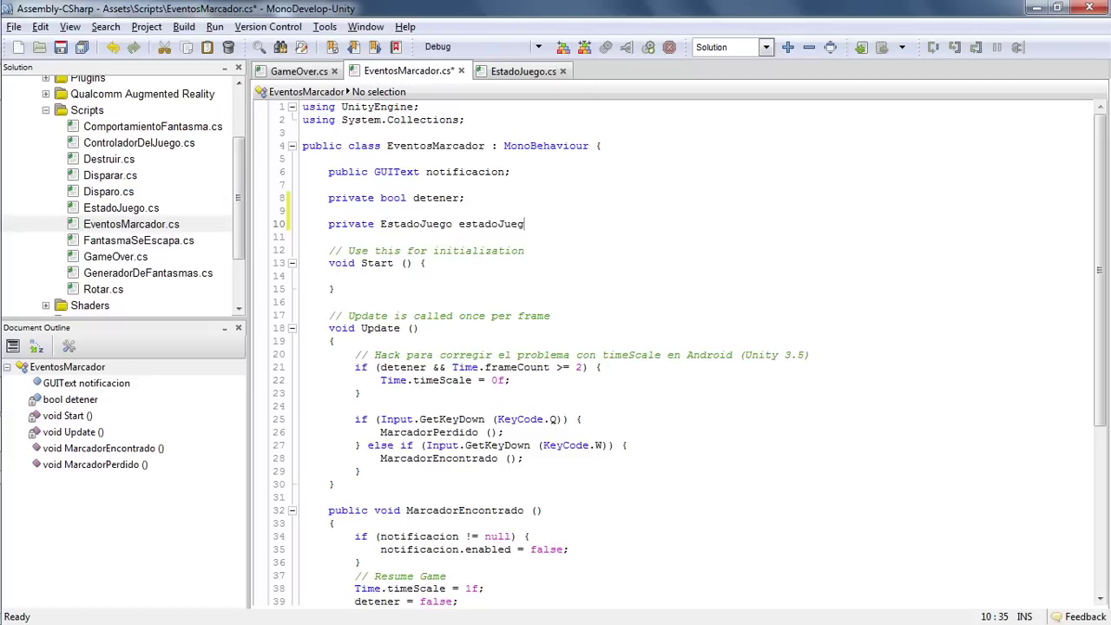
text(o;)
Step: Assign estadoJuego = GetComponent<EstadoJuego>(); inside Start
key(Down)
key(Down)
key(Down)
key(Down)
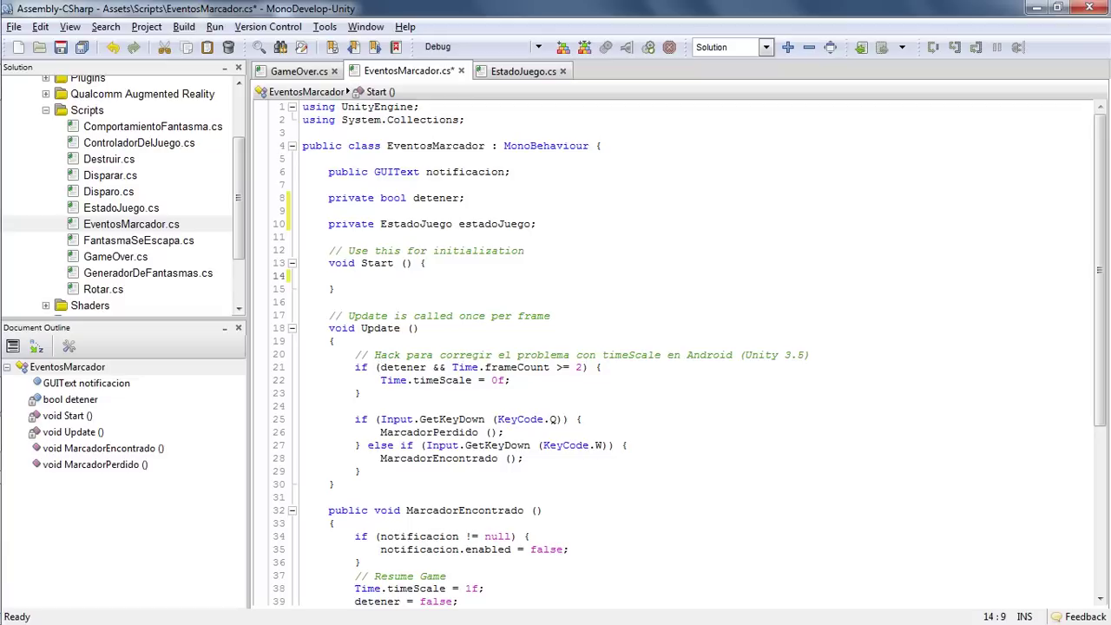
text(es)
key(Return)
text(= Get)
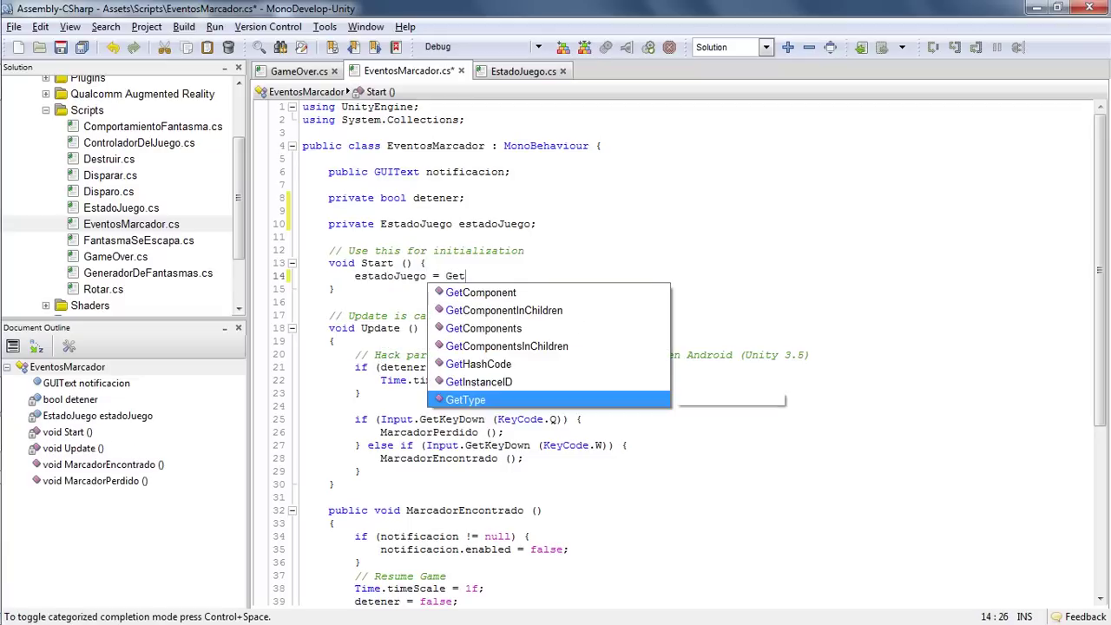
text(Component<Es)
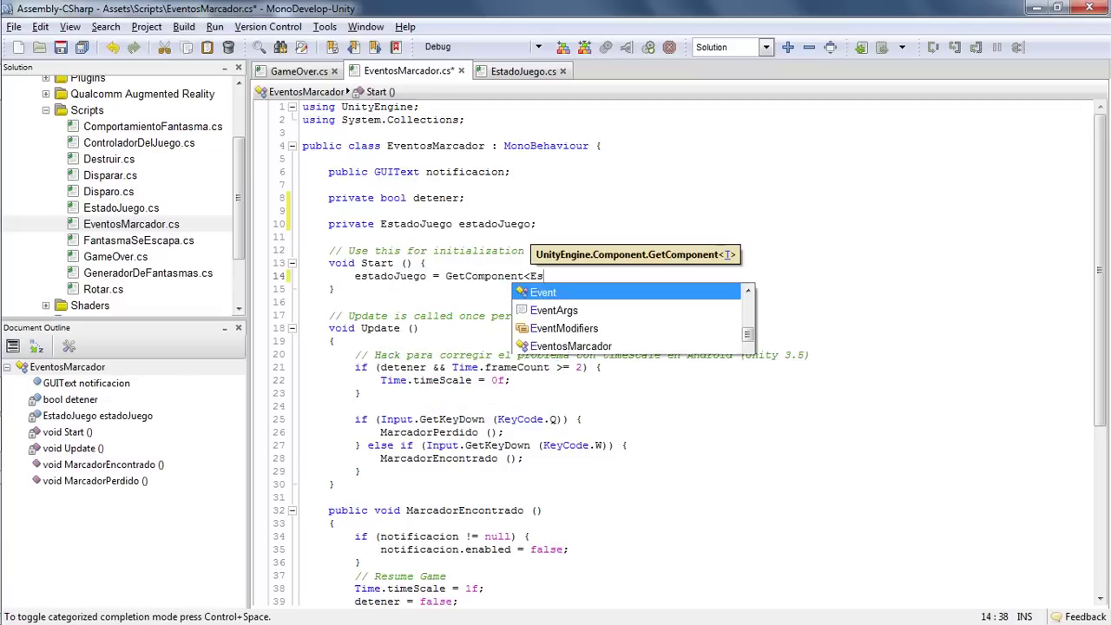
text(tadoJuego>();)
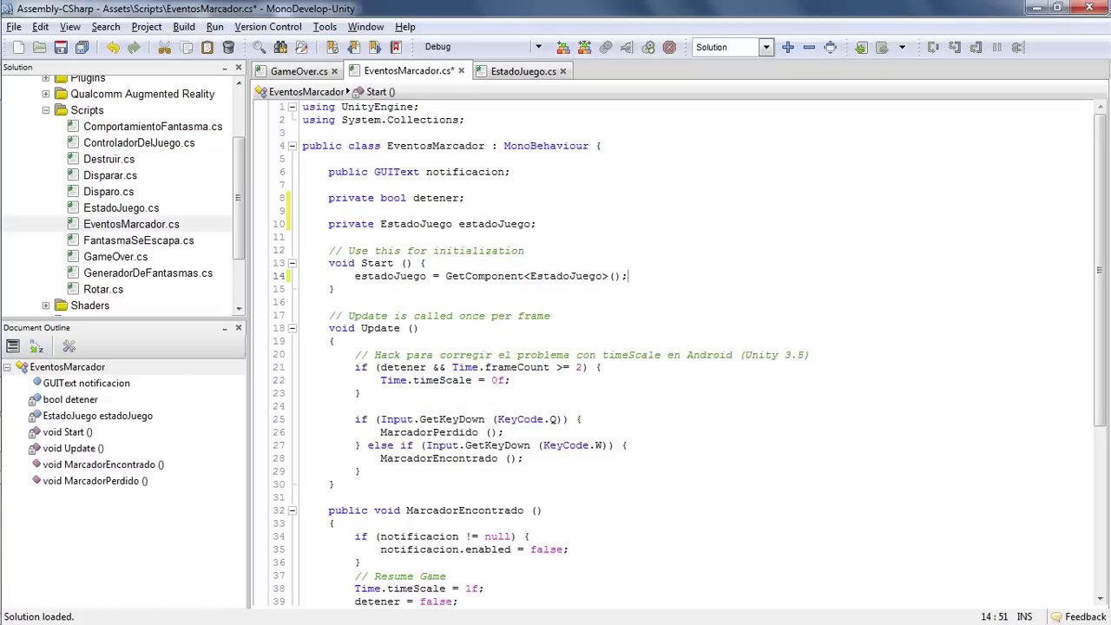
Step: Add 'if(estadoJuego.gameOver) return;' as MarcadorEncontrado's first line
scroll(506, 290, down, 3)
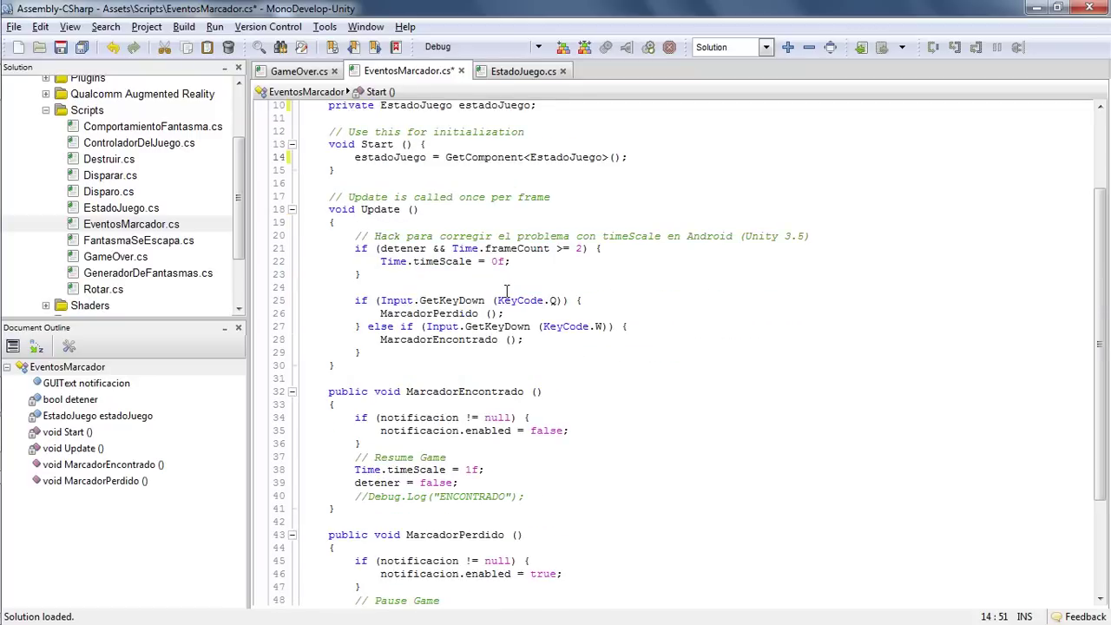
click(361, 404)
key(Return)
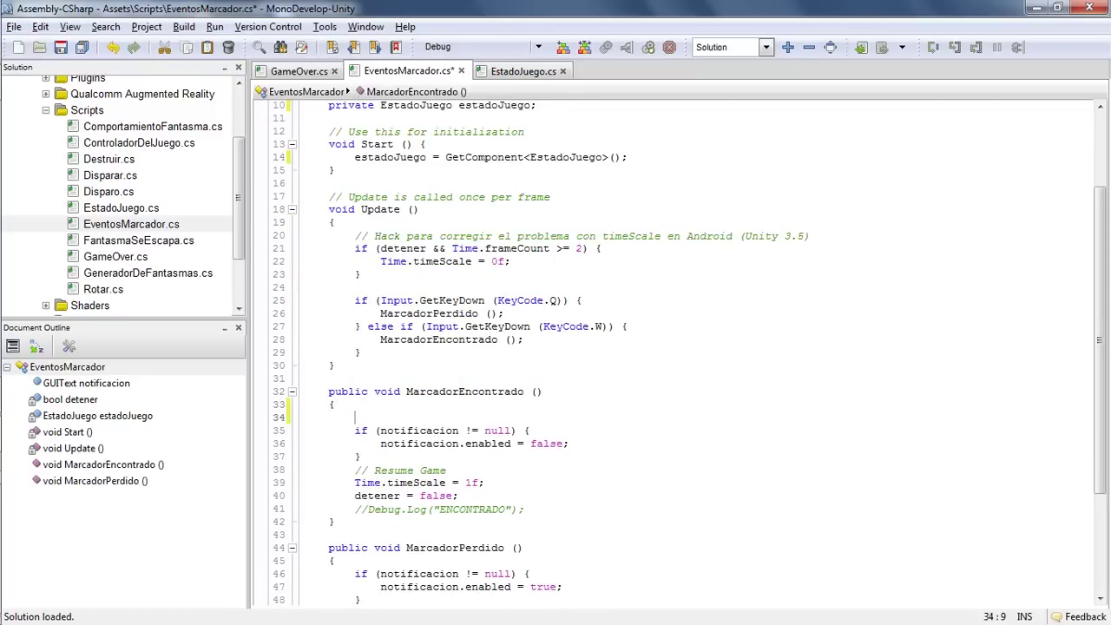
text(if)
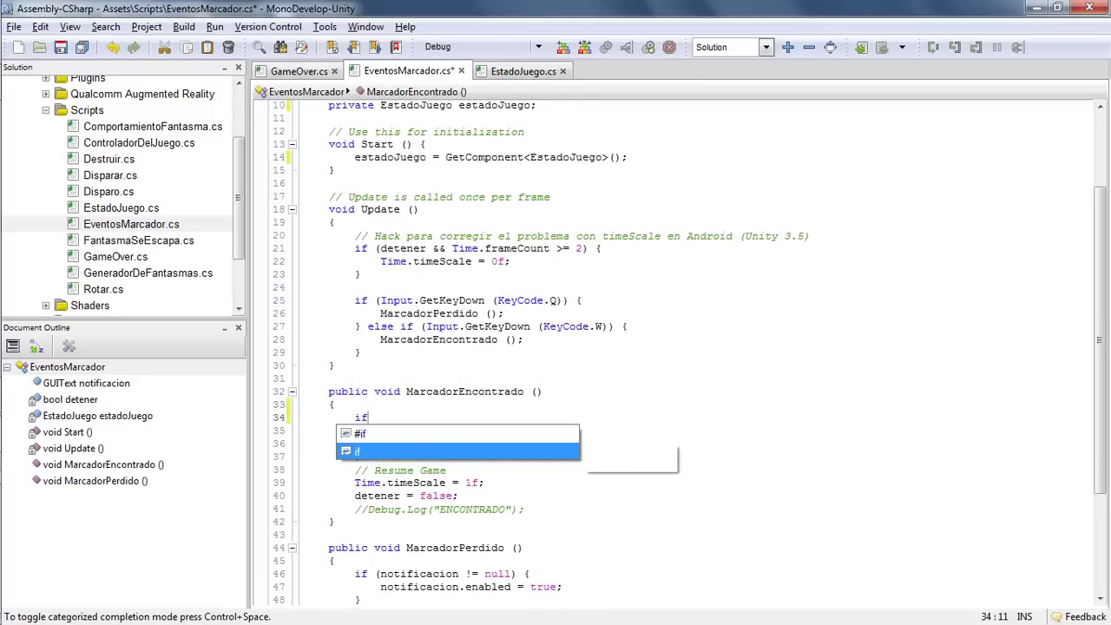
text((es)
key(Return)
text(.)
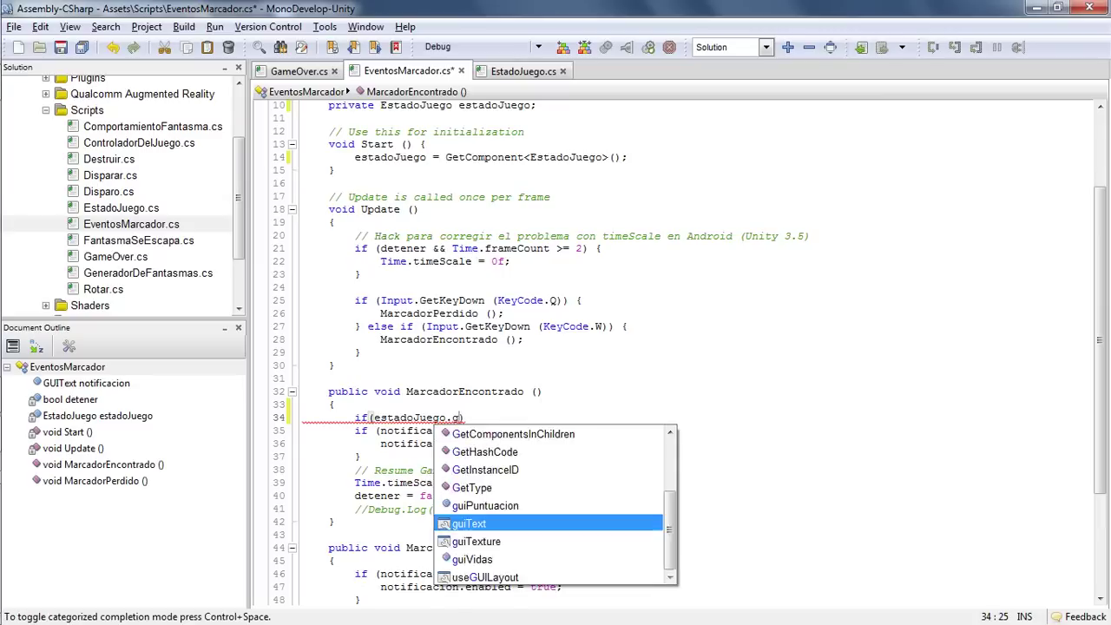
text(ga)
key(Return)
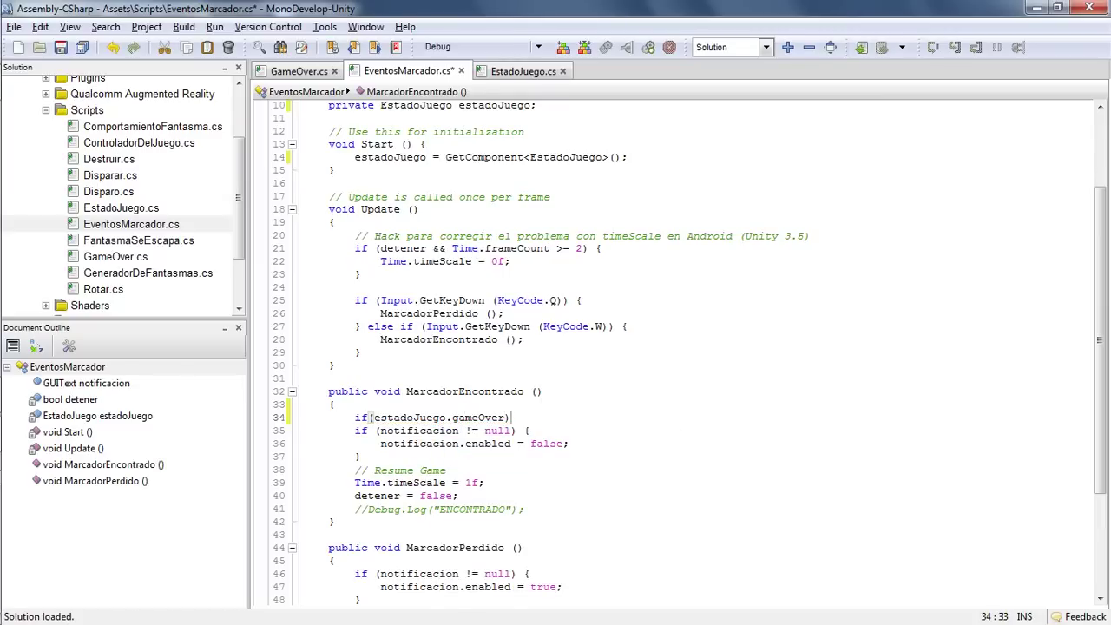
text( return;)
drag(355, 431, 374, 510)
scroll(386, 499, down, 2)
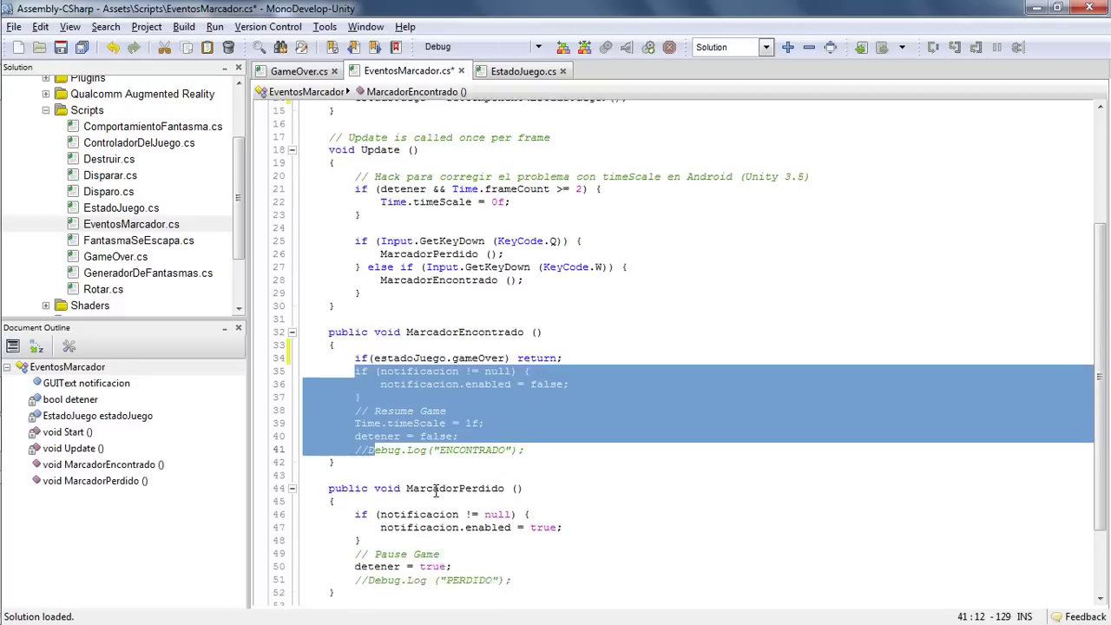
scroll(435, 491, down, 2)
Step: Insert 'if(estadoJuego.gameOver) return;' at the start of MarcadorPerdido and save EventosMarcador.cs
click(399, 443)
key(Return)
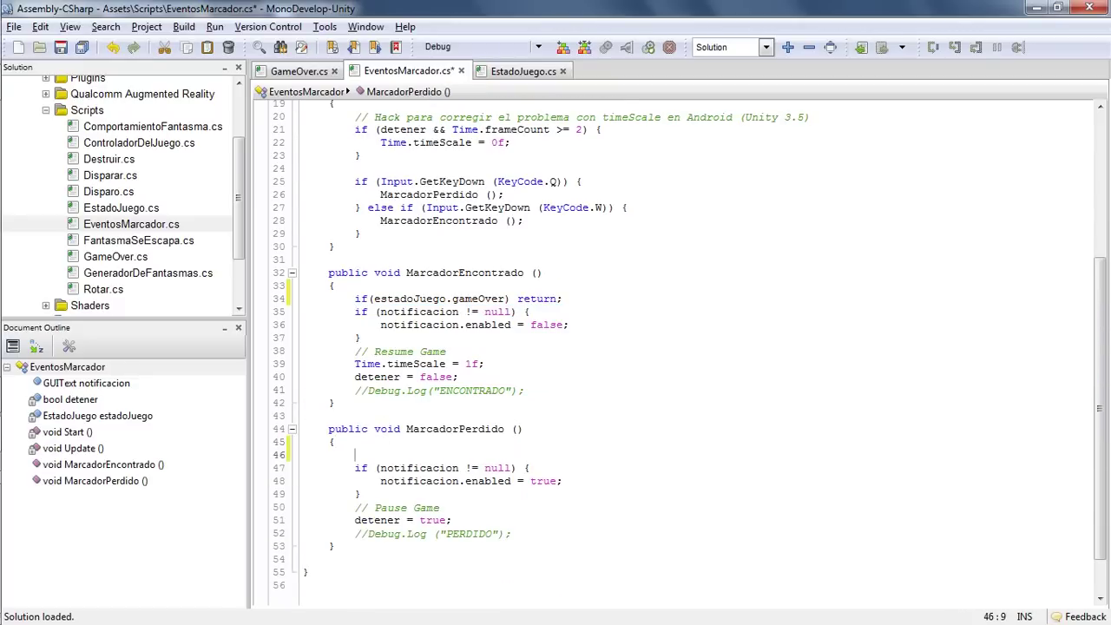
text(if(estadoJuego)
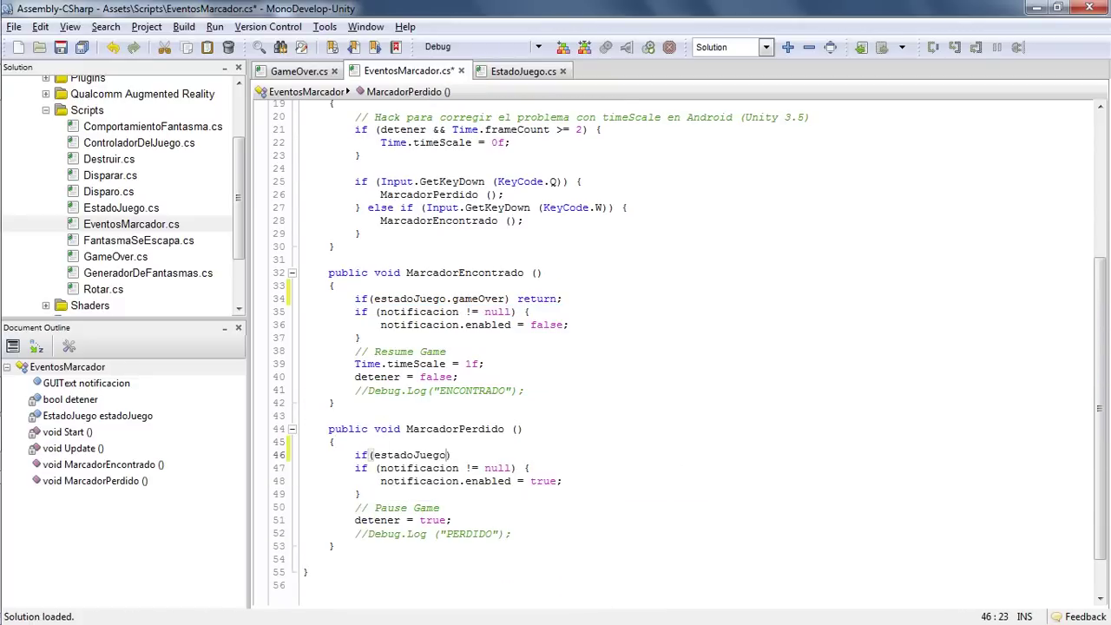
text(.gameOver))
text( return;)
key(ctrl+s)
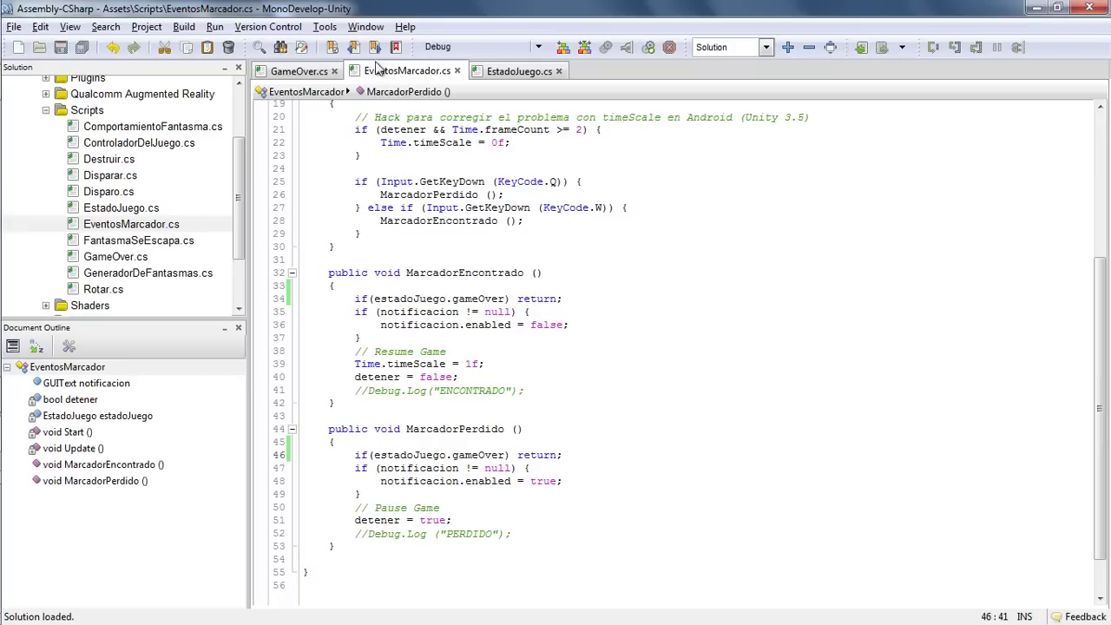
Step: Review the GameOver.cs code, then return to the Juego.unity scene in Unity
click(298, 70)
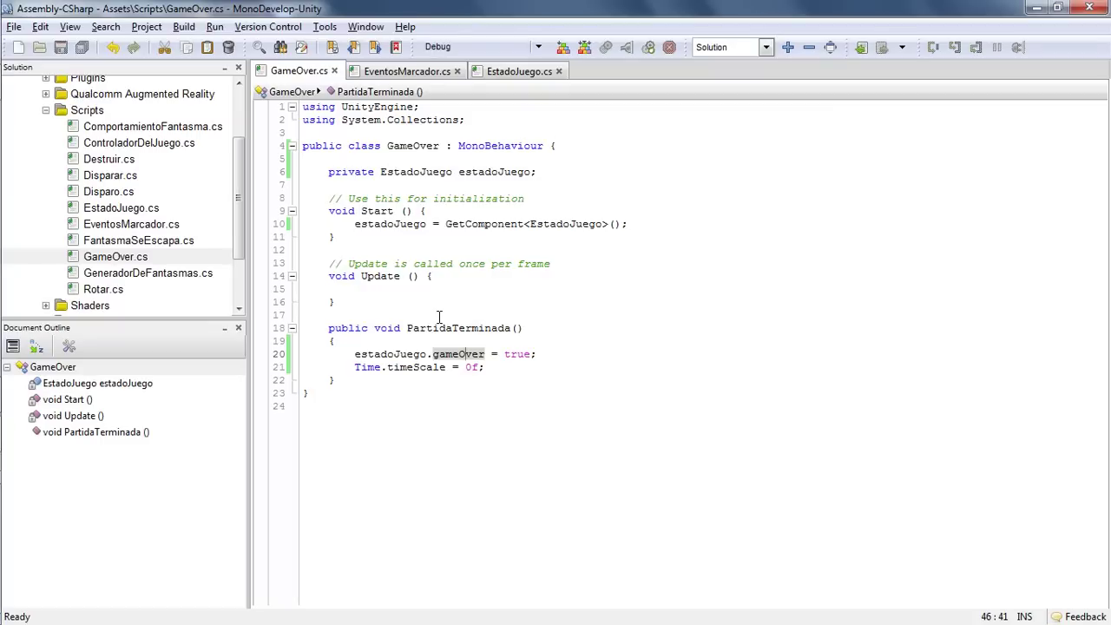
key(alt+Tab)
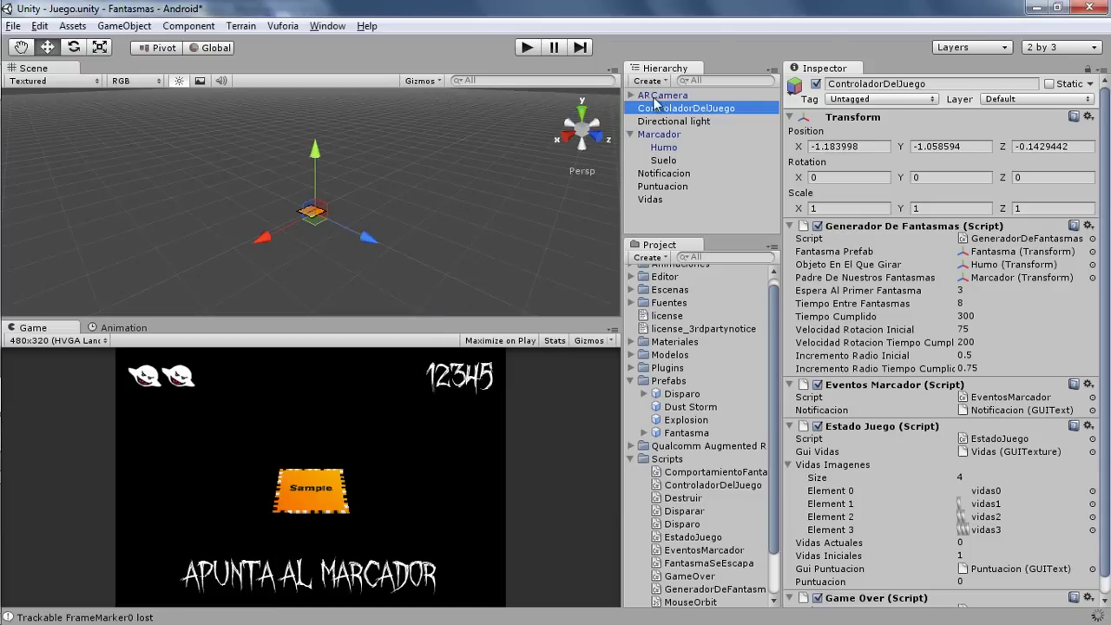
click(652, 96)
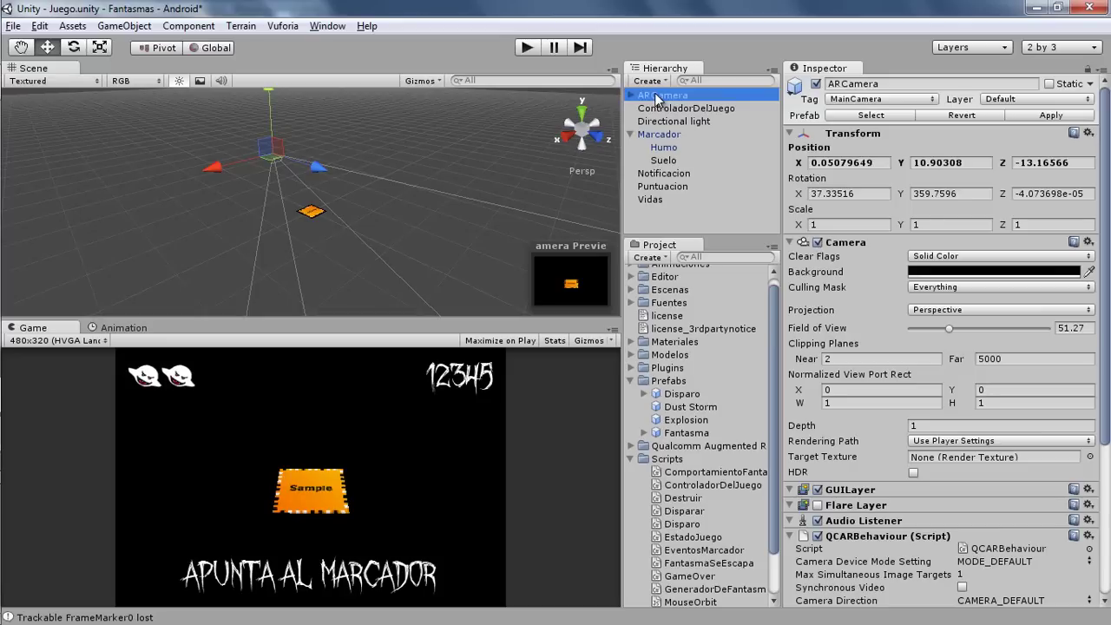
click(660, 224)
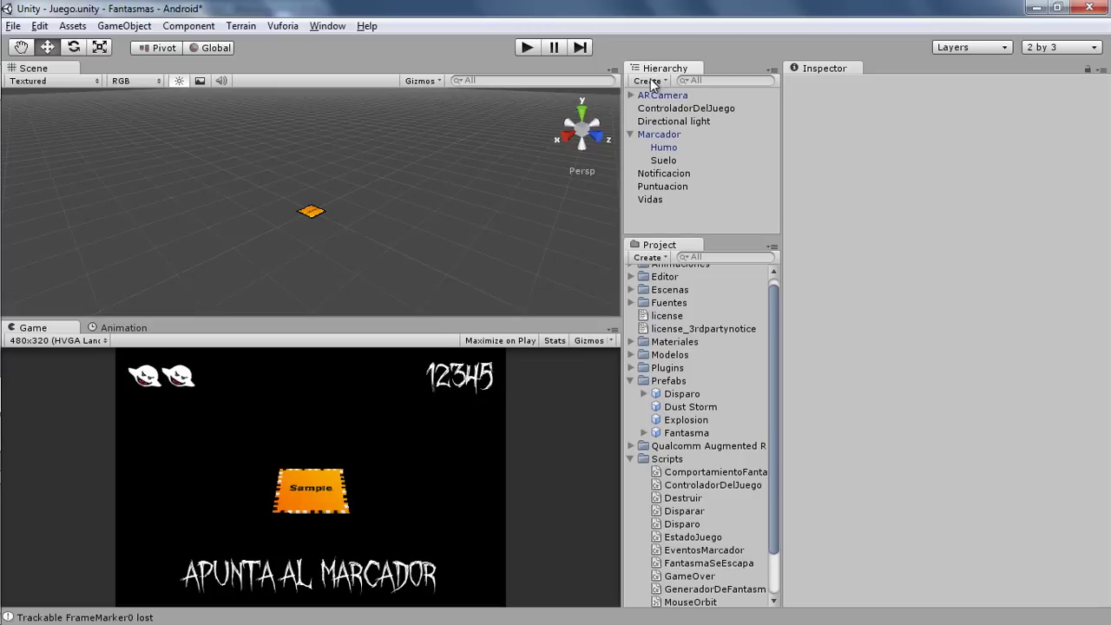
Step: Create a new camera named CamaraGameOver and switch the Scene view to top view
click(649, 80)
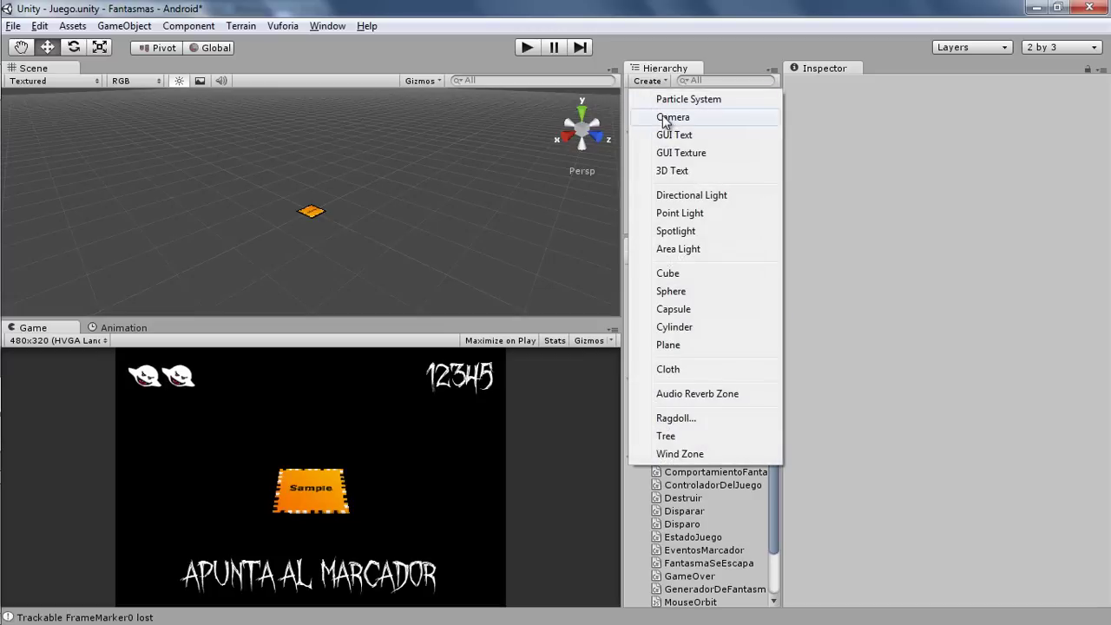
click(665, 120)
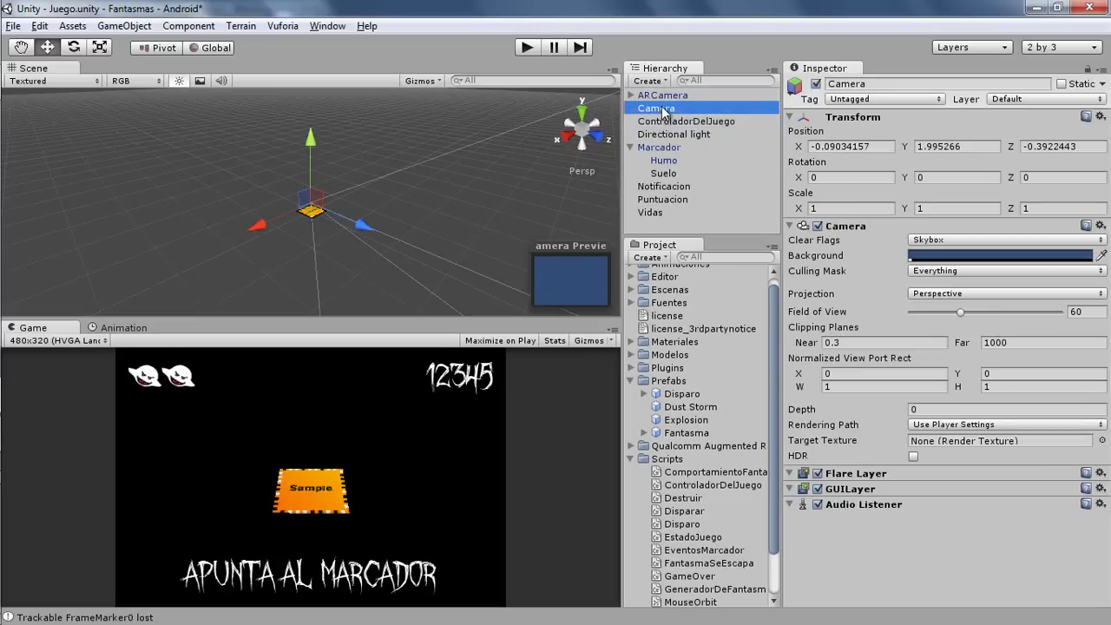
click(662, 112)
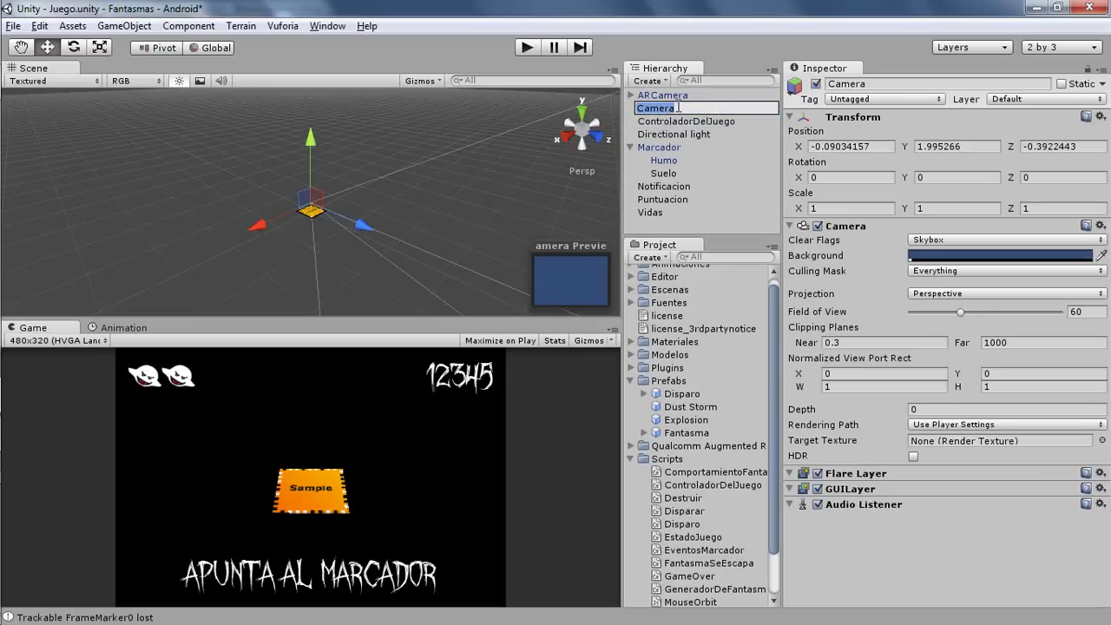
key(BackSpace)
key(BackSpace)
key(BackSpace)
text(ar)
text(aGame)
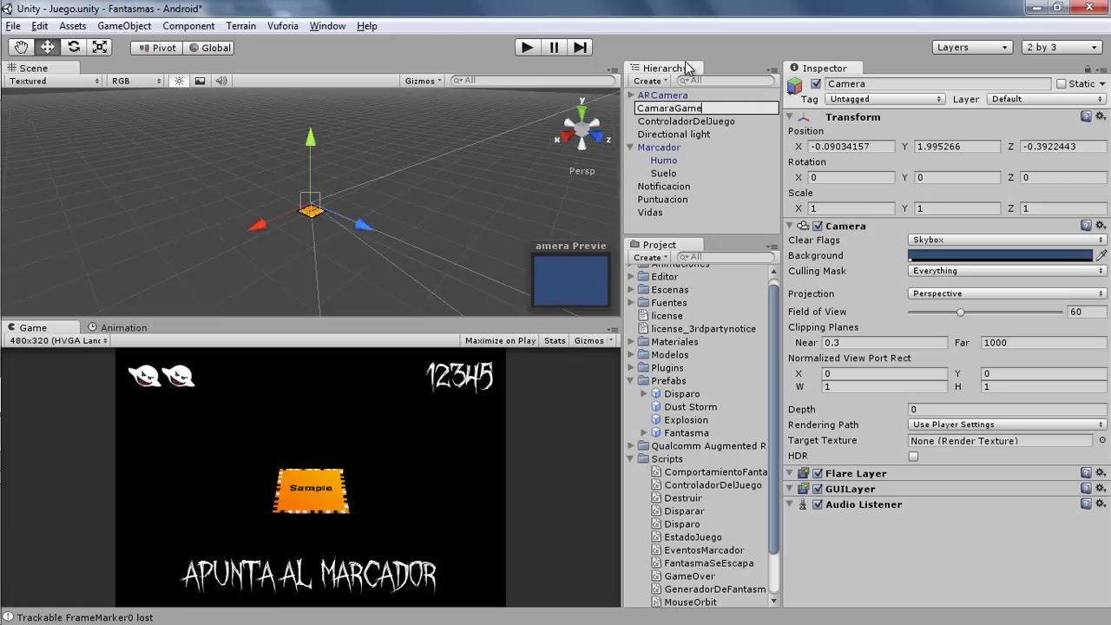
text(Over)
key(Return)
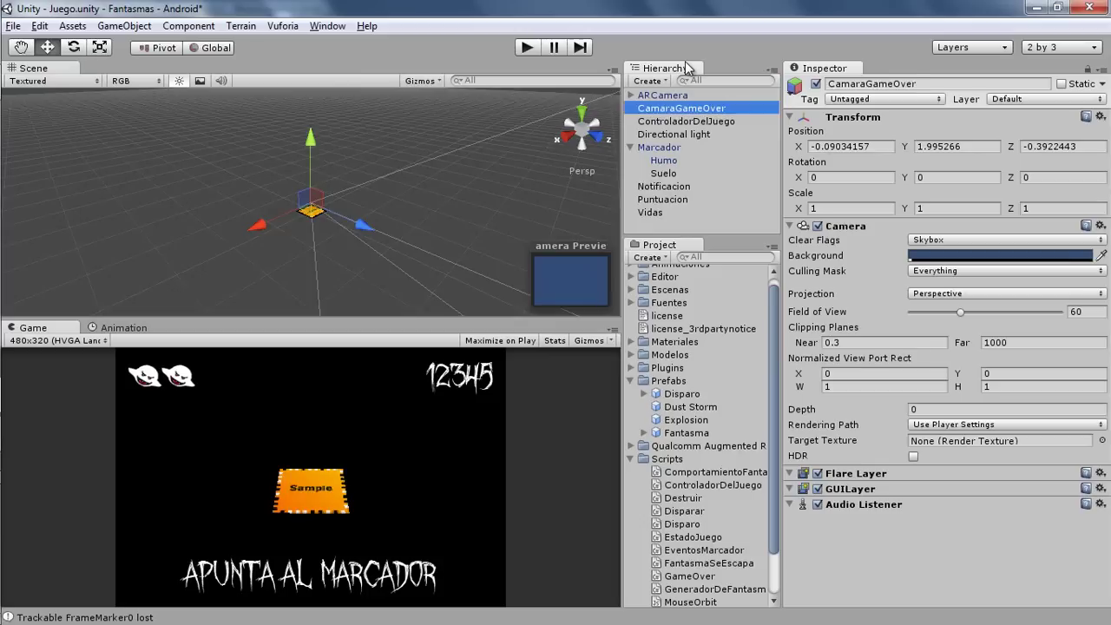
click(580, 112)
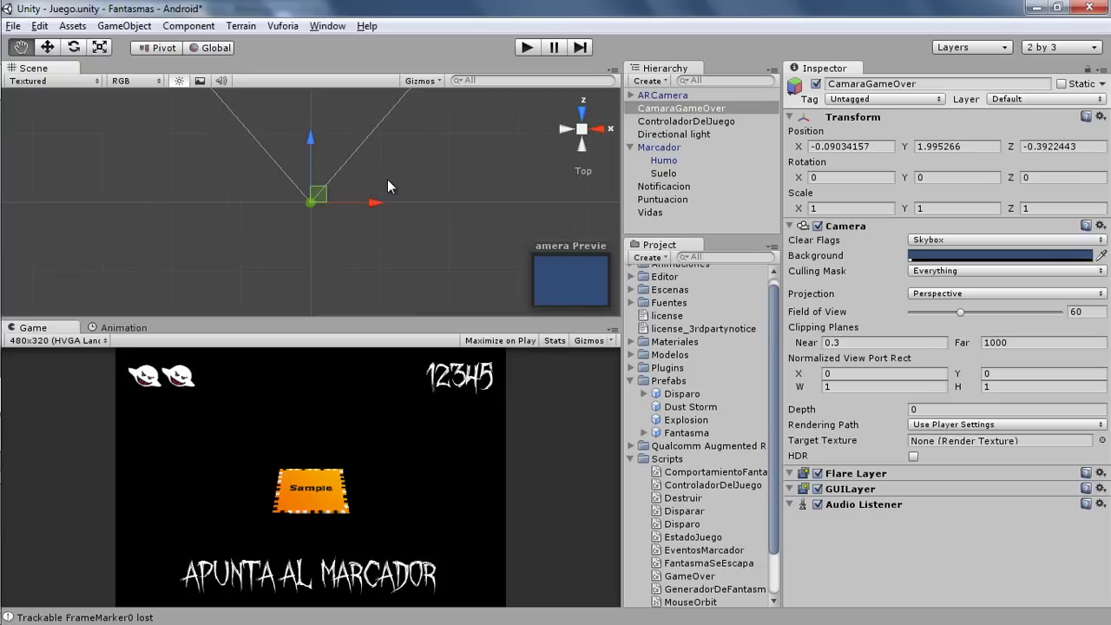
Step: Drag CamaraGameOver far right along X to about 3676, well clear of Suelo
middle_drag(387, 179, 257, 206)
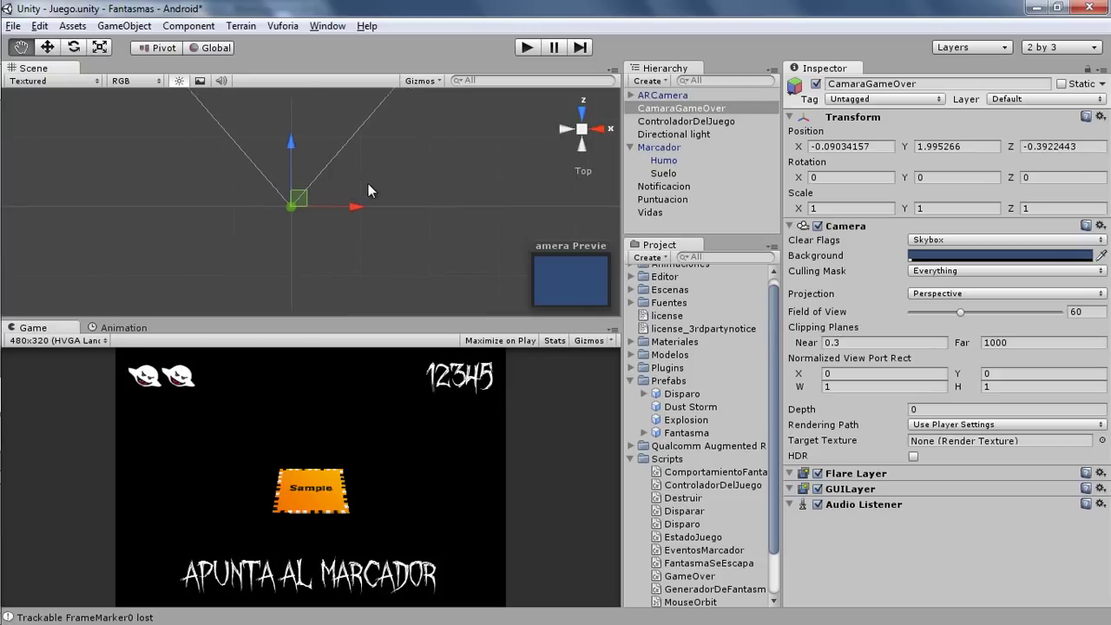
click(664, 173)
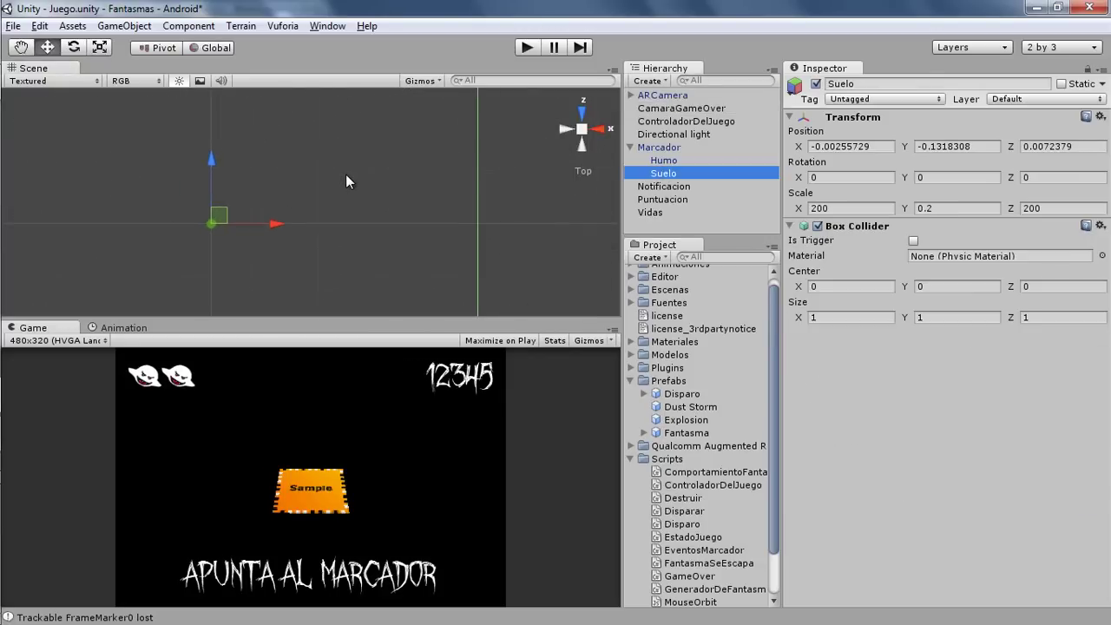
scroll(345, 173, down, 5)
scroll(345, 174, down, 2)
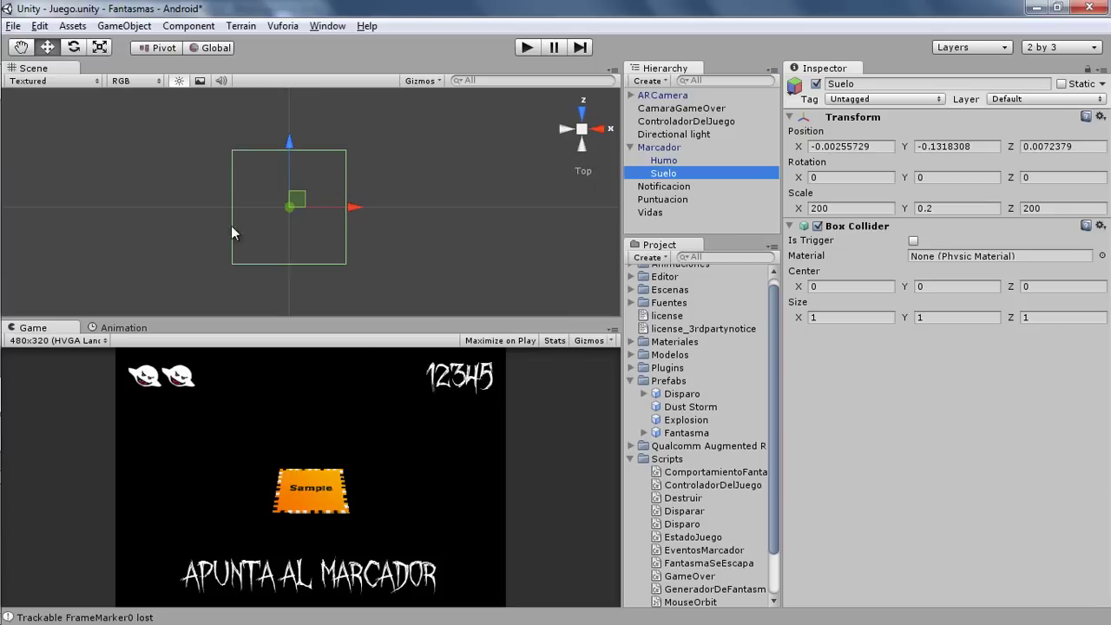
middle_drag(371, 181, 170, 182)
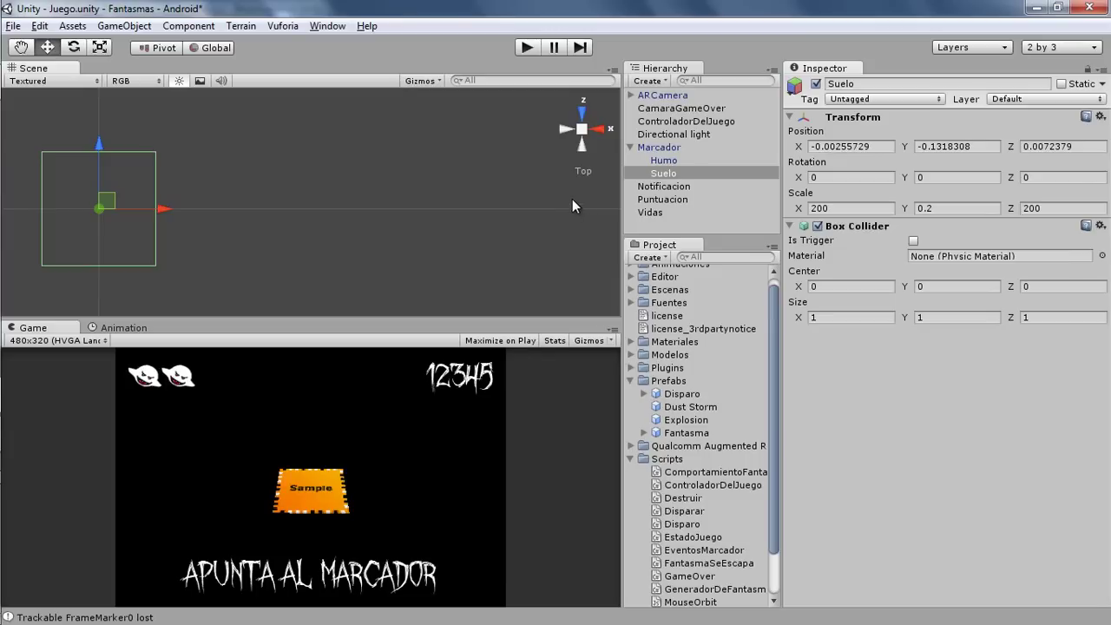
click(677, 107)
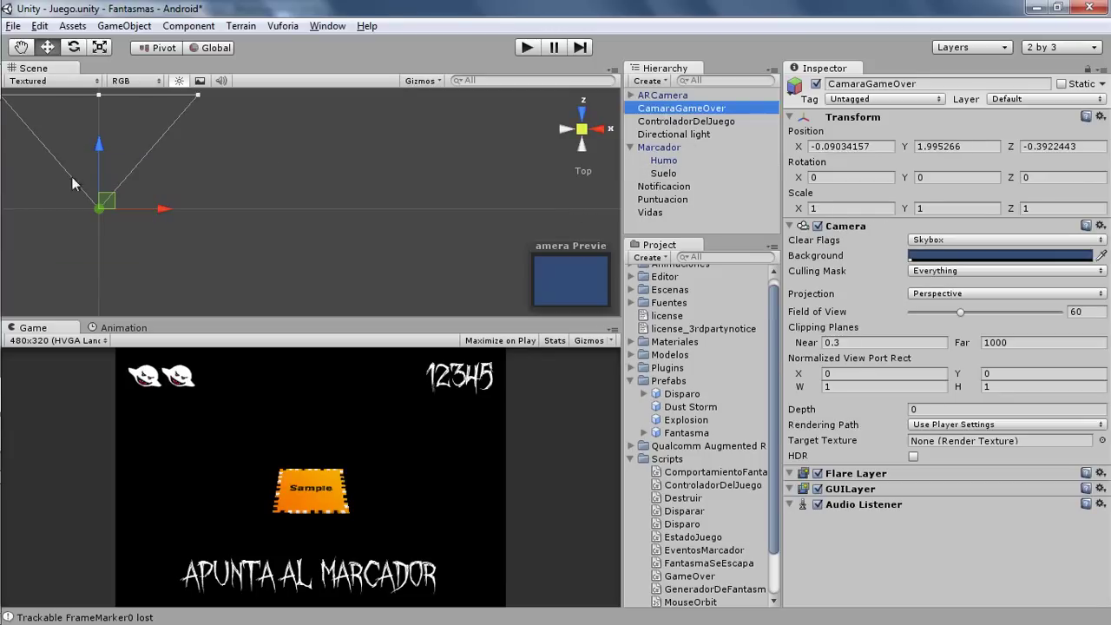
drag(107, 209, 424, 221)
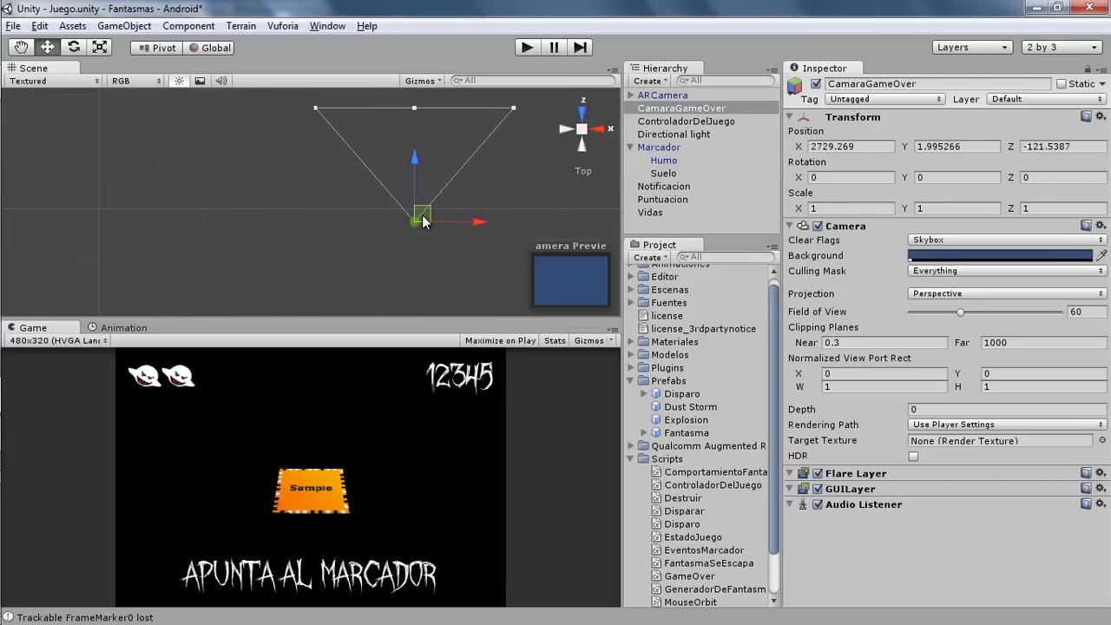
key(ctrl+z)
drag(164, 206, 582, 210)
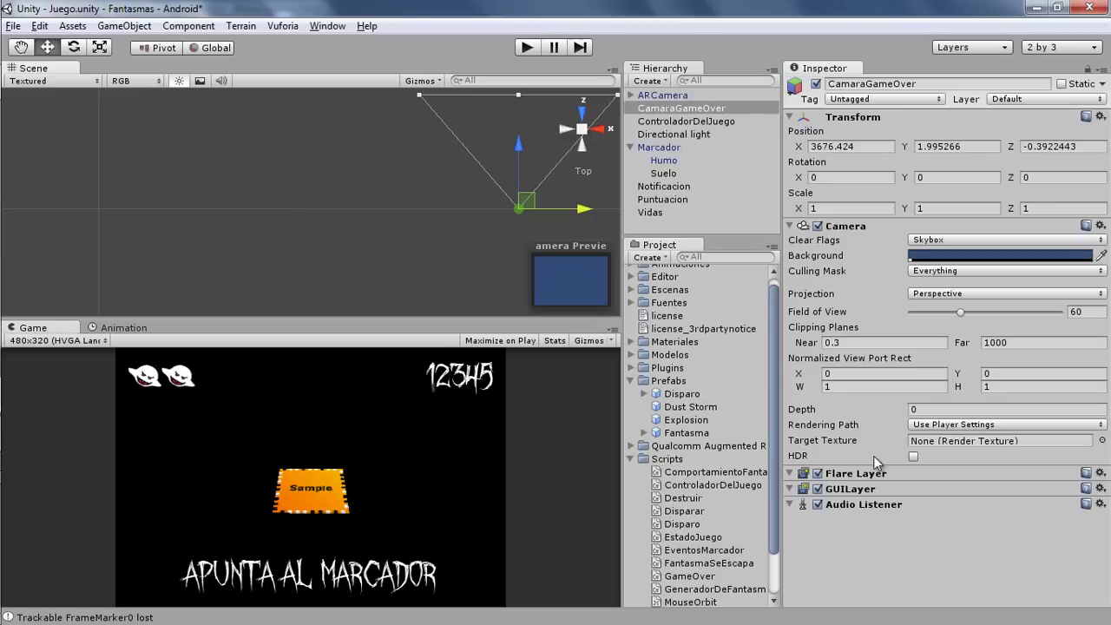
Step: Remove the Flare Layer and Audio Listener components from CamaraGameOver
right_click(852, 476)
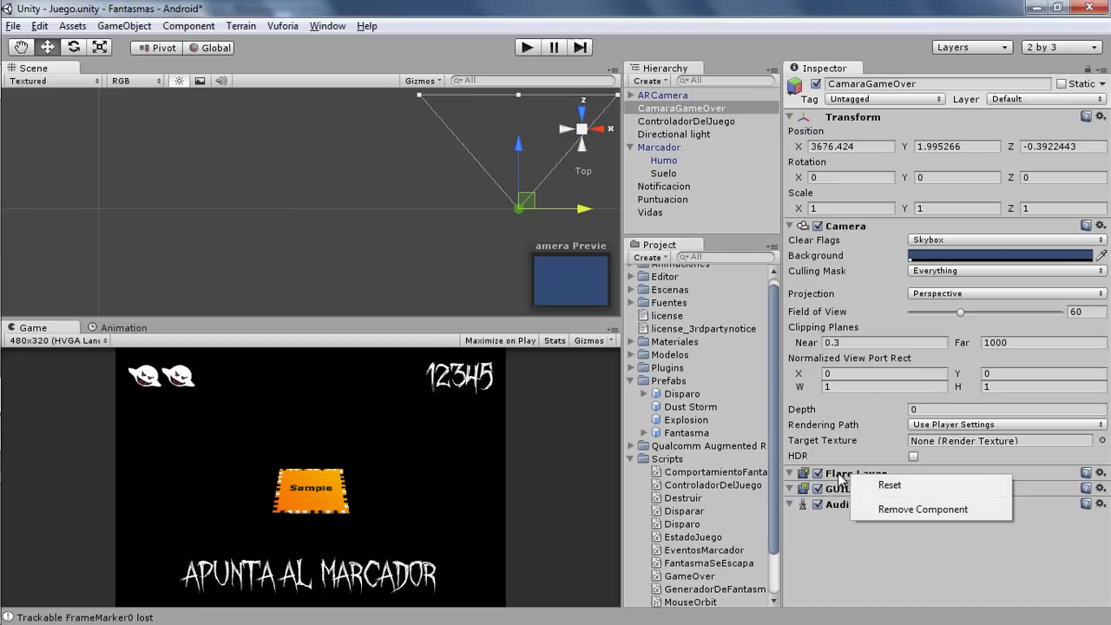
click(873, 509)
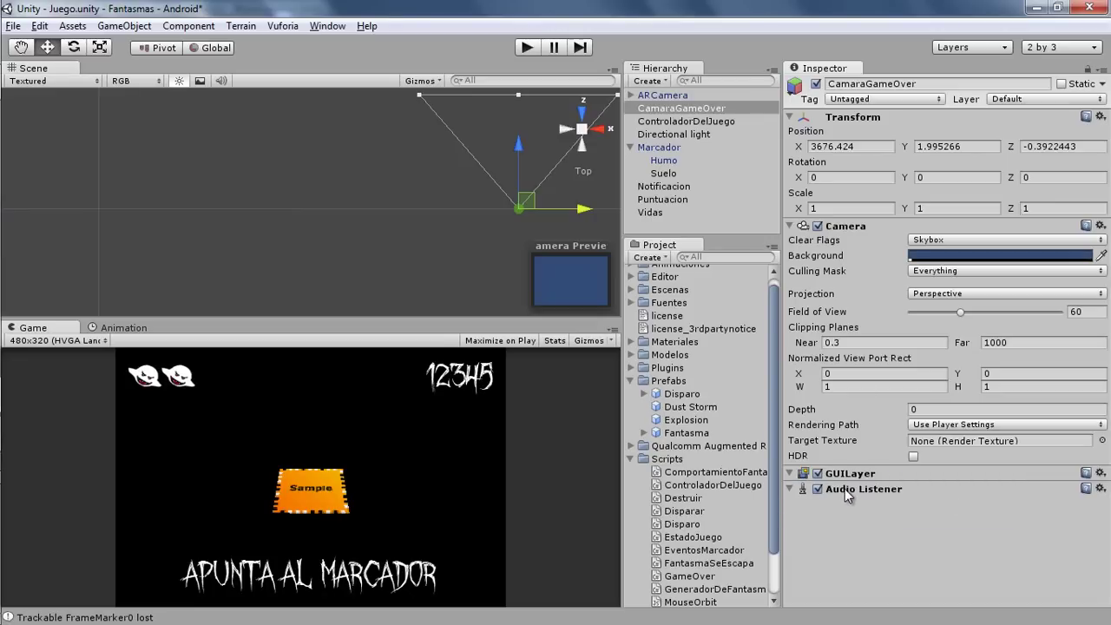
right_click(845, 489)
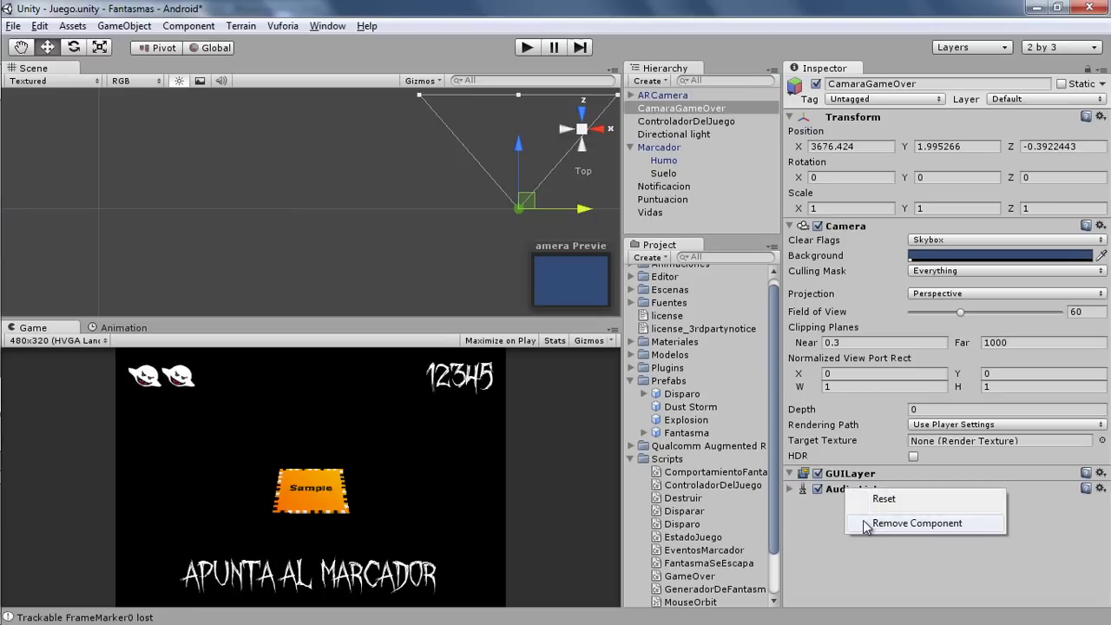
click(866, 525)
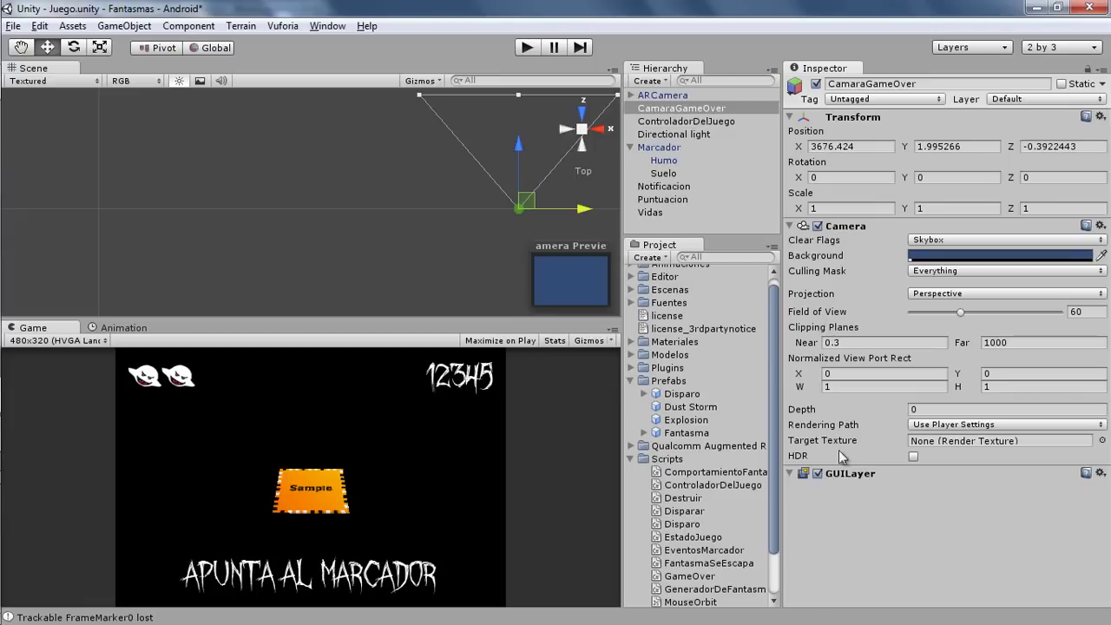
Step: Set CamaraGameOver's Clear Flags to Depth only and Depth to 2, above ARCamera
click(956, 241)
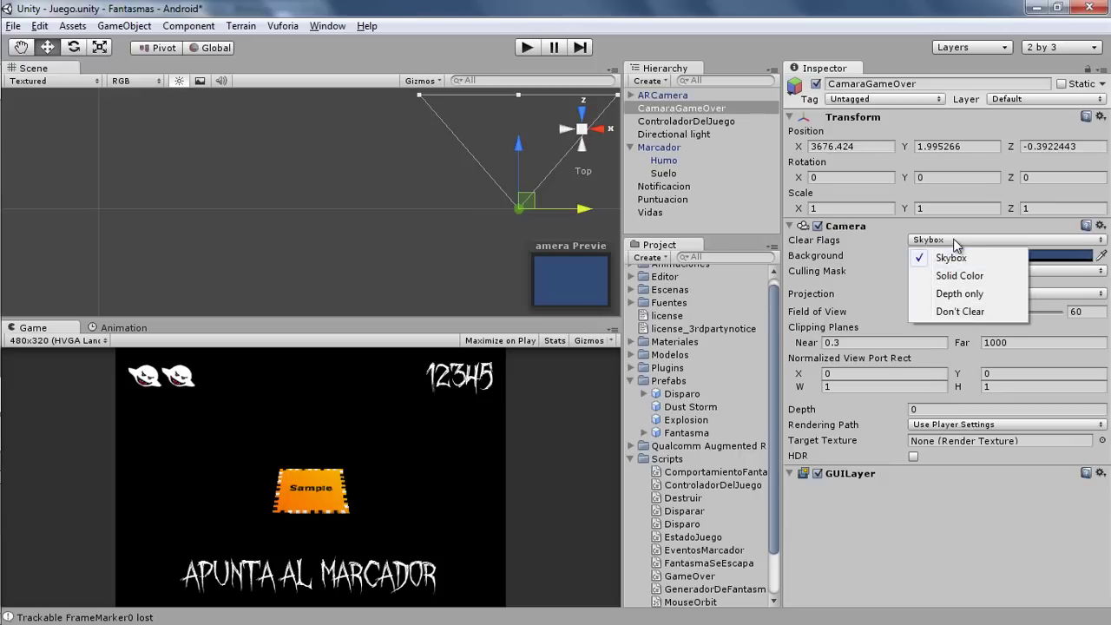
click(958, 296)
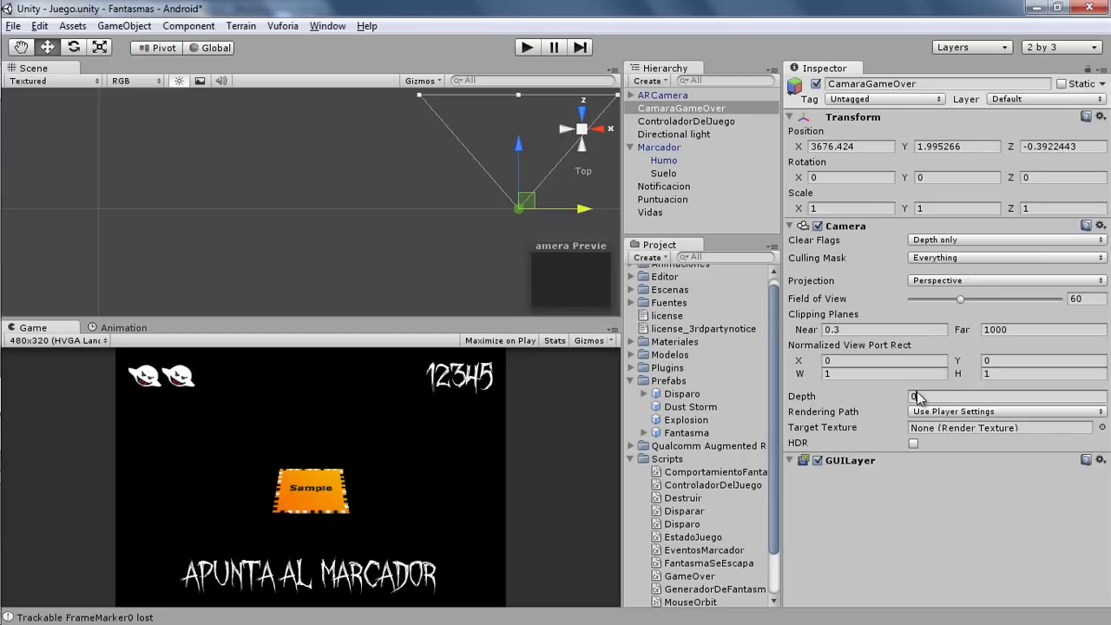
click(913, 397)
text(2)
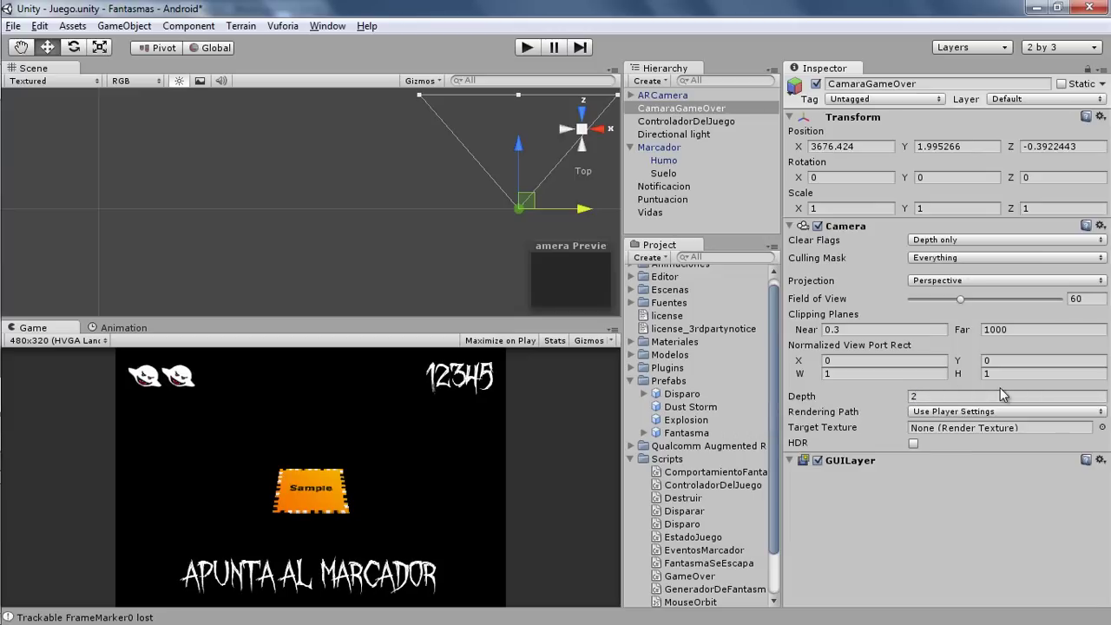
click(676, 98)
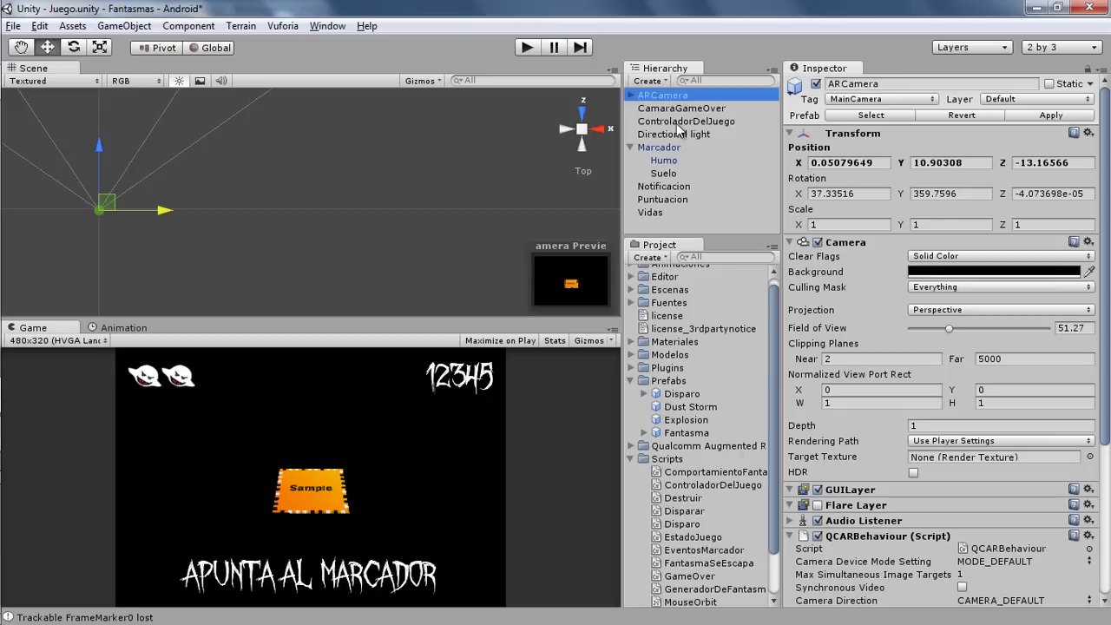
click(680, 108)
click(925, 396)
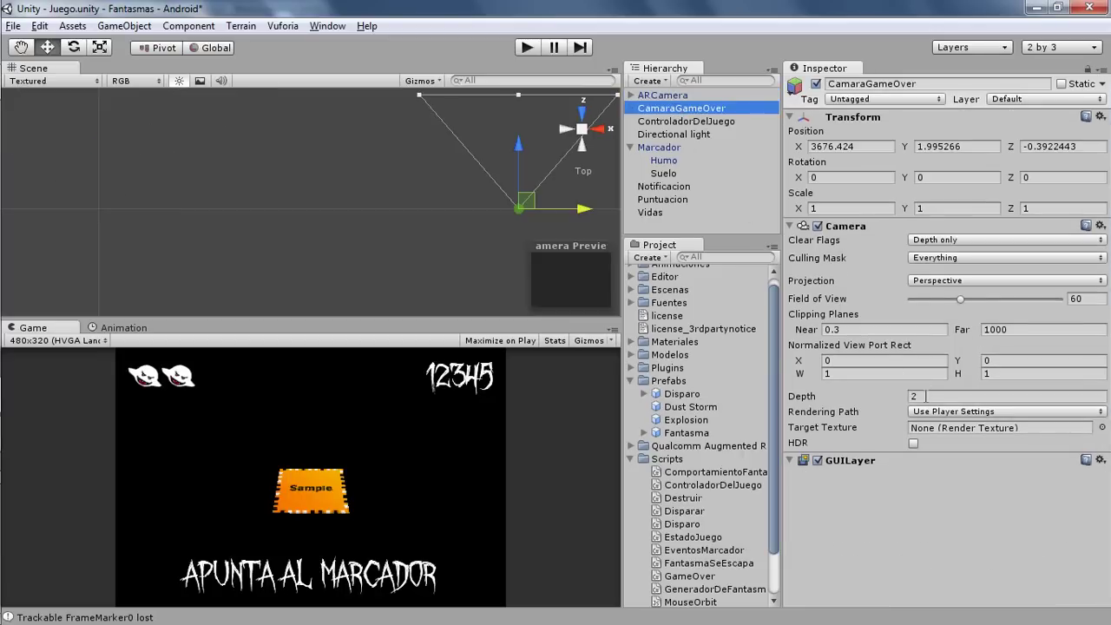
double_click(925, 396)
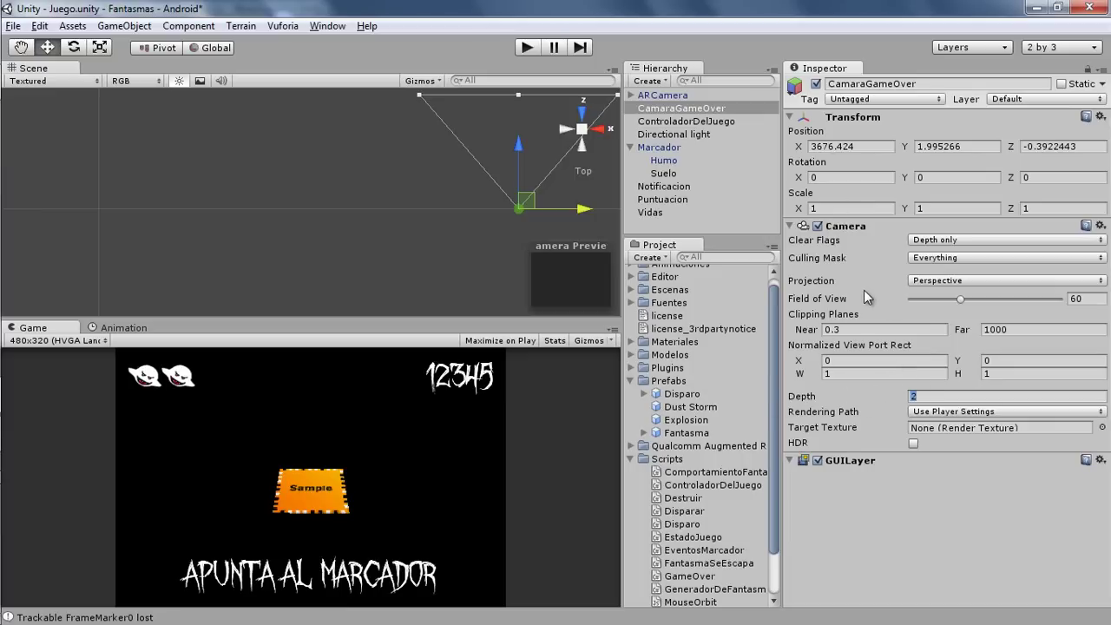
click(668, 95)
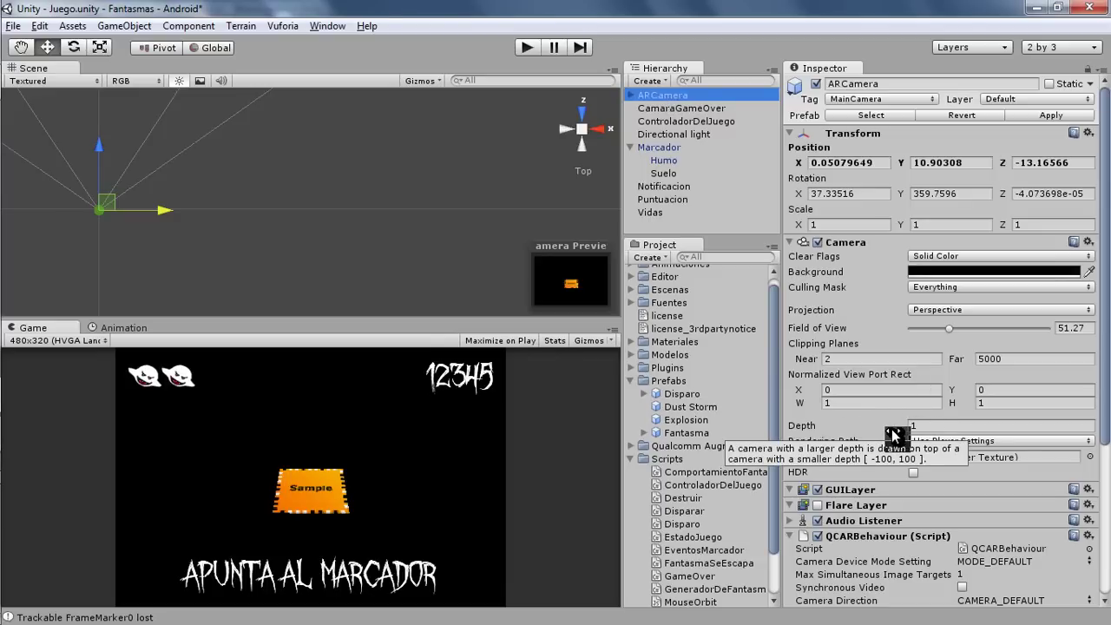
click(699, 109)
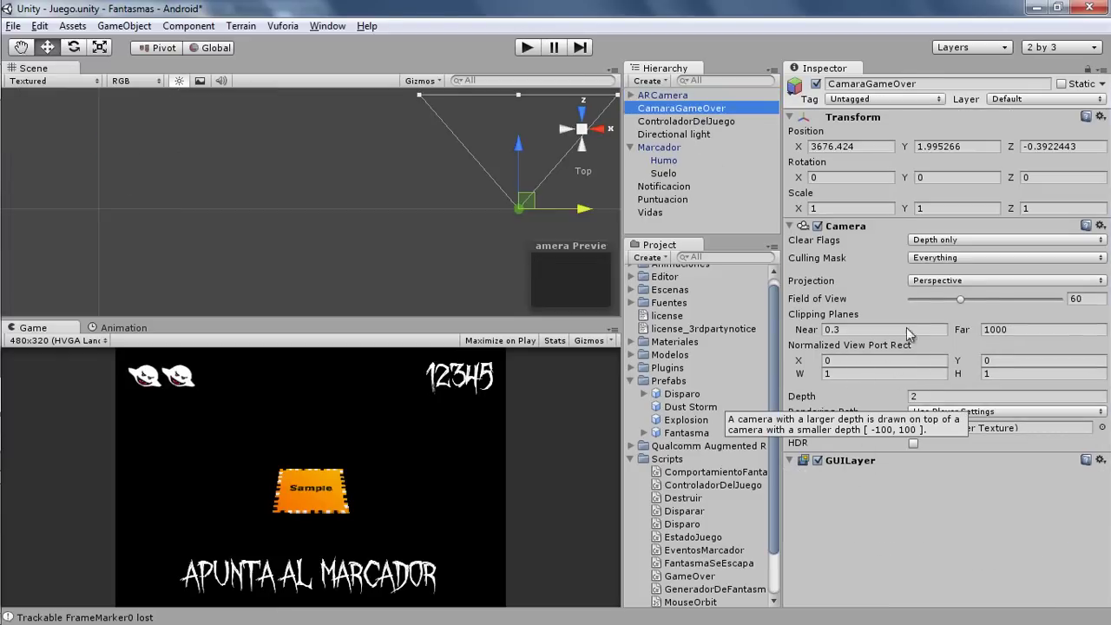
click(935, 241)
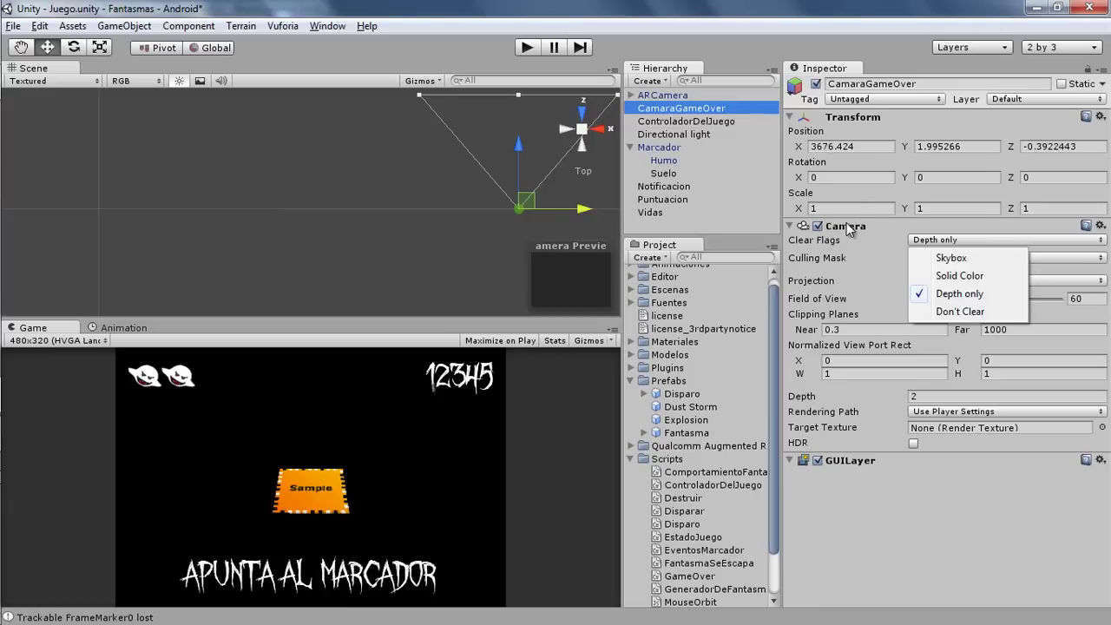
click(649, 97)
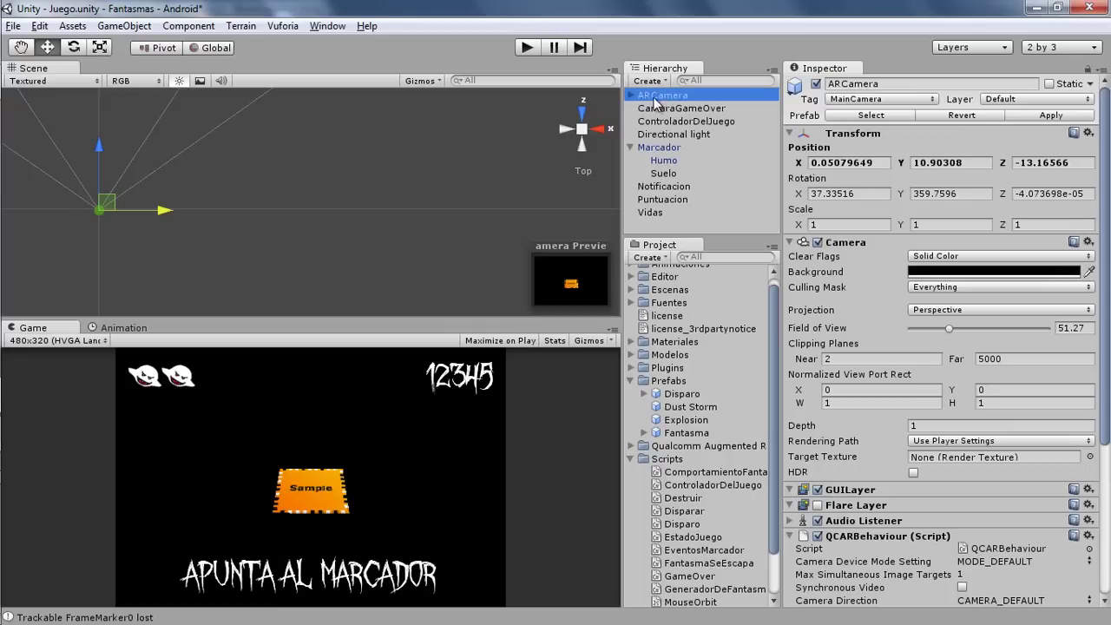
click(658, 111)
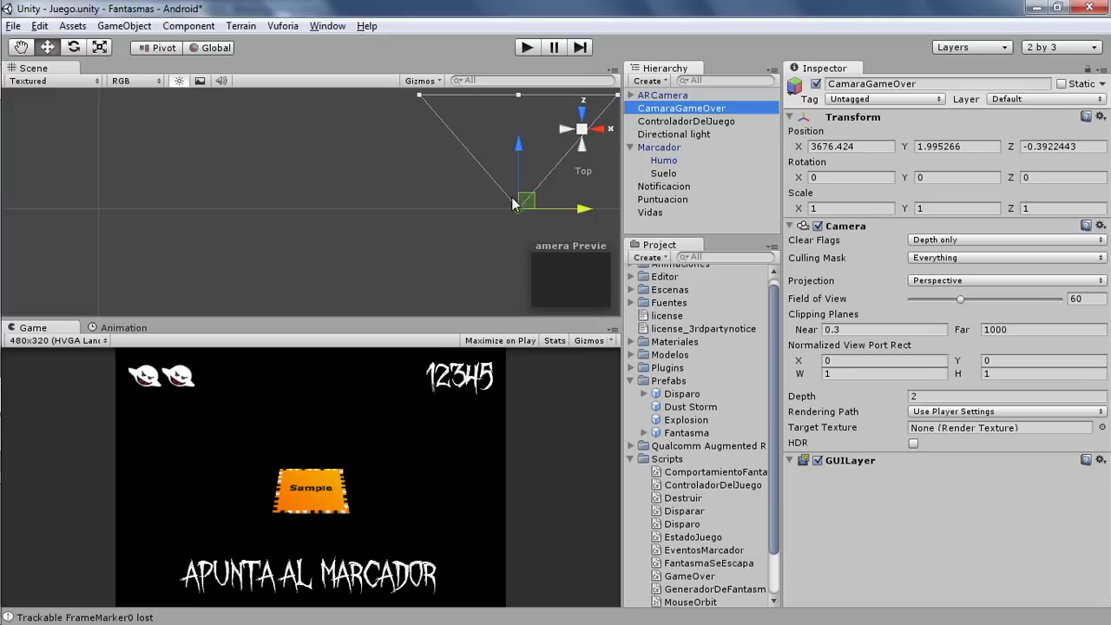
click(581, 130)
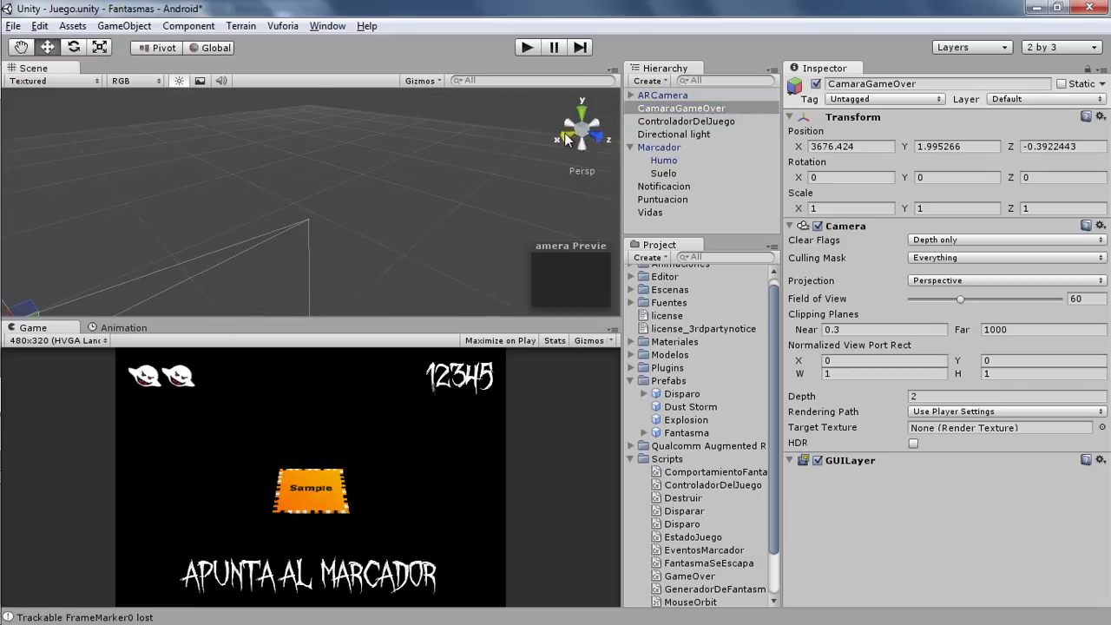
click(565, 138)
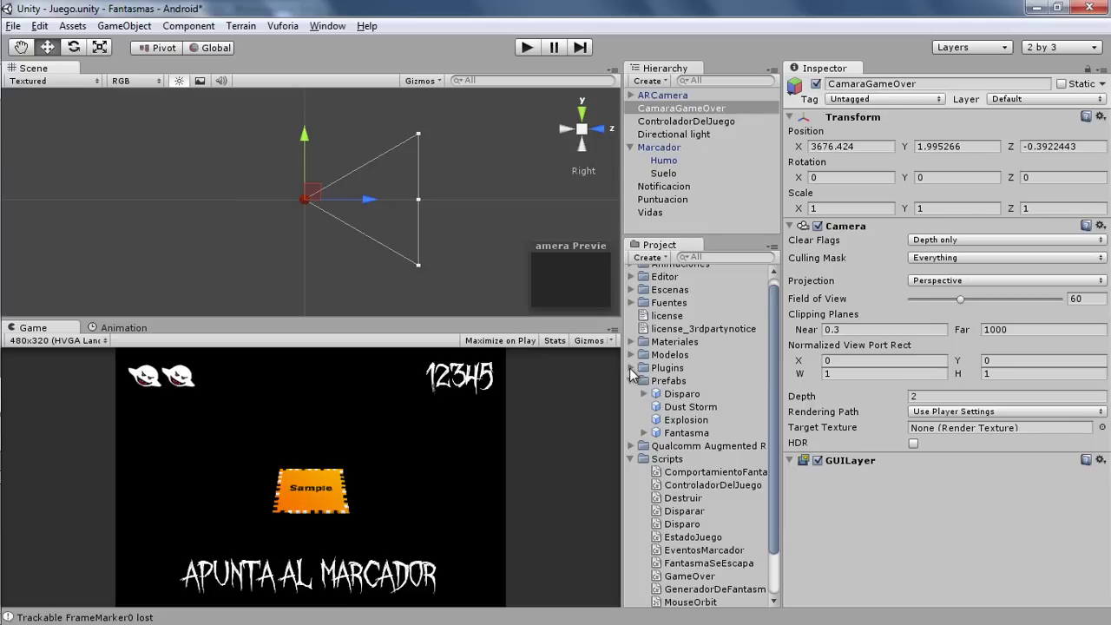
Step: Drag quad.blend from Windows Explorer into Unity's Modelos folder
click(630, 354)
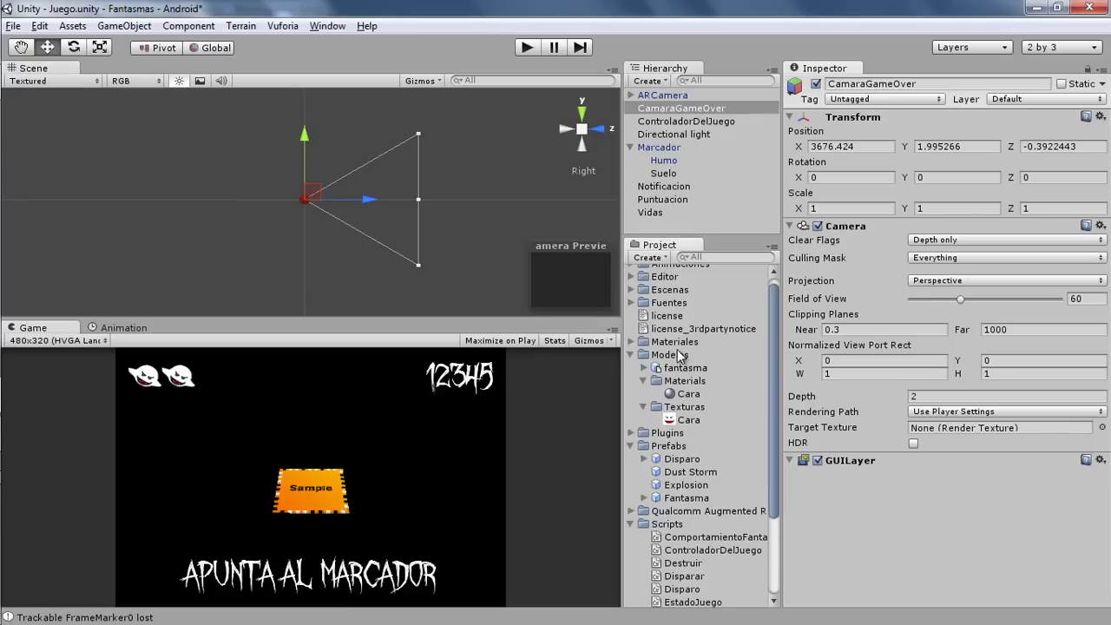
key(alt+Tab)
key(alt+Tab)
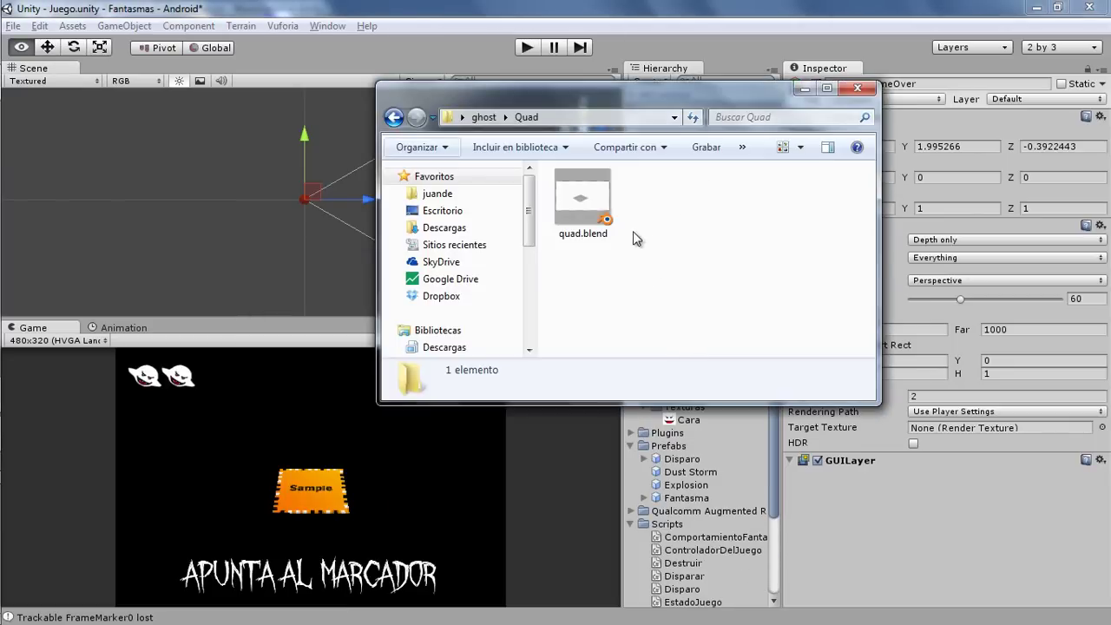
click(571, 214)
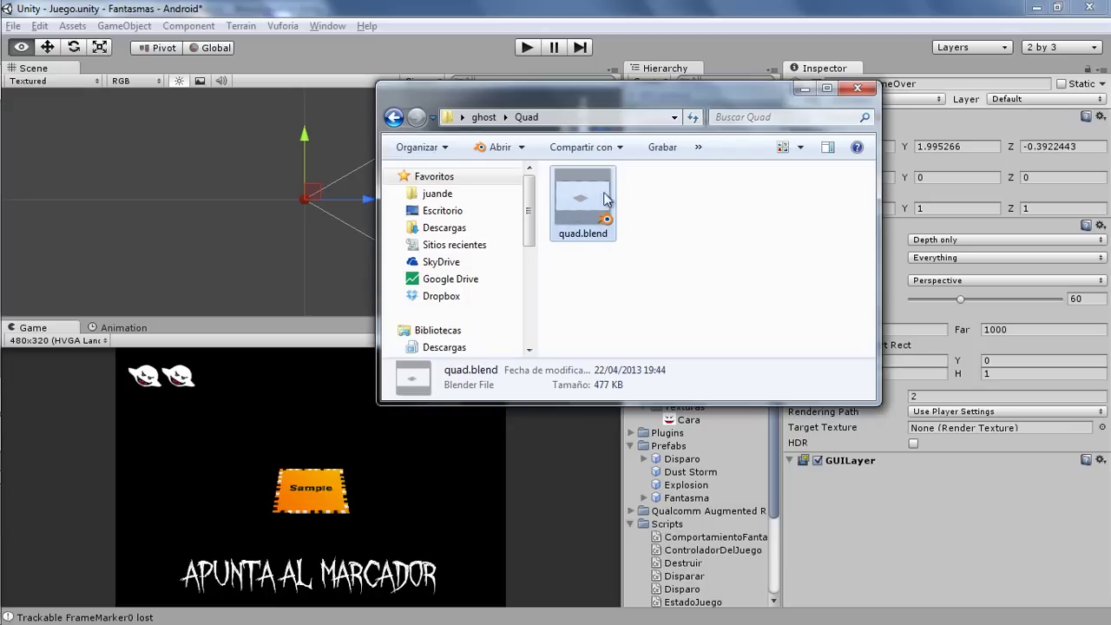
drag(620, 95, 291, 110)
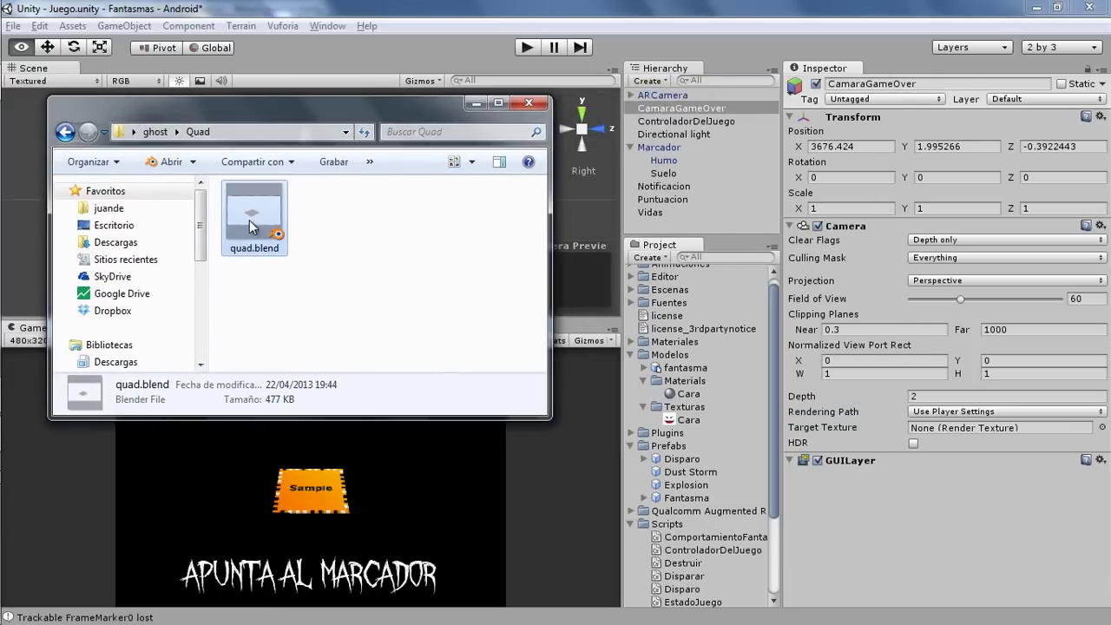
mouse_move(249, 220)
mouse_down()
mouse_move(680, 363)
mouse_move(671, 357)
mouse_up()
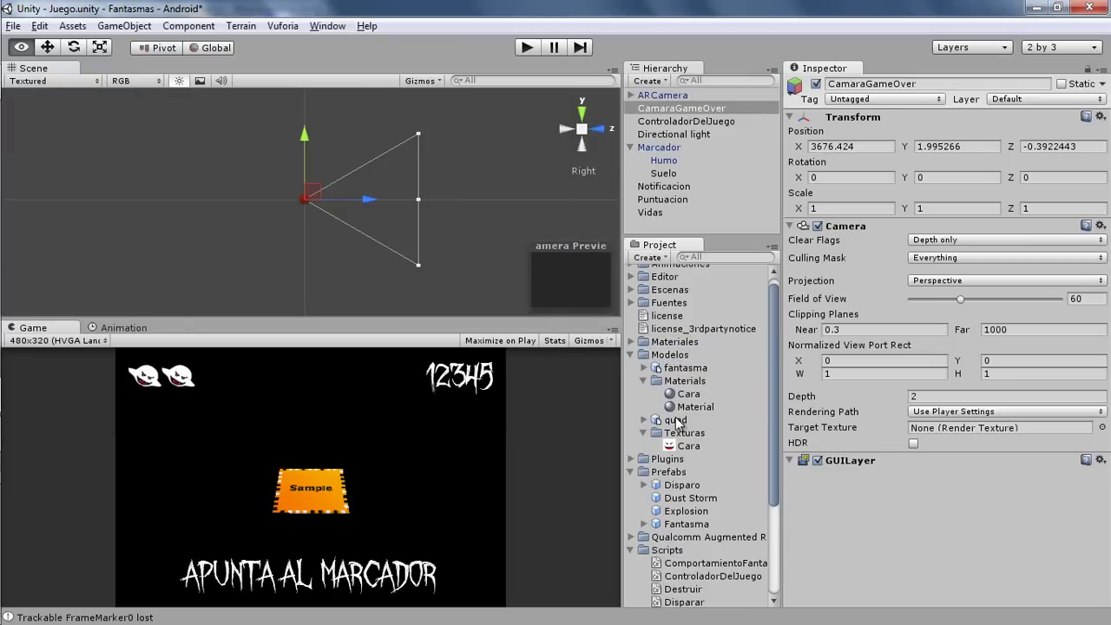
Step: Set the quad model's Animations to Don't Import, turn off Import Materials, and apply
click(675, 419)
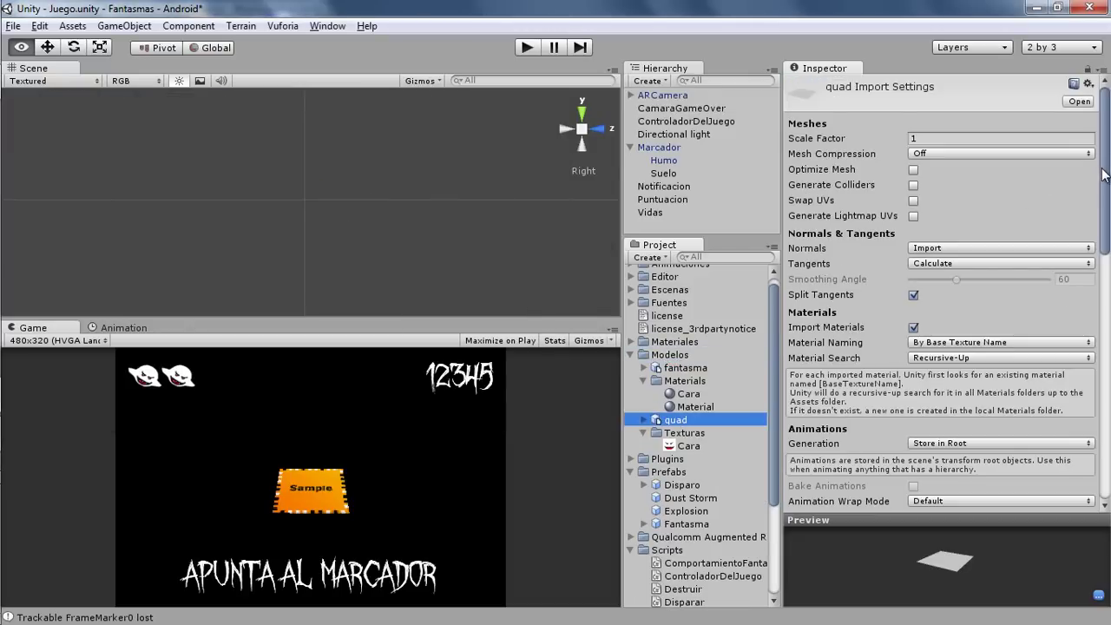
drag(1103, 174, 1104, 243)
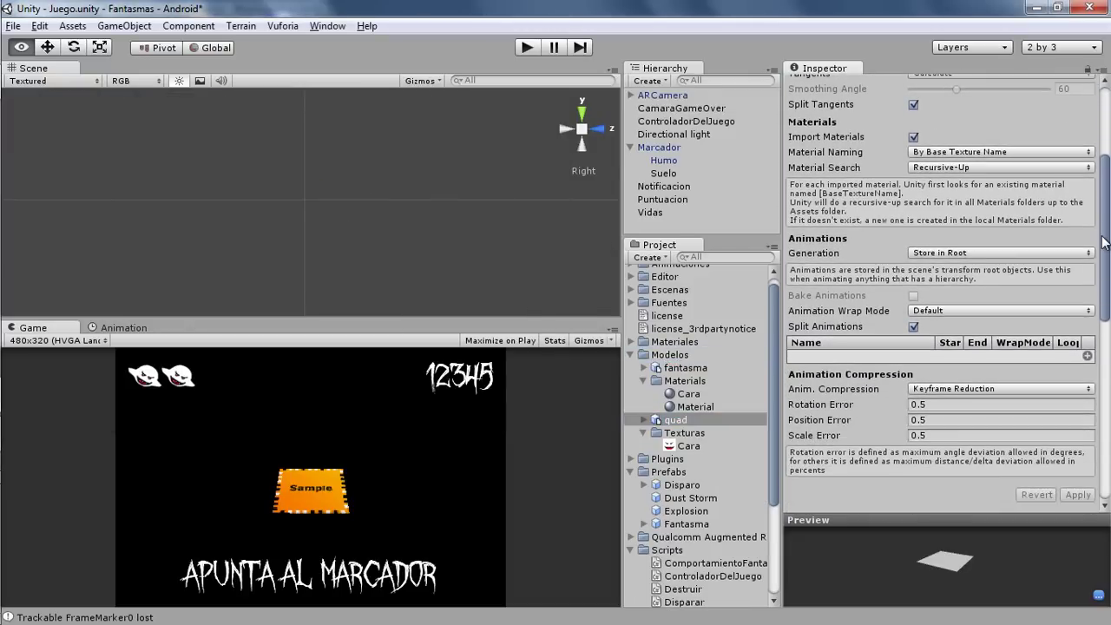
click(946, 253)
click(943, 271)
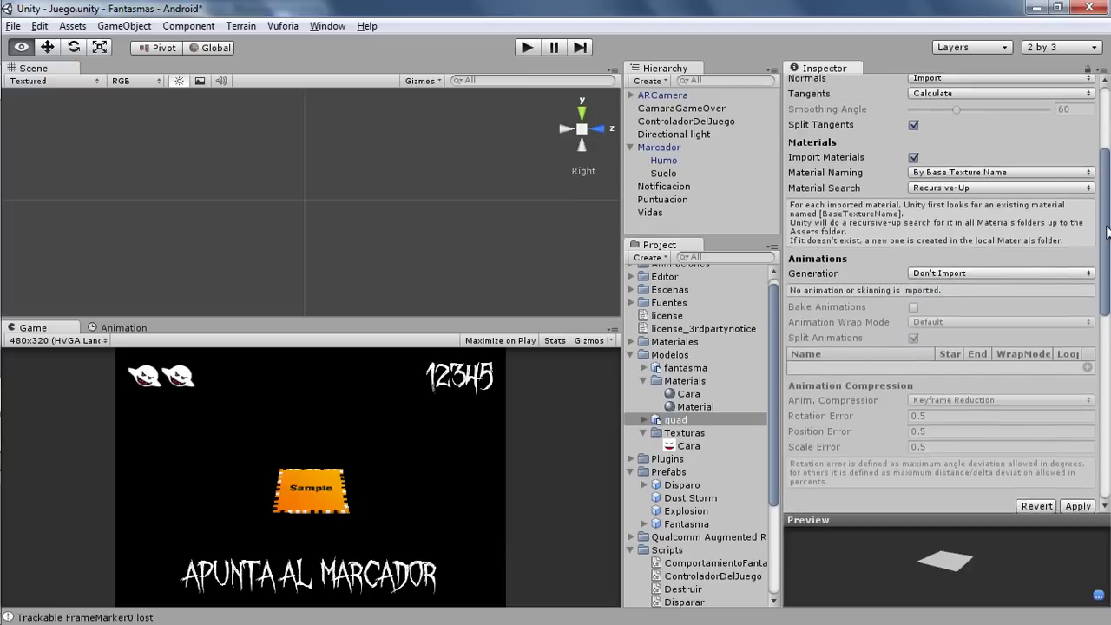
drag(1102, 241, 1107, 207)
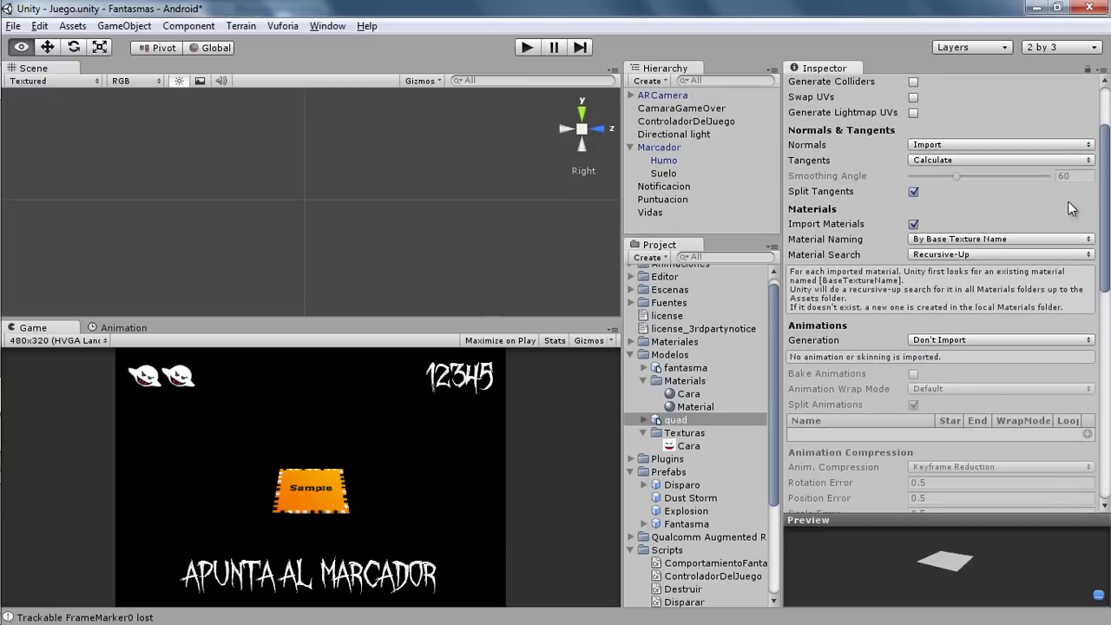
click(913, 223)
click(913, 224)
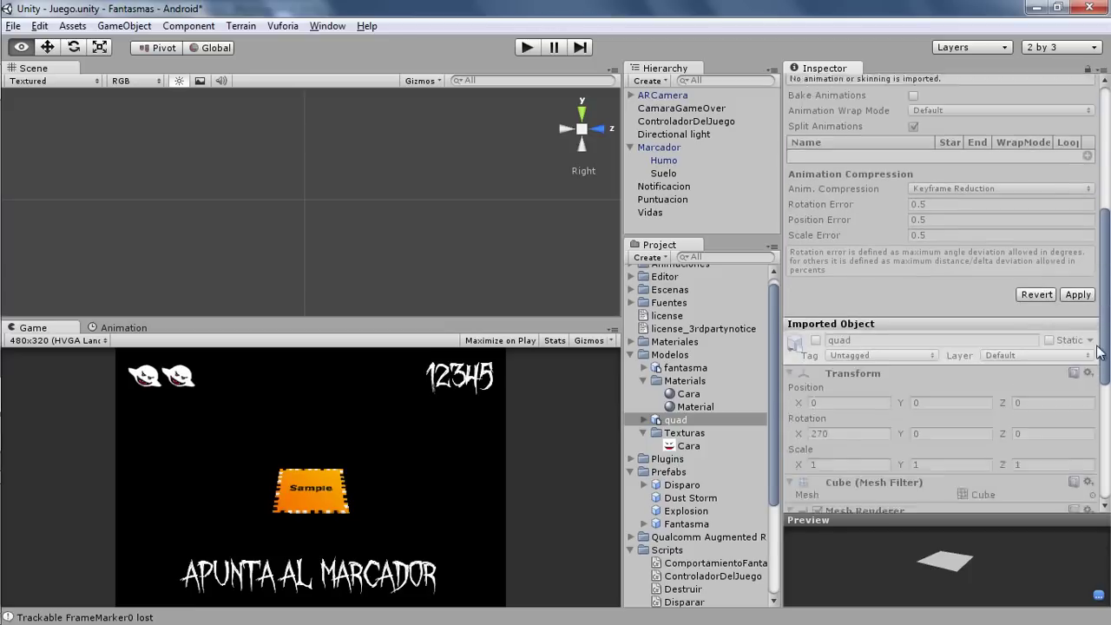
scroll(1041, 287, down, 5)
click(1075, 292)
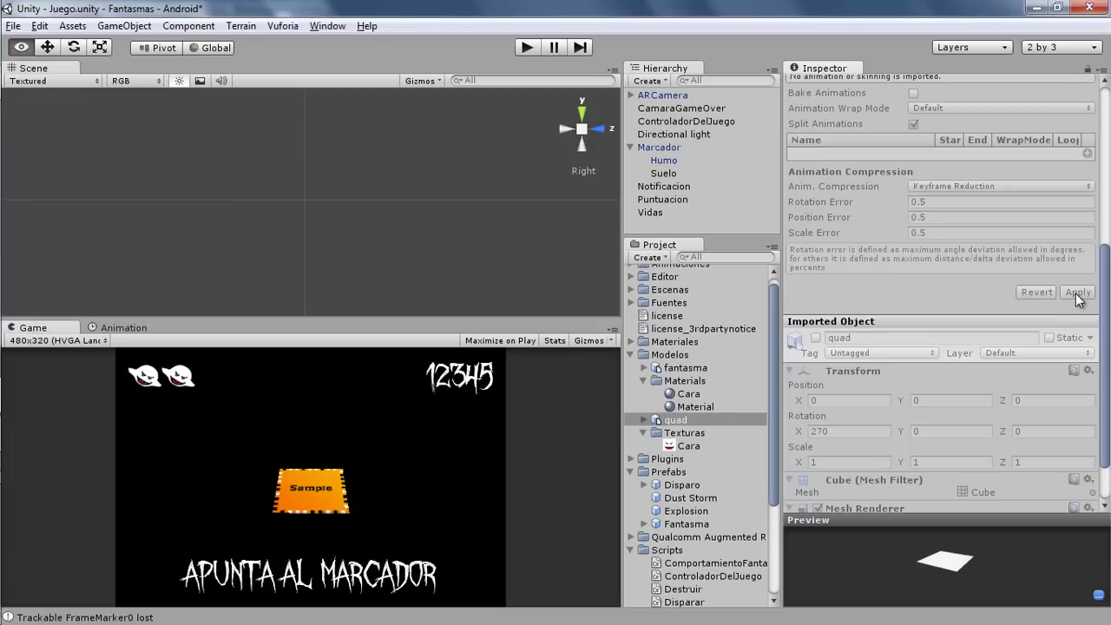
click(692, 406)
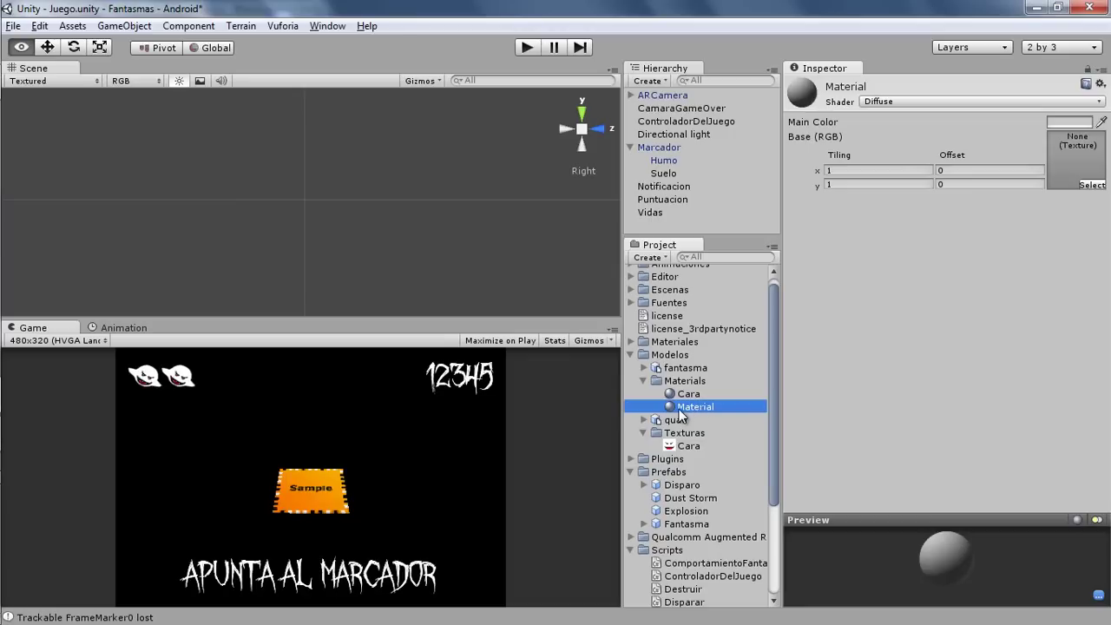
Step: Rename the Material asset in Modelos/Materials to TransparenteOscuro
click(700, 412)
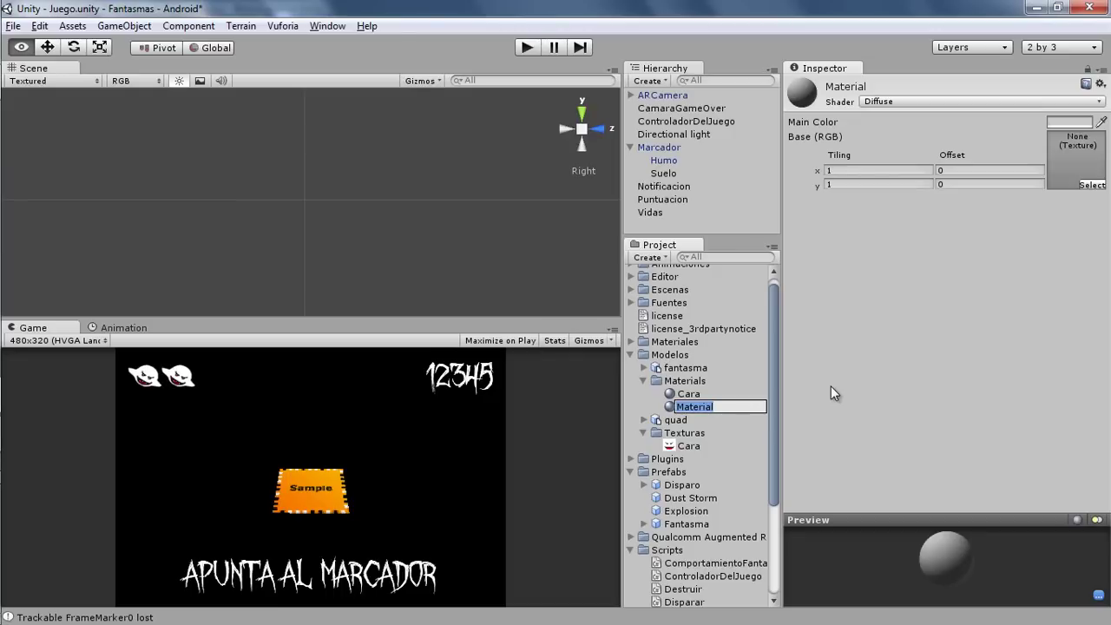
text(Tra)
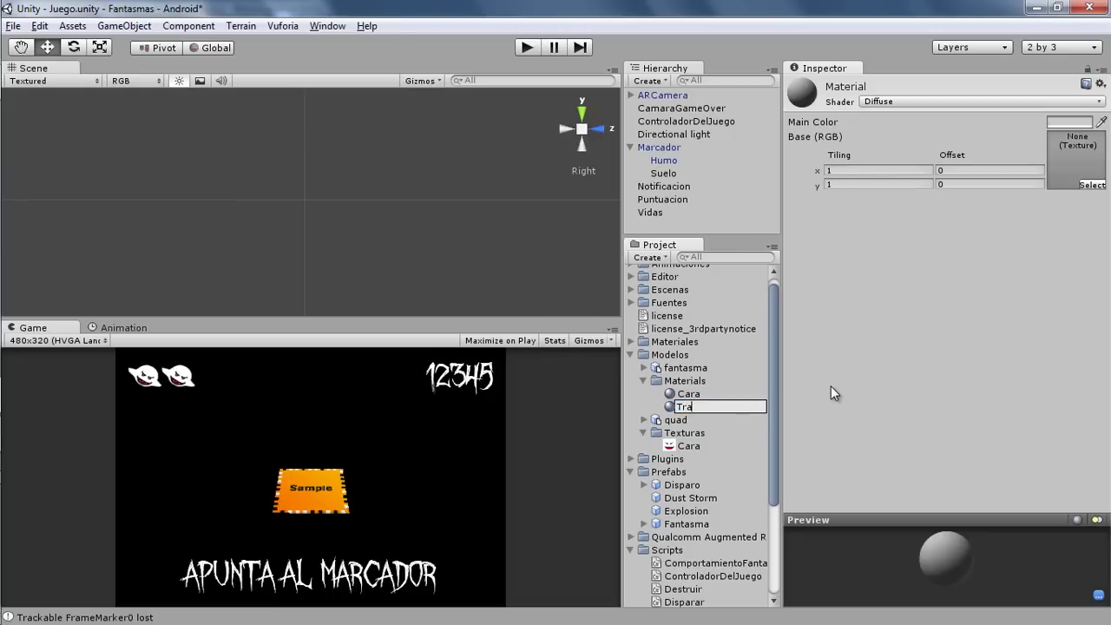
text(nsparente)
text(Oscuro)
key(Return)
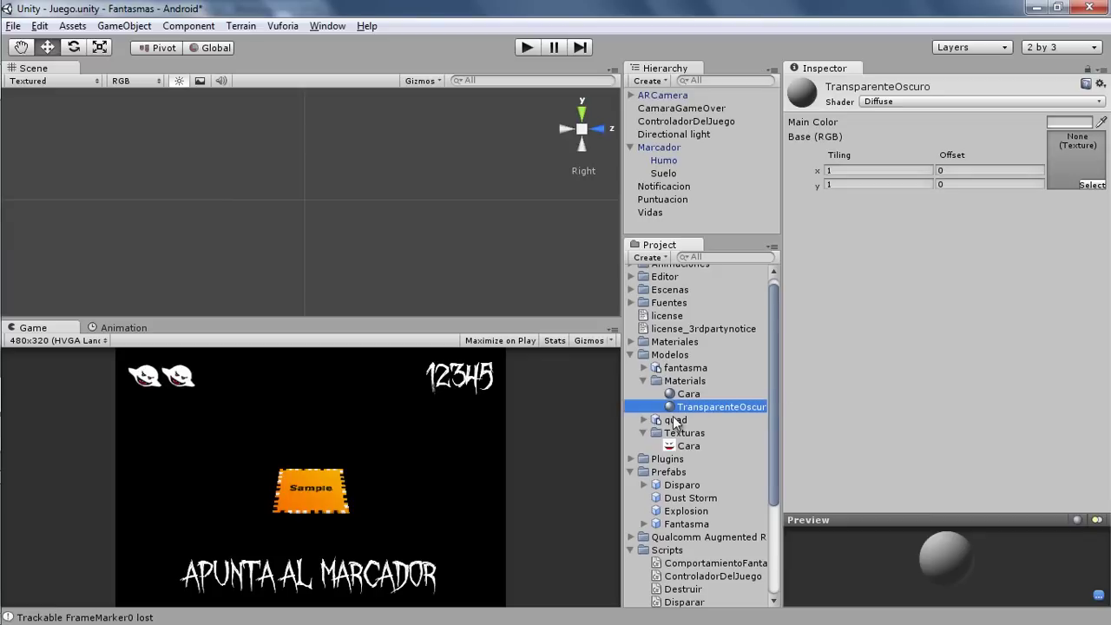
click(665, 421)
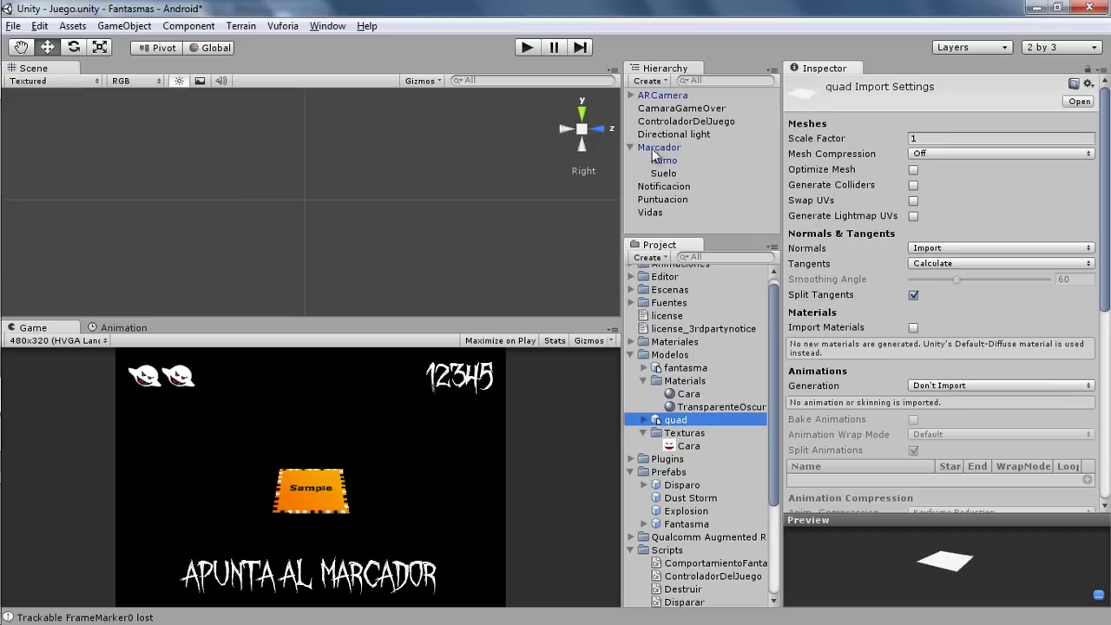
Step: Zoom in on CamaraGameOver and drag the quad asset into the scene beside it
click(668, 113)
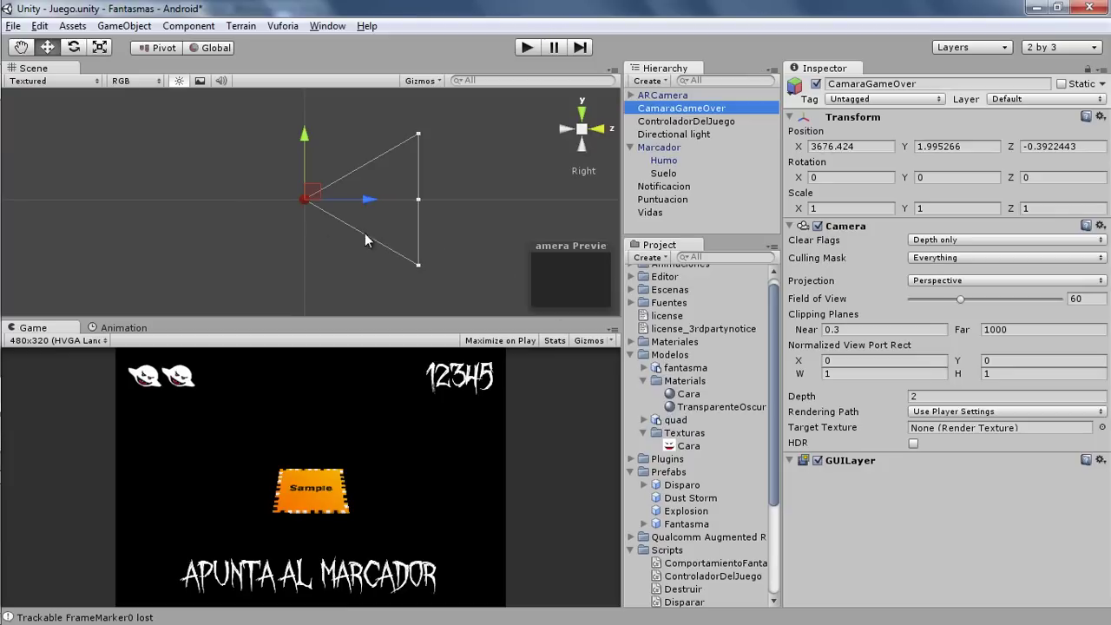
click(680, 122)
click(678, 108)
scroll(511, 209, up, 5)
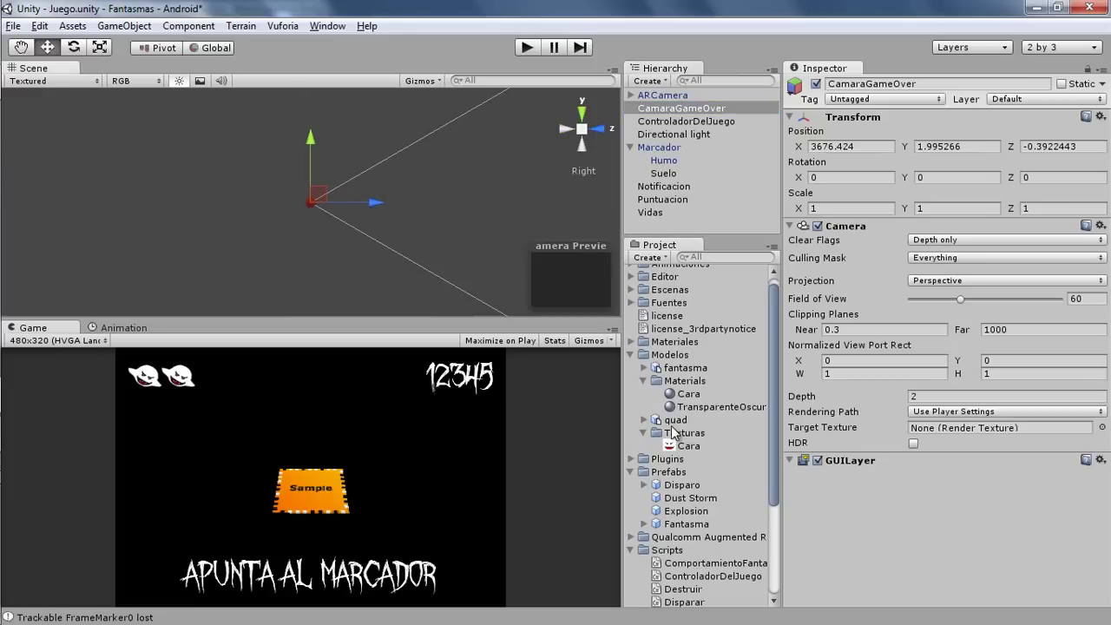
drag(674, 420, 395, 233)
drag(394, 232, 375, 221)
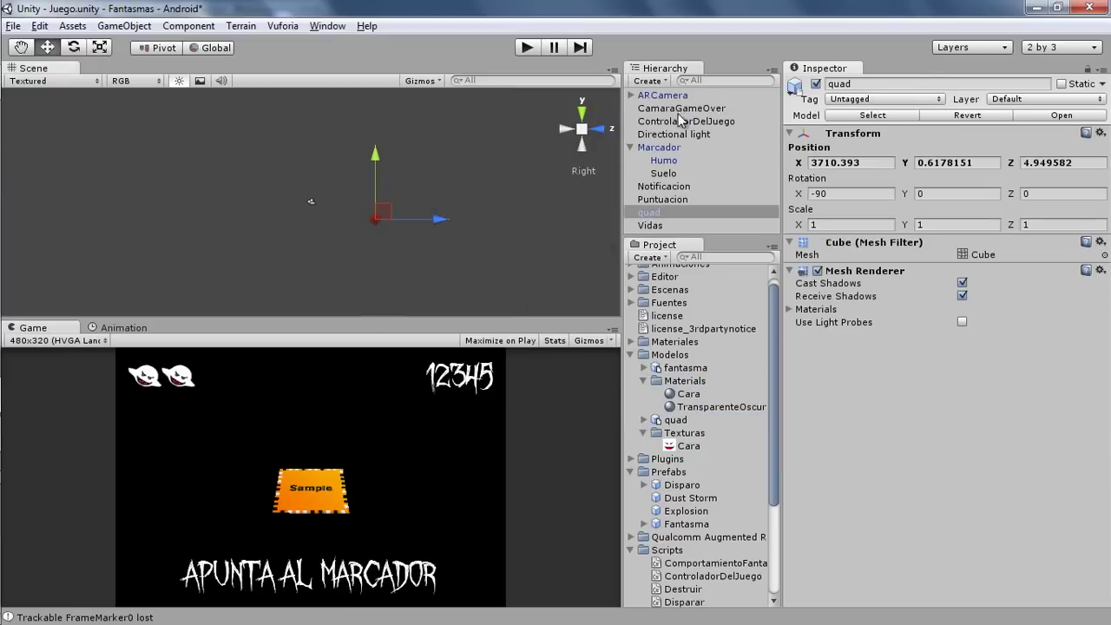
Step: Use GameObject > Move To View to place the quad at CamaraGameOver's position (X 3676.424)
click(647, 109)
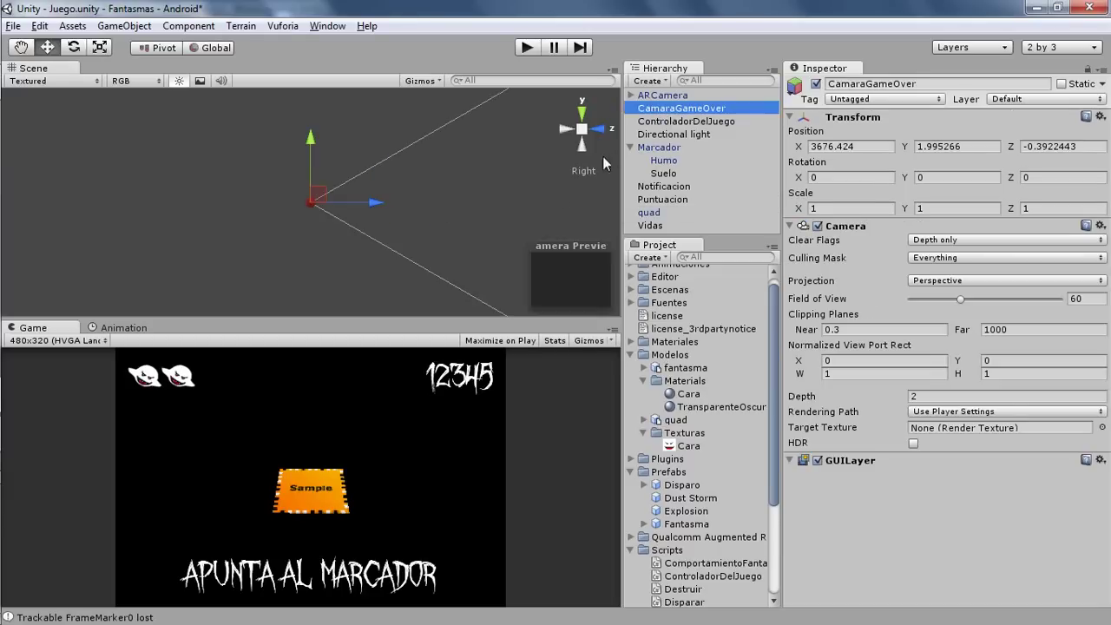
click(348, 217)
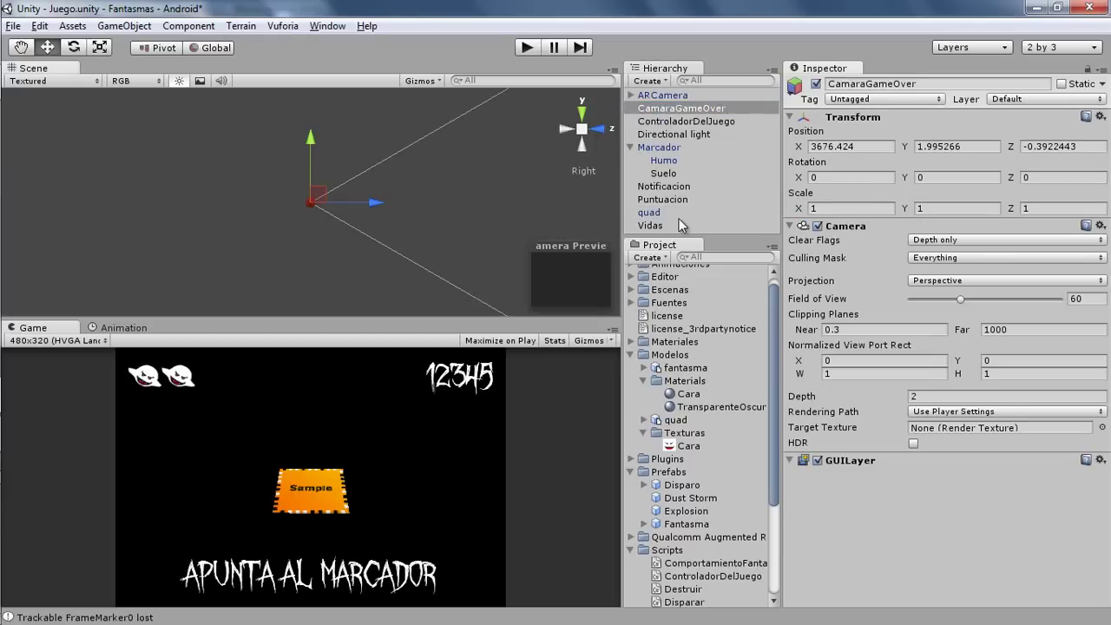
click(649, 213)
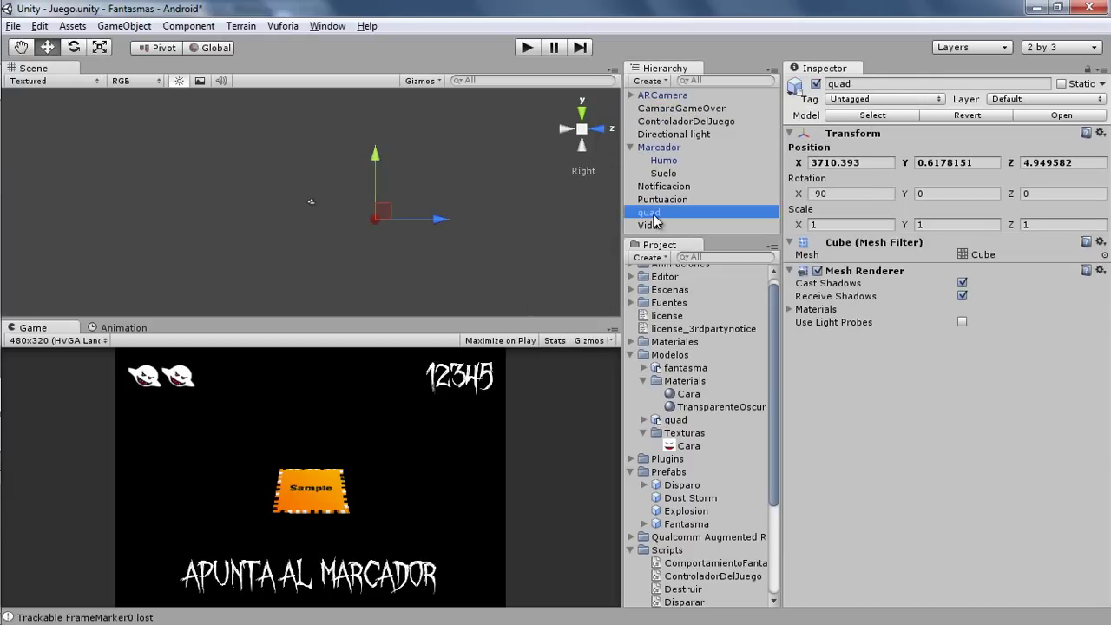
click(113, 29)
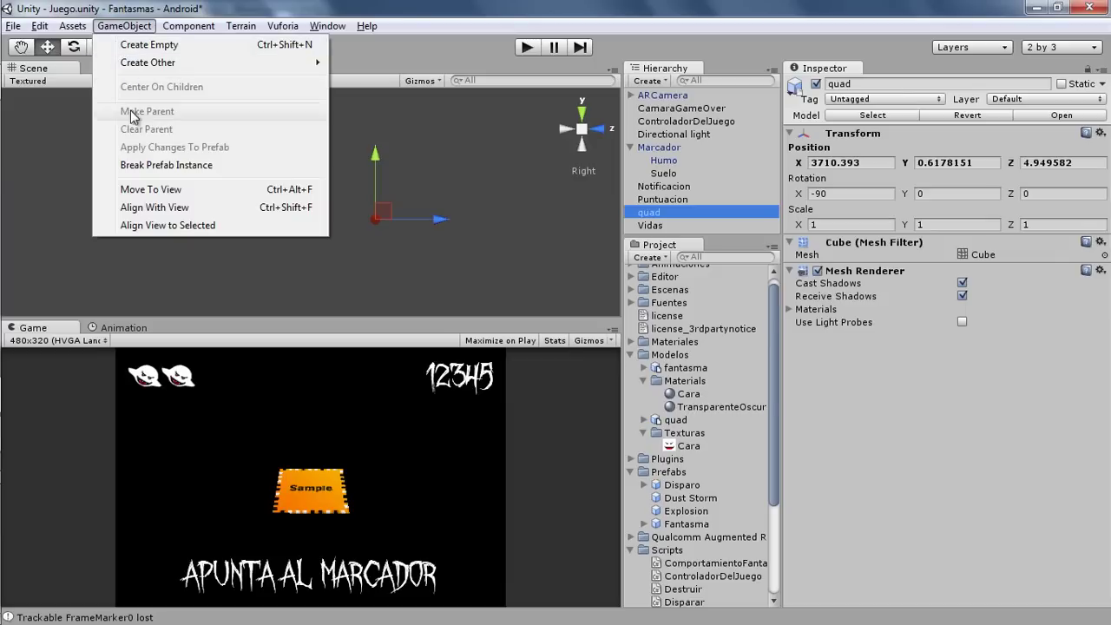
click(142, 190)
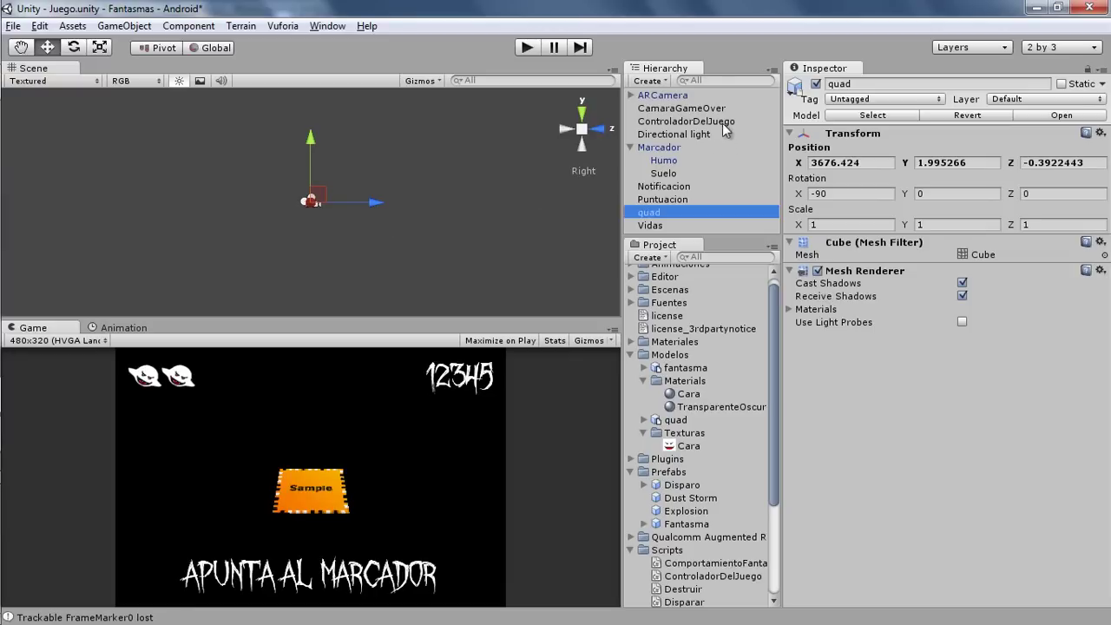
click(676, 110)
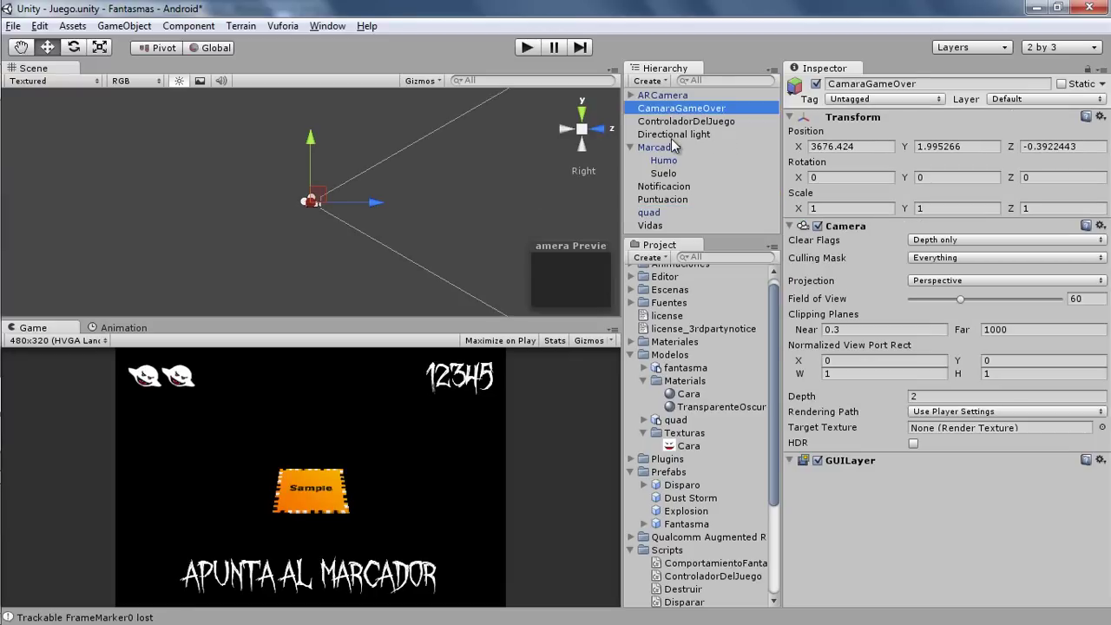
click(656, 214)
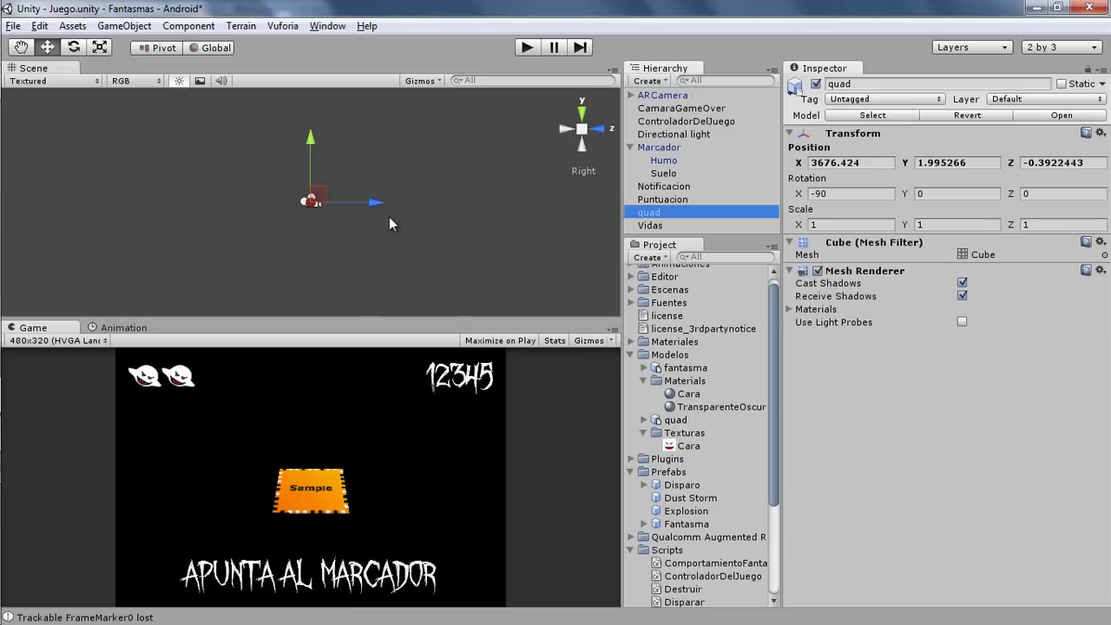
click(581, 130)
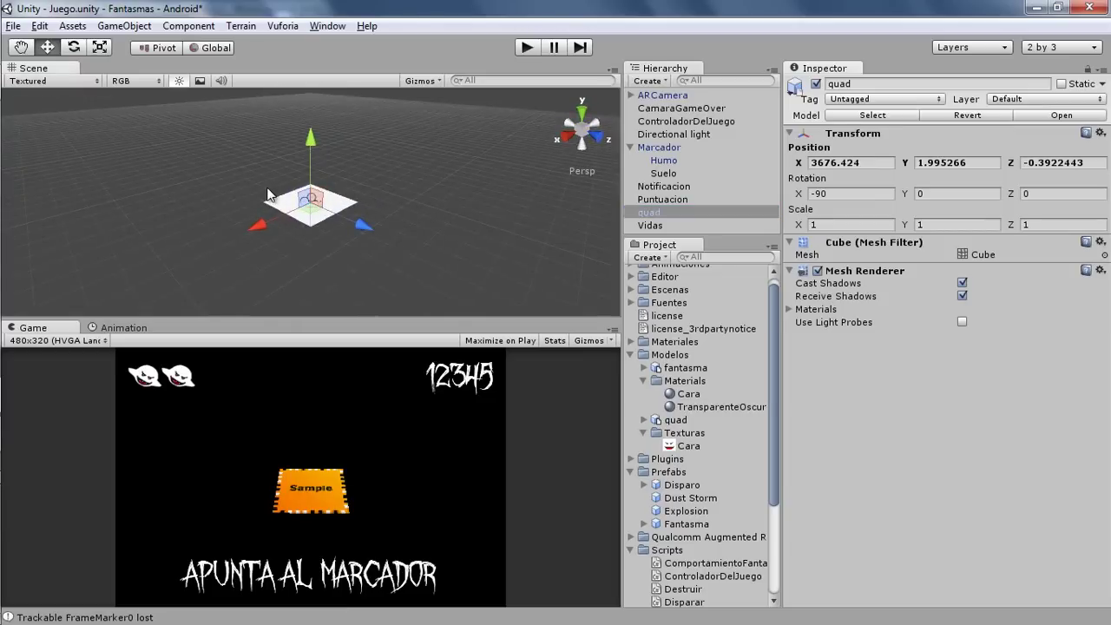
Step: Stand the quad upright by setting its X rotation to 0
click(78, 48)
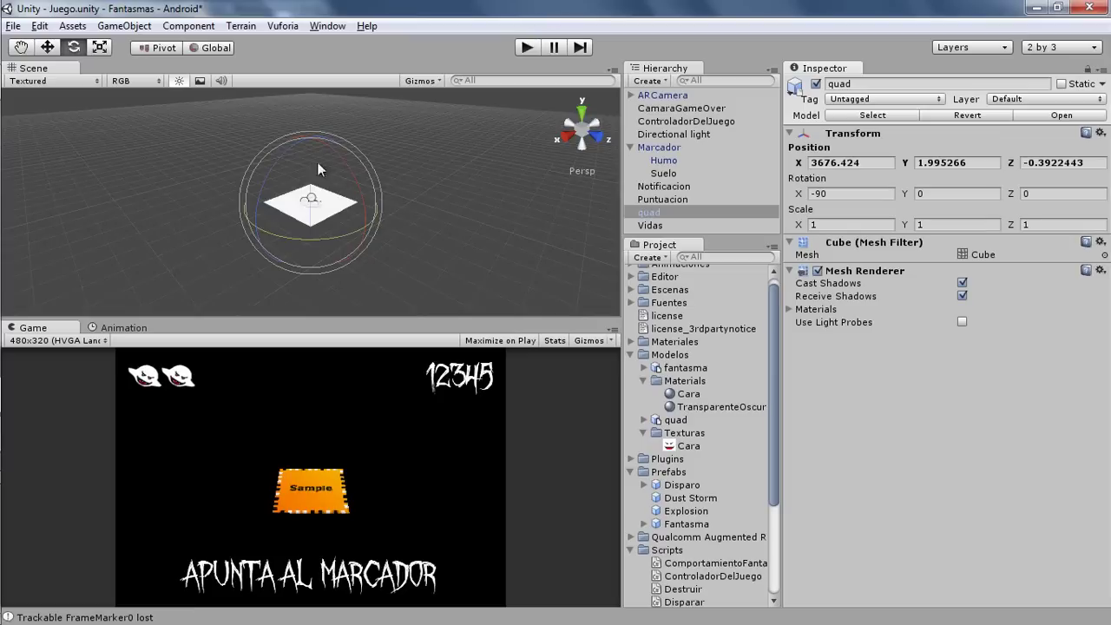
mouse_move(364, 205)
mouse_down()
mouse_move(347, 90)
mouse_move(353, 621)
mouse_up()
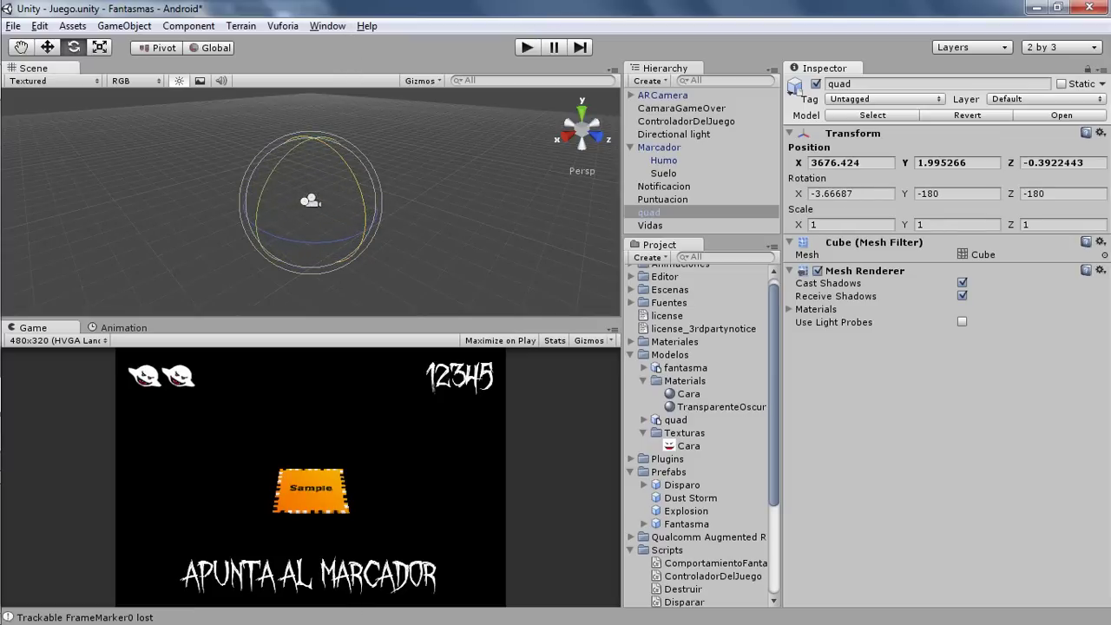
click(876, 191)
text(0)
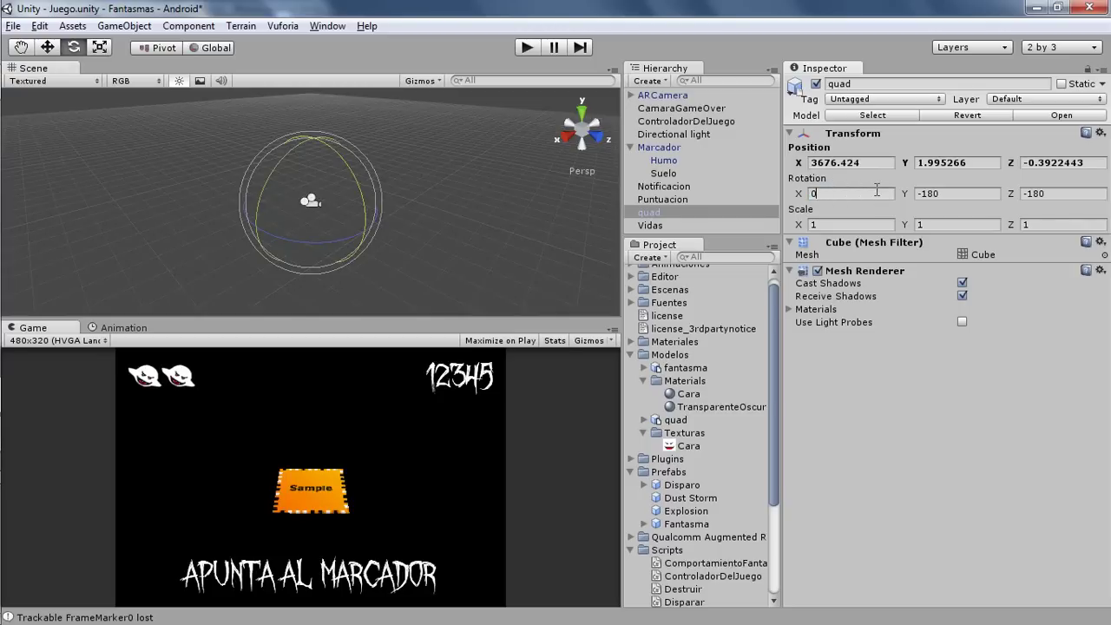
Step: Move the quad just in front of CamaraGameOver, to Y 1.92 and Z 0.768
click(48, 47)
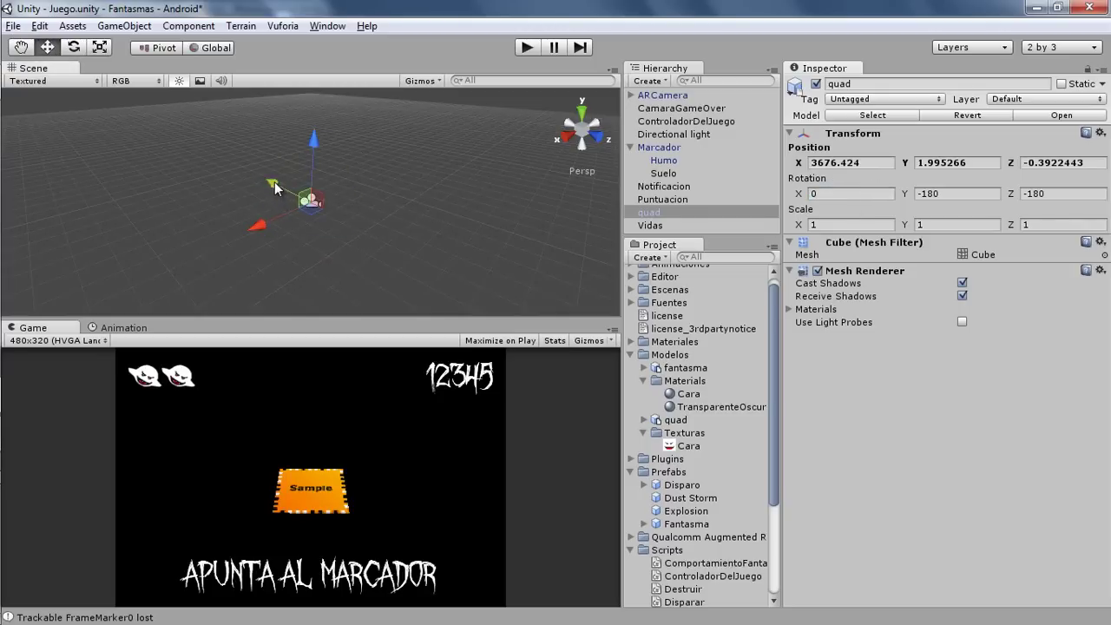
mouse_move(274, 181)
mouse_down()
mouse_move(331, 213)
mouse_move(302, 192)
mouse_up()
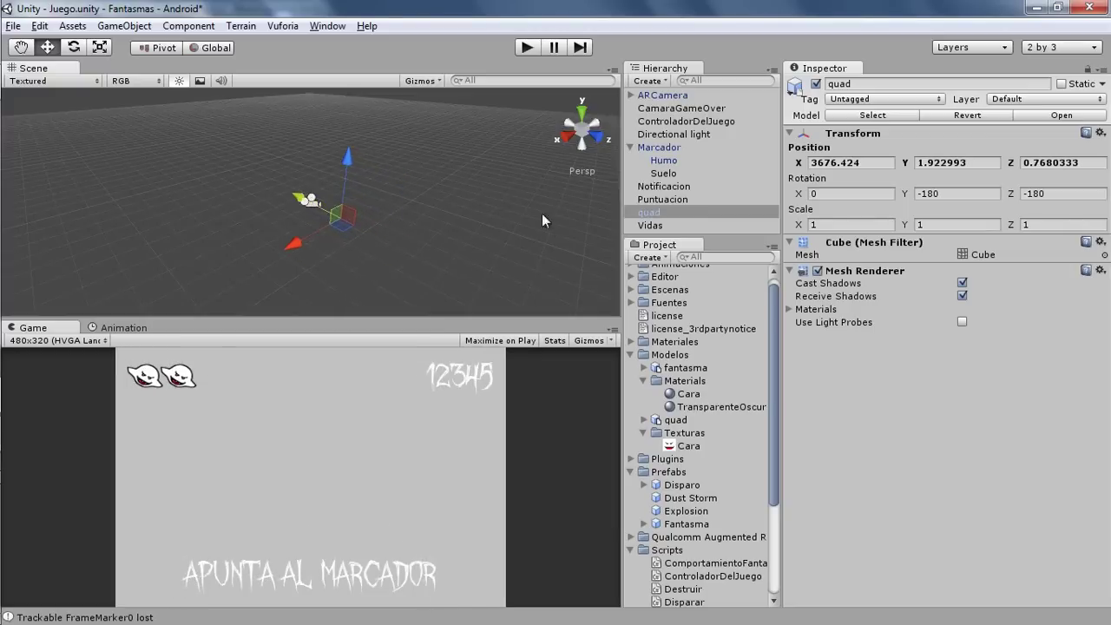
click(566, 136)
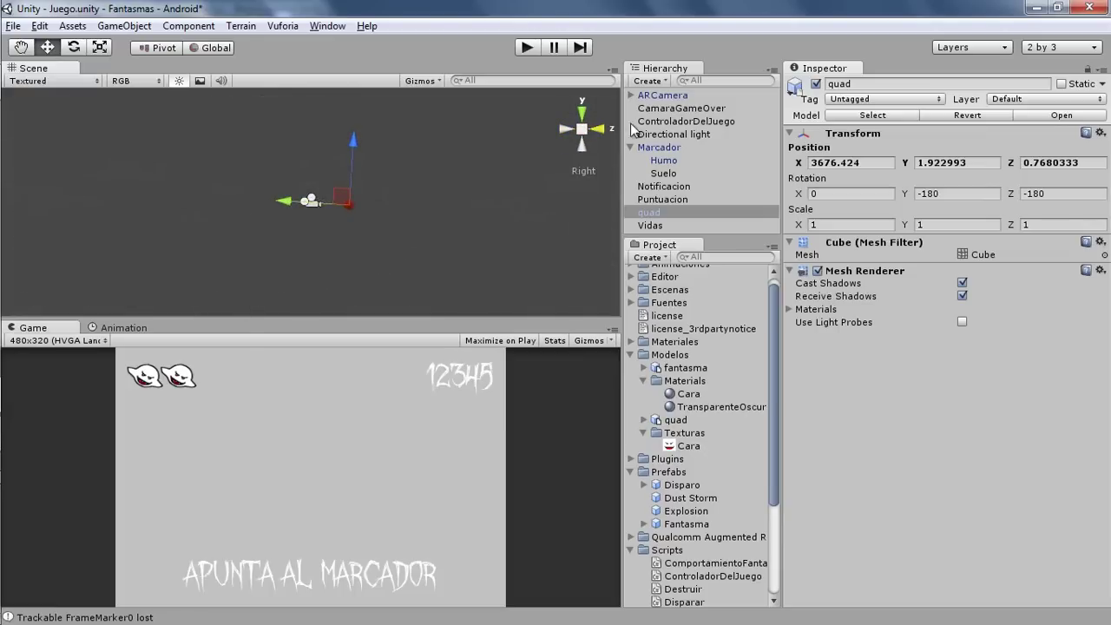
click(673, 109)
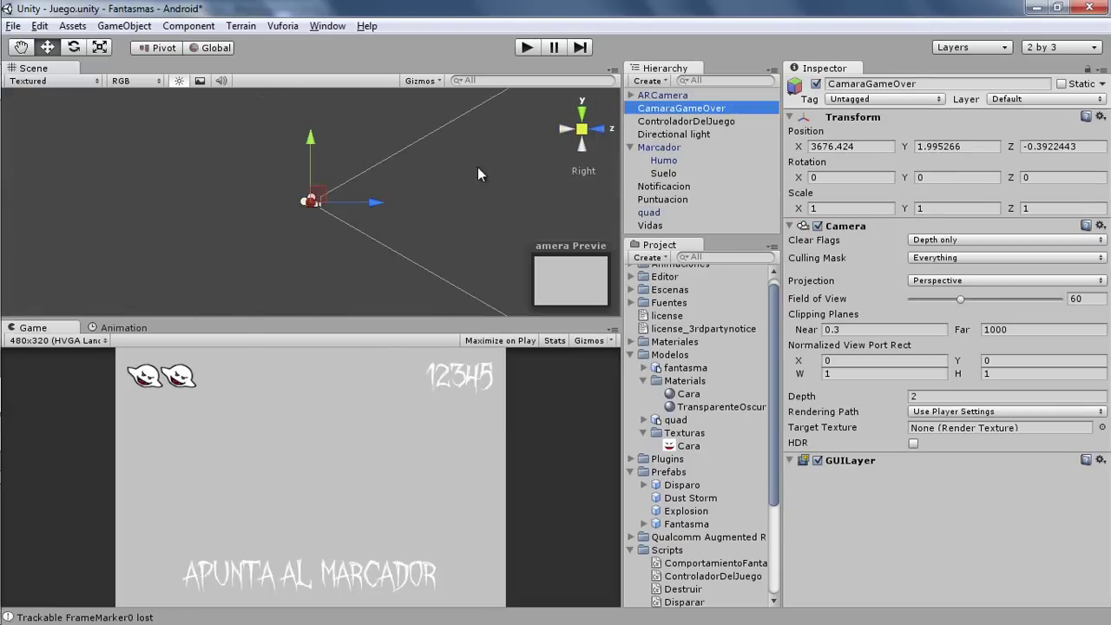
click(649, 212)
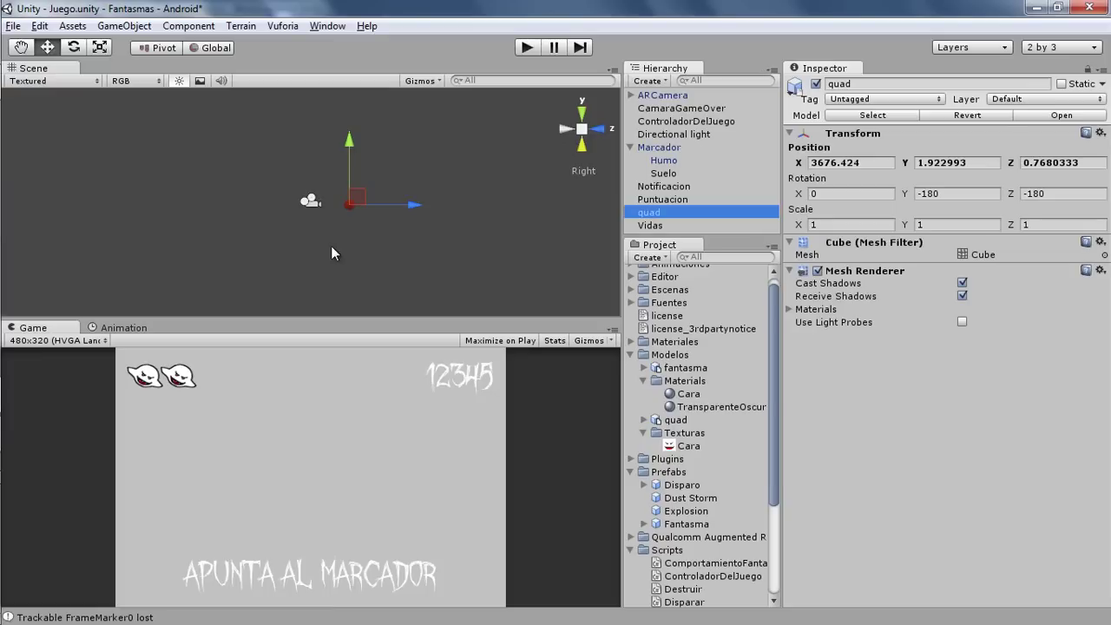
alt+drag(331, 245, 420, 240)
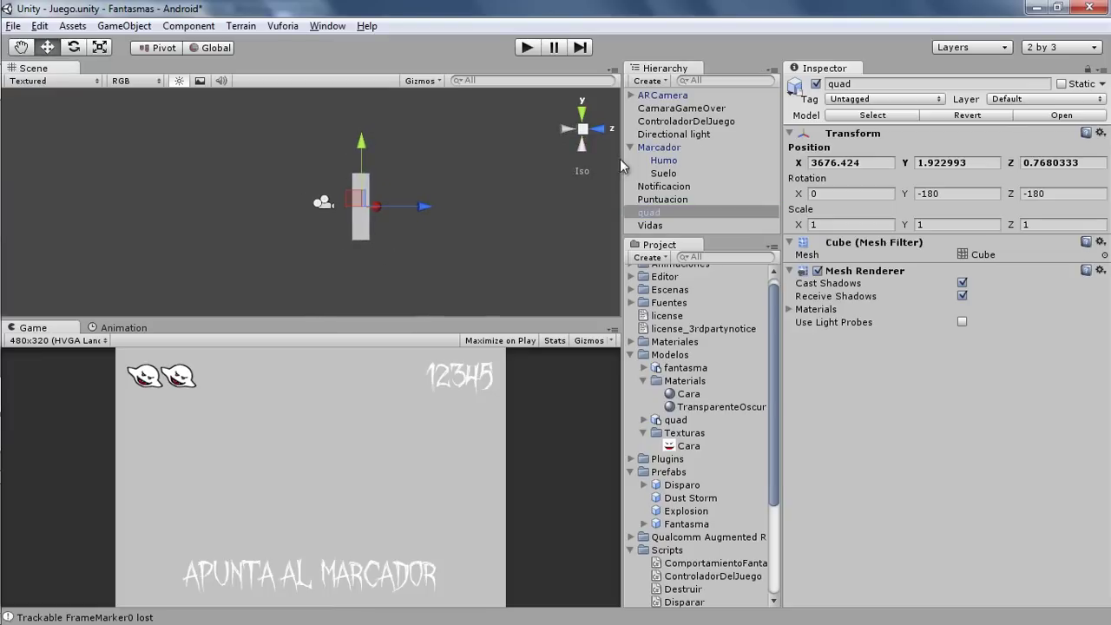
Step: Scale the quad uniformly to about 8.04 on all three axes
click(99, 49)
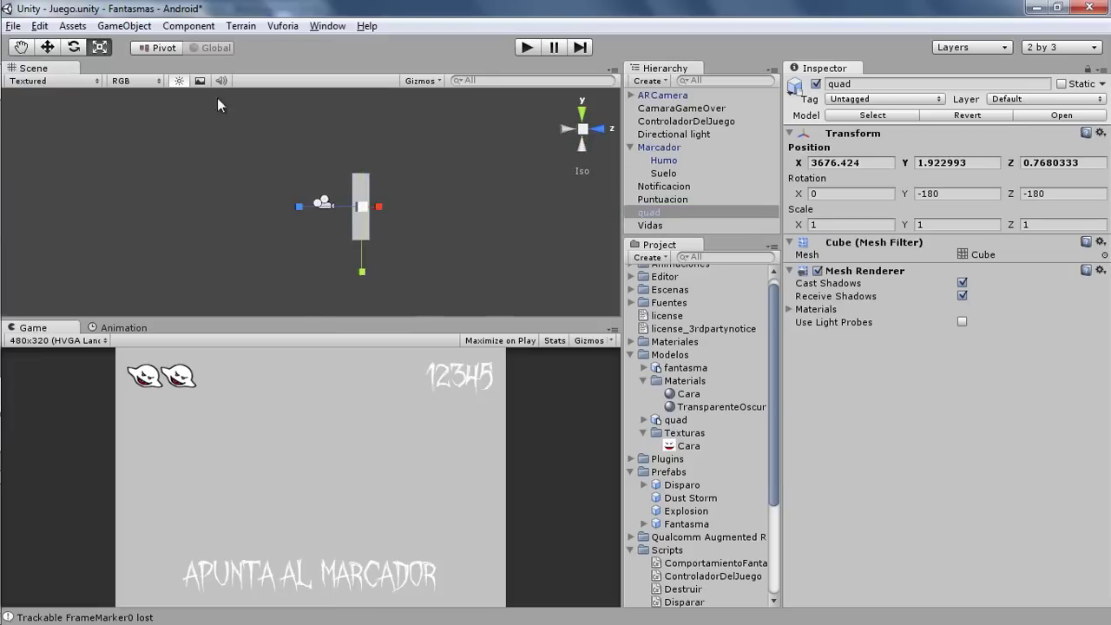
mouse_move(355, 208)
mouse_down()
mouse_move(570, 77)
mouse_move(524, 206)
mouse_up()
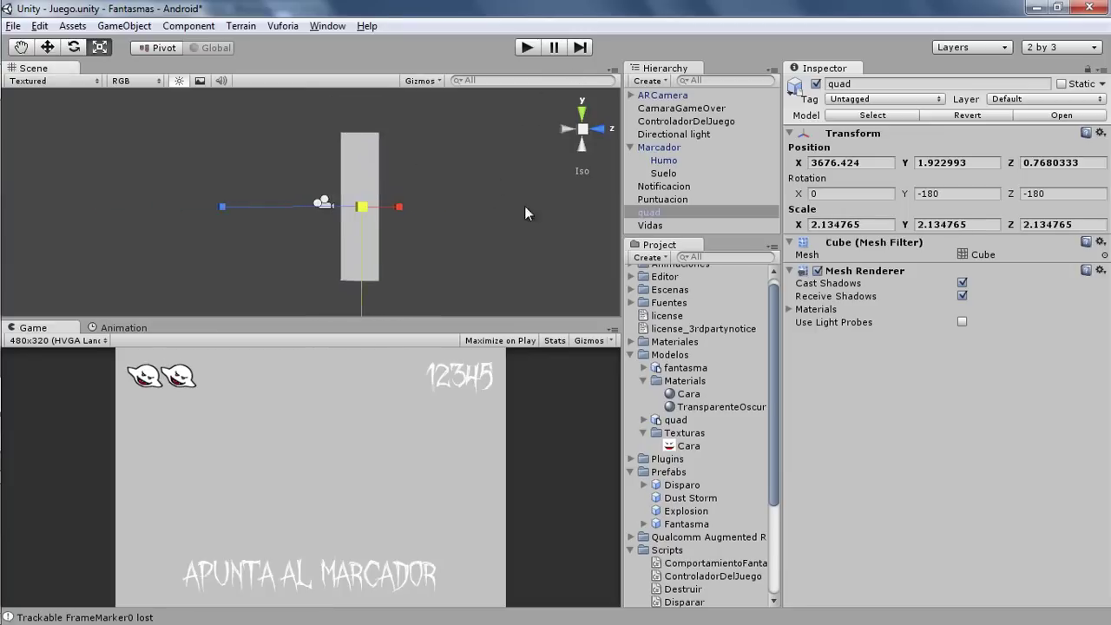
click(581, 136)
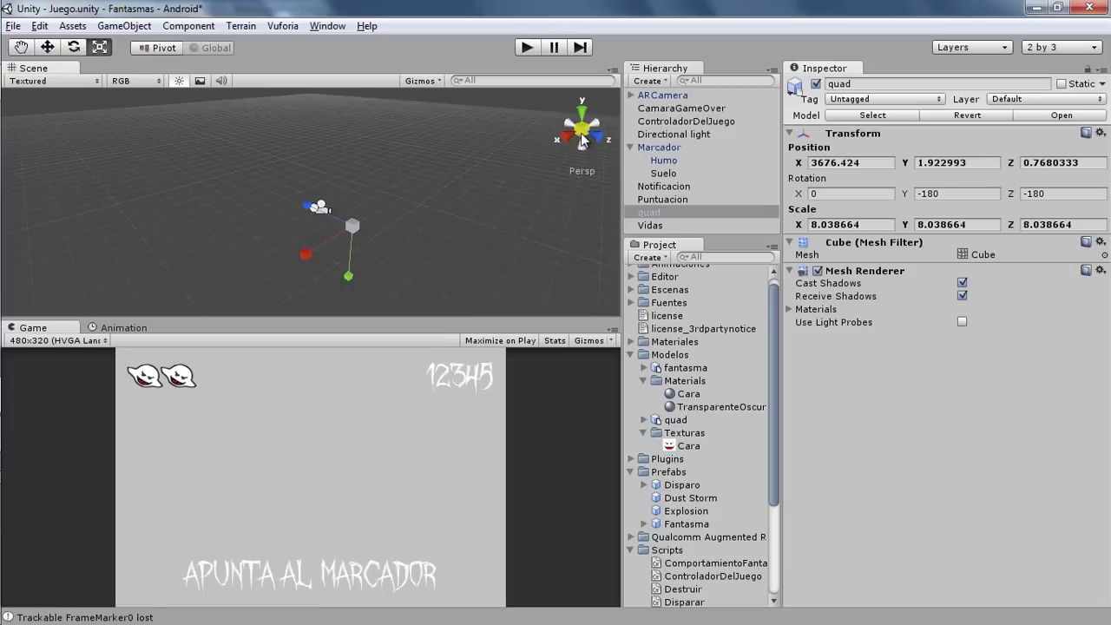
click(597, 138)
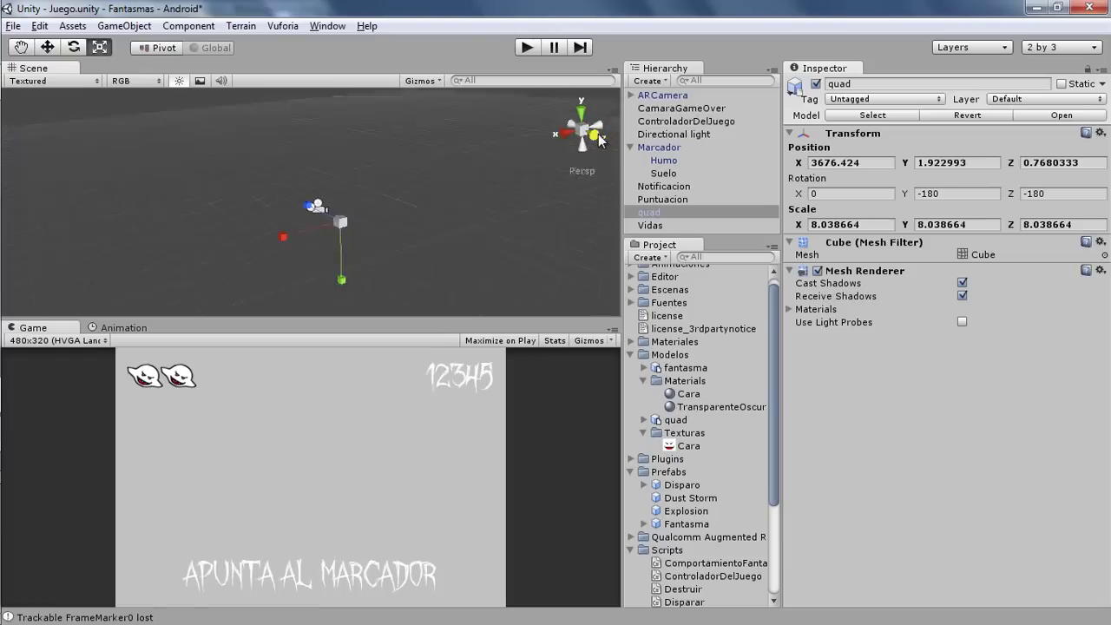
click(676, 108)
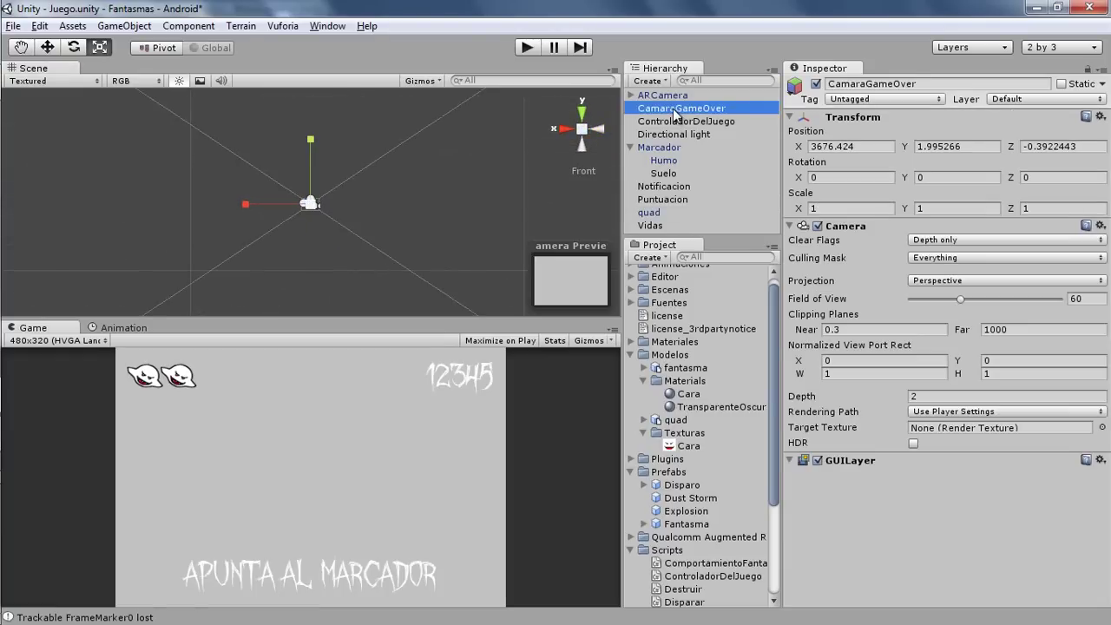
click(654, 213)
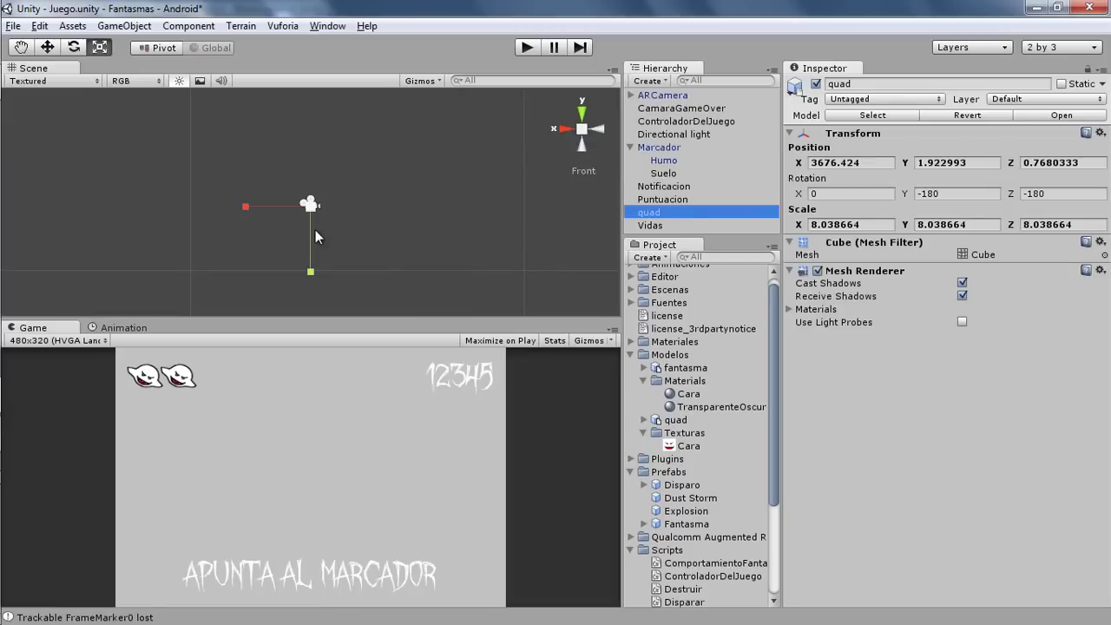
Step: Check the scaled quad from behind and enlarge the Scene view over the Game view
mouse_move(322, 234)
alt+mouse_down()
mouse_move(1057, 234)
mouse_move(49, 229)
alt+mouse_up()
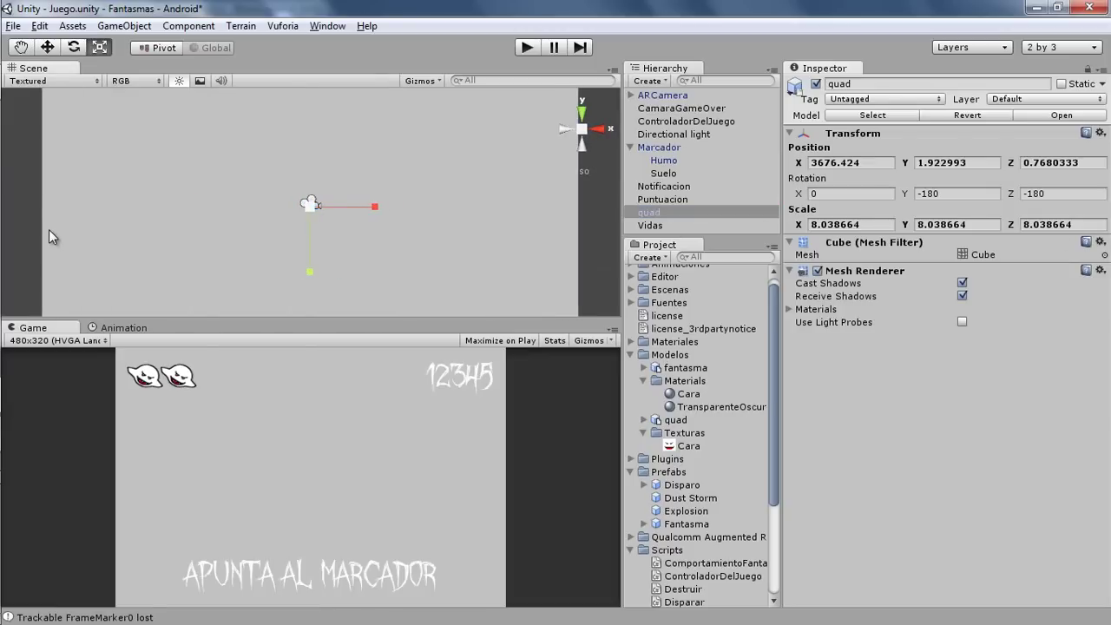
click(582, 130)
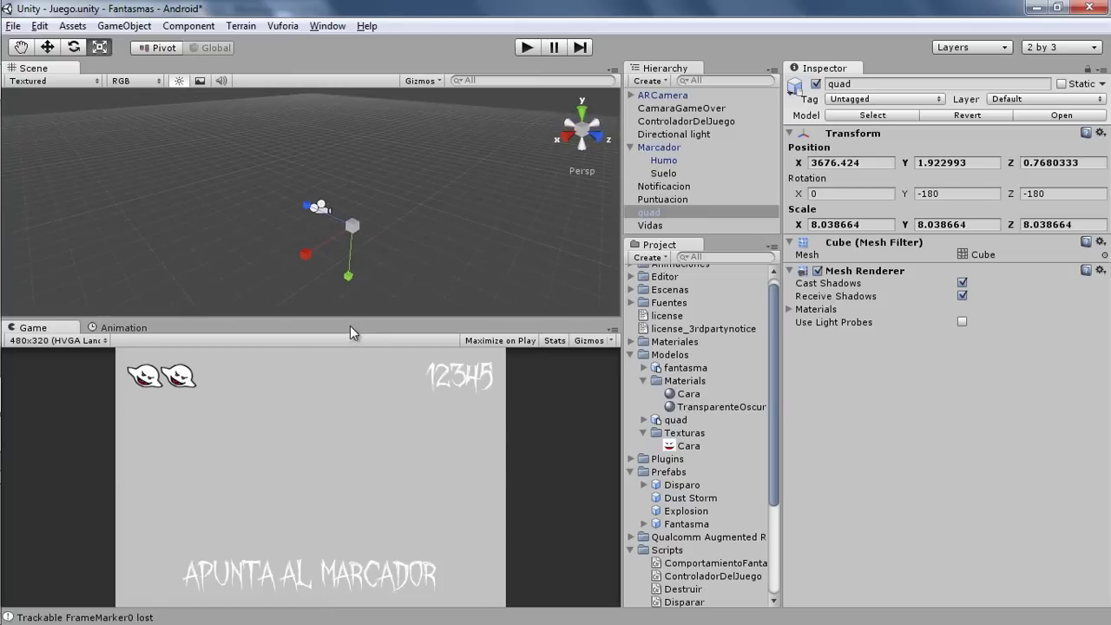
mouse_move(350, 317)
mouse_down()
mouse_move(338, 420)
mouse_move(350, 310)
mouse_up()
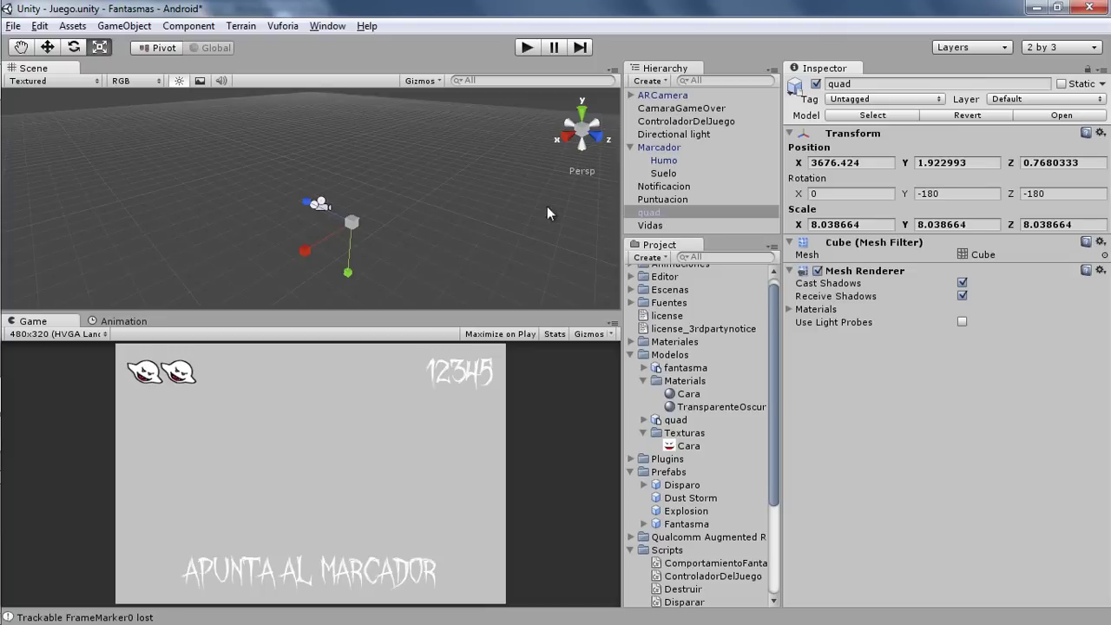
click(662, 111)
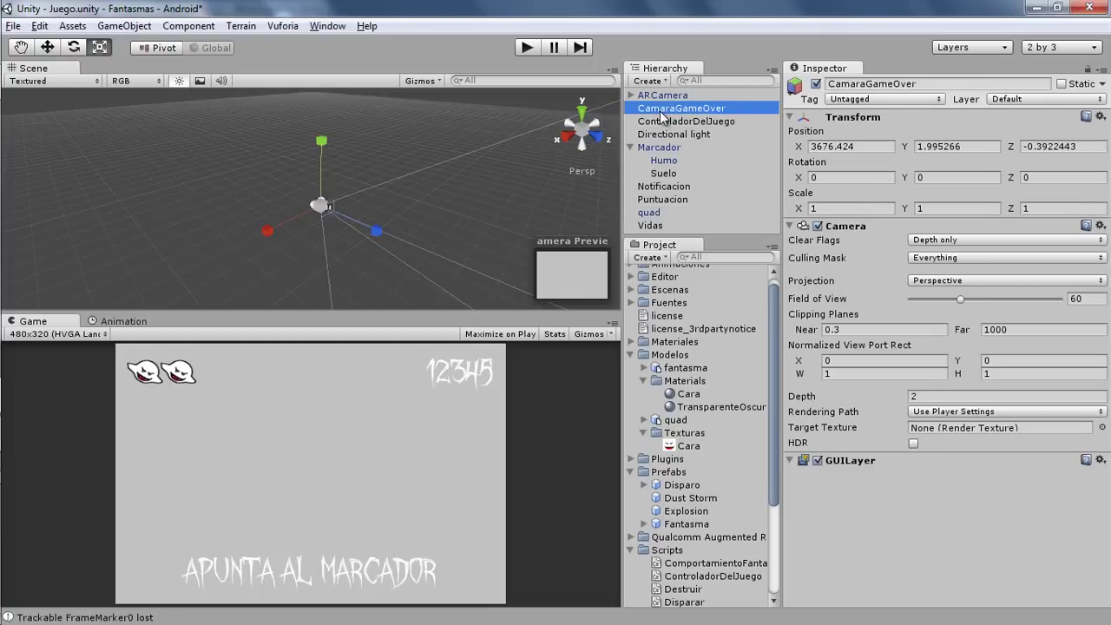
click(657, 213)
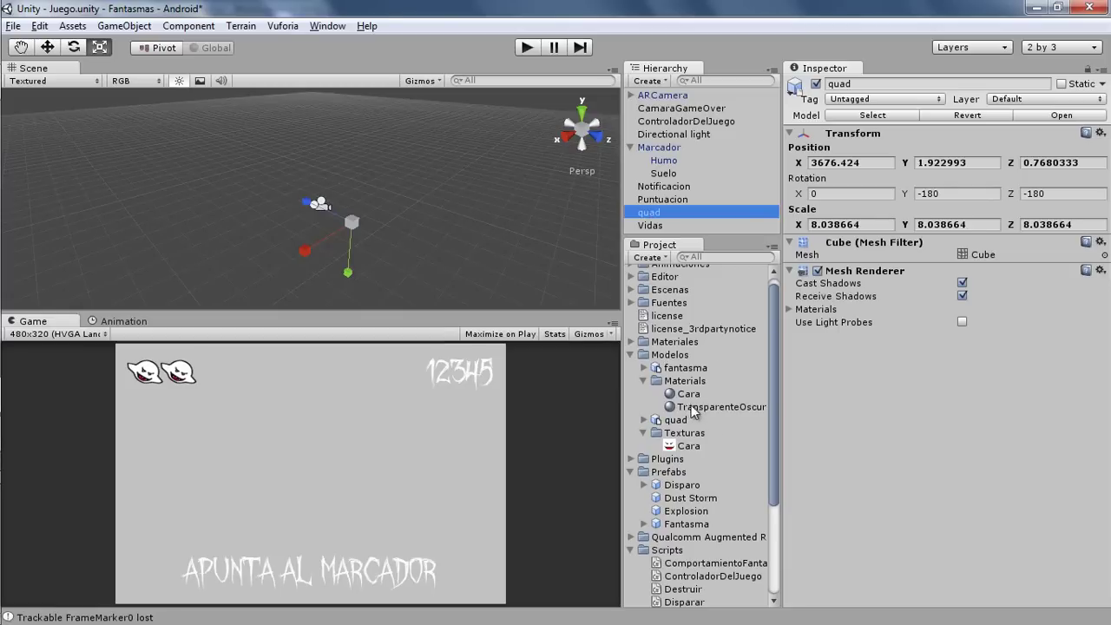
Step: Assign the TransparenteOscuro material to the quad and switch it to the Transparent/Diffuse shader
drag(694, 411, 885, 380)
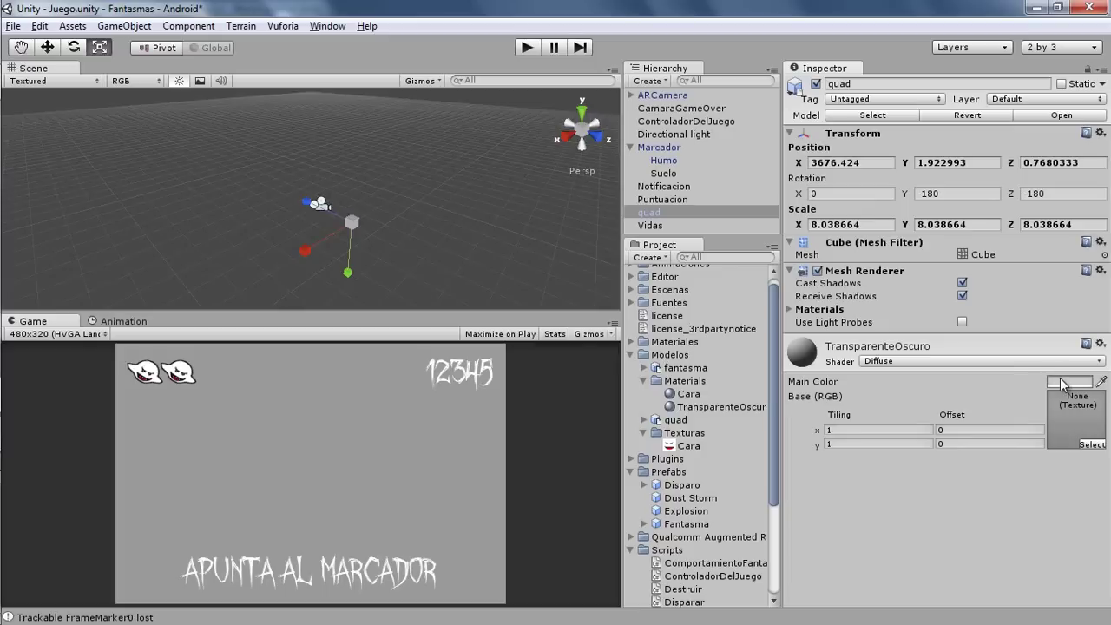
click(891, 363)
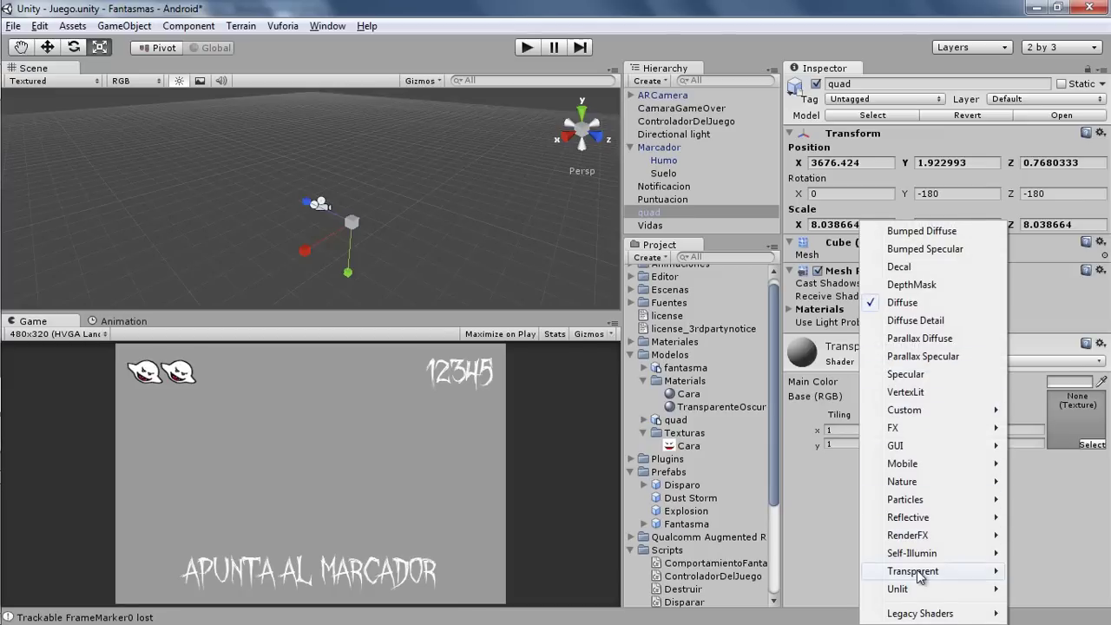
mouse_move(918, 571)
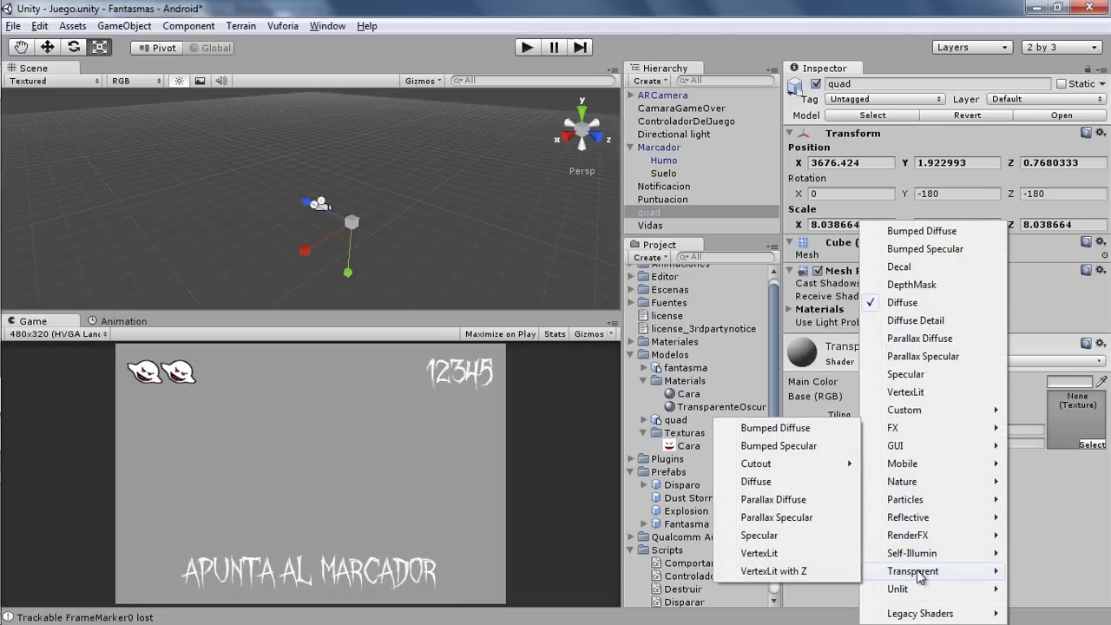
click(764, 481)
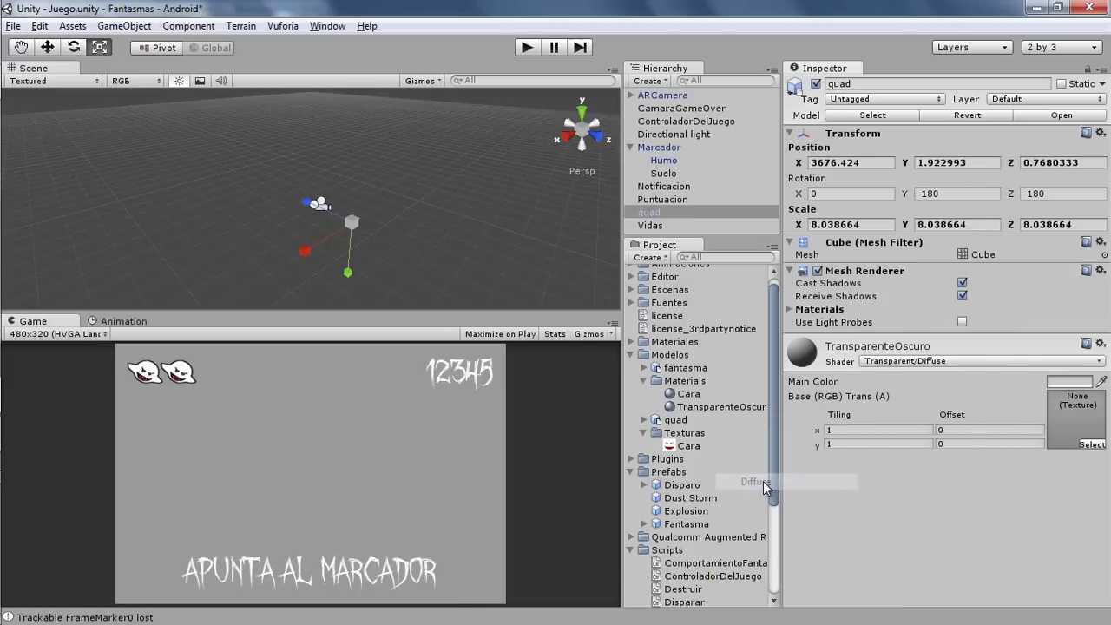
Step: Set the material's Main Color to black with alpha around 227
click(1074, 388)
mouse_move(782, 252)
mouse_down()
mouse_move(742, 299)
mouse_move(751, 298)
mouse_up()
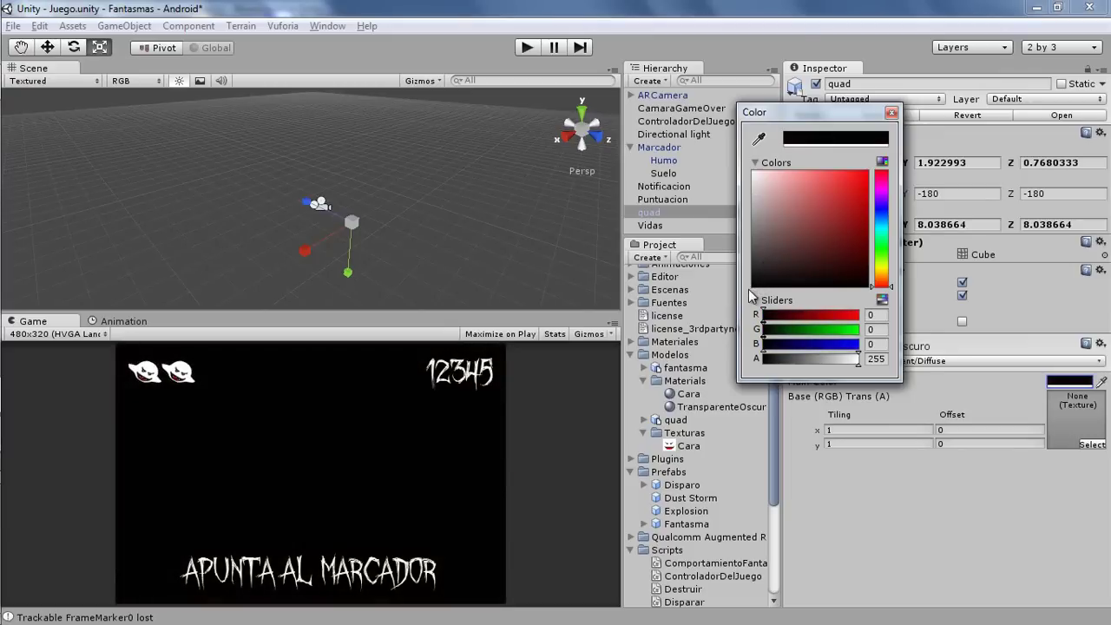
mouse_move(855, 360)
mouse_down()
mouse_move(793, 373)
mouse_move(860, 371)
mouse_move(845, 369)
mouse_up()
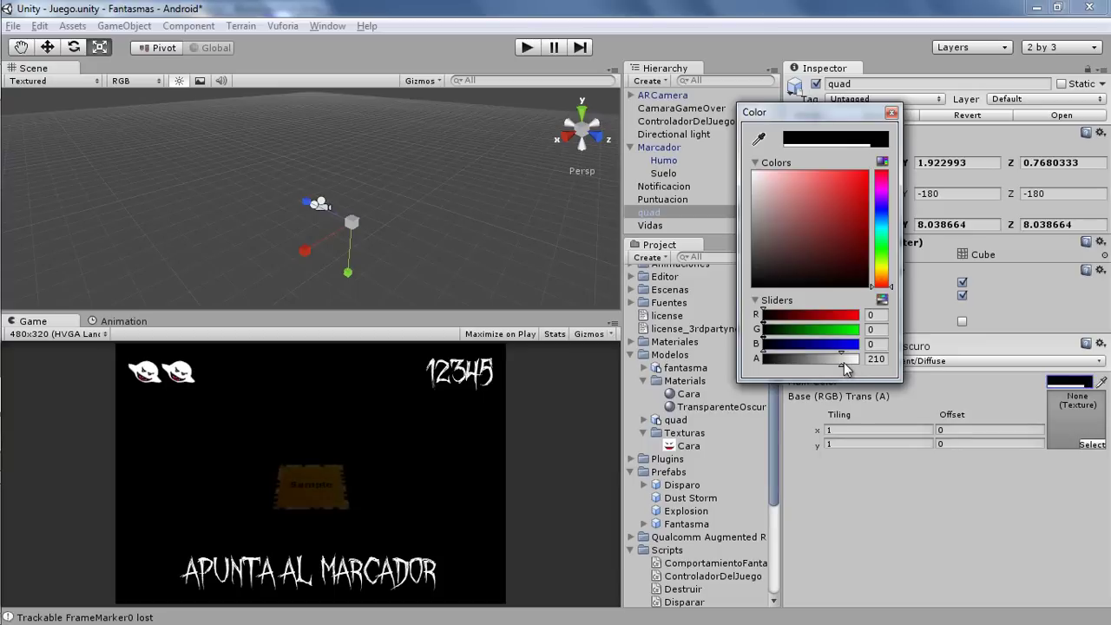
drag(845, 369, 852, 364)
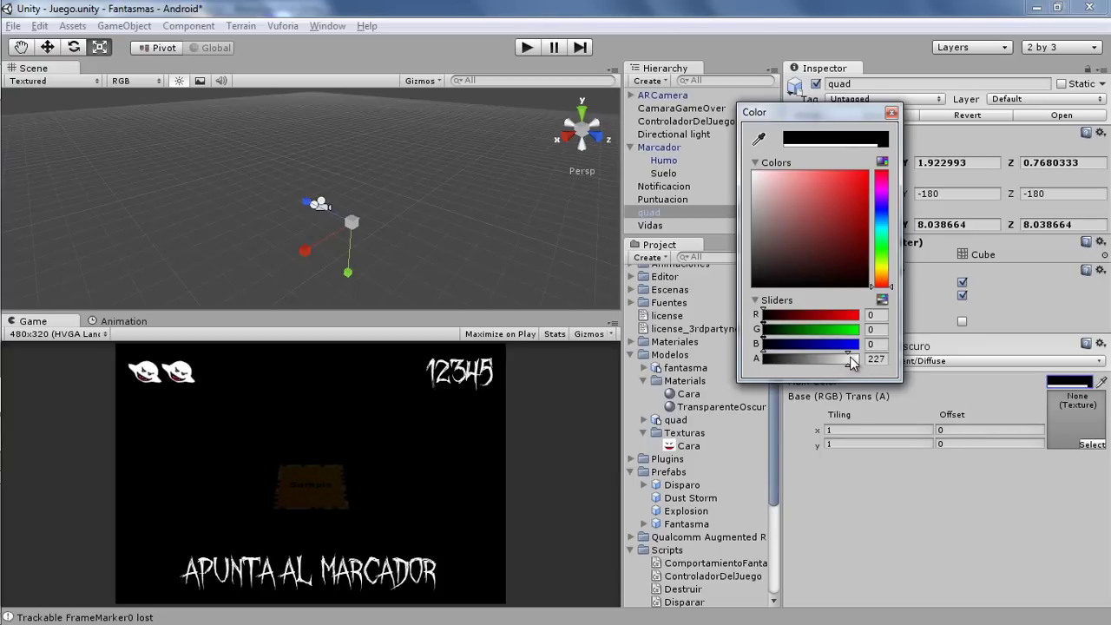
click(892, 113)
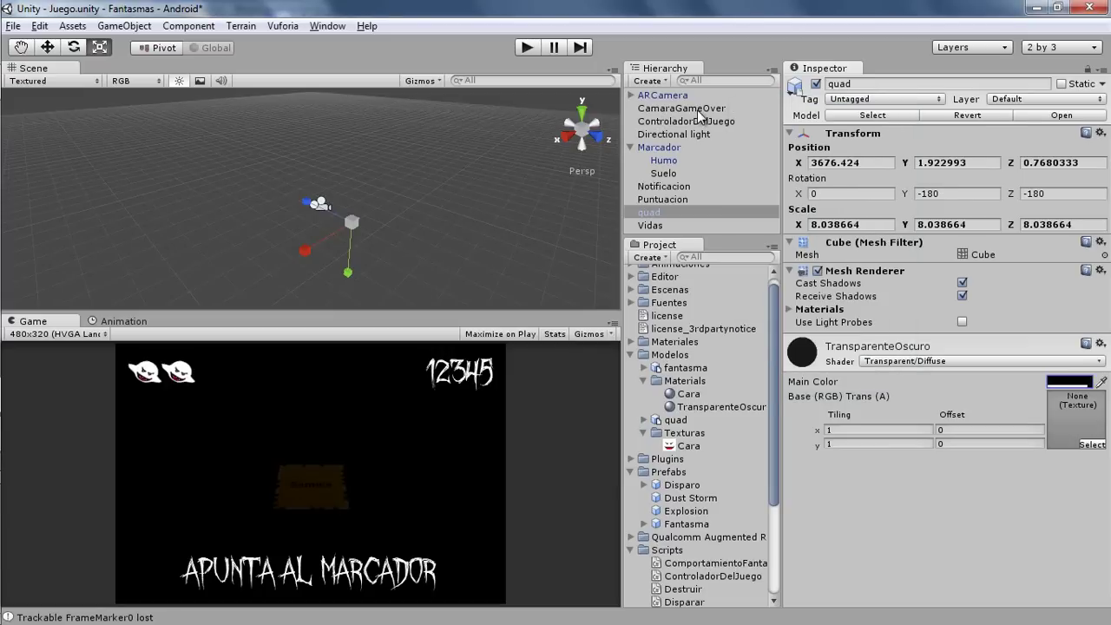
Step: Drag the quad onto CamaraGameOver in the Hierarchy and expand CamaraGameOver to show it
click(651, 213)
drag(654, 221, 671, 116)
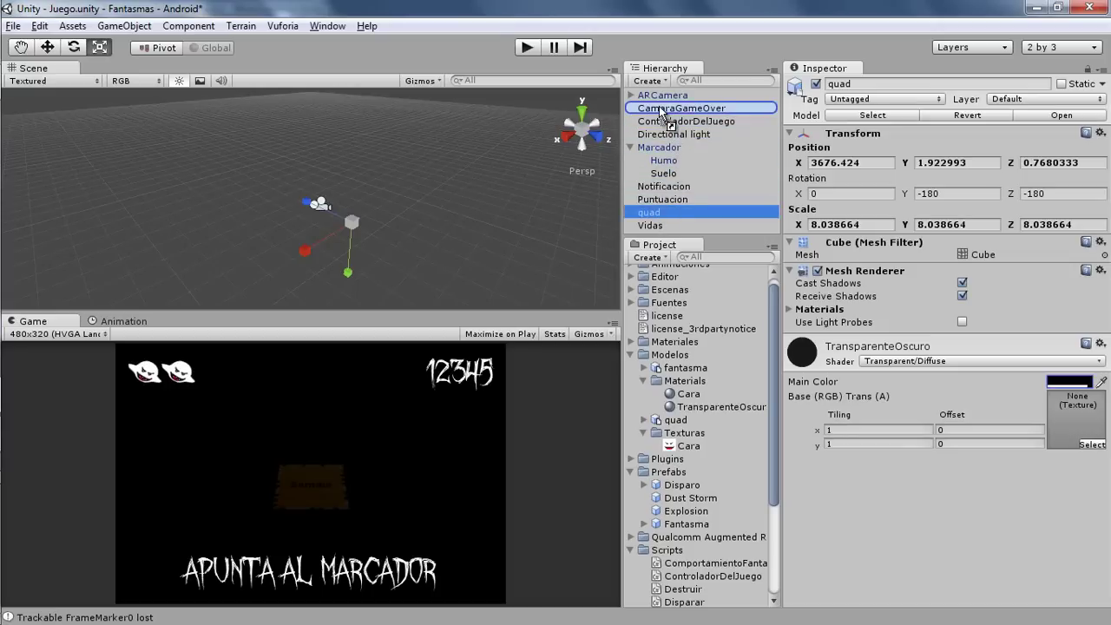
drag(671, 117, 661, 111)
click(630, 108)
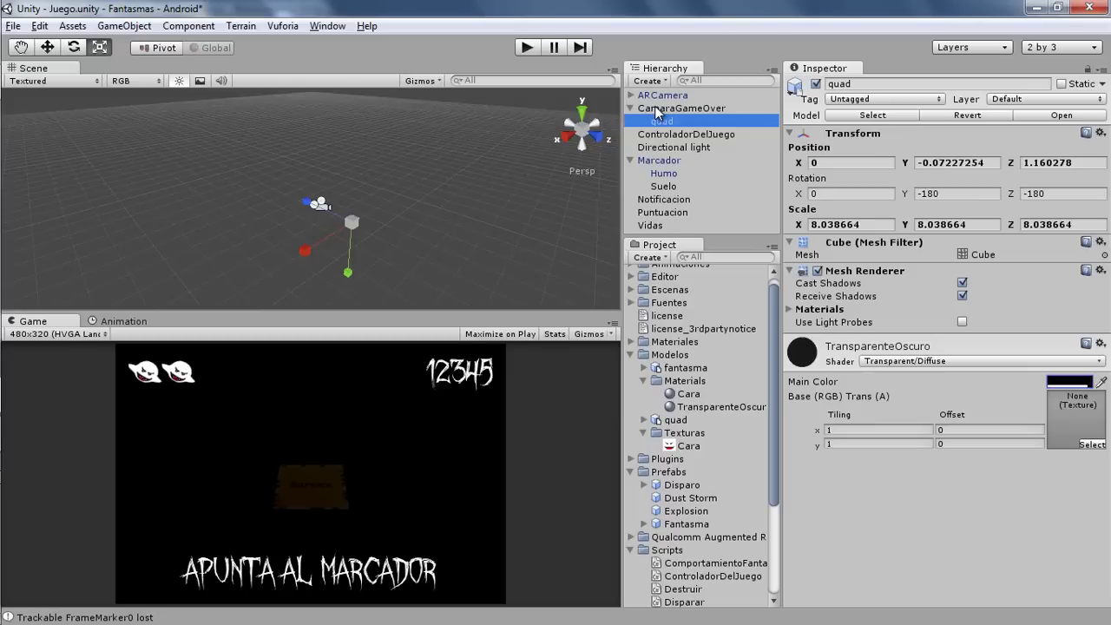
Step: Check which layers the ARCamera and CamaraGameOver cameras render in their Culling Masks
click(662, 96)
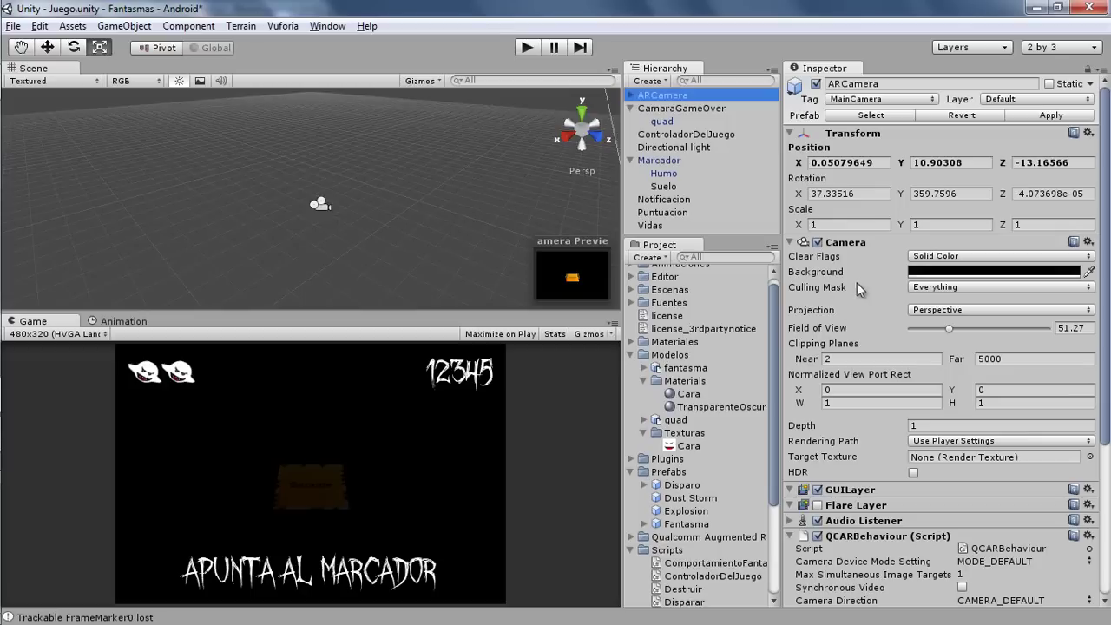
click(928, 289)
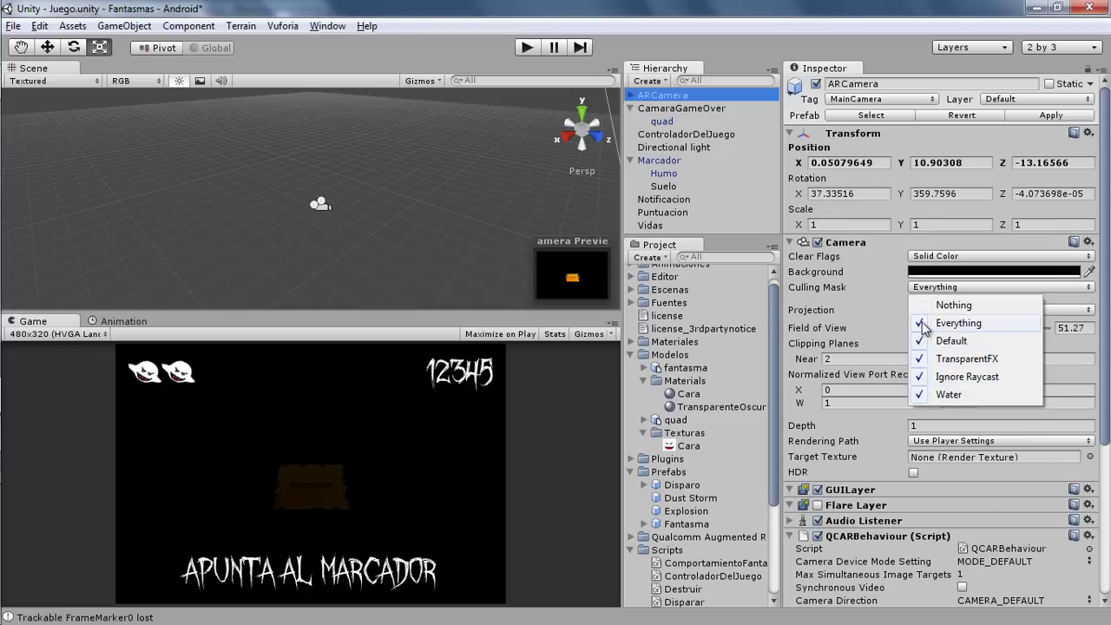
click(670, 106)
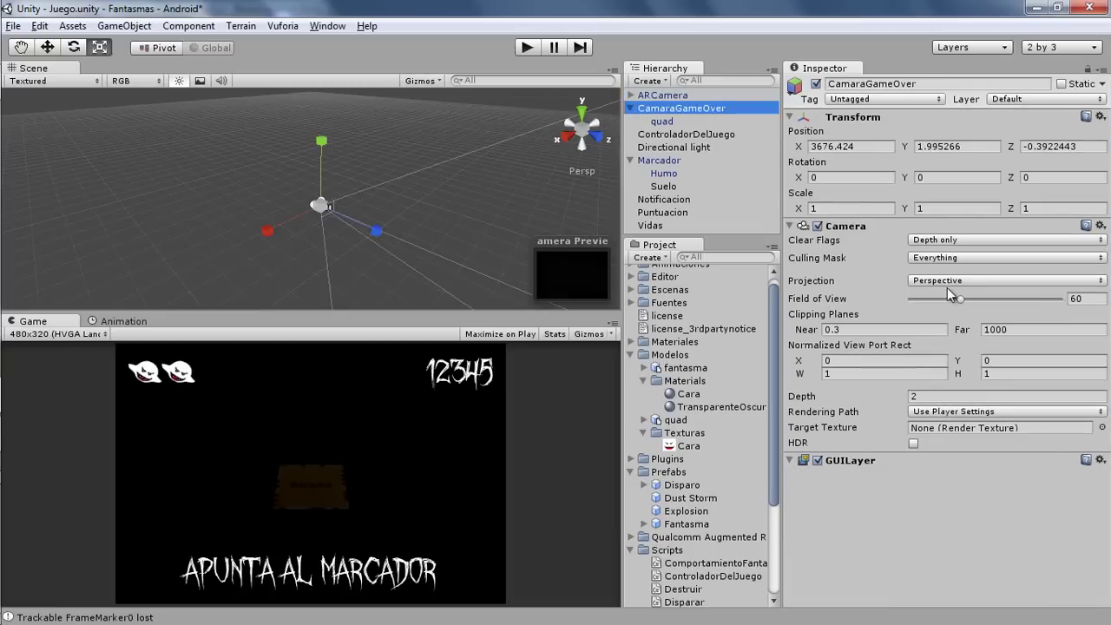
click(943, 258)
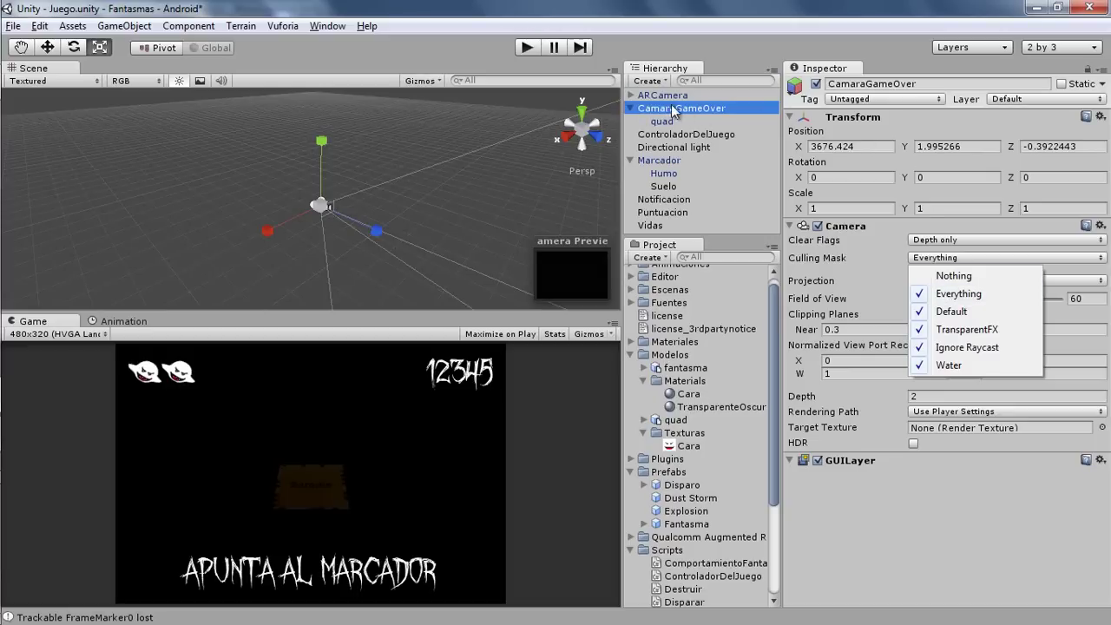
click(965, 99)
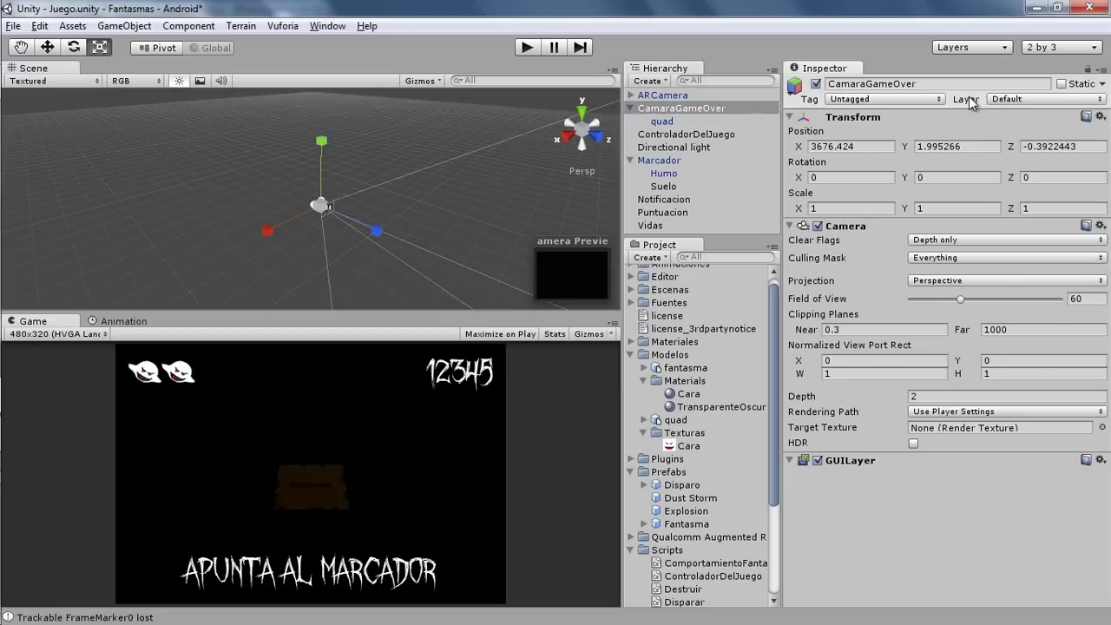
Step: From CamaraGameOver's Layer dropdown, add a layer named GameOver in User Layer 8
click(1006, 100)
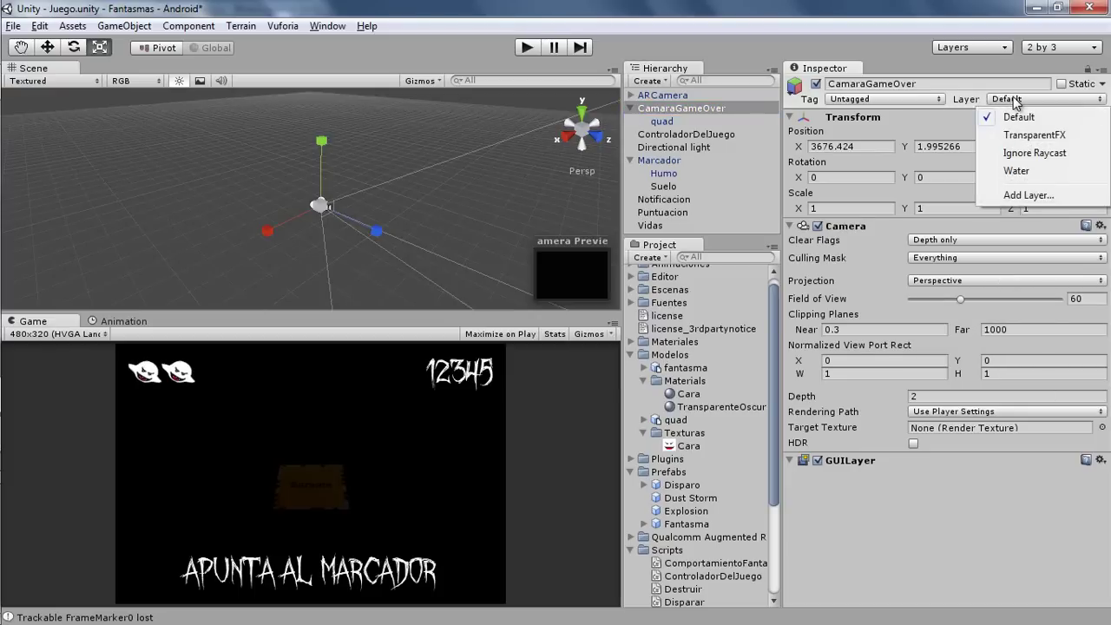
click(1018, 196)
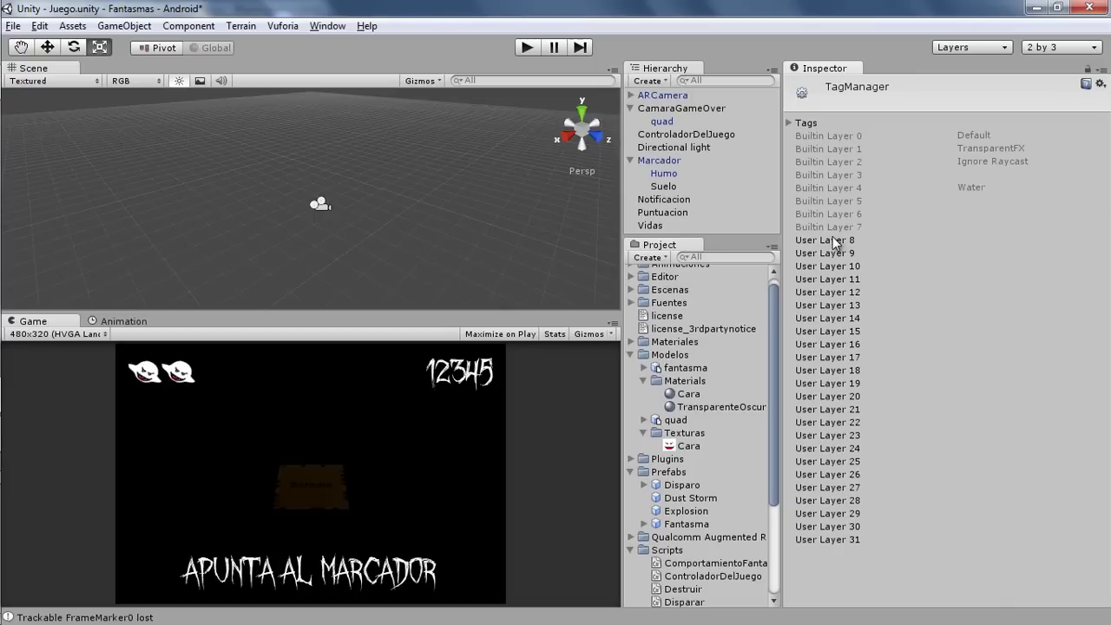
click(808, 242)
click(974, 239)
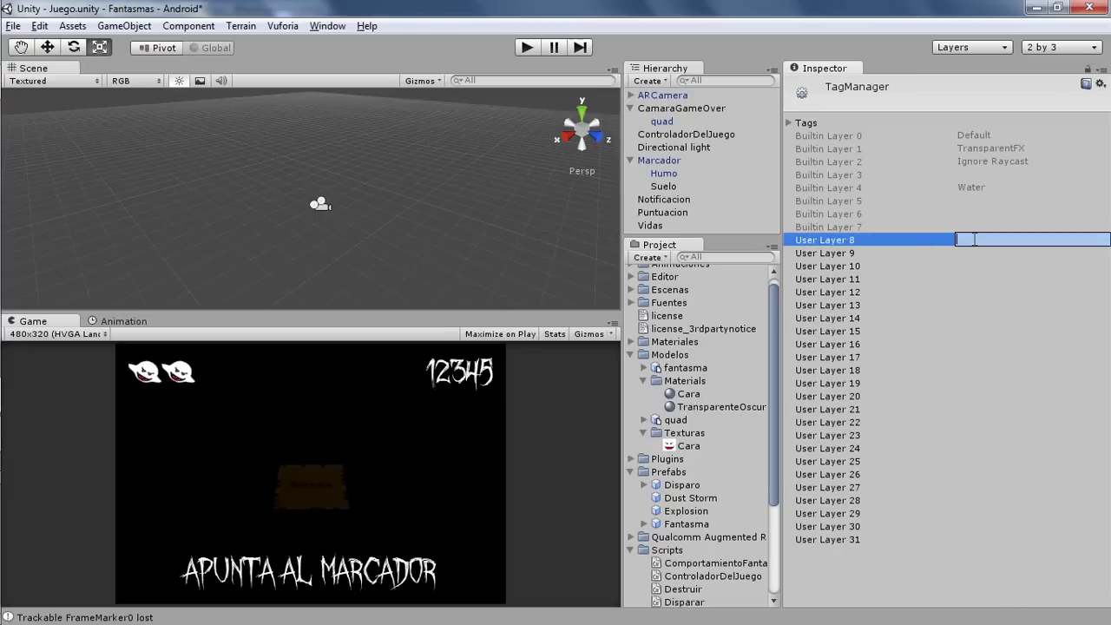
text(G)
text(ameOver)
key(Return)
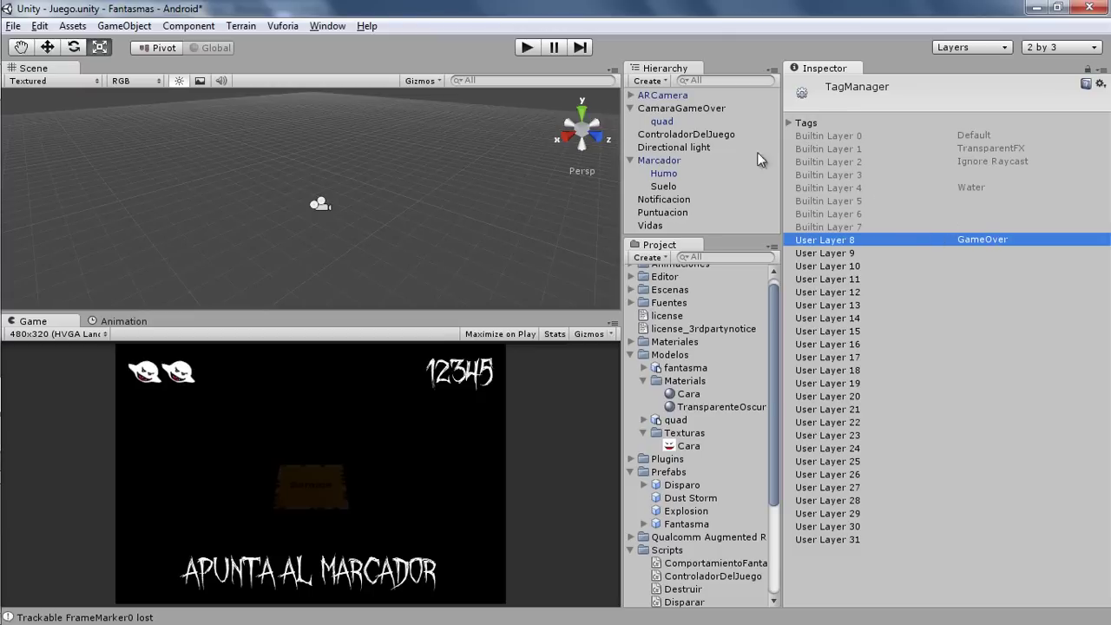
Step: Set CamaraGameOver's Culling Mask to Nothing, tick only GameOver, and verify the selection
click(679, 109)
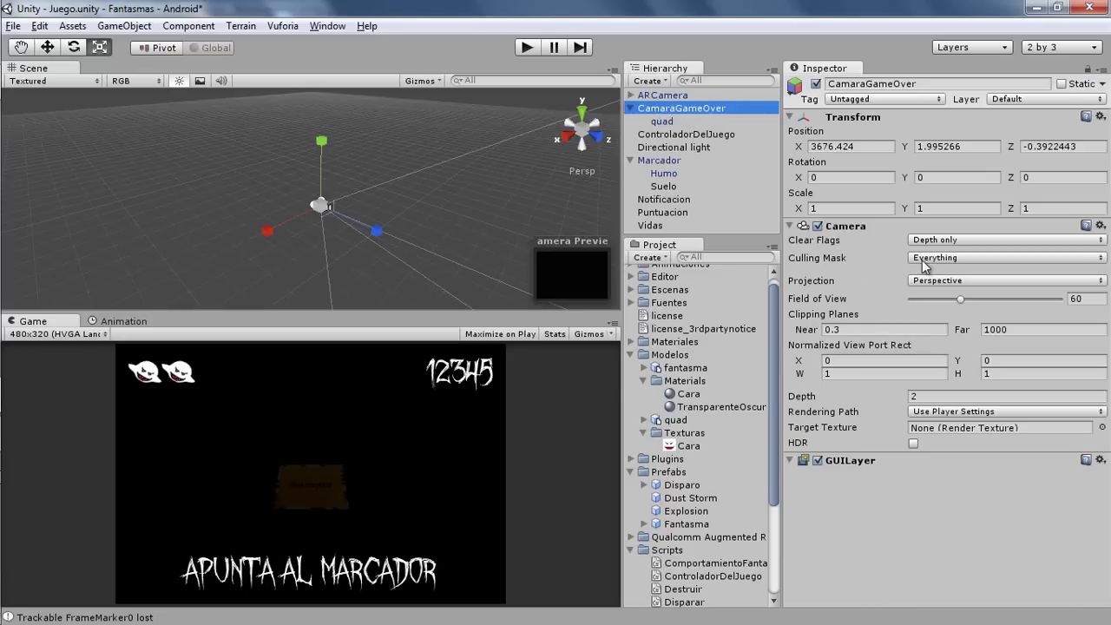
click(926, 256)
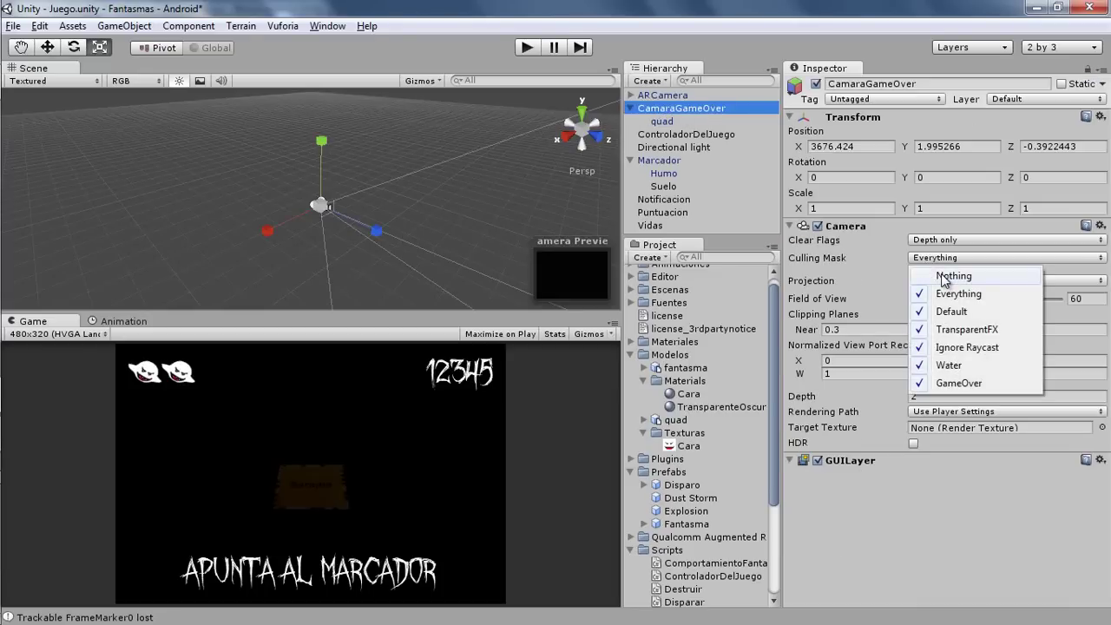
click(943, 276)
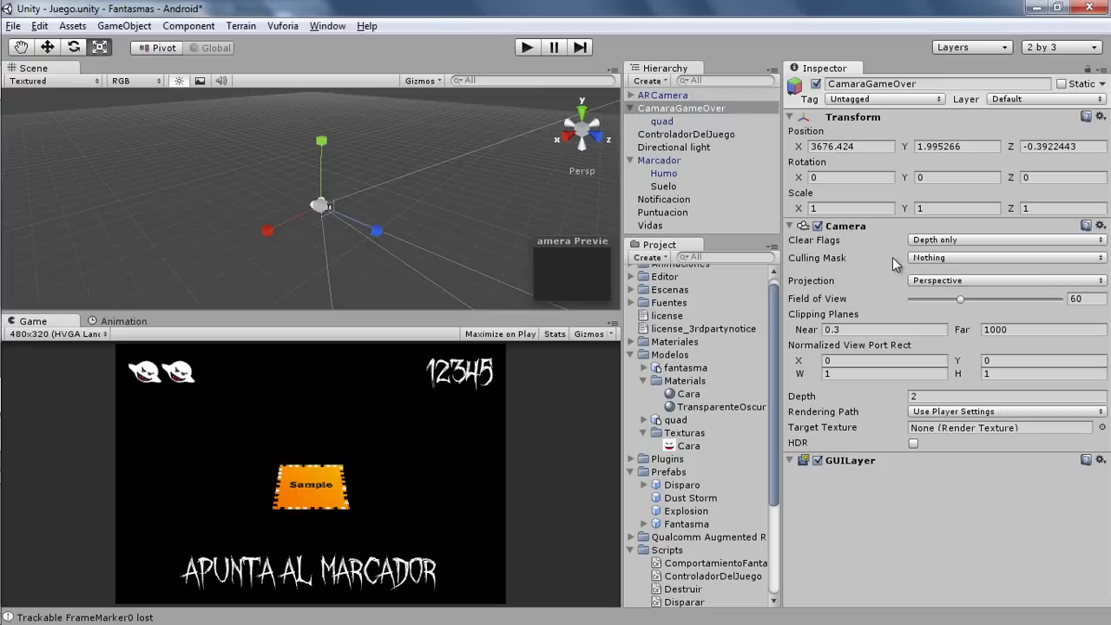
click(927, 257)
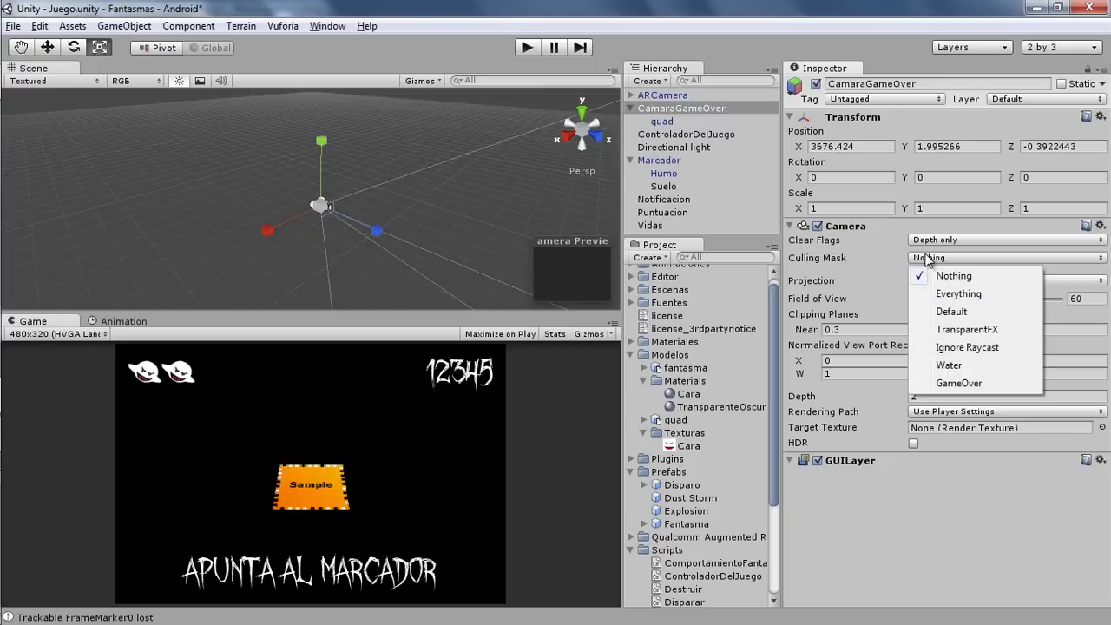
click(965, 385)
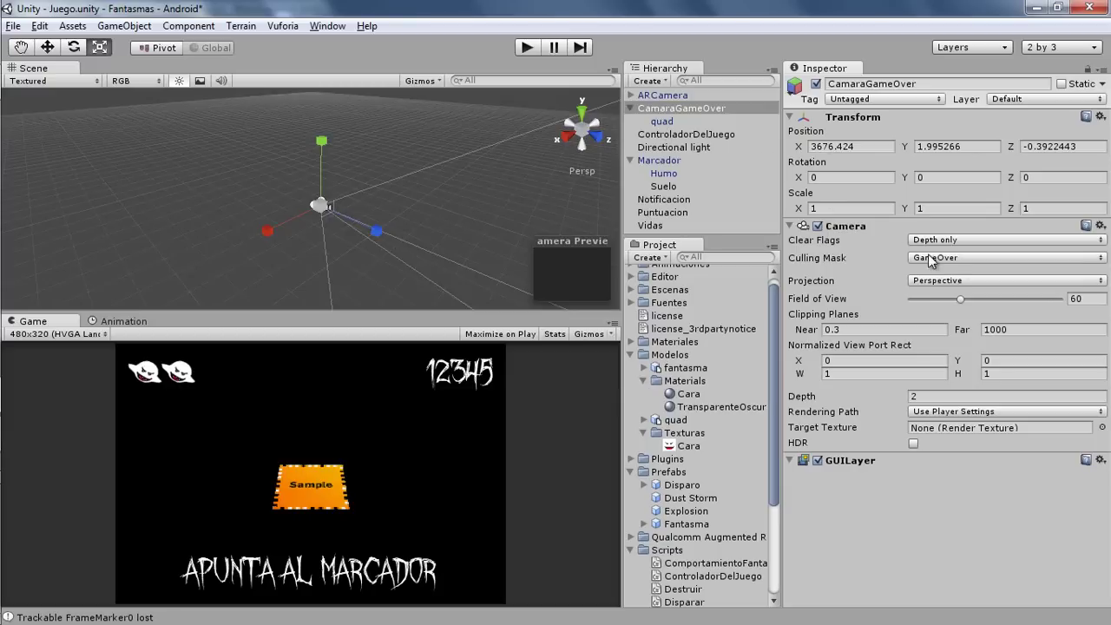
click(933, 280)
click(923, 259)
click(924, 259)
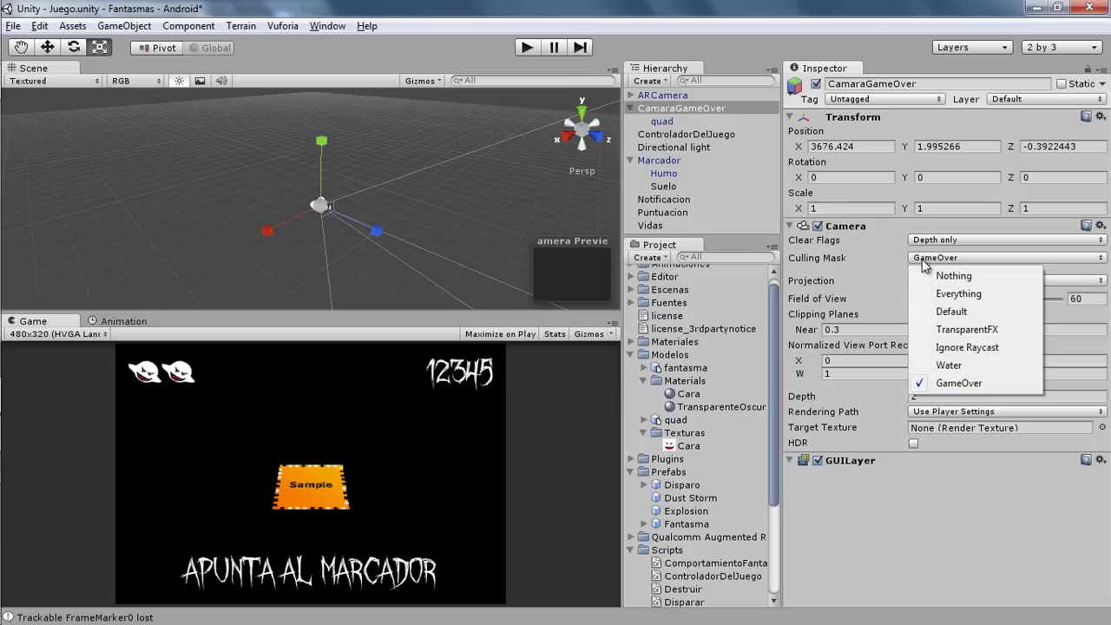
click(657, 121)
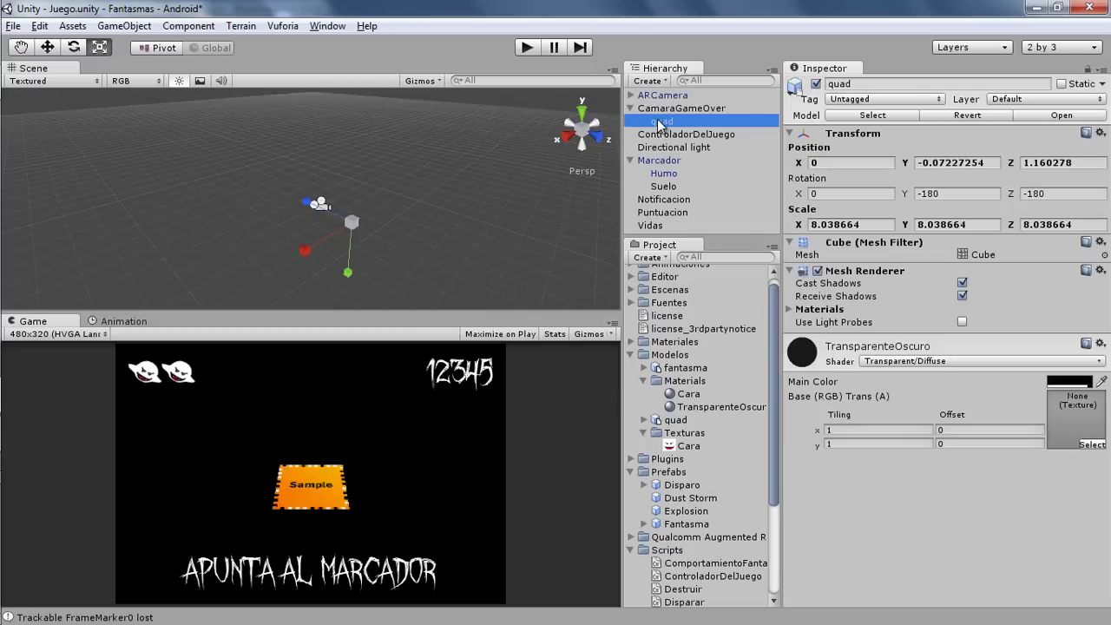
Step: Switch the quad's Layer to GameOver and check CamaraGameOver's camera afterwards
click(1009, 101)
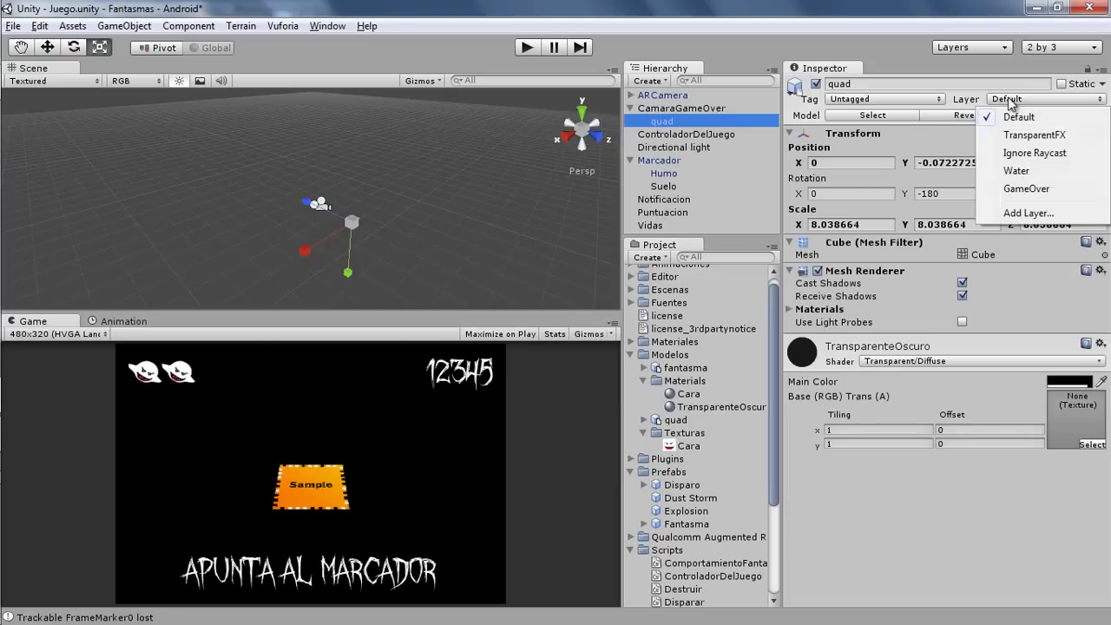
click(1020, 191)
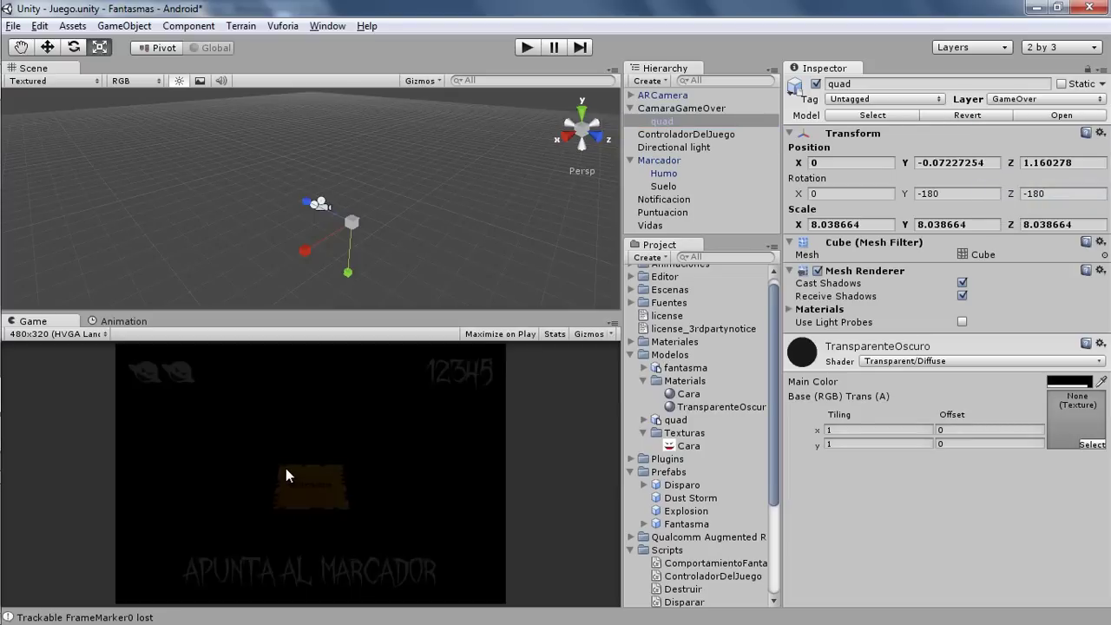
click(666, 109)
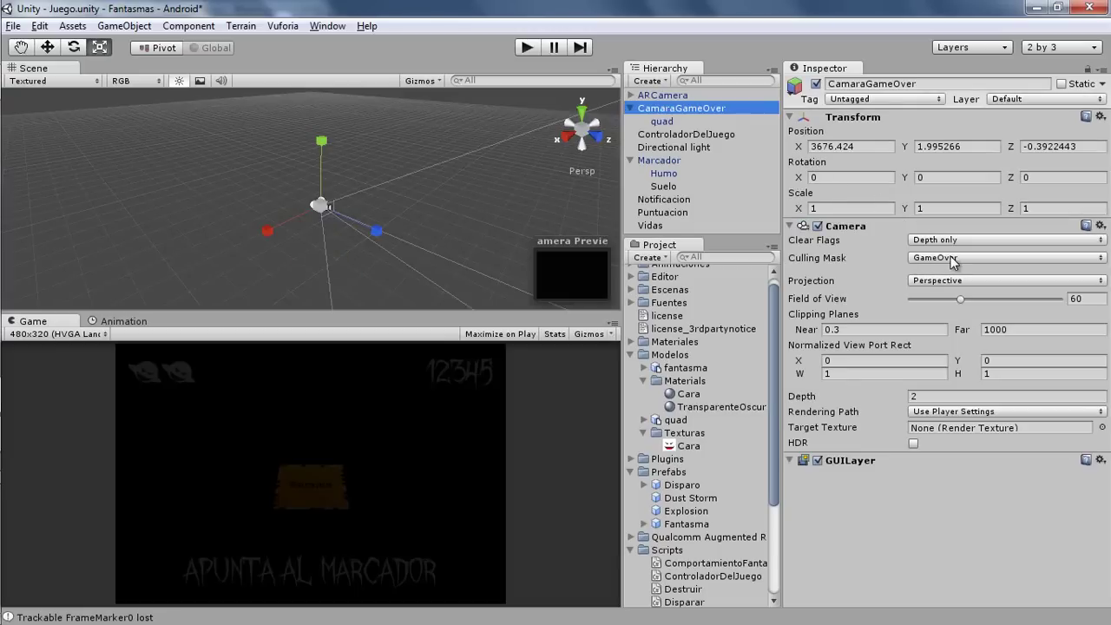
click(665, 122)
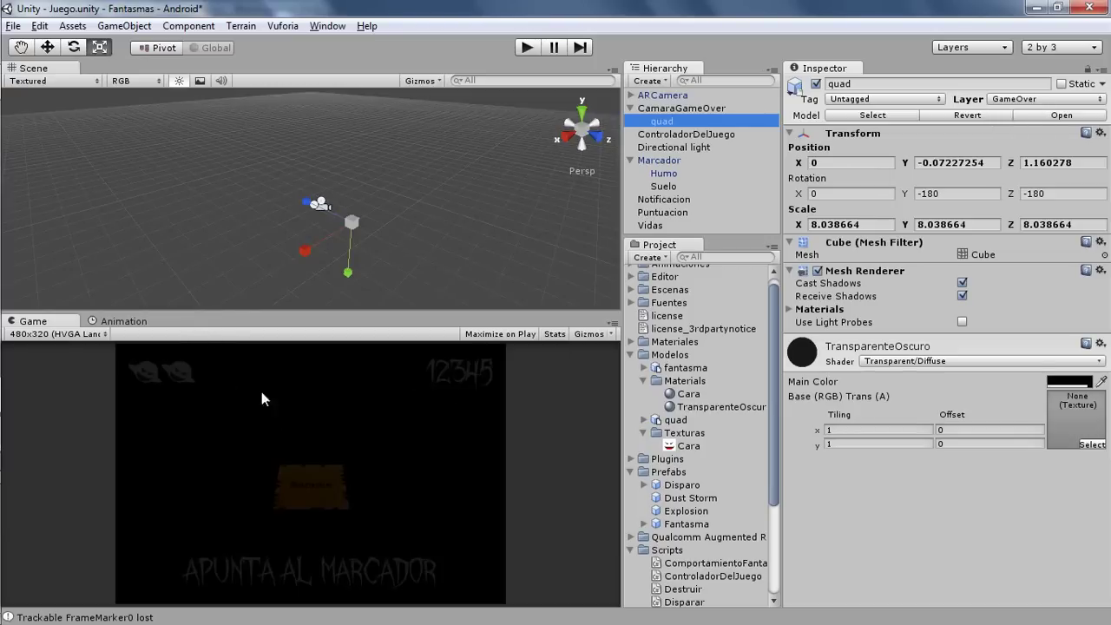
Step: Try CamaraGameOver's camera Depth at 0 for comparison, then set it back to 2
click(655, 108)
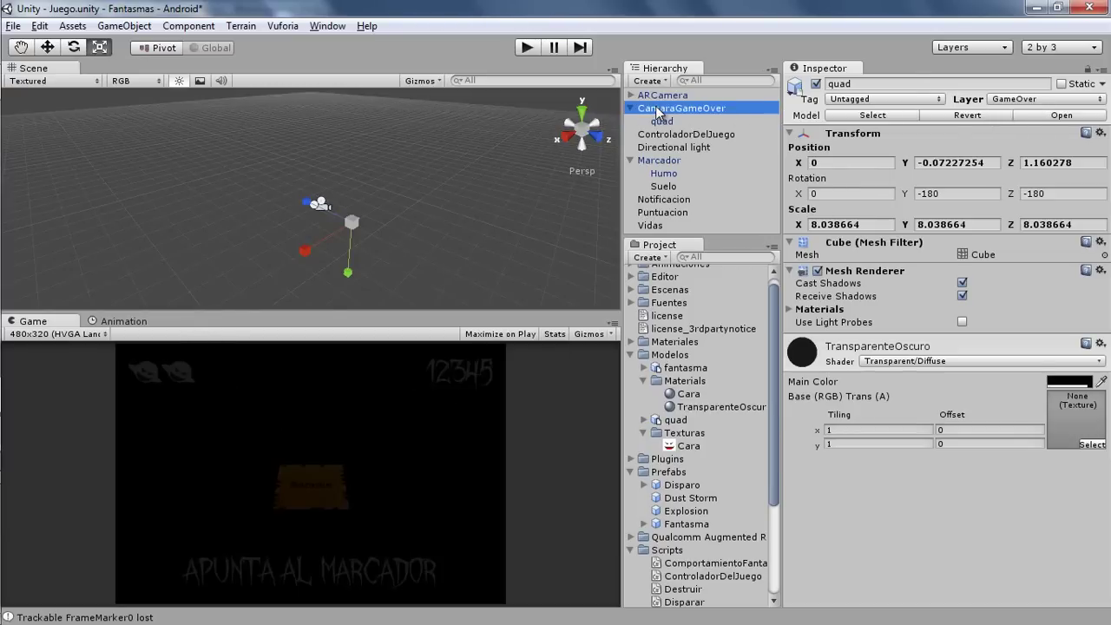
click(920, 398)
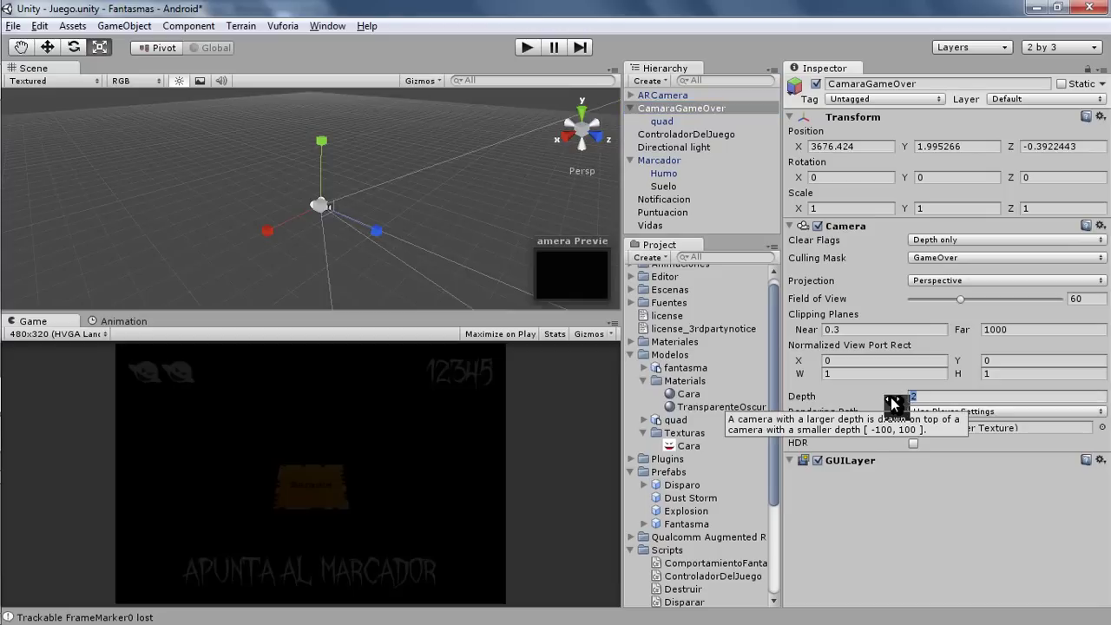
text(0)
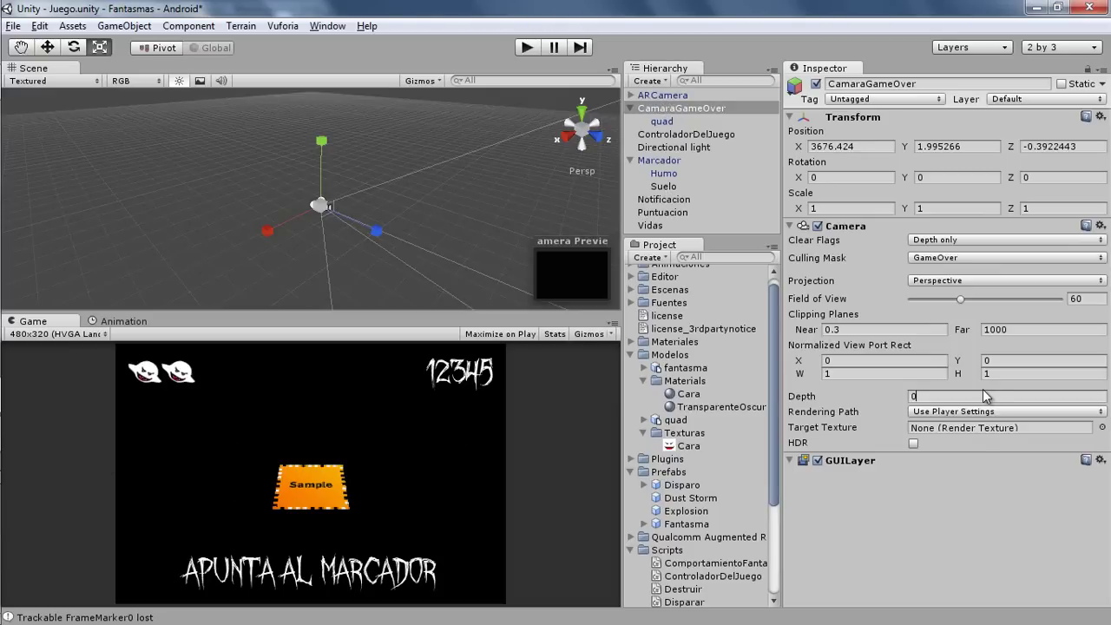
text(2)
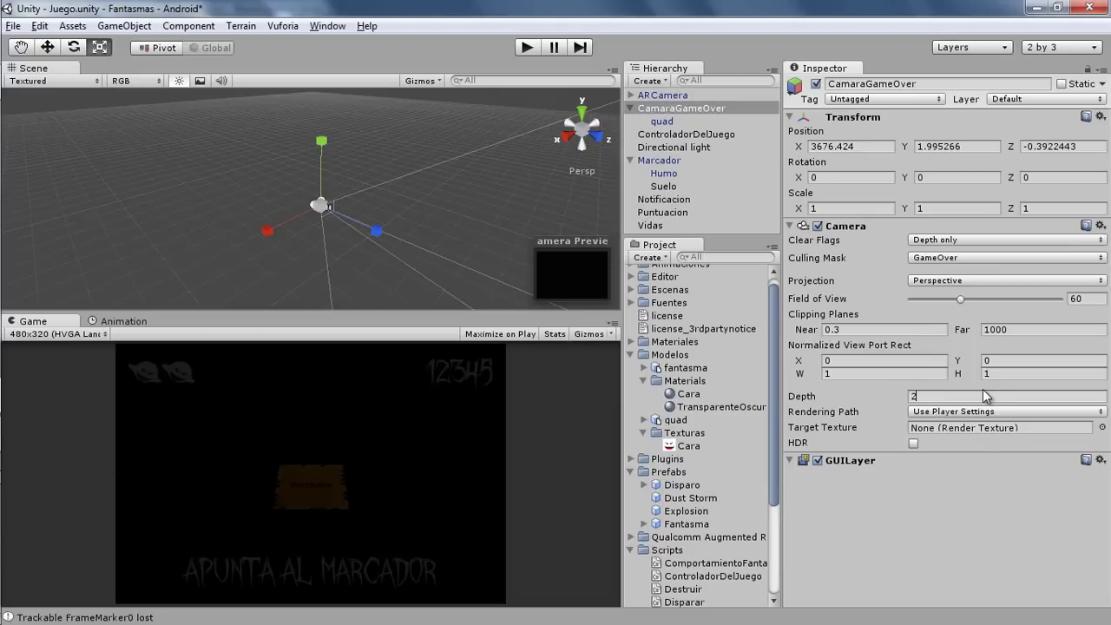
right_click(916, 394)
click(885, 405)
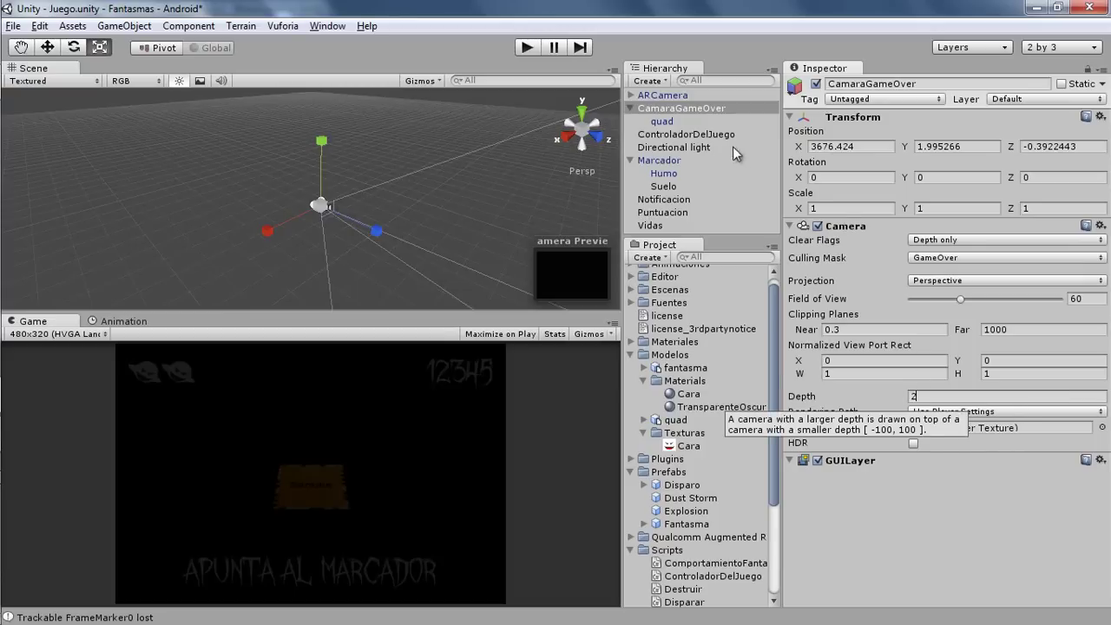
Step: Try Puntuacion on the GameOver layer, set it back to Default, then reselect CamaraGameOver
click(661, 212)
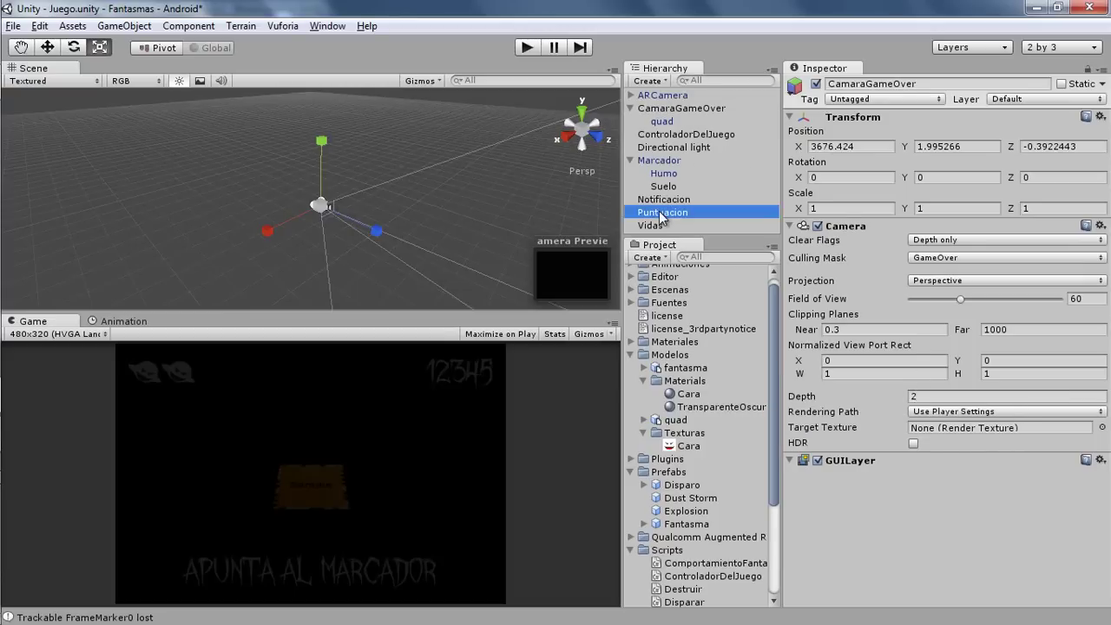
click(998, 99)
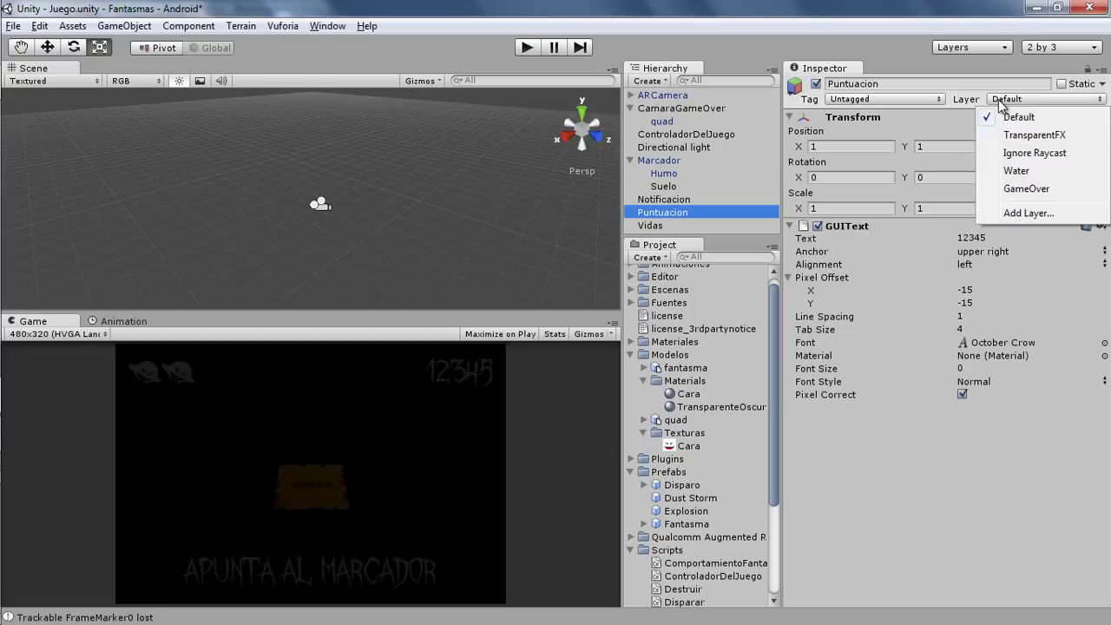
click(1022, 189)
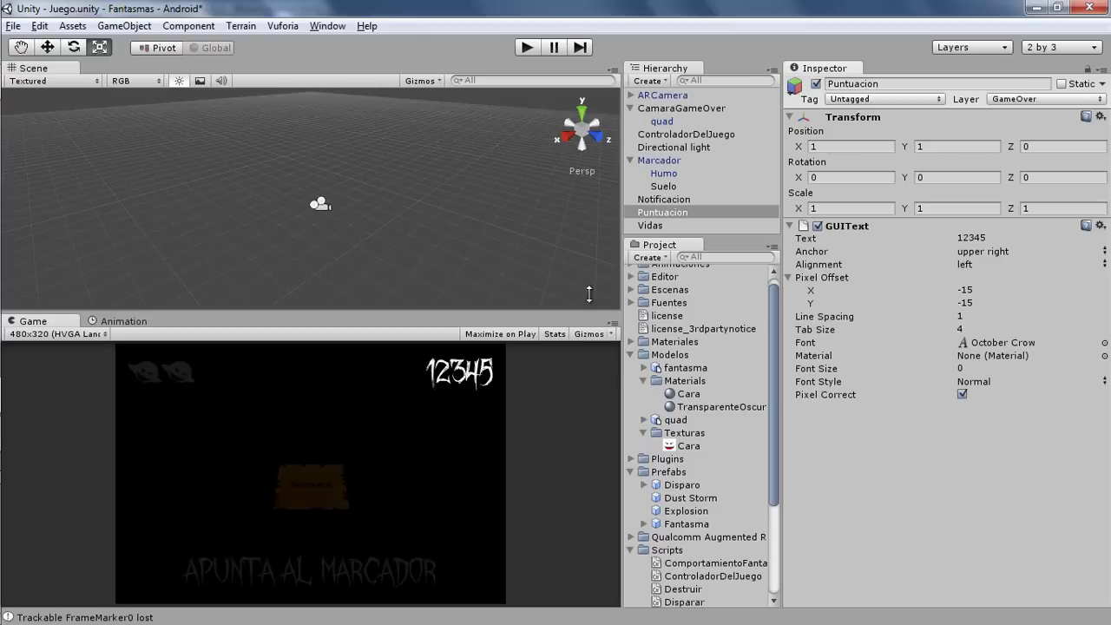
click(1010, 101)
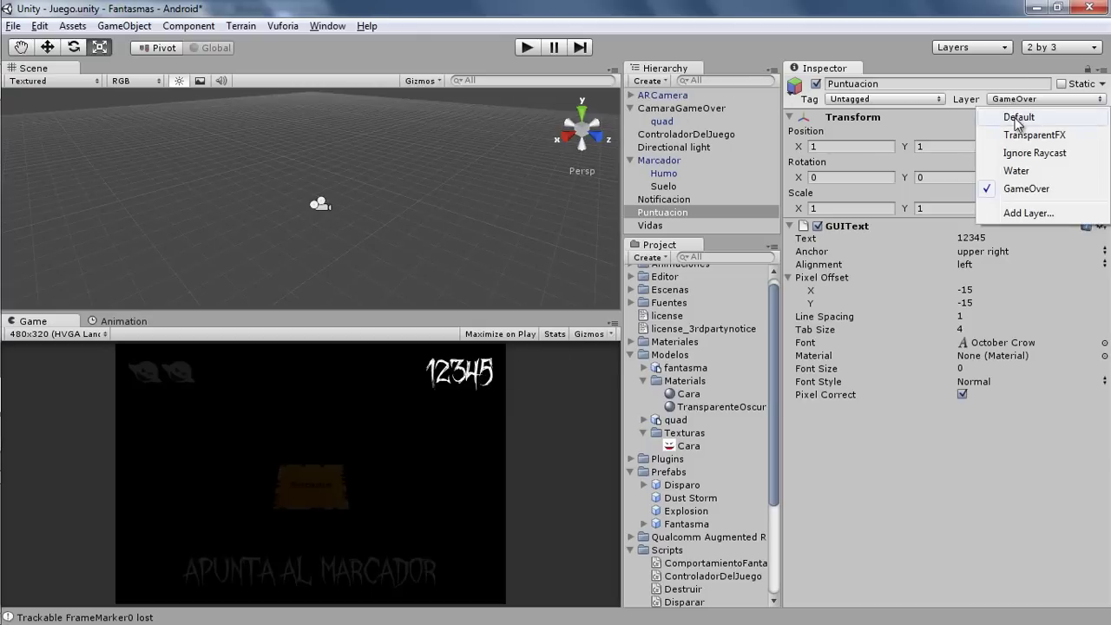
click(1018, 119)
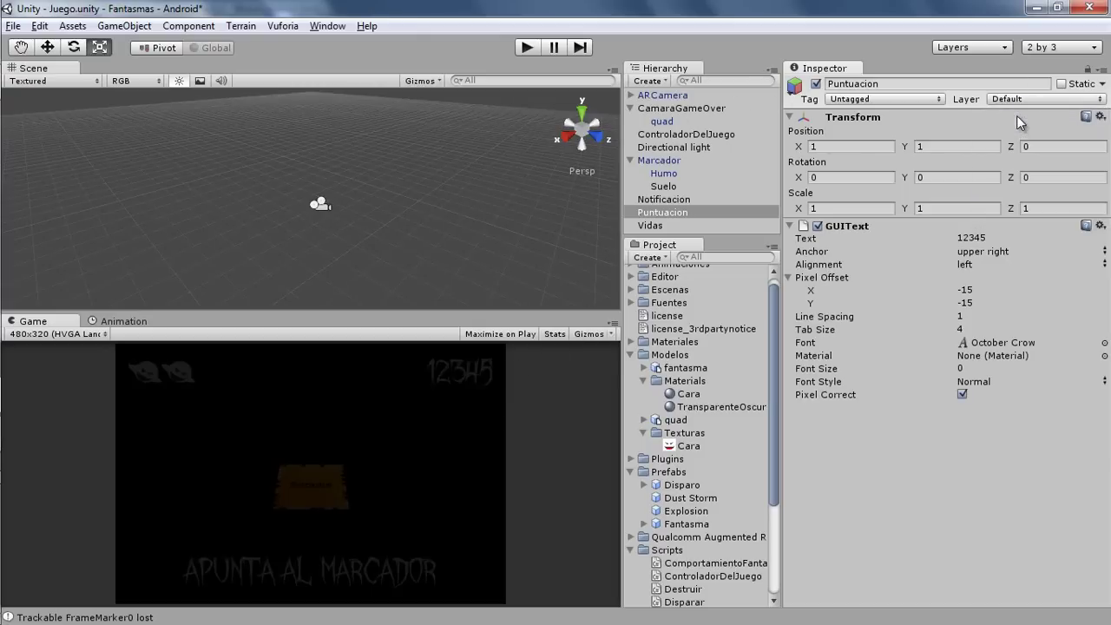
click(666, 105)
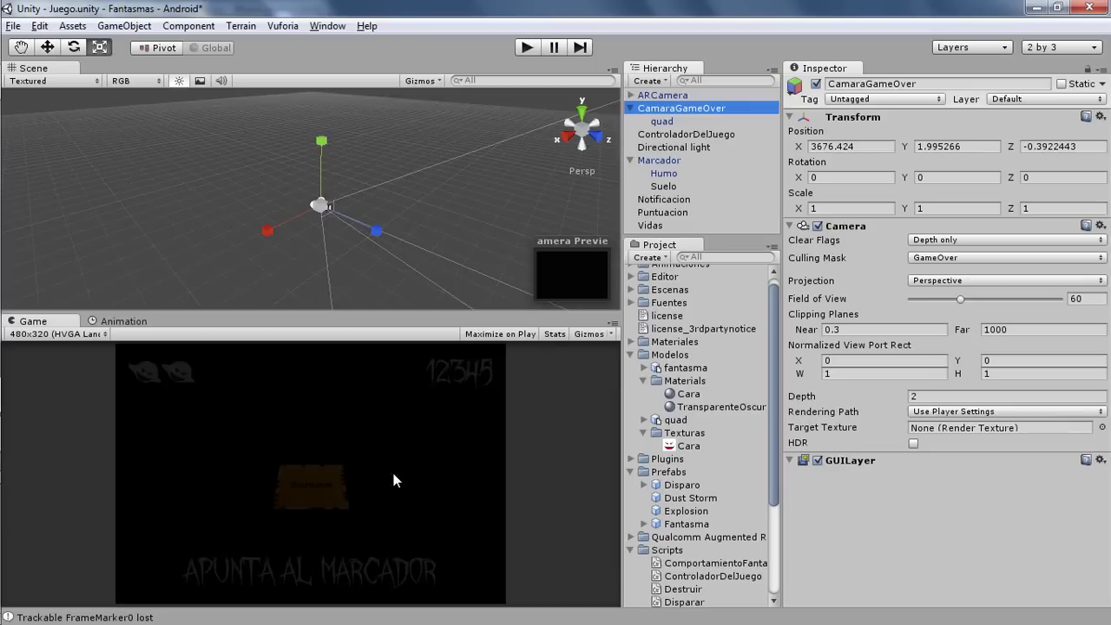
Step: Create a GUI Text, rename it GameOver, and set its Layer to GameOver
click(630, 109)
click(631, 148)
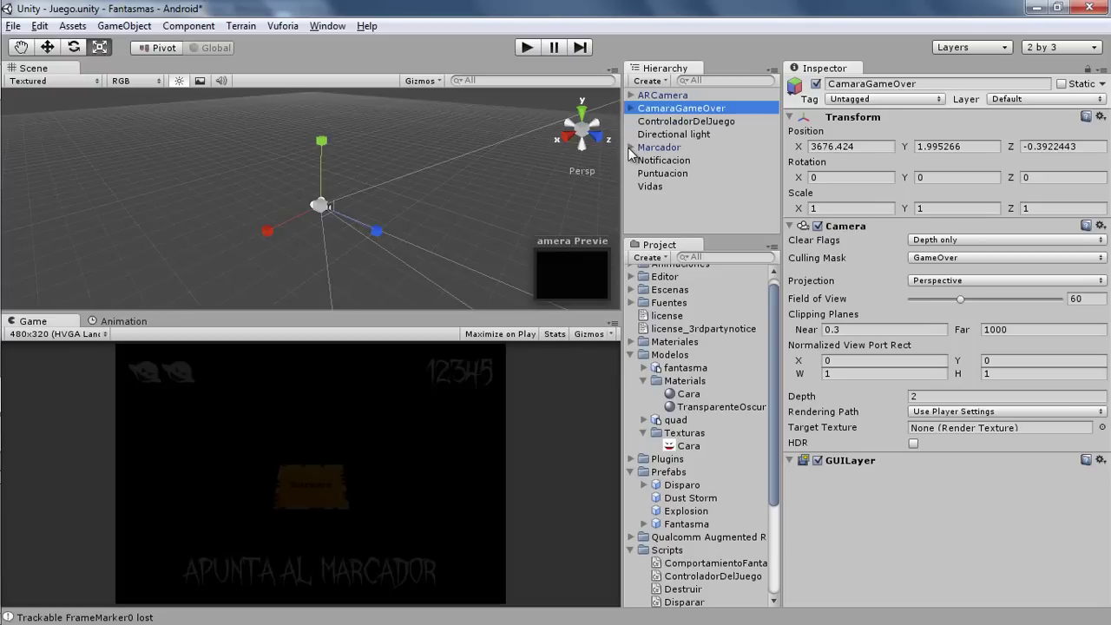
click(649, 80)
click(679, 136)
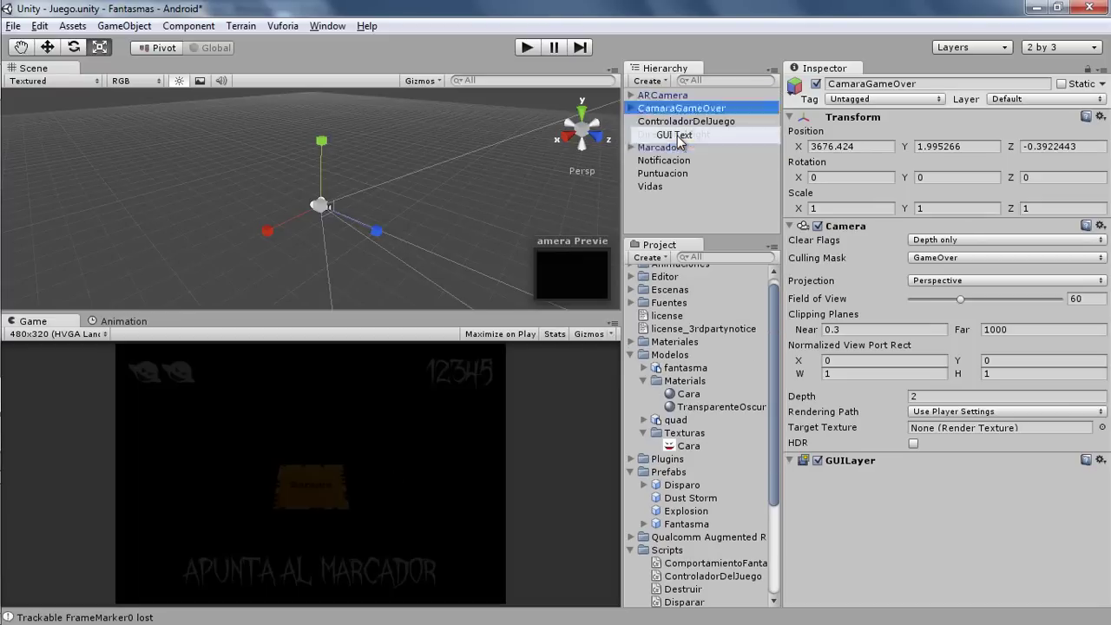
click(664, 149)
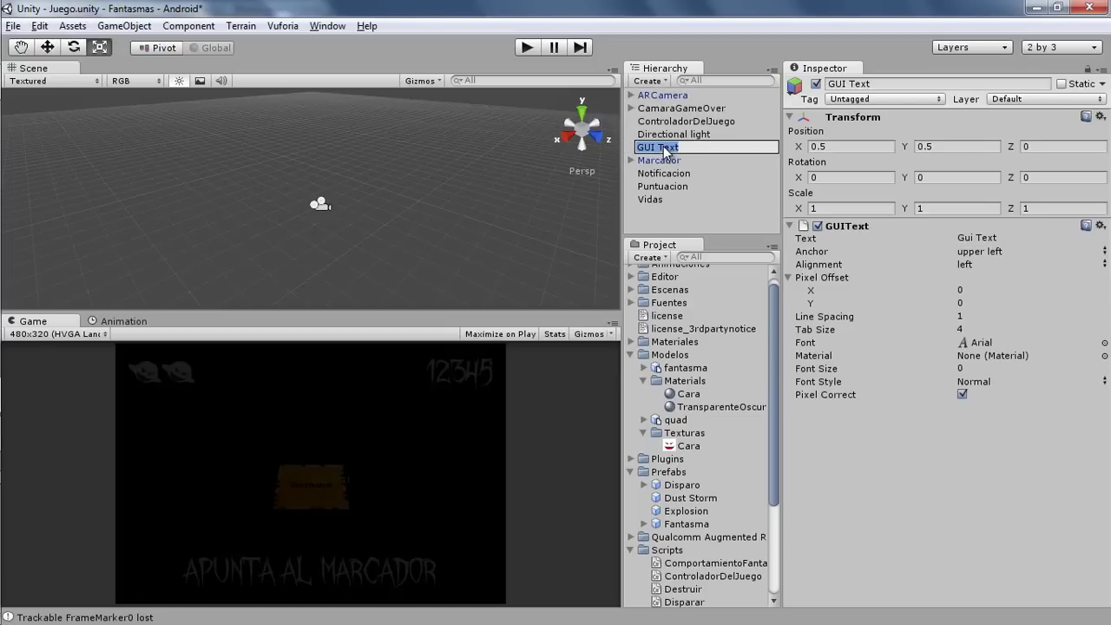
text(GameOv)
text(er)
key(Return)
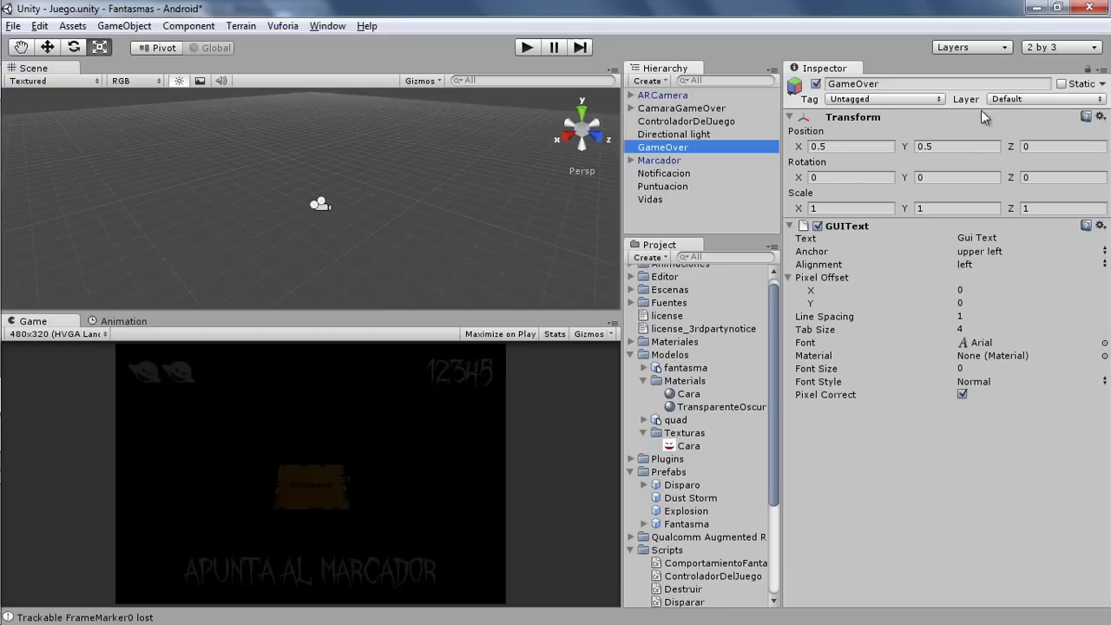
click(1013, 98)
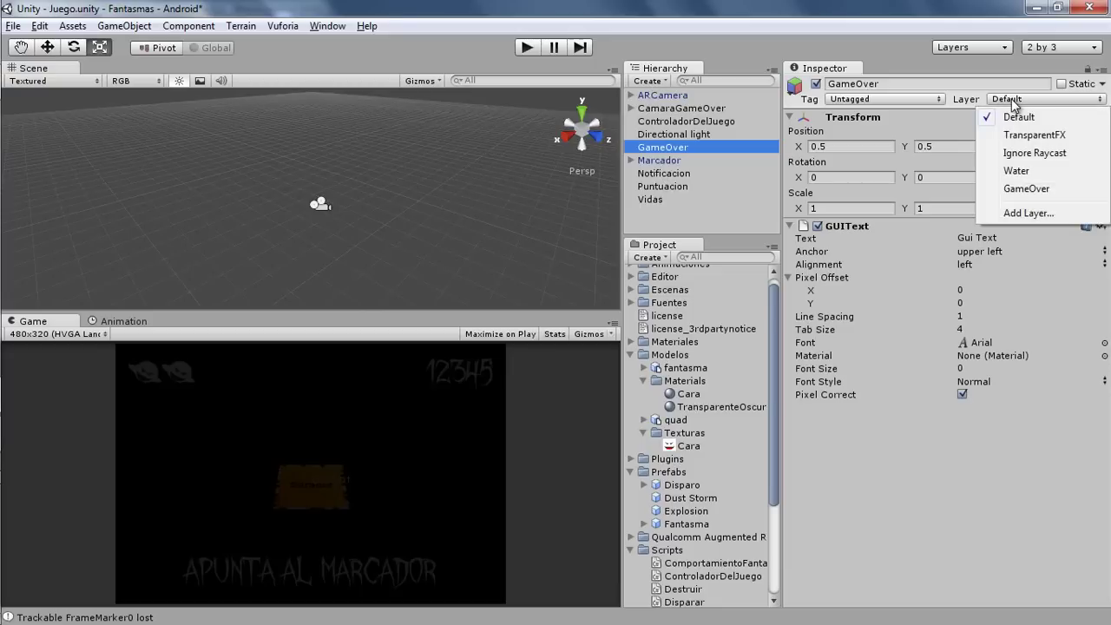
click(1015, 189)
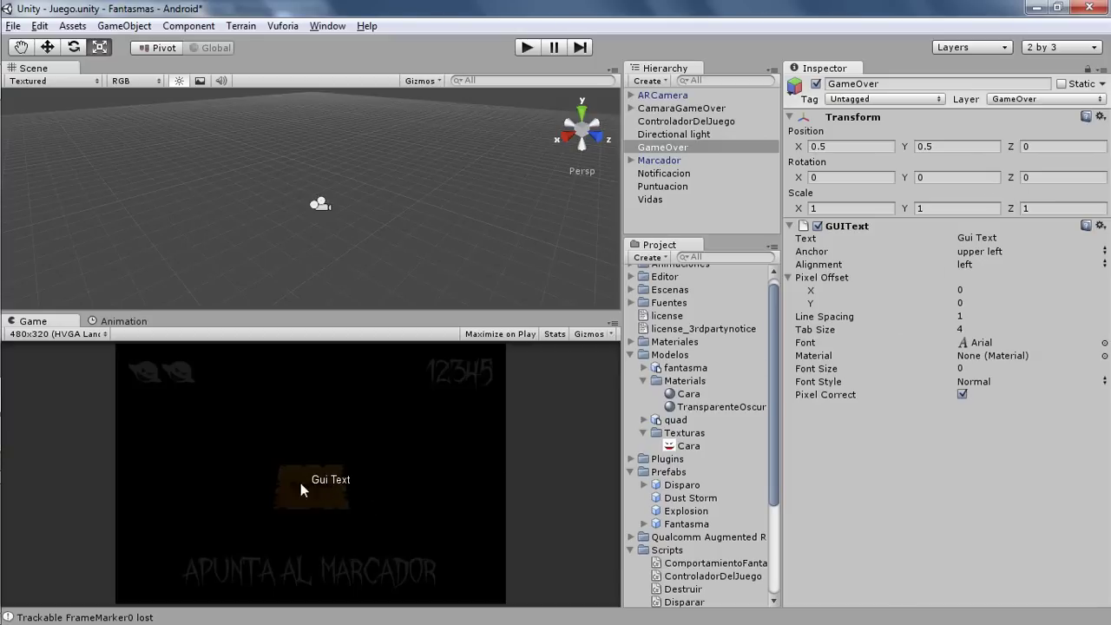
Step: Give the GameOver text the October Crow font, a lower center anchor, and the text 'Game Over!'
click(631, 303)
drag(682, 316, 983, 347)
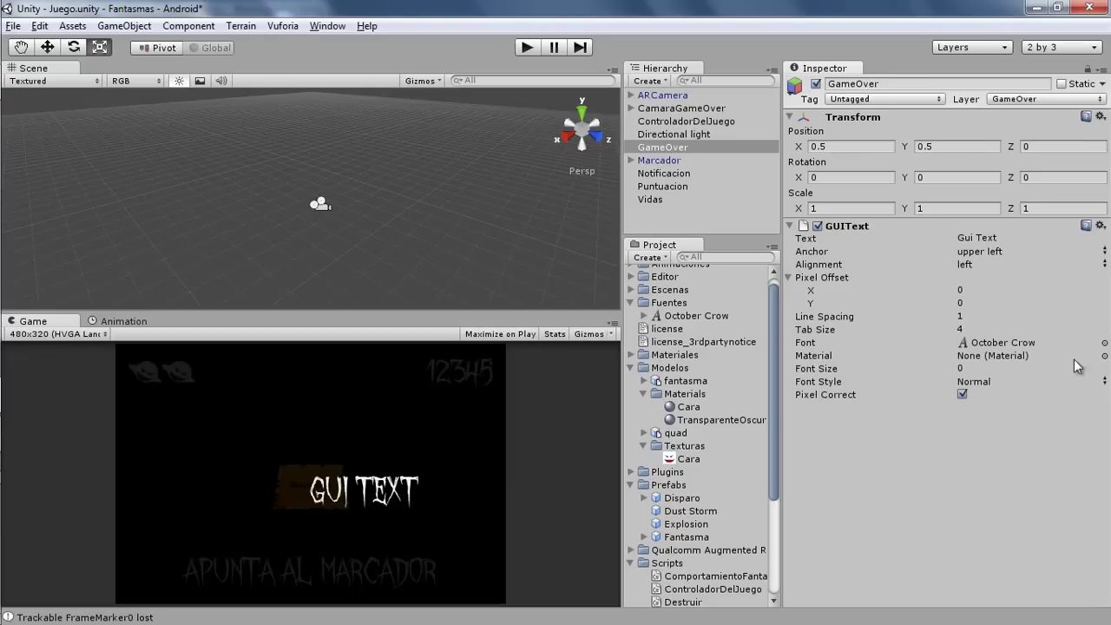
click(978, 252)
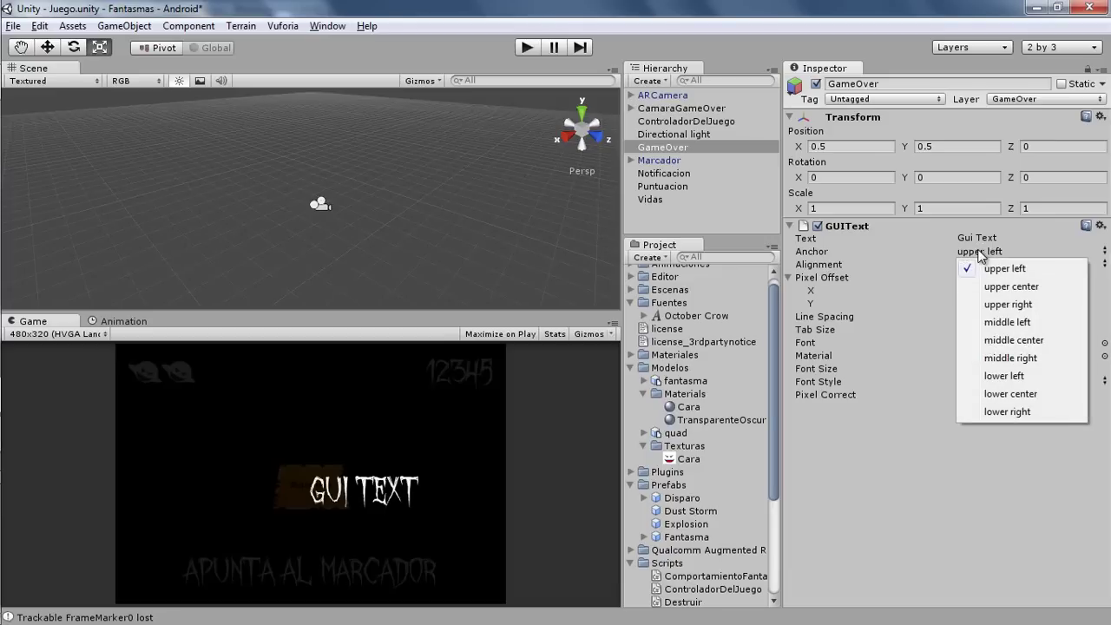
click(1009, 395)
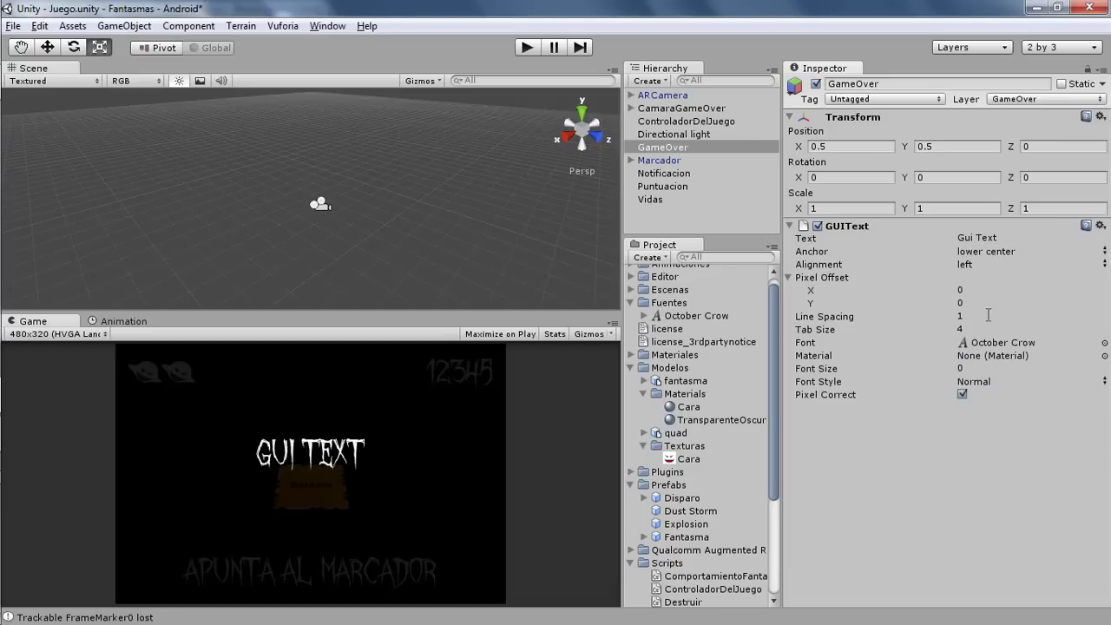
click(979, 239)
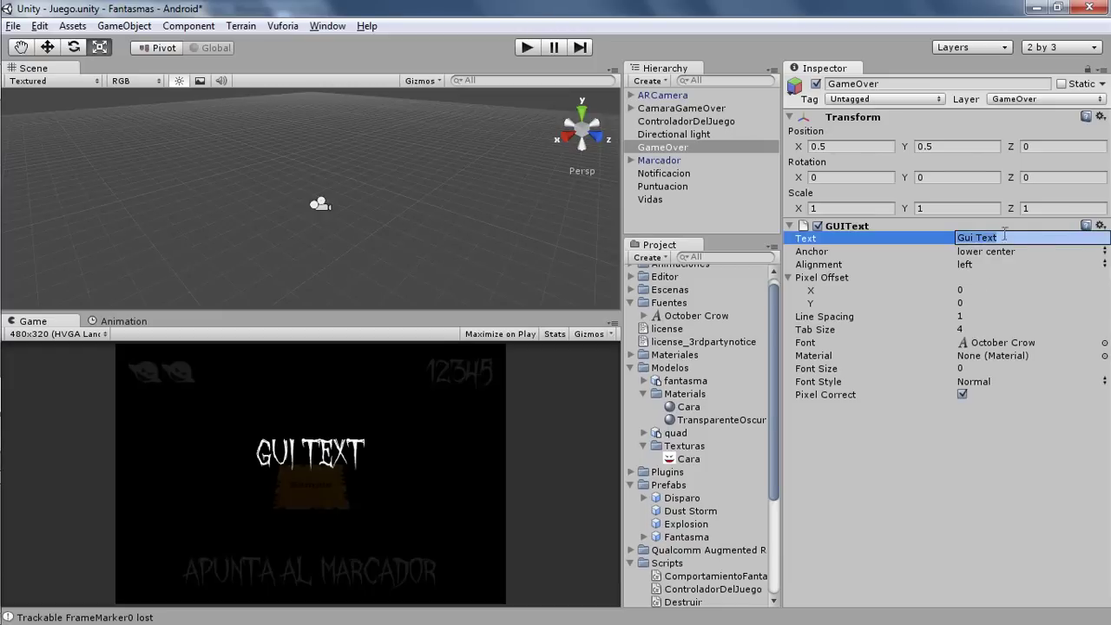
text(Game)
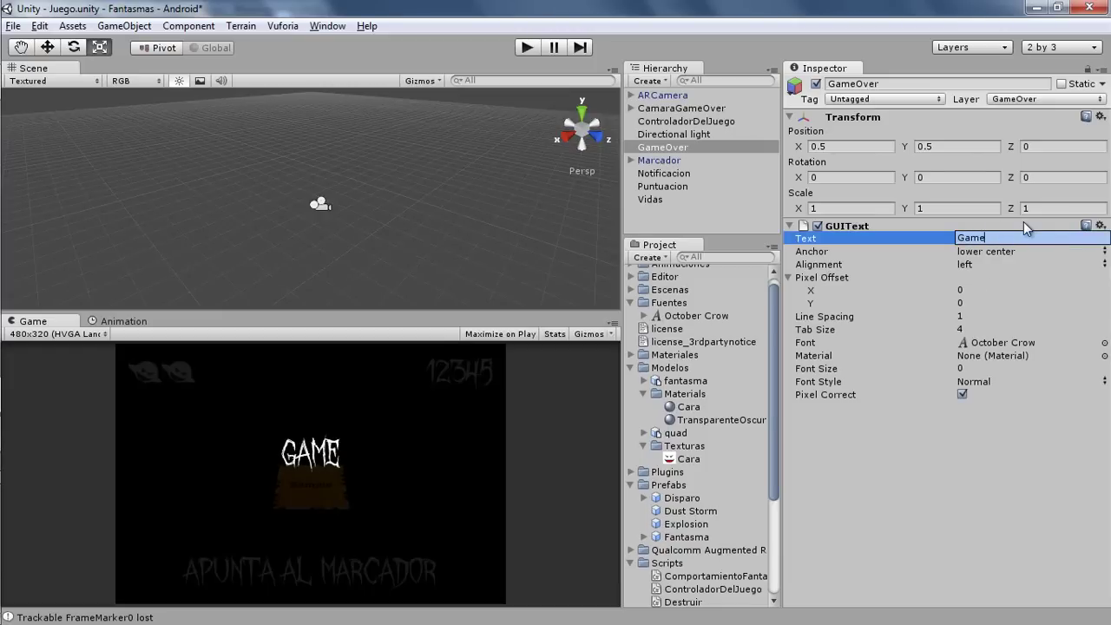
text( Over!)
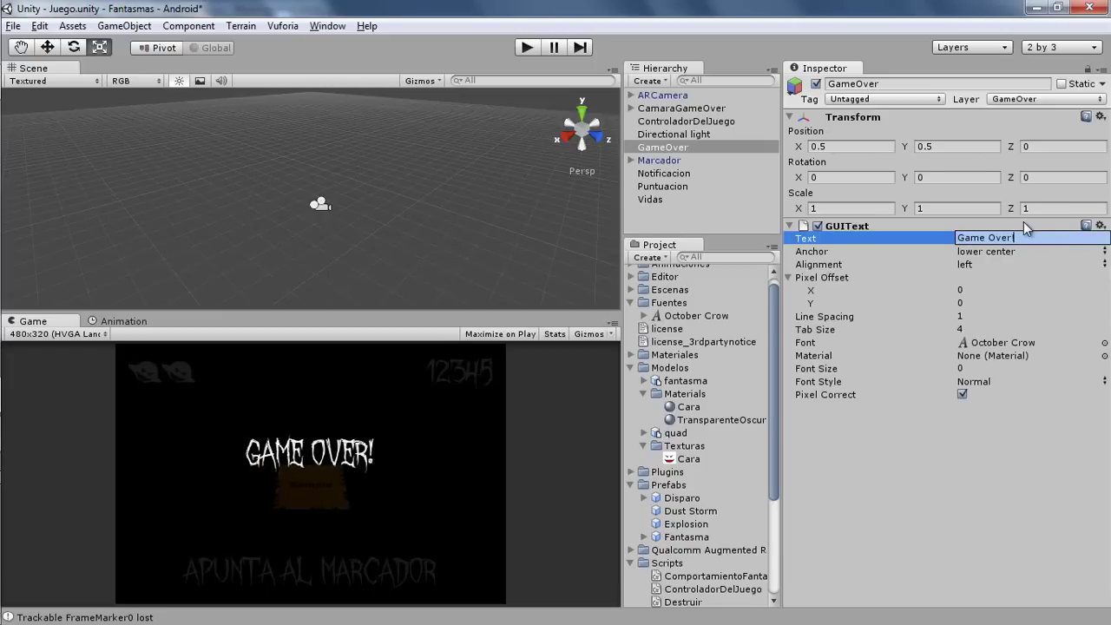
key(Return)
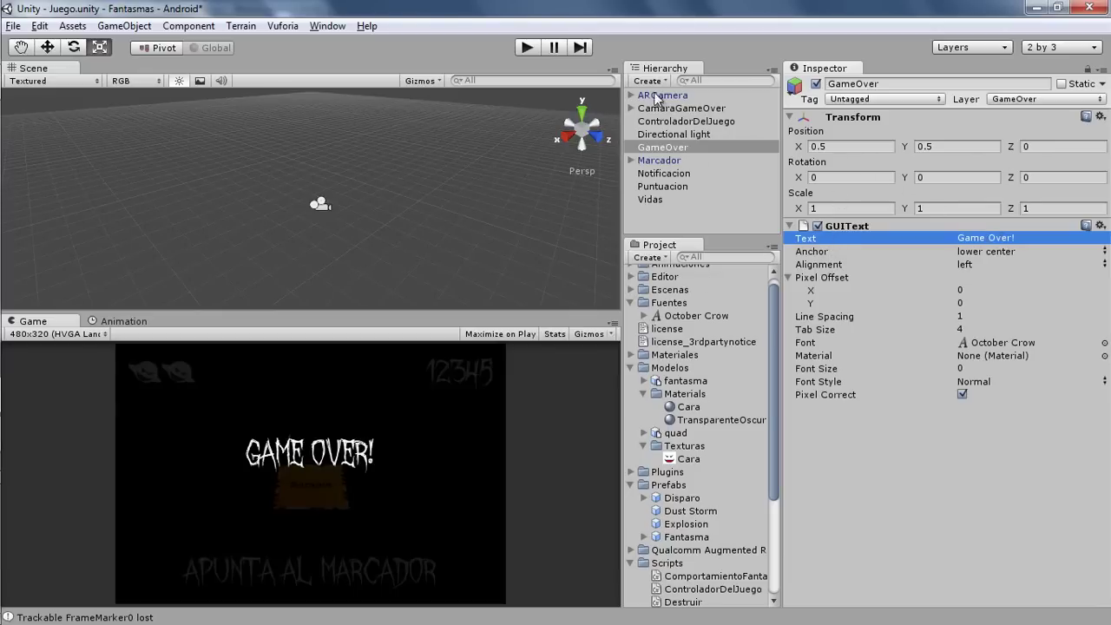
Step: Create another GUI Text named GameOverText showing 12345
click(656, 215)
click(649, 82)
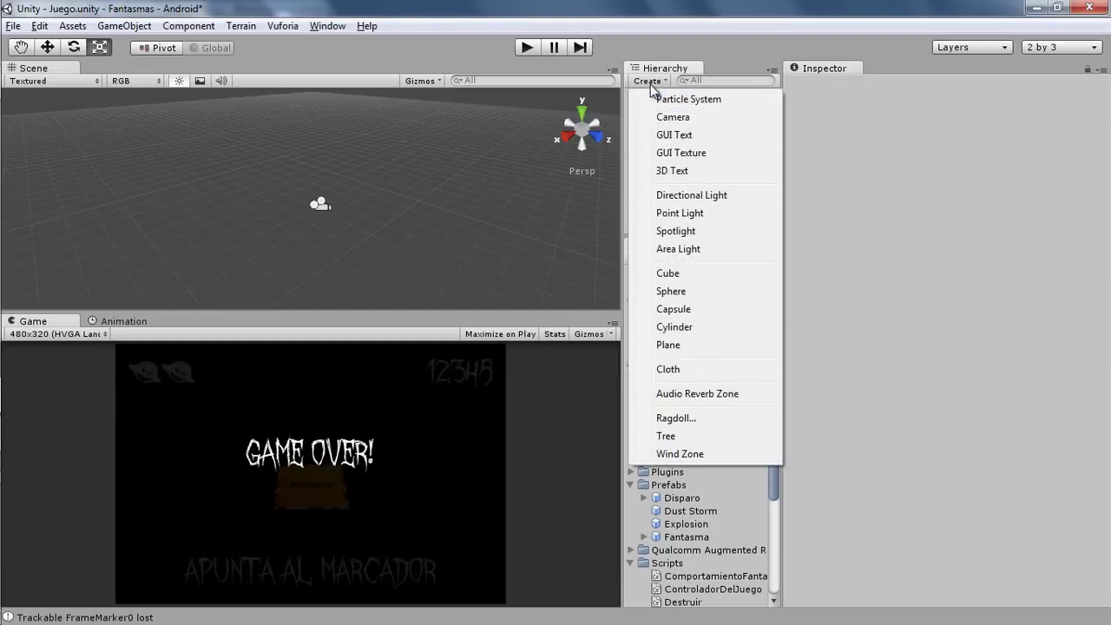
click(676, 136)
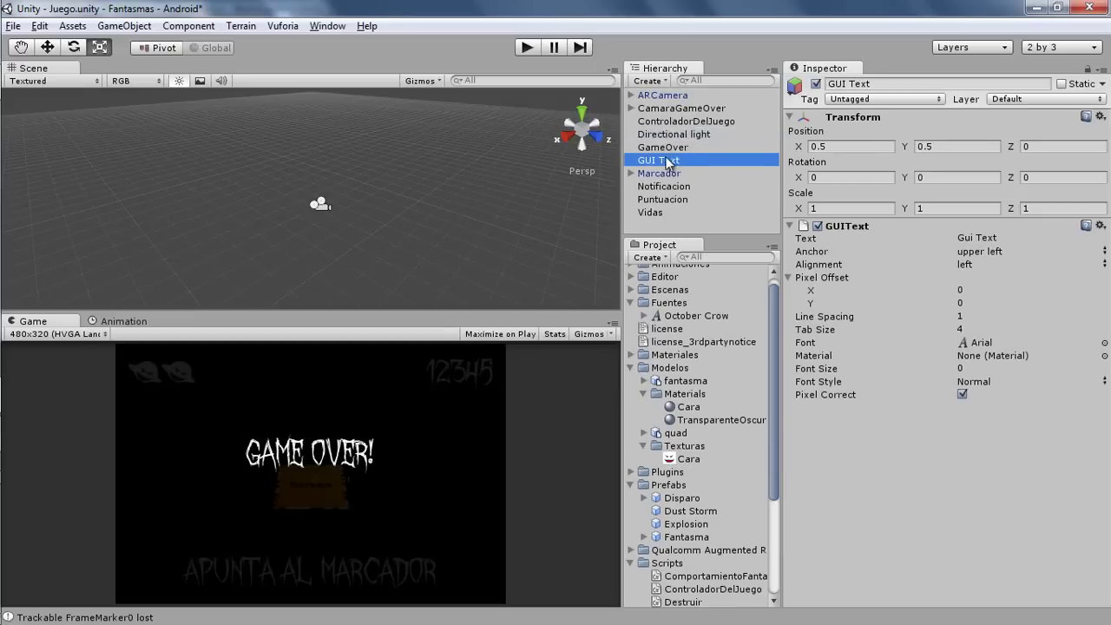
click(663, 163)
text(Gam)
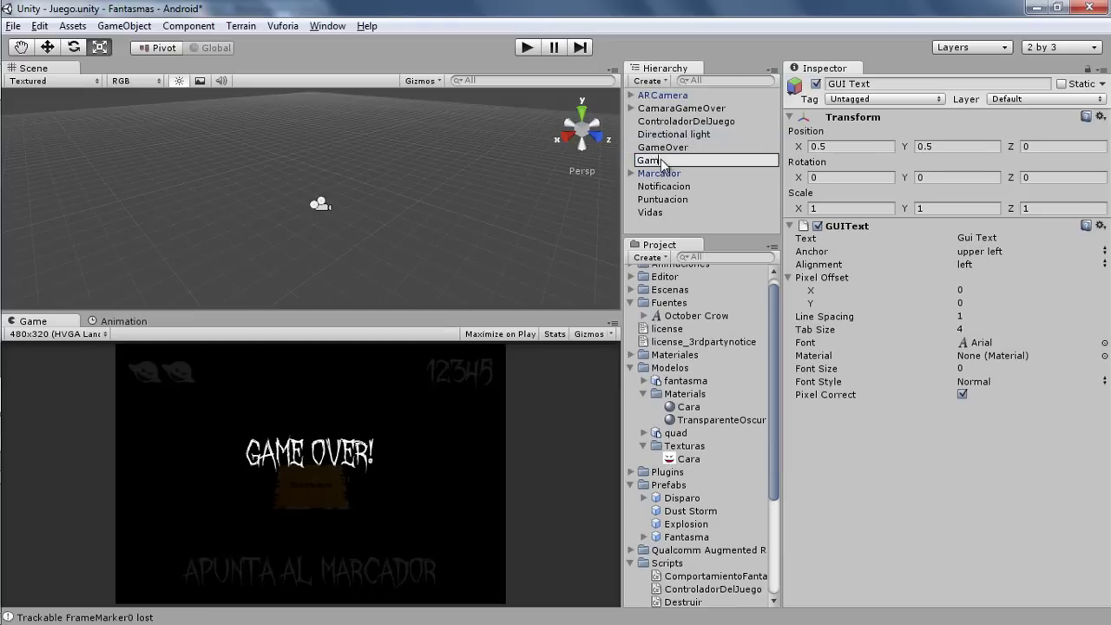
text(eOverTe)
text(xt)
key(Return)
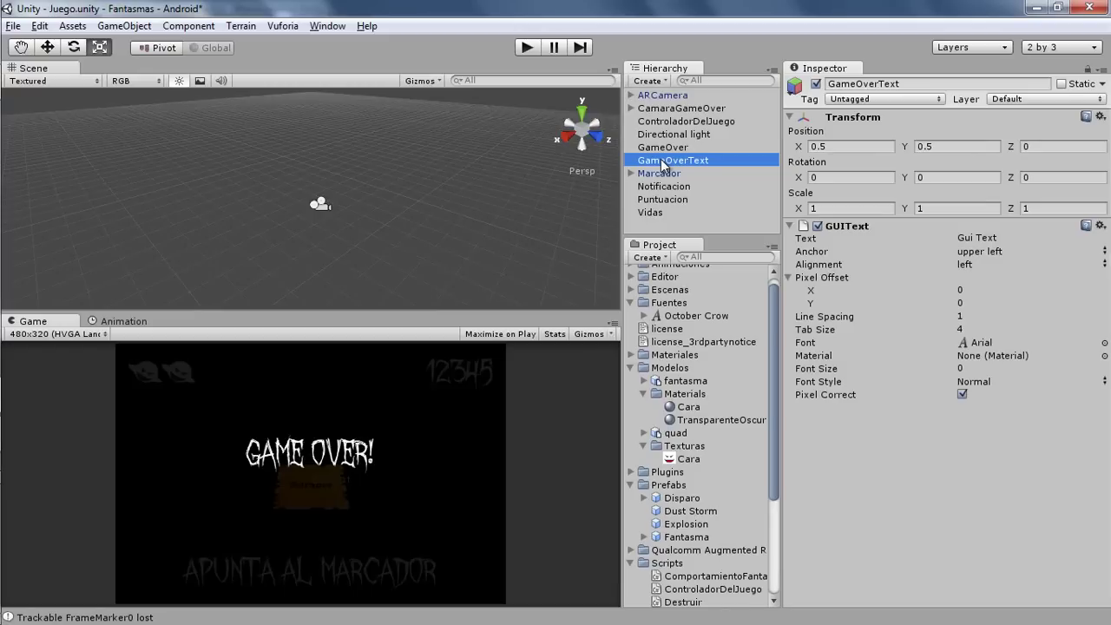
click(1000, 237)
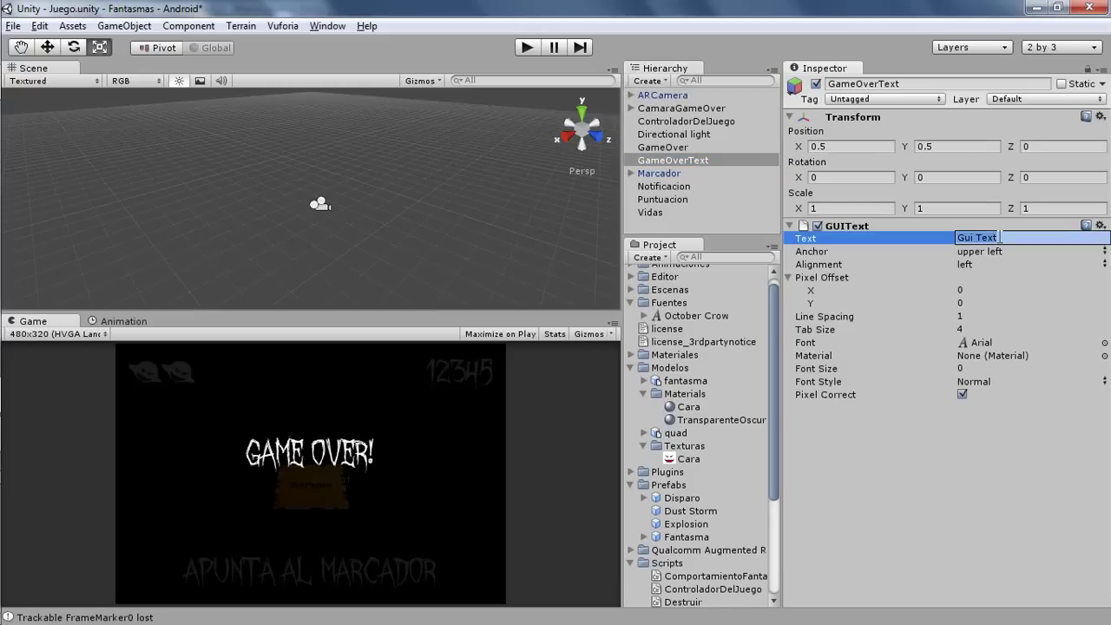
text(12345)
key(Return)
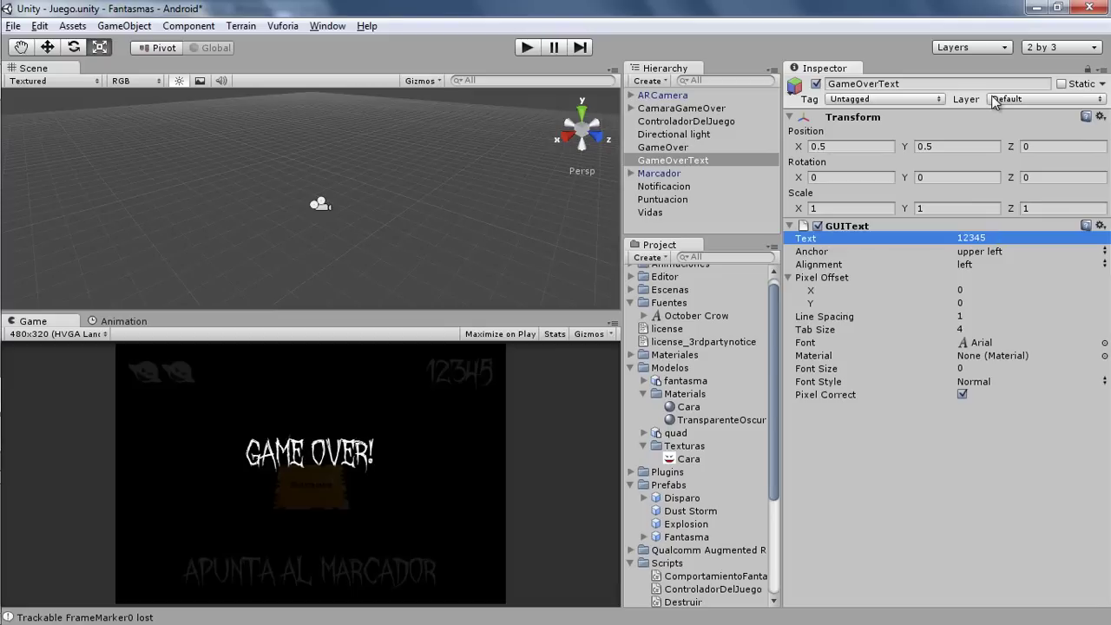
Step: Put GameOverText on the GameOver layer with October Crow font, anchored upper center
click(998, 99)
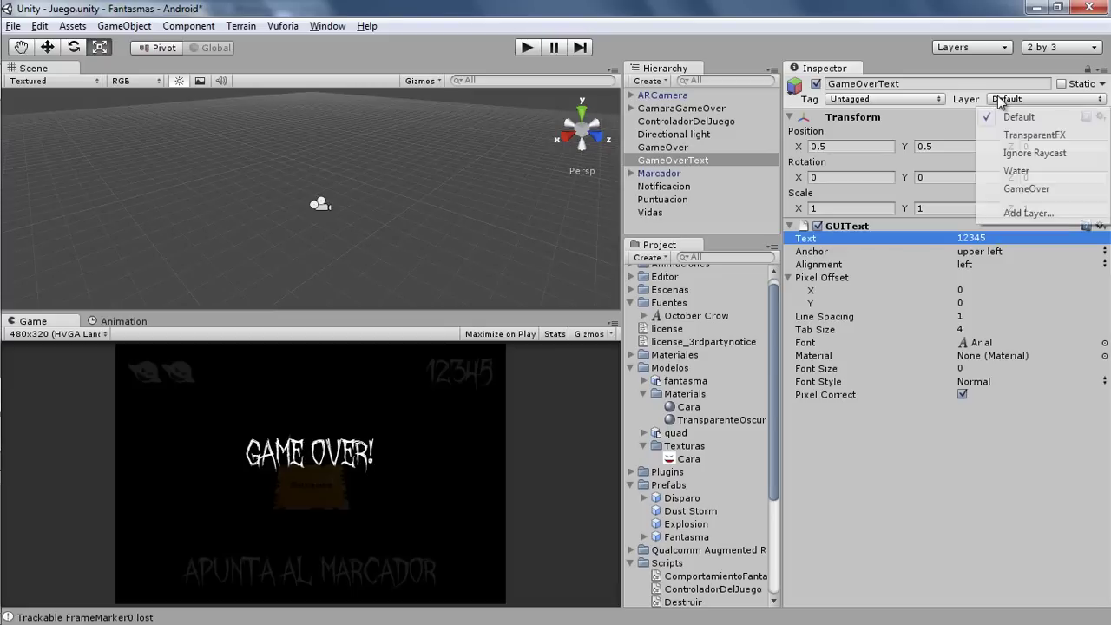
click(1024, 189)
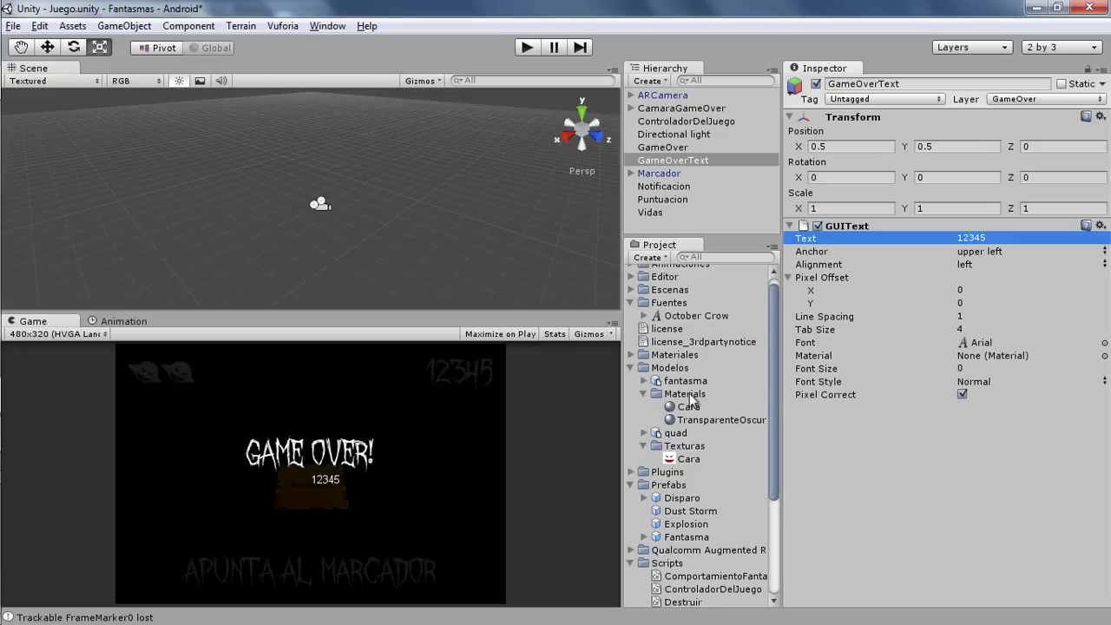
drag(673, 315, 994, 348)
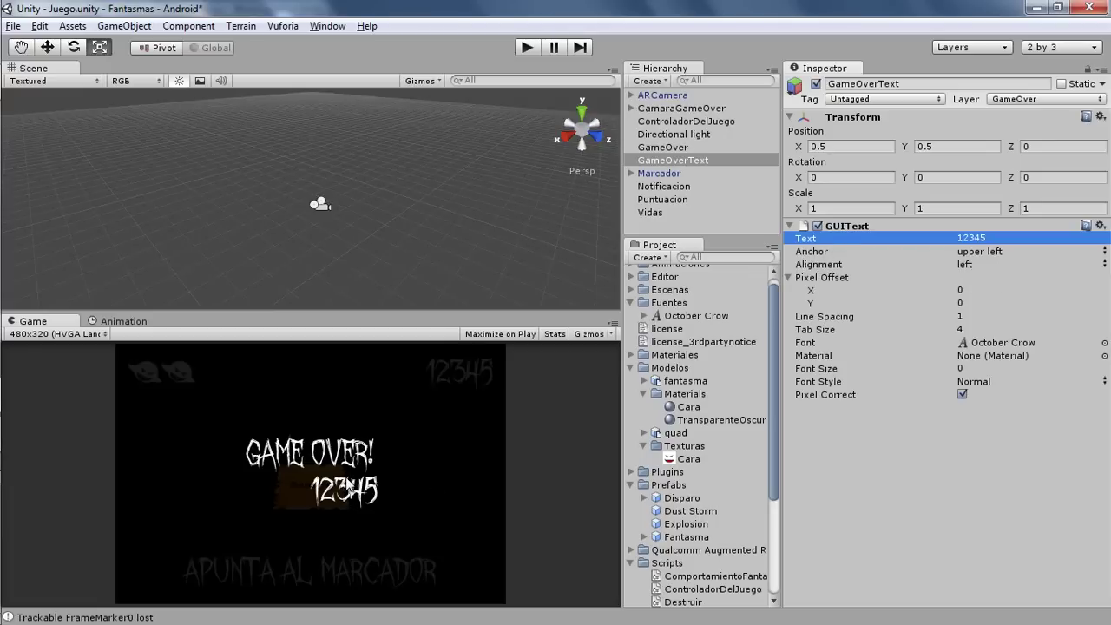
click(985, 252)
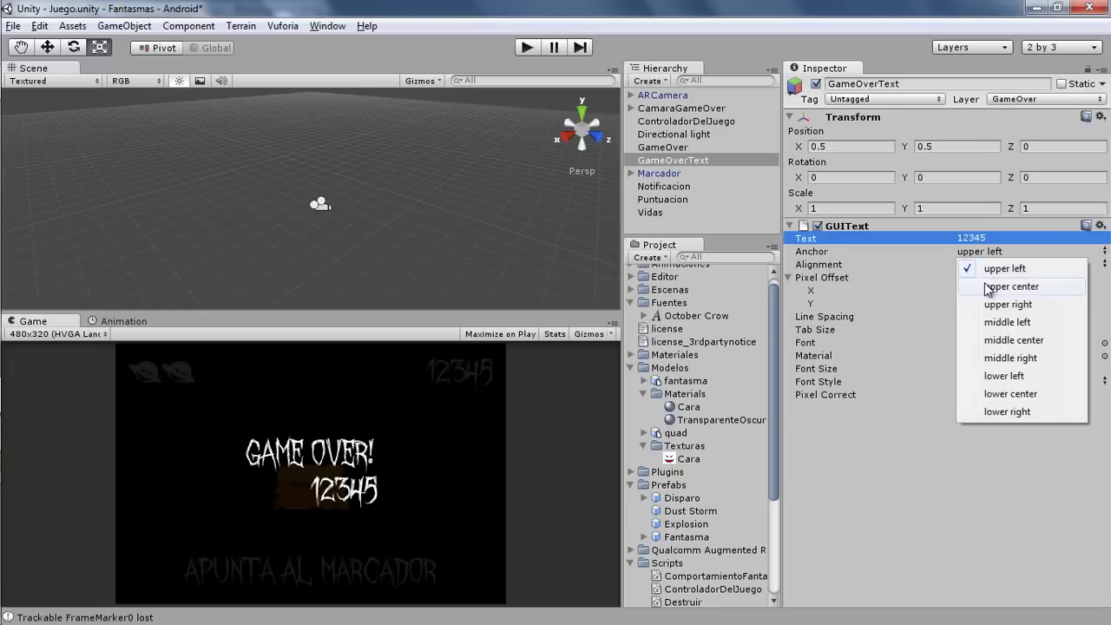
click(987, 287)
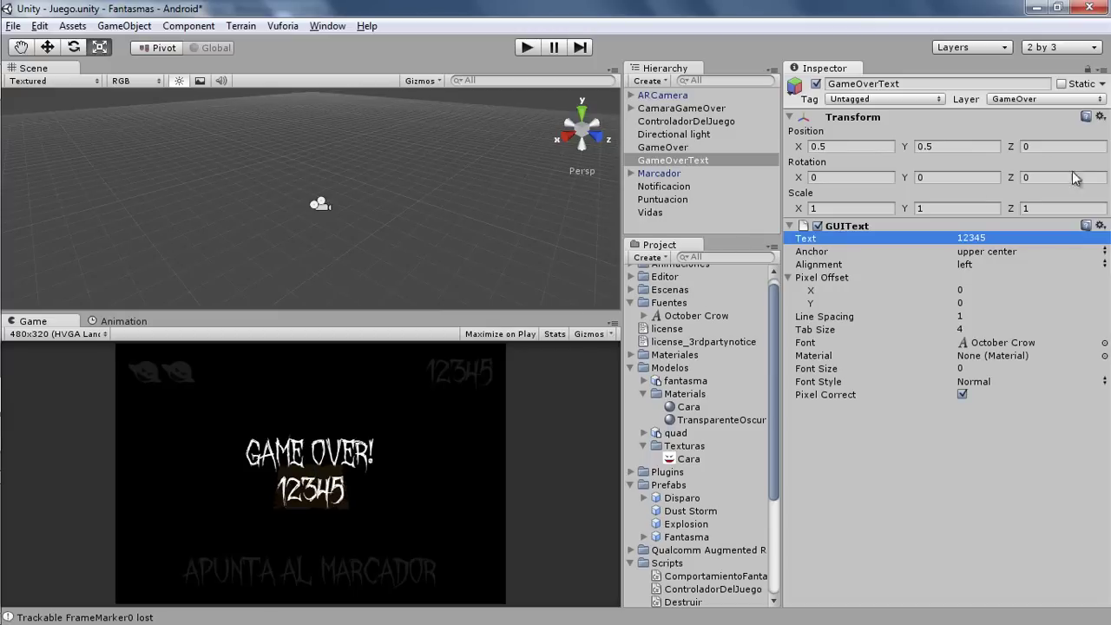
Step: Select GameOver and GameOverText and nest both under CamaraGameOver in the Hierarchy
ctrl+click(657, 151)
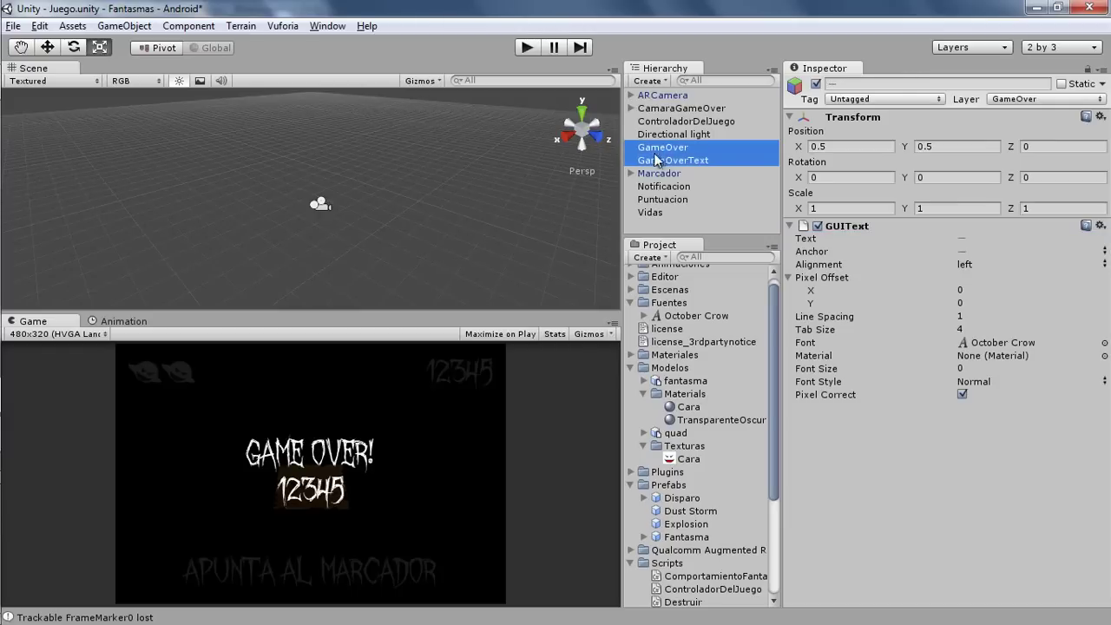
click(630, 108)
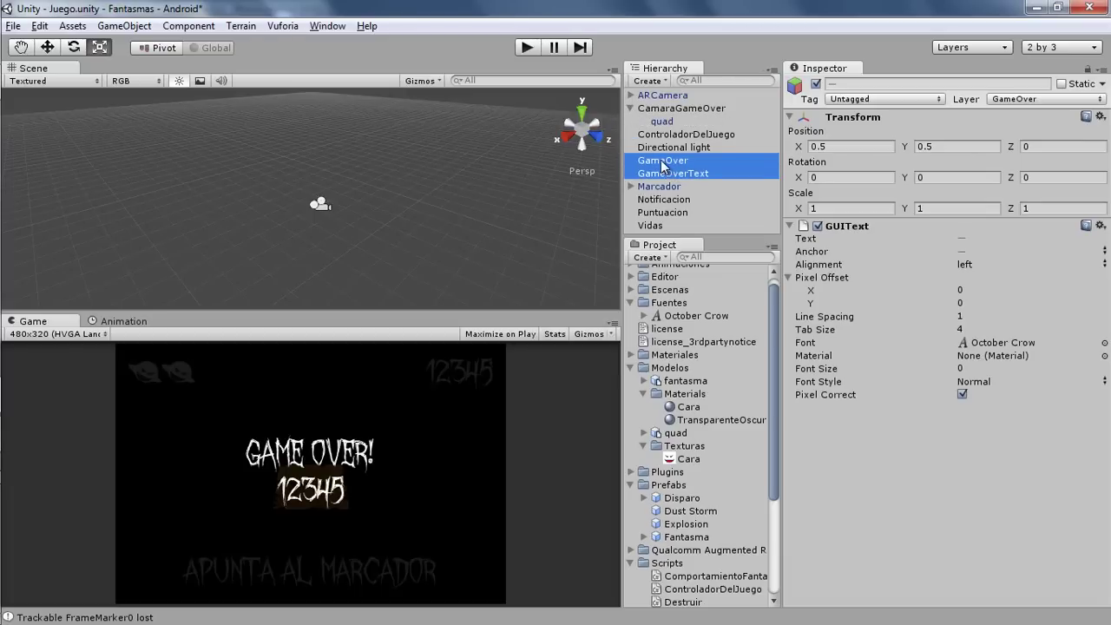
drag(664, 163, 665, 111)
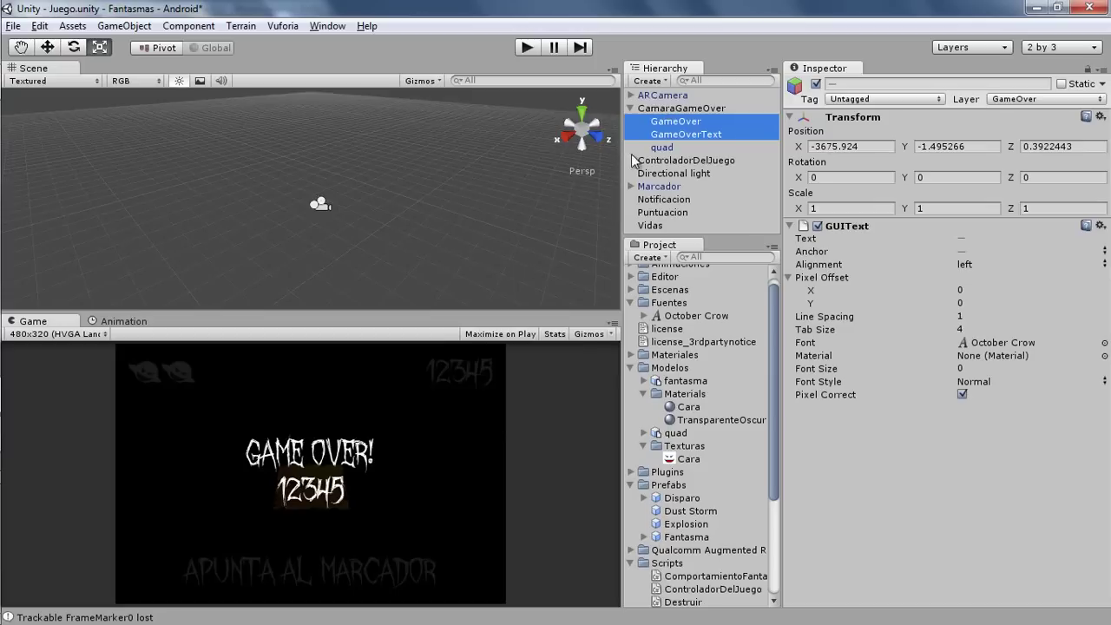
Step: Untick CamaraGameOver's active checkbox in the Inspector, deactivating its children too
click(653, 109)
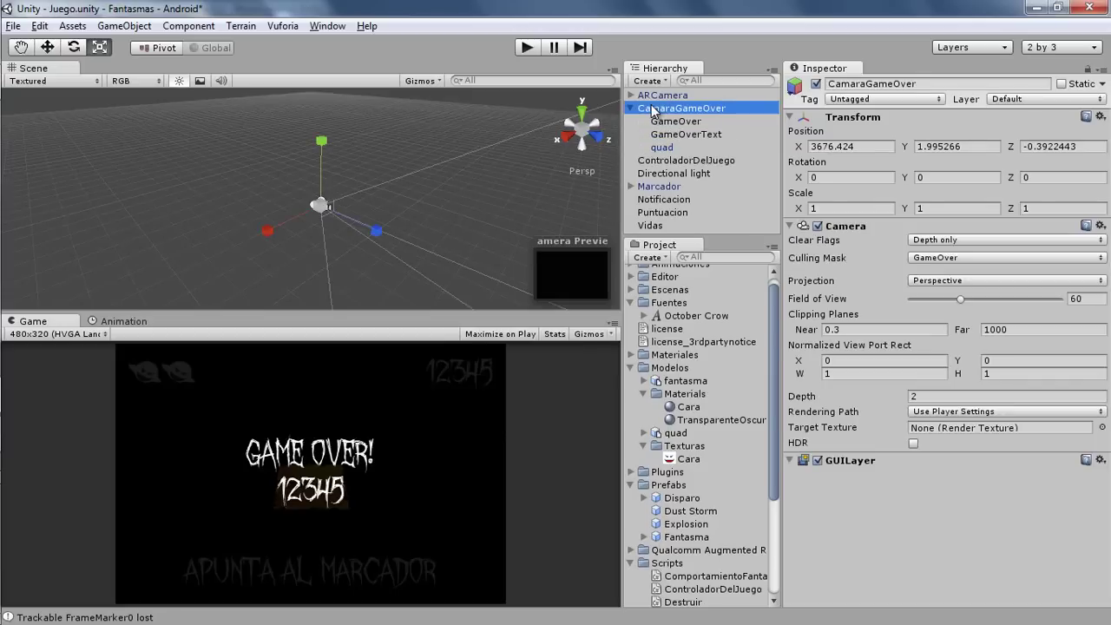
click(816, 84)
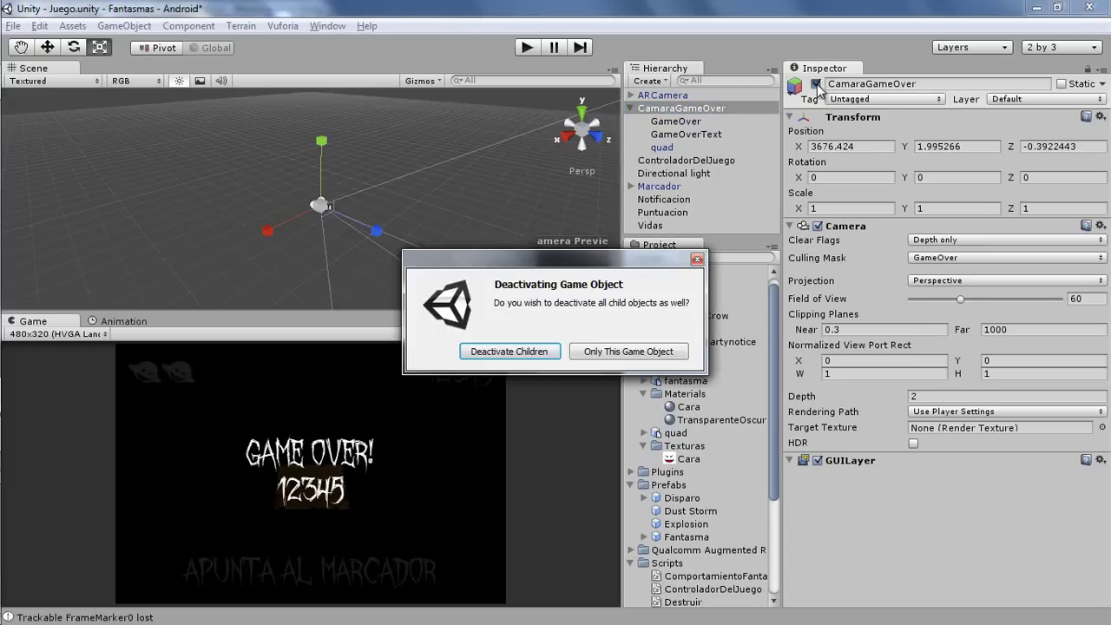
click(525, 352)
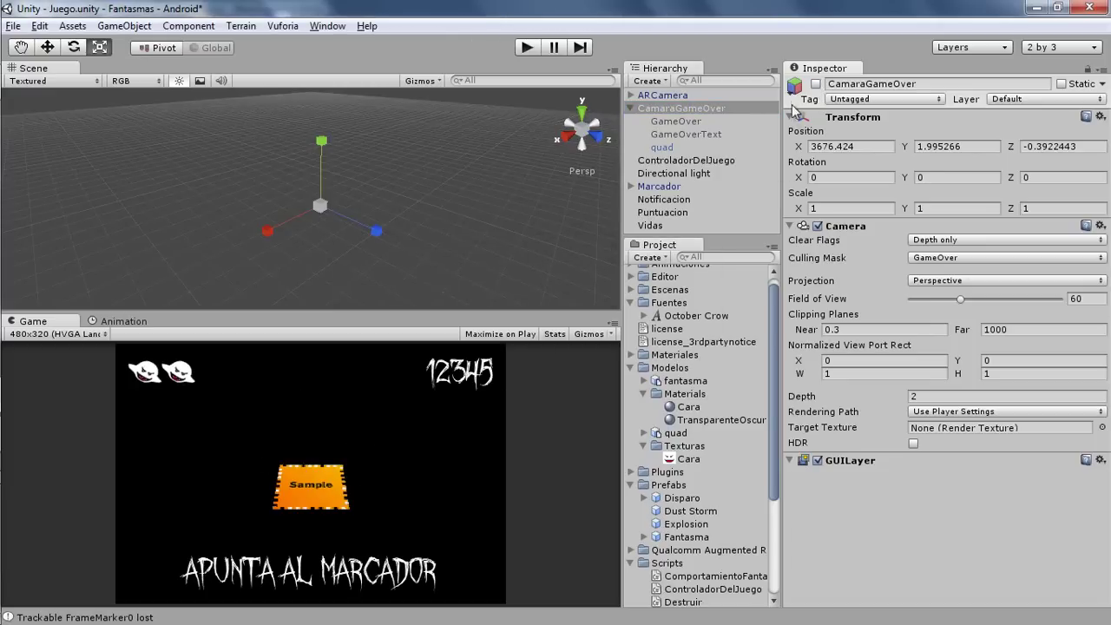
click(816, 84)
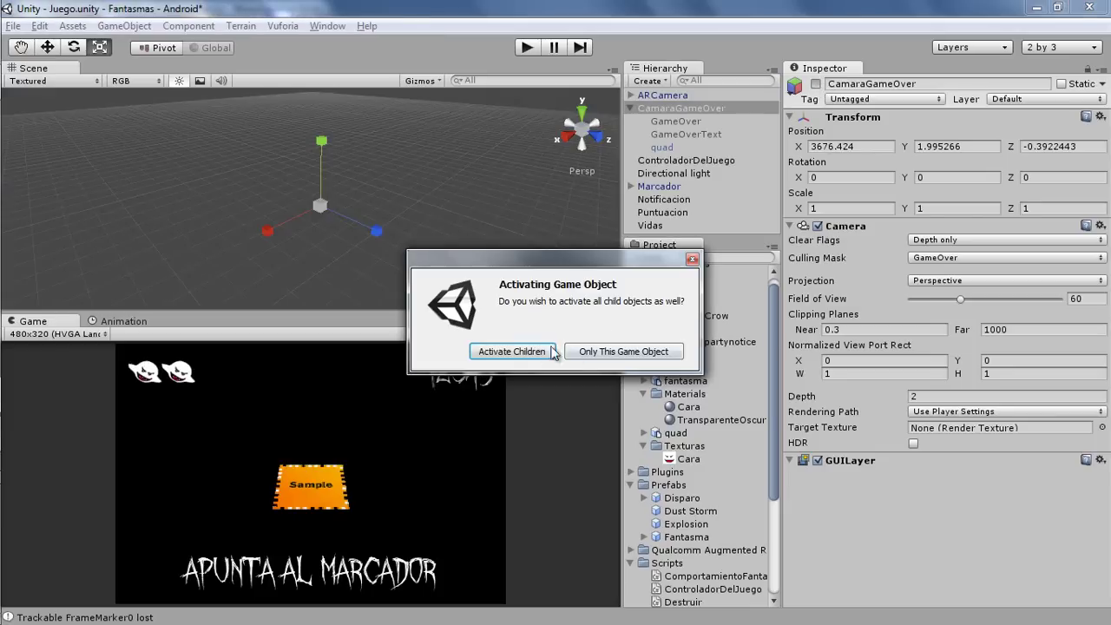
click(506, 352)
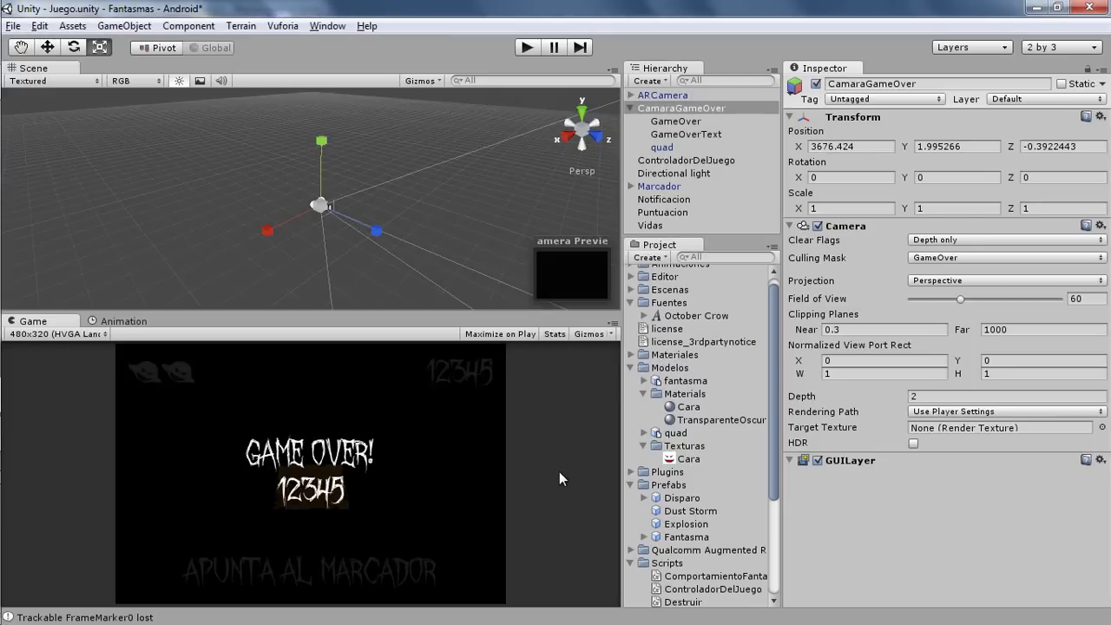
click(817, 84)
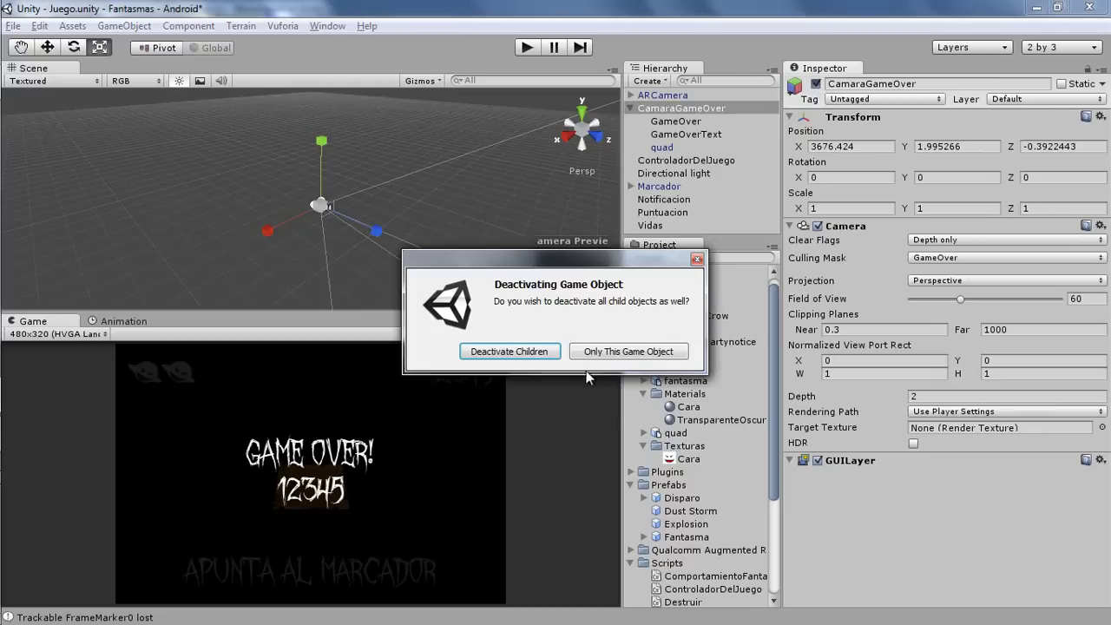
click(537, 354)
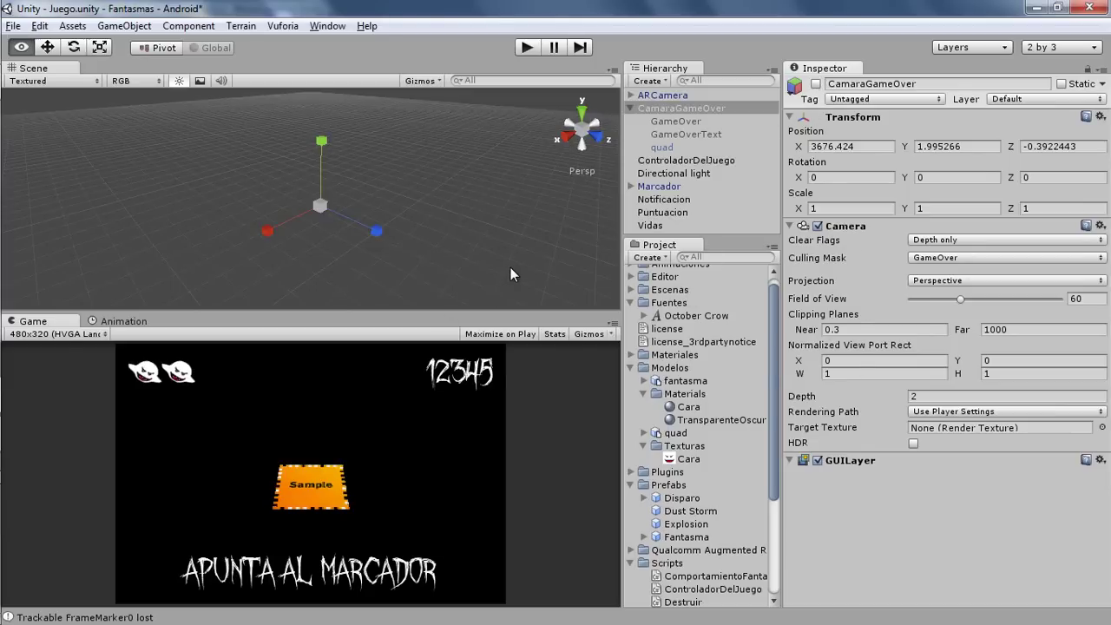
key(alt+Tab)
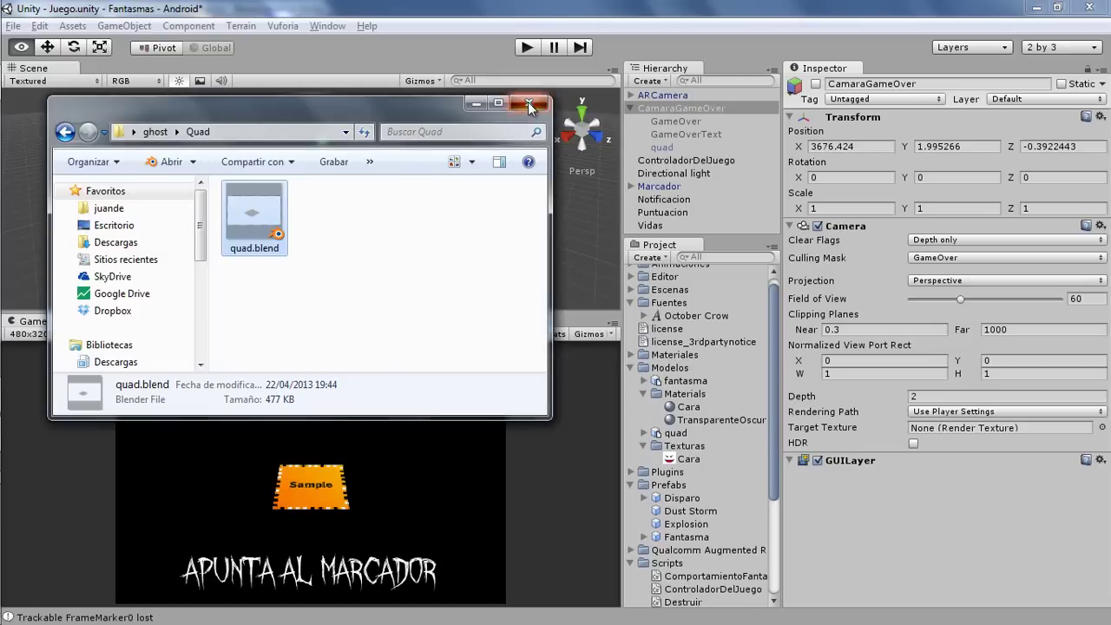
Step: Close the stray quad folder window, review GameOver.cs, and come back to Unity
click(523, 104)
key(alt+Tab)
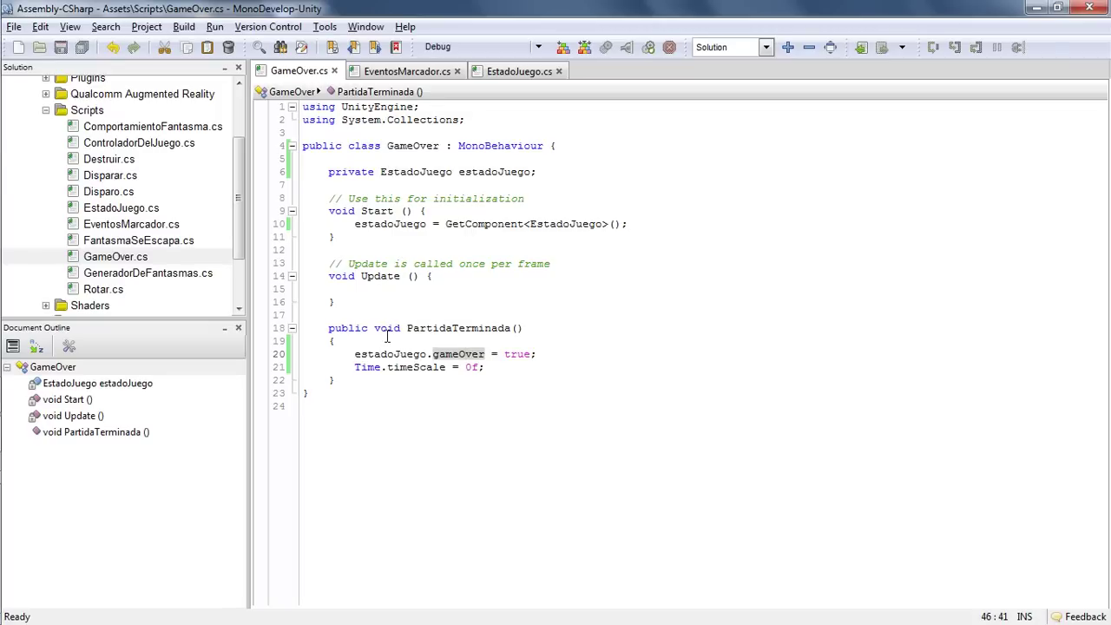
click(499, 367)
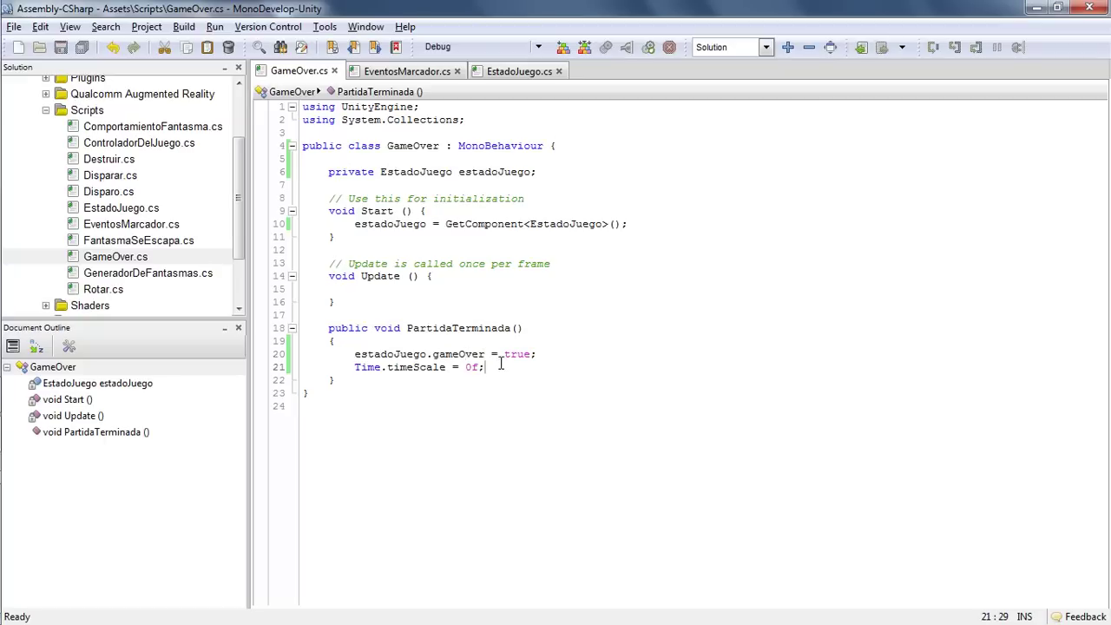
key(alt+Tab)
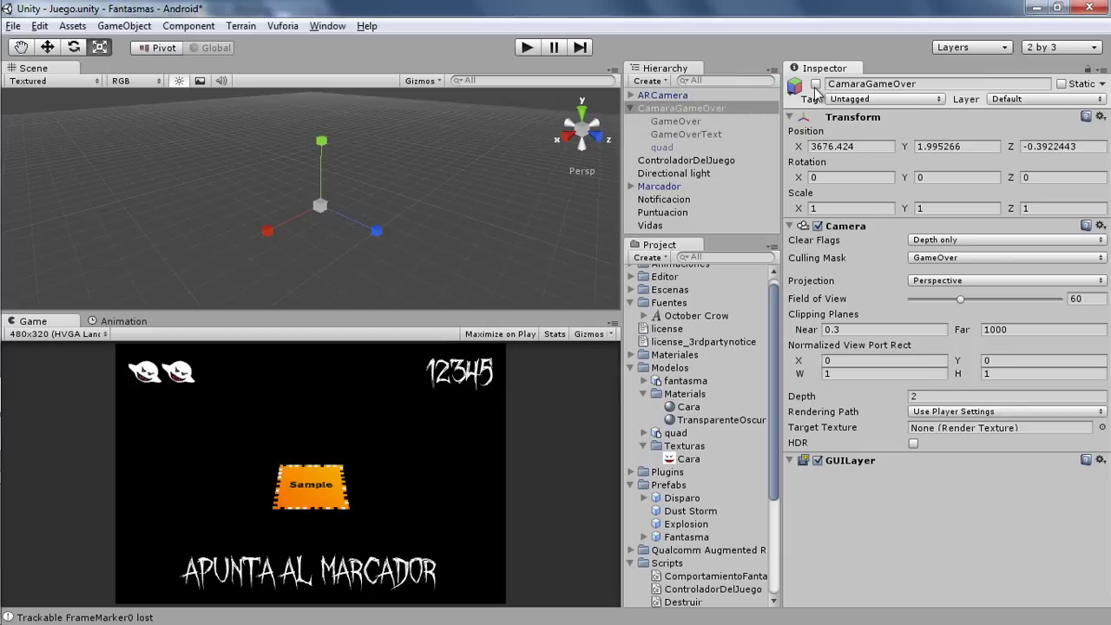
Step: Open the GameOver script from ControladorDelJuego's Inspector
click(677, 96)
click(688, 157)
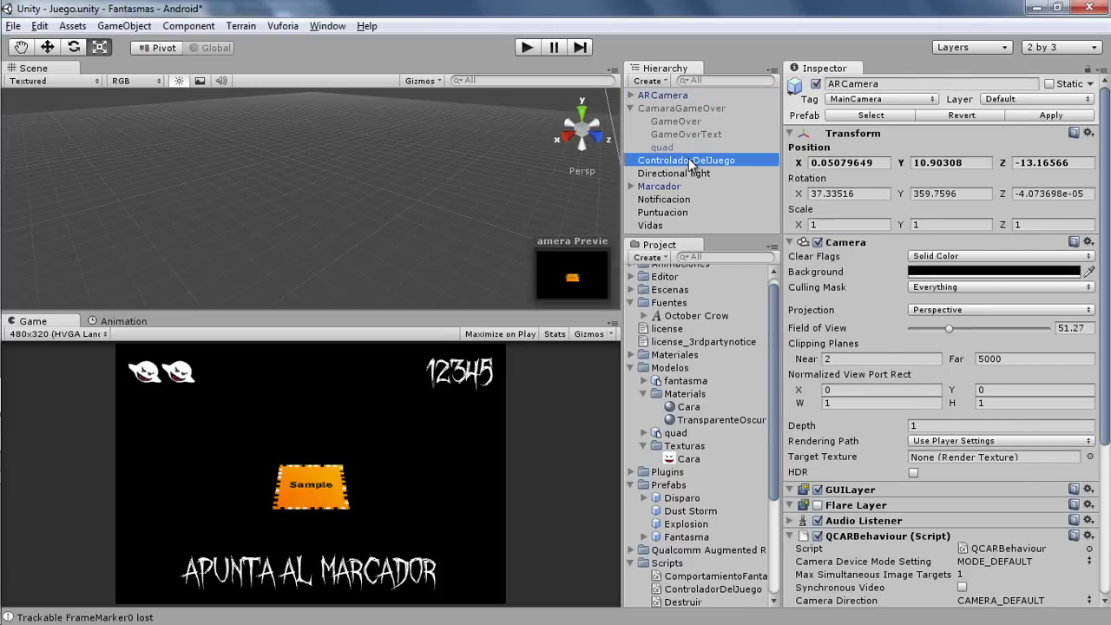
scroll(867, 340, down, 1)
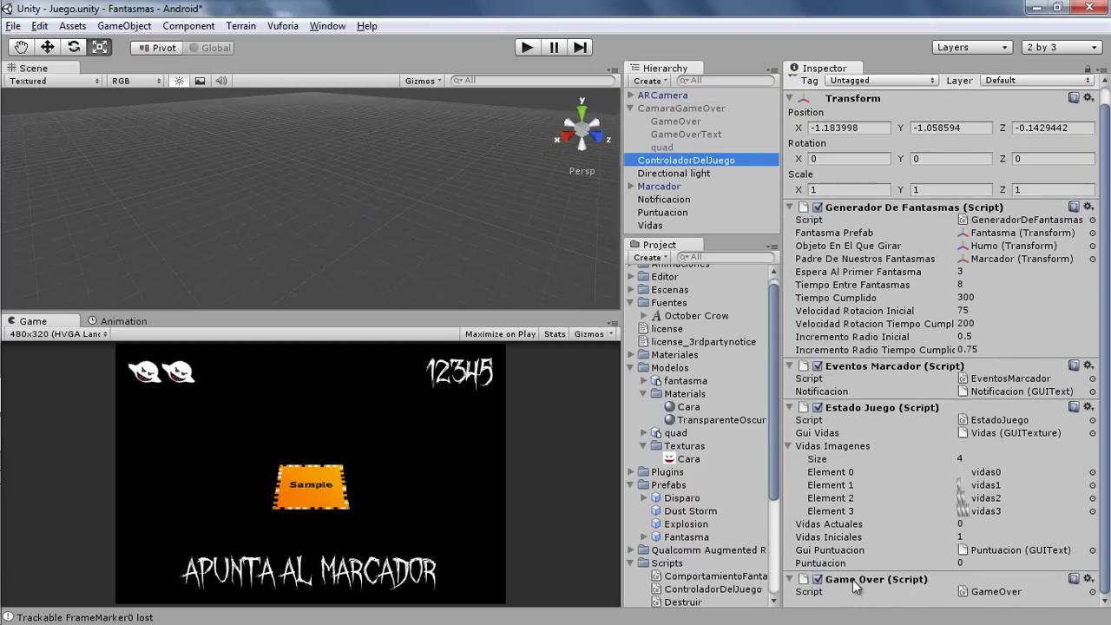
double_click(900, 575)
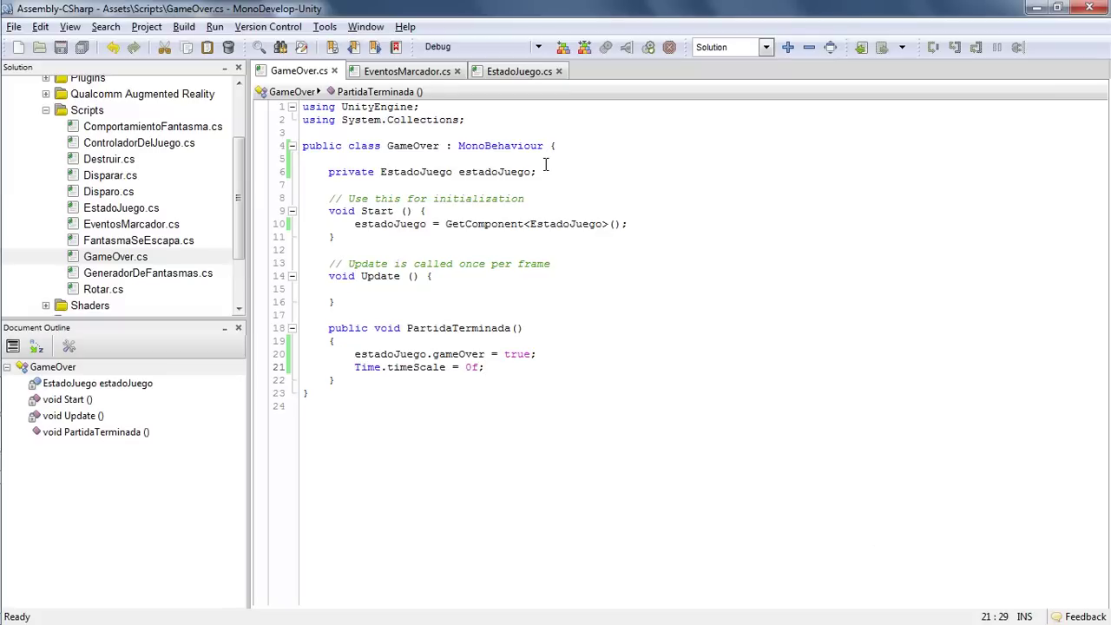
Step: Declare 'public Transform camara;' above the private estadoJuego field and save GameOver.cs
click(546, 171)
key(Up)
key(Return)
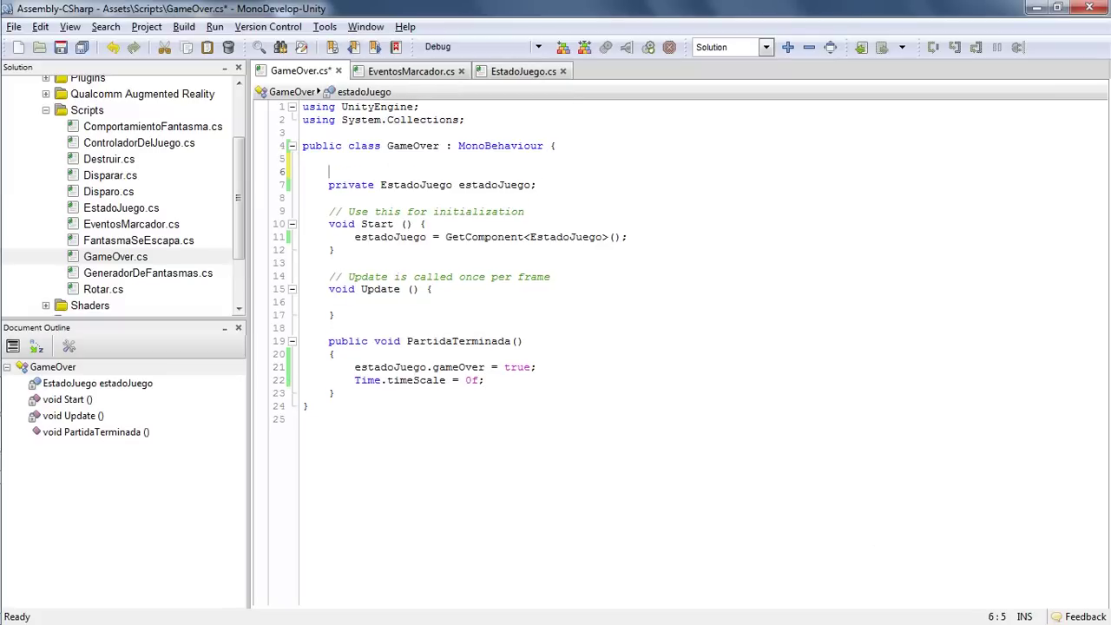
text(public )
text(Tra)
text(n)
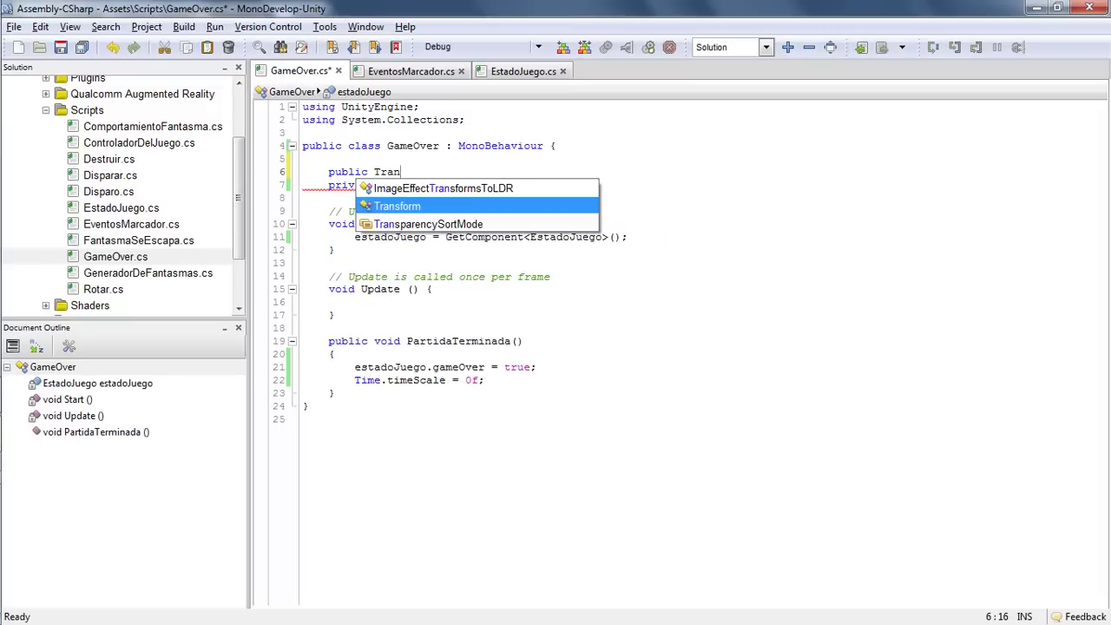
text(sf)
key(Return)
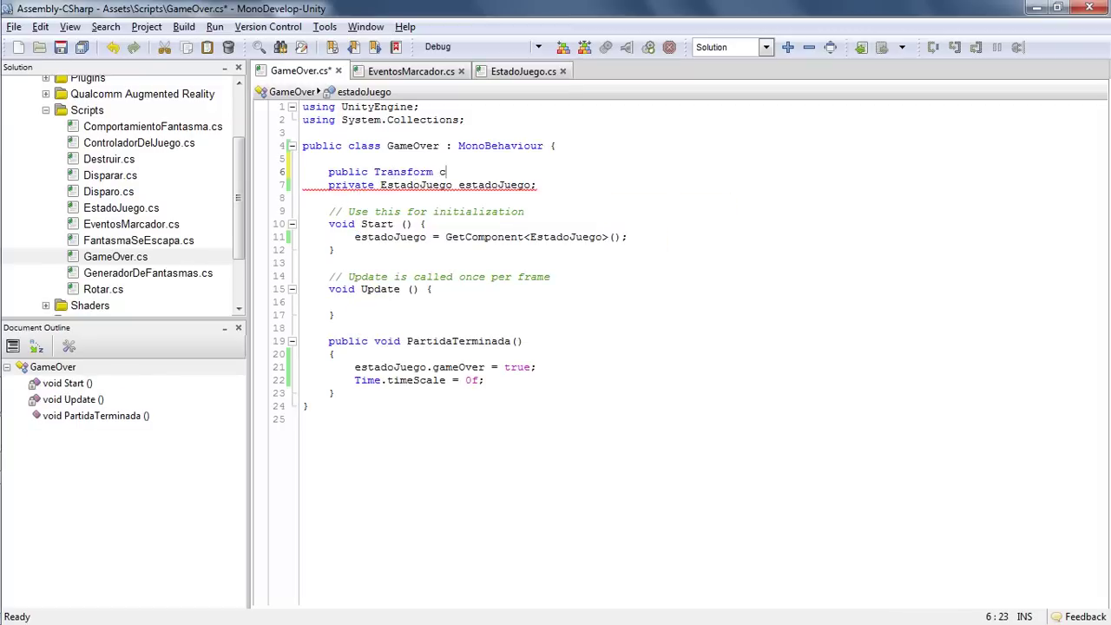
text(amara;)
key(ctrl+s)
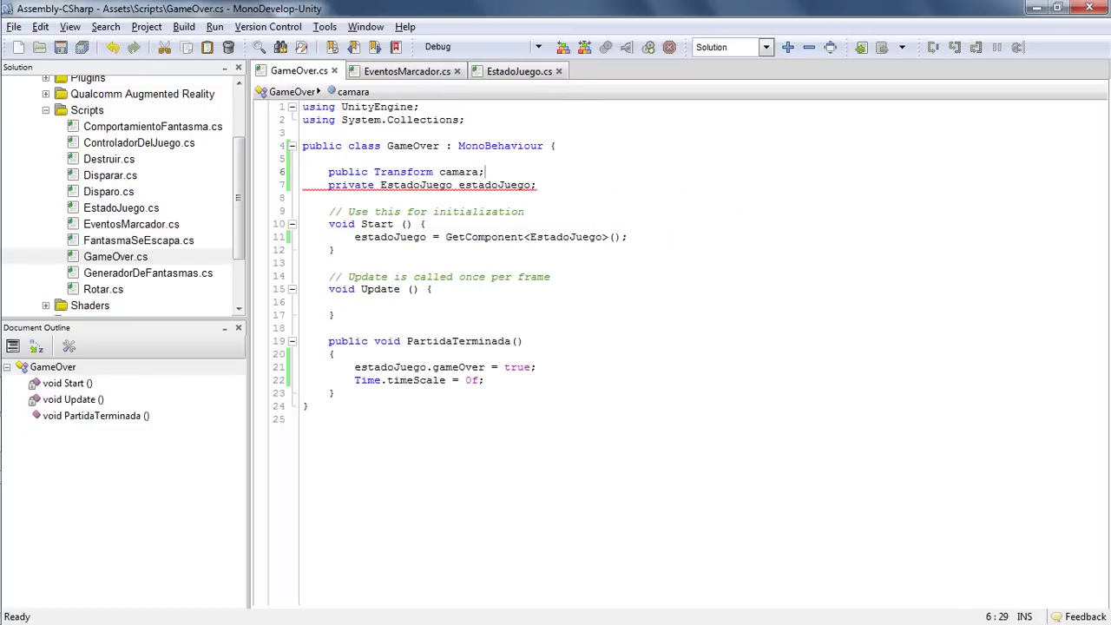
key(alt+Tab)
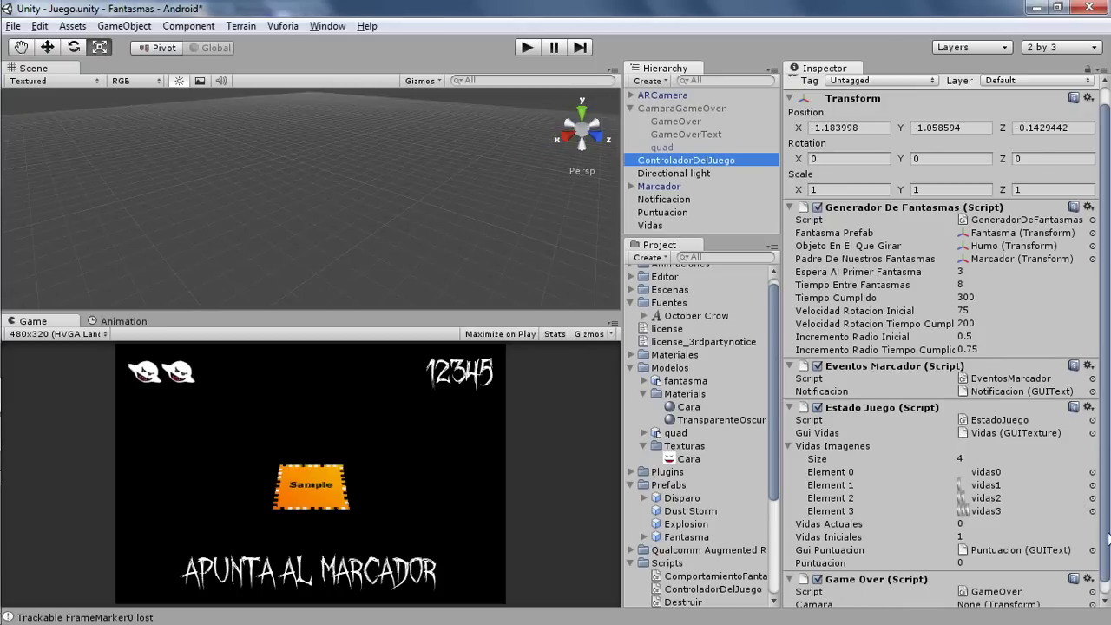
Step: Drag CamaraGameOver from the Hierarchy into the Game Over script's Camara slot
scroll(1108, 540, down, 1)
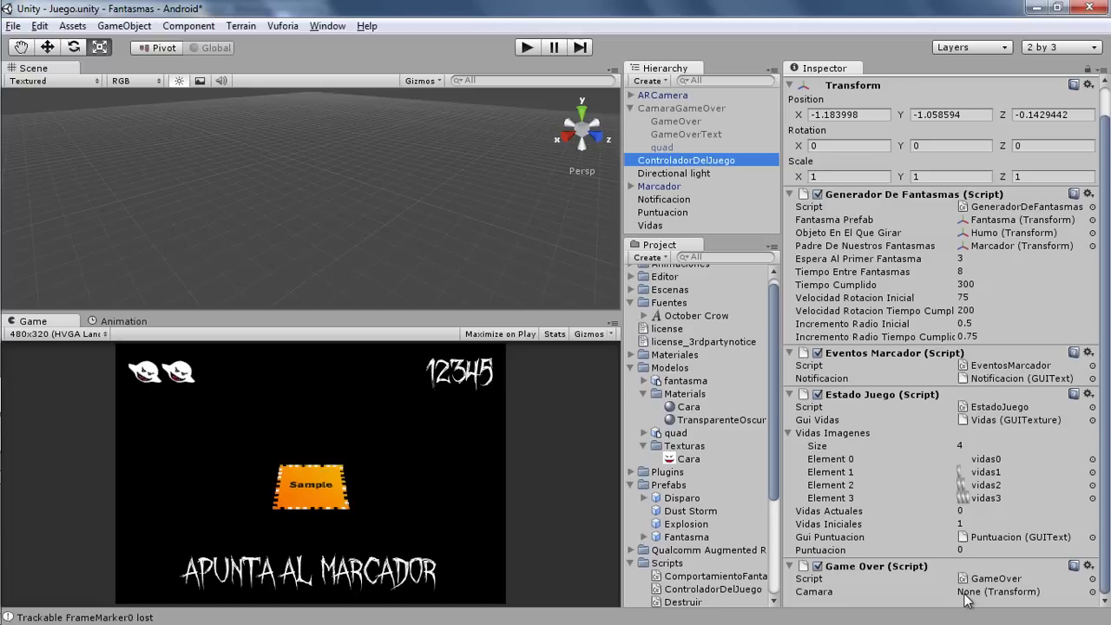
drag(667, 109, 860, 398)
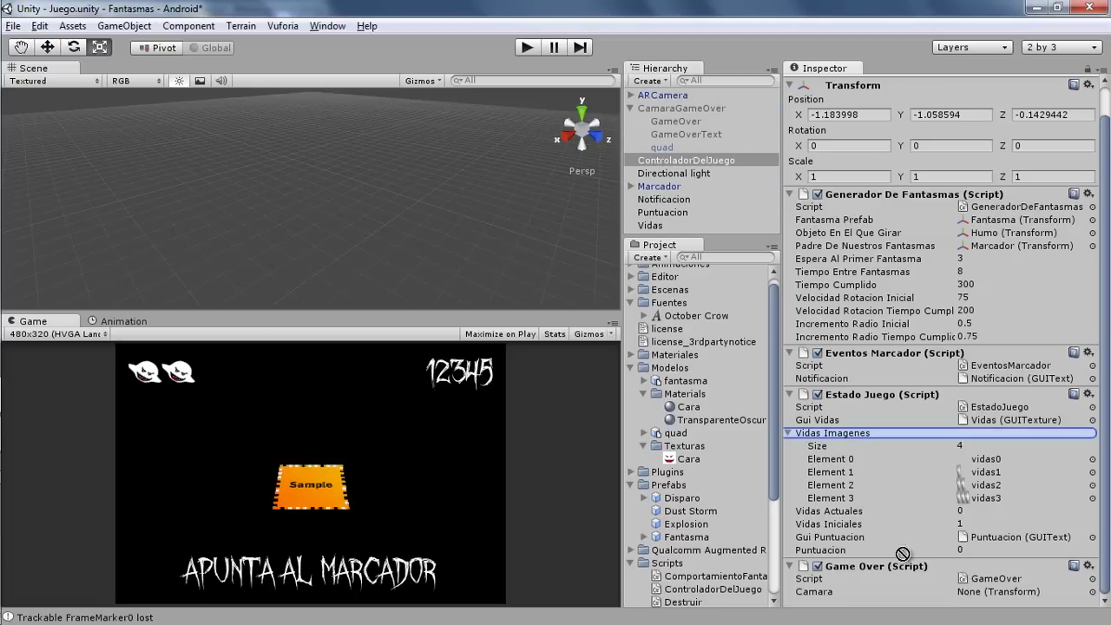
drag(860, 397, 979, 595)
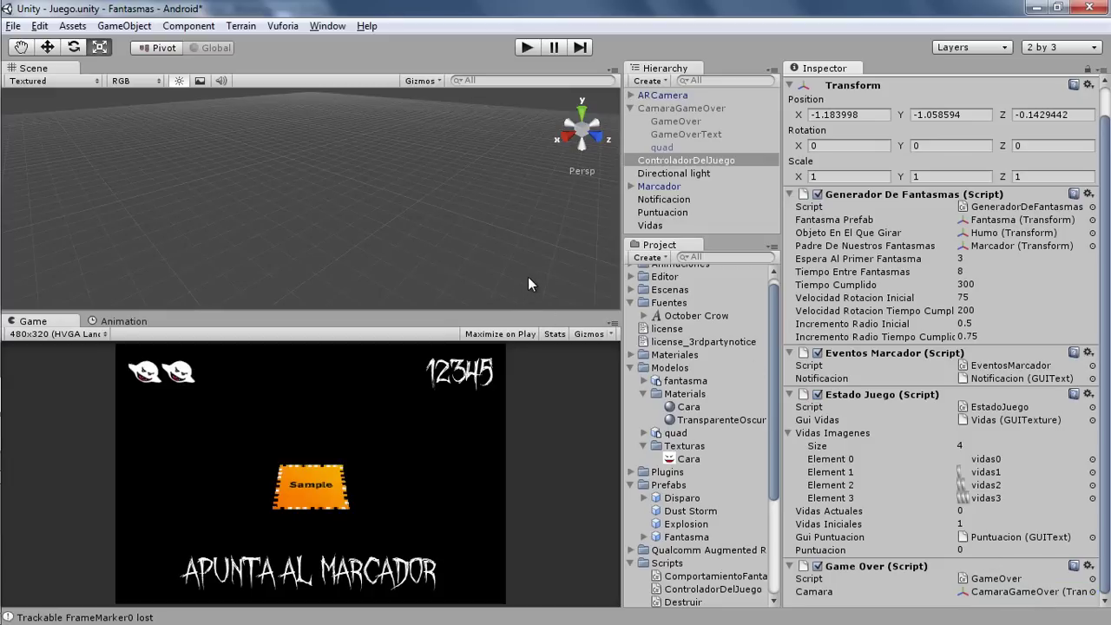
key(alt+Tab)
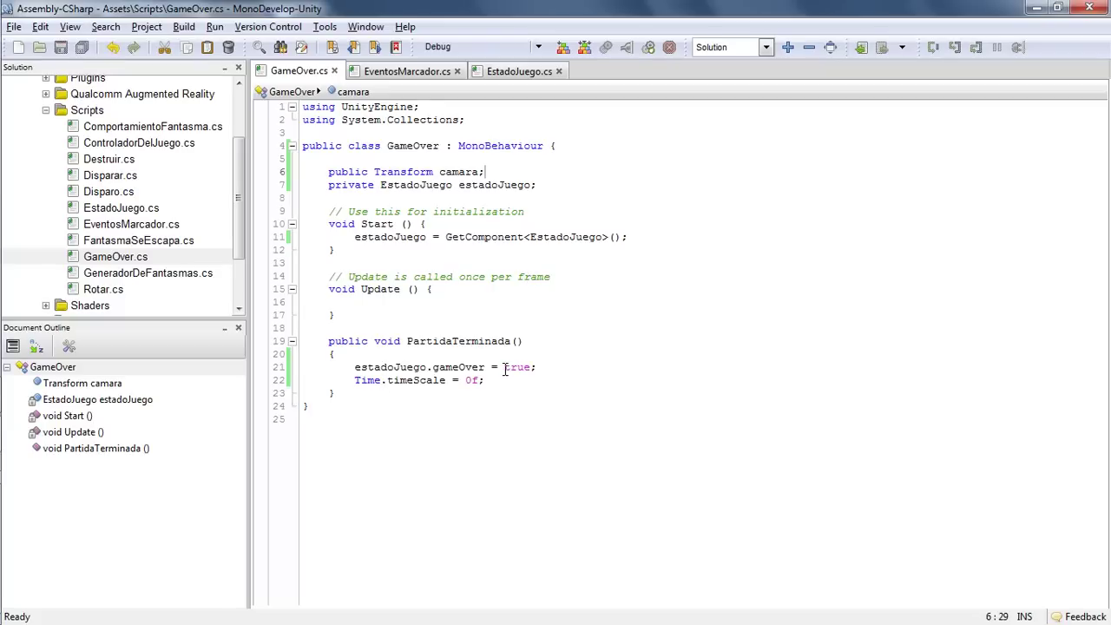
Step: Add 'camara.SetActiveRecursively(true);' after the timeScale line in PartidaTerminada
click(505, 368)
drag(401, 341, 527, 340)
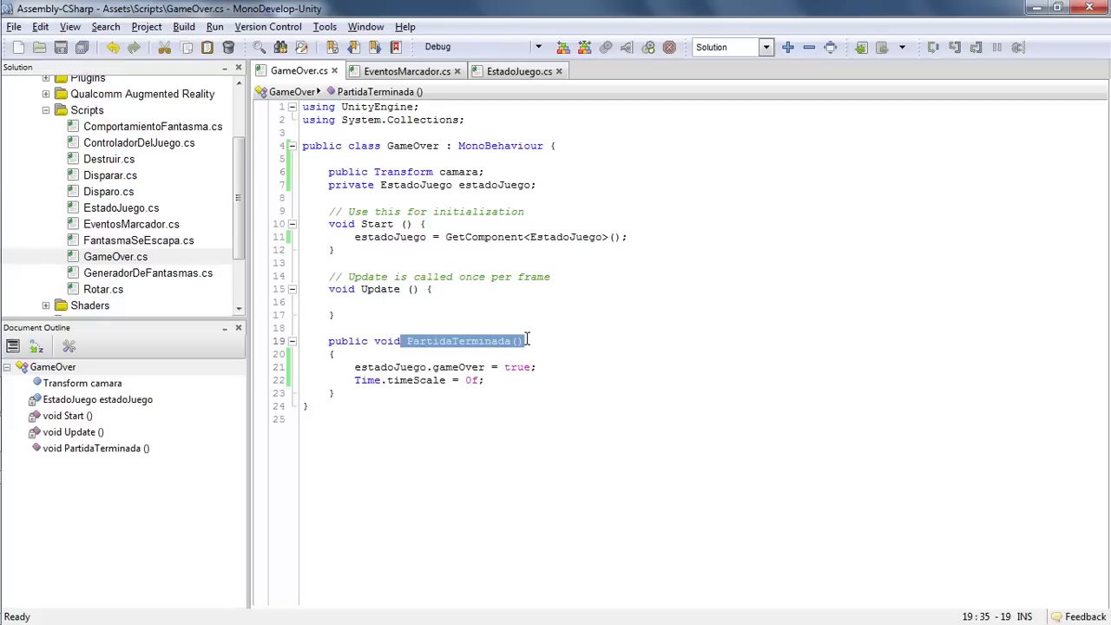
click(486, 381)
key(Return)
key(Return)
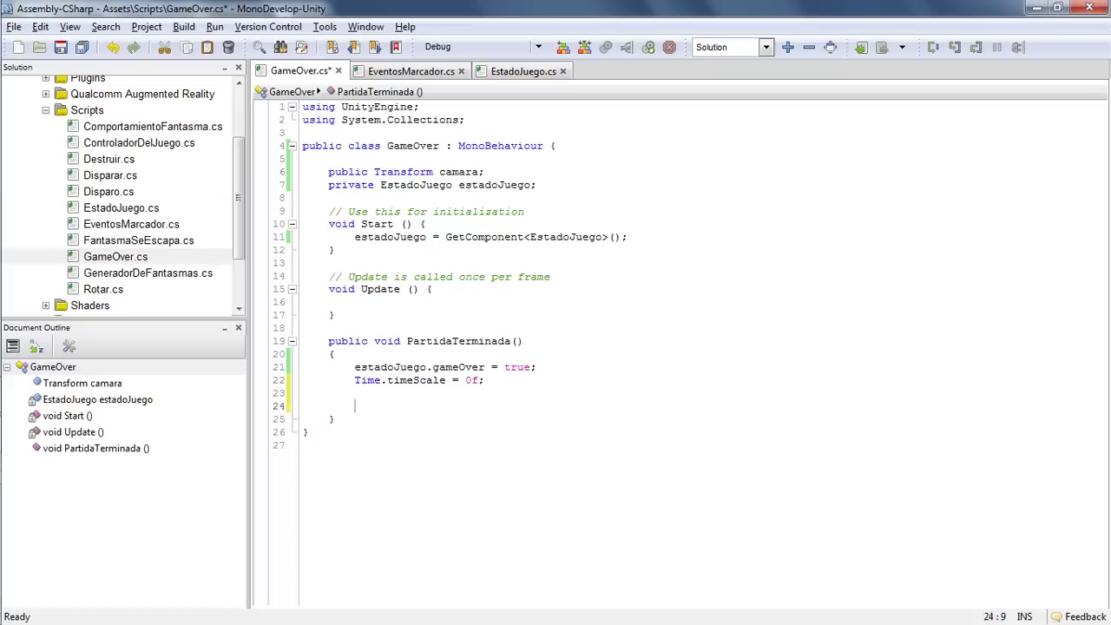
text(cama)
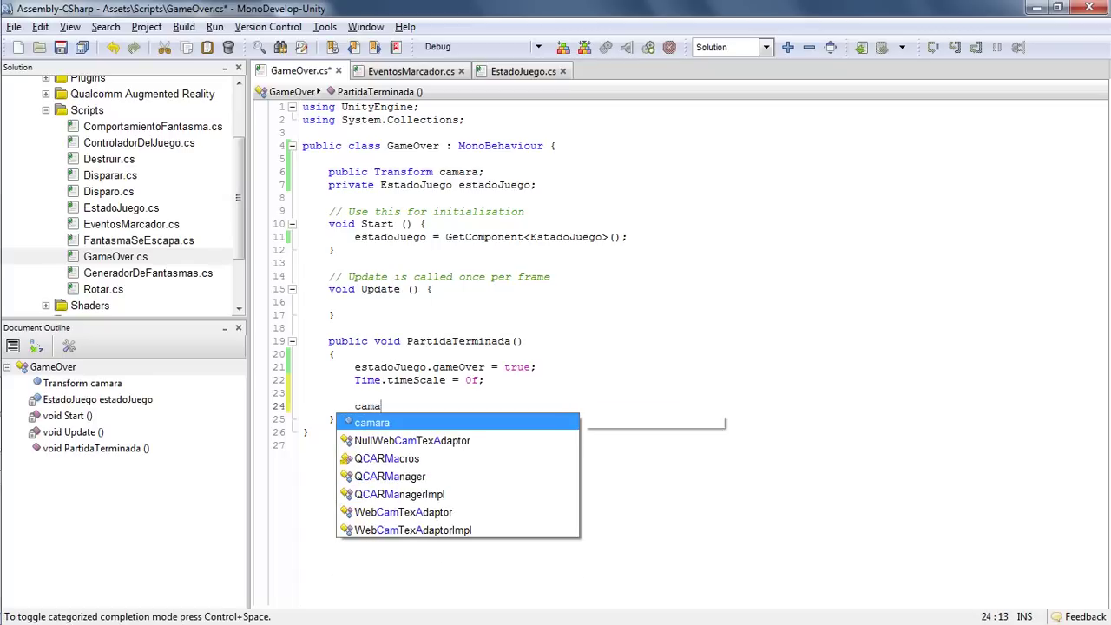
text(ra)
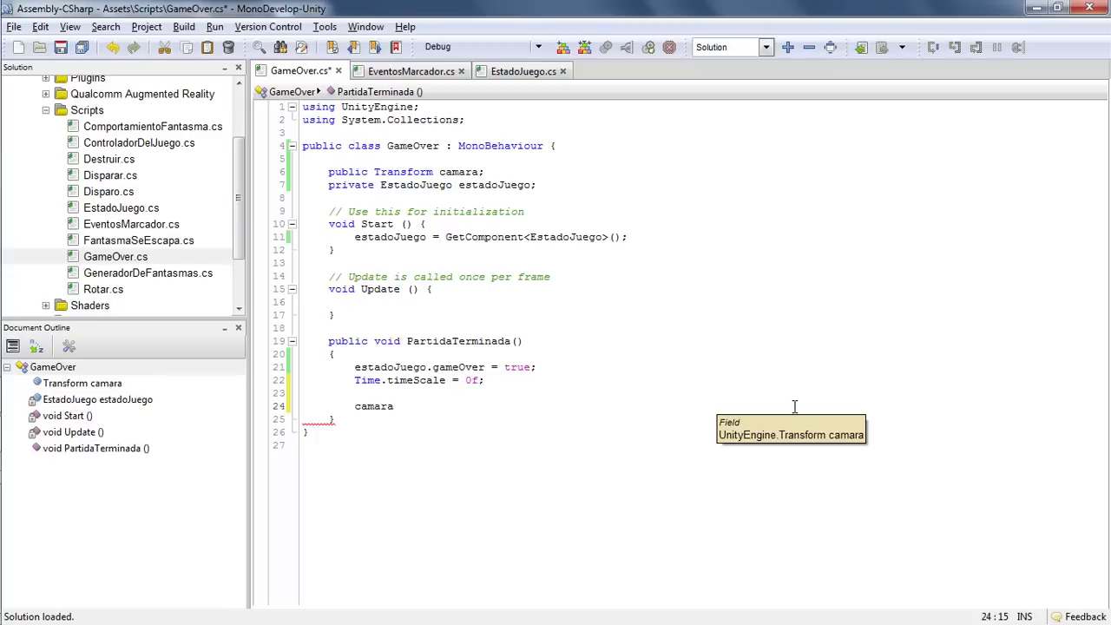
text(.set)
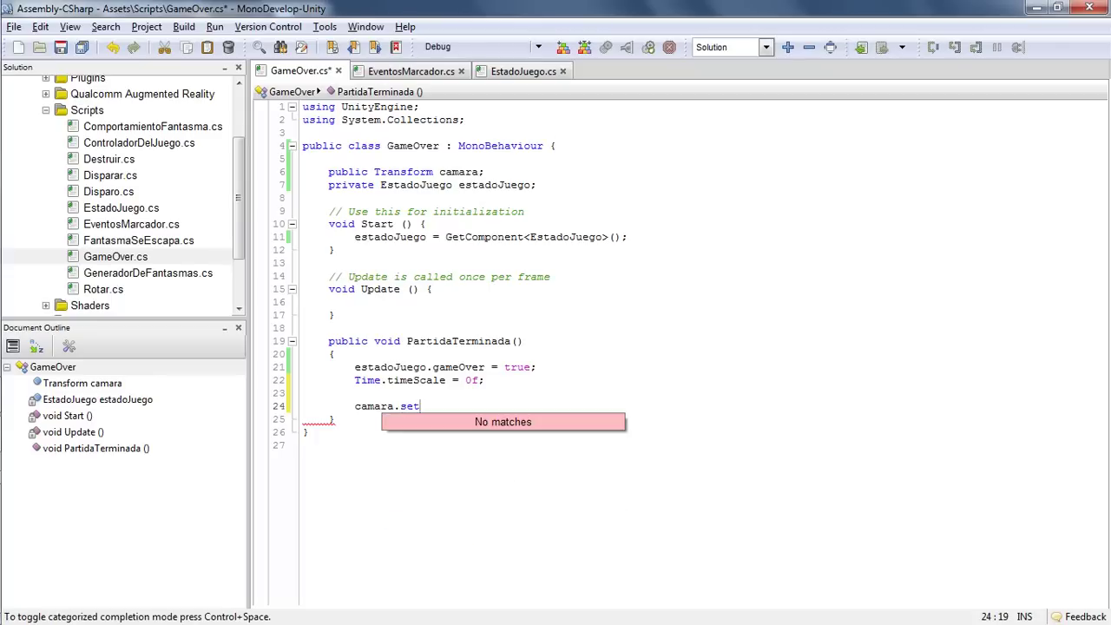
key(BackSpace)
key(BackSpace)
key(BackSpace)
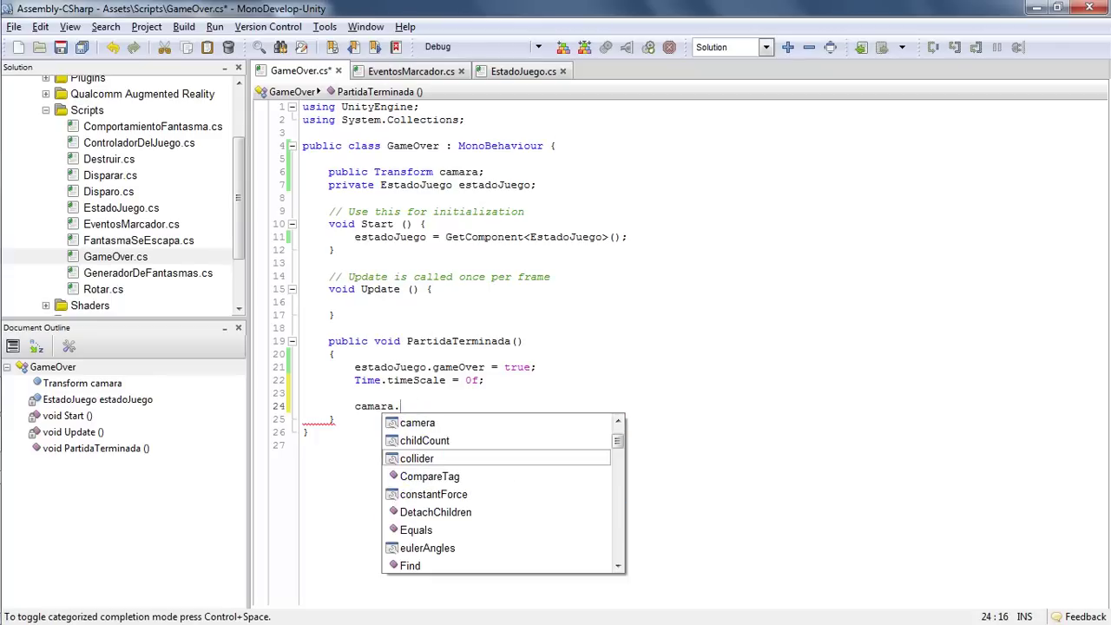
key(BackSpace)
text(.Set)
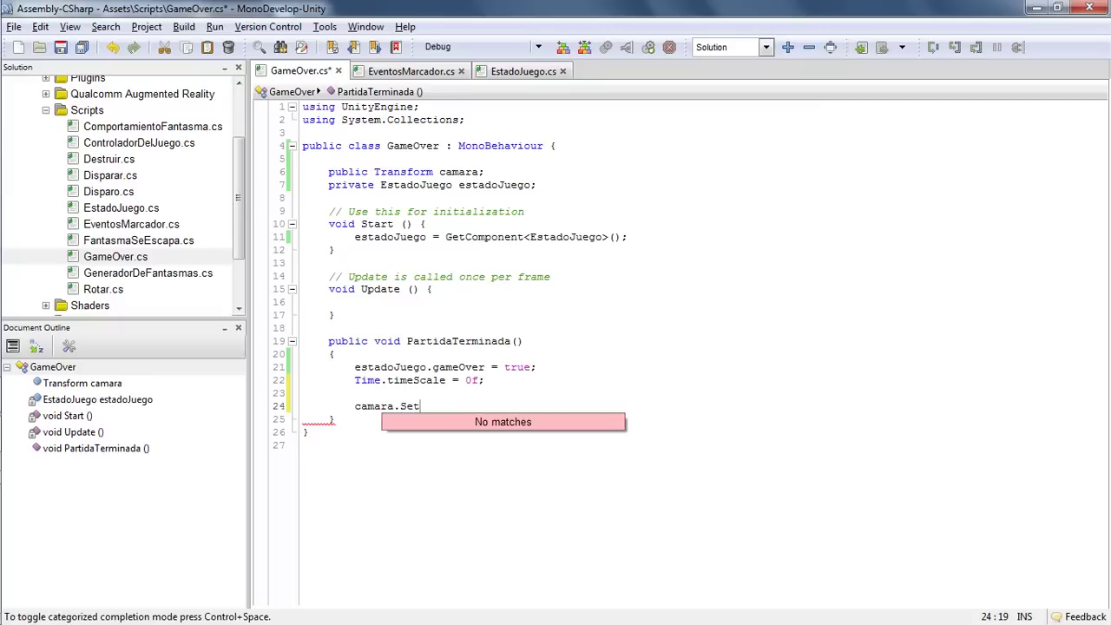
text(ActiveR)
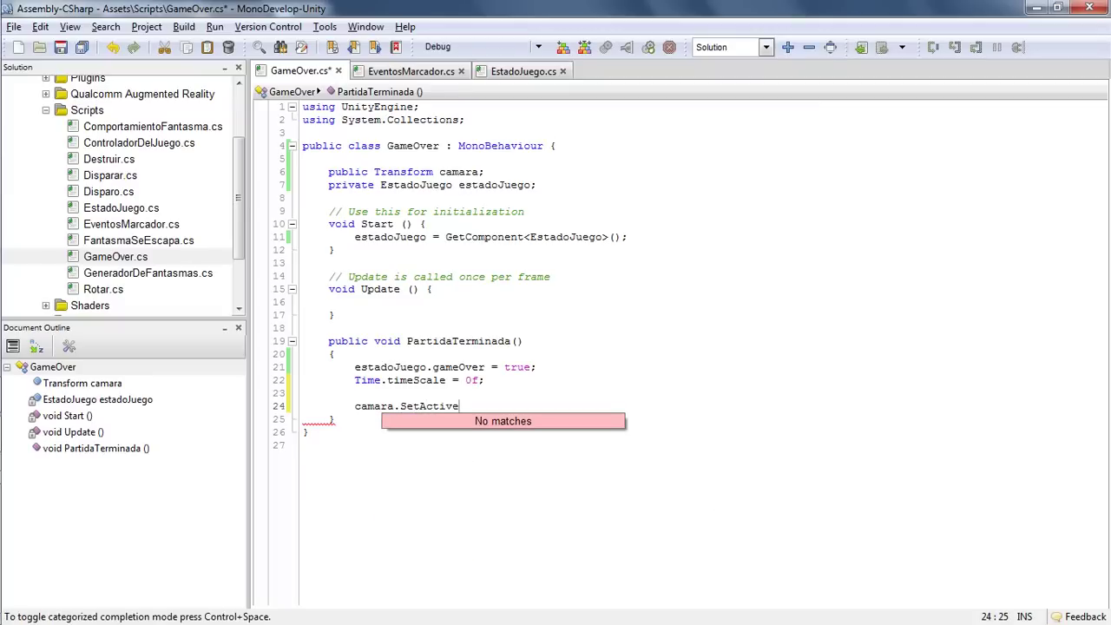
text(ecurs)
text(ively()
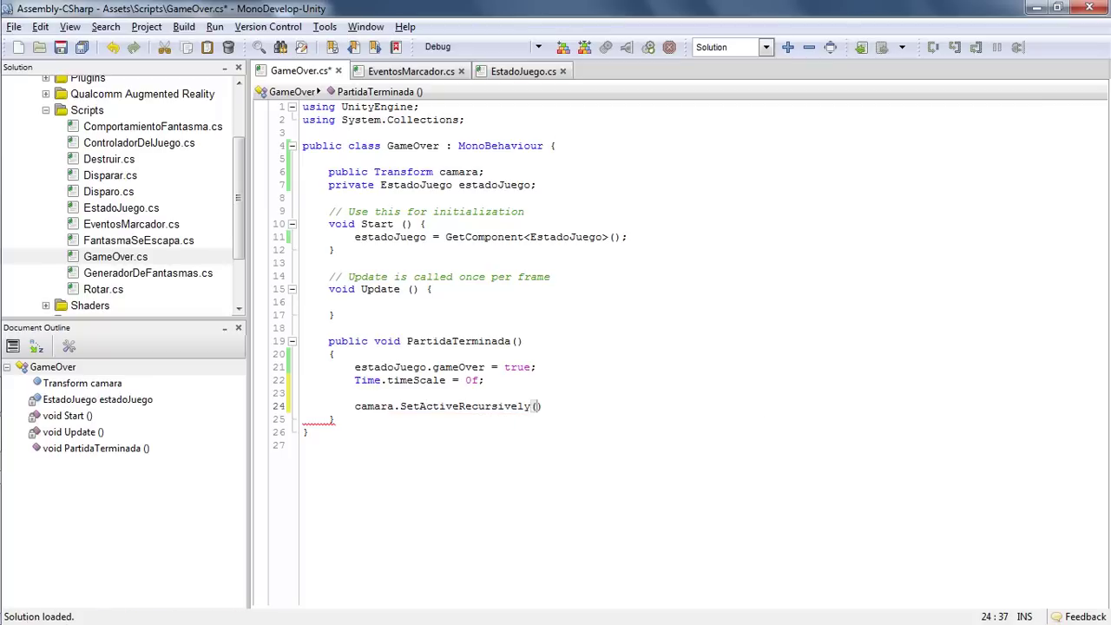
text(true);)
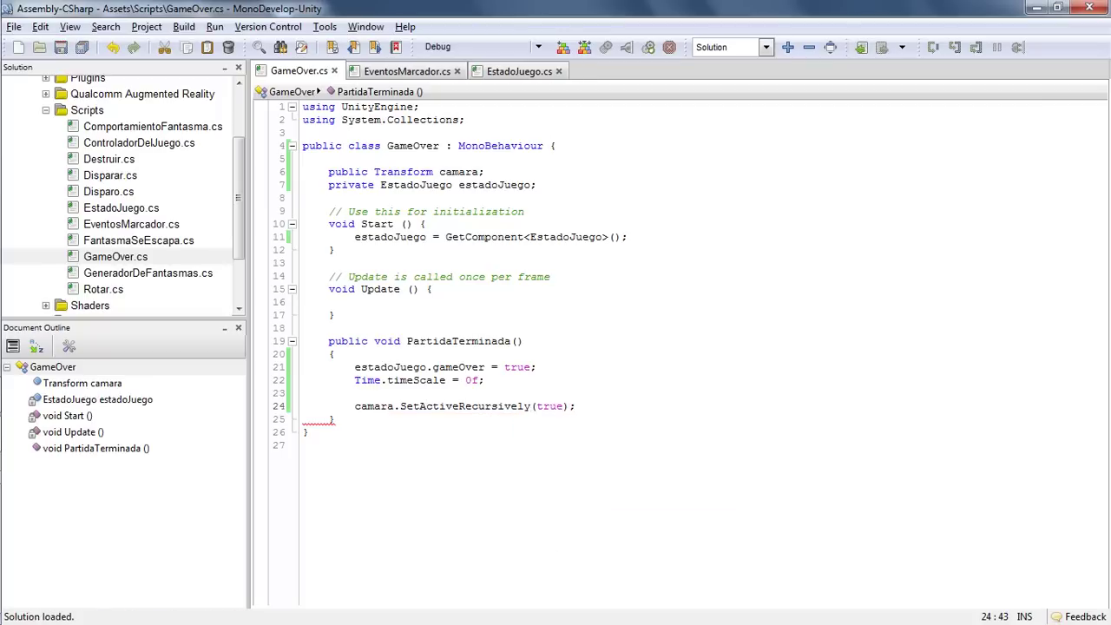
key(alt+Tab)
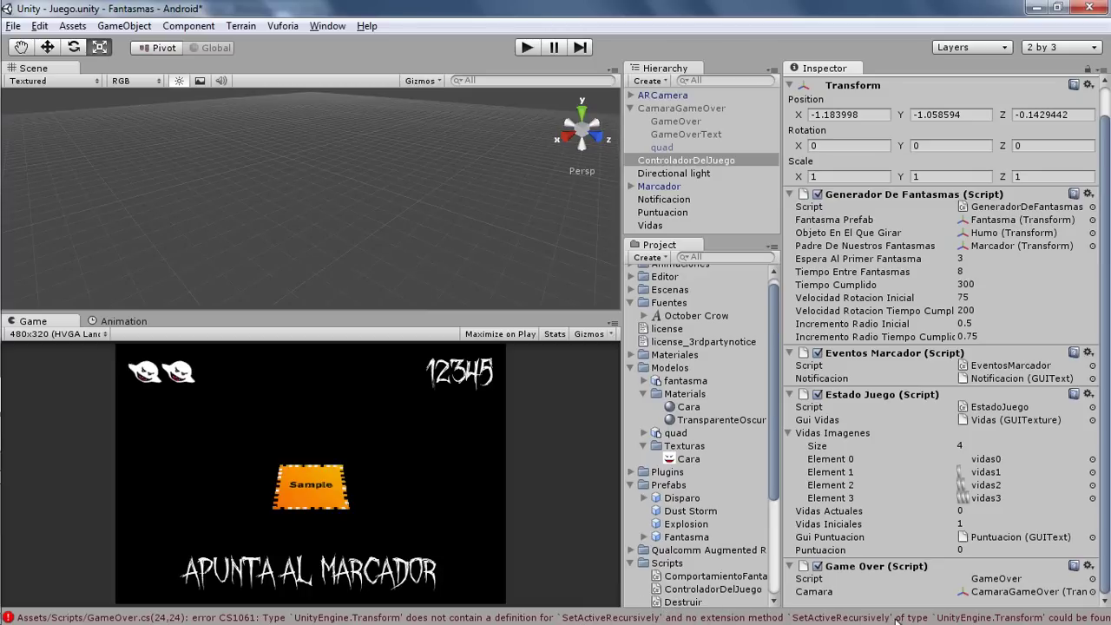
Step: From the compile error, change the camara field's type from Transform to GameObject and save
double_click(1026, 617)
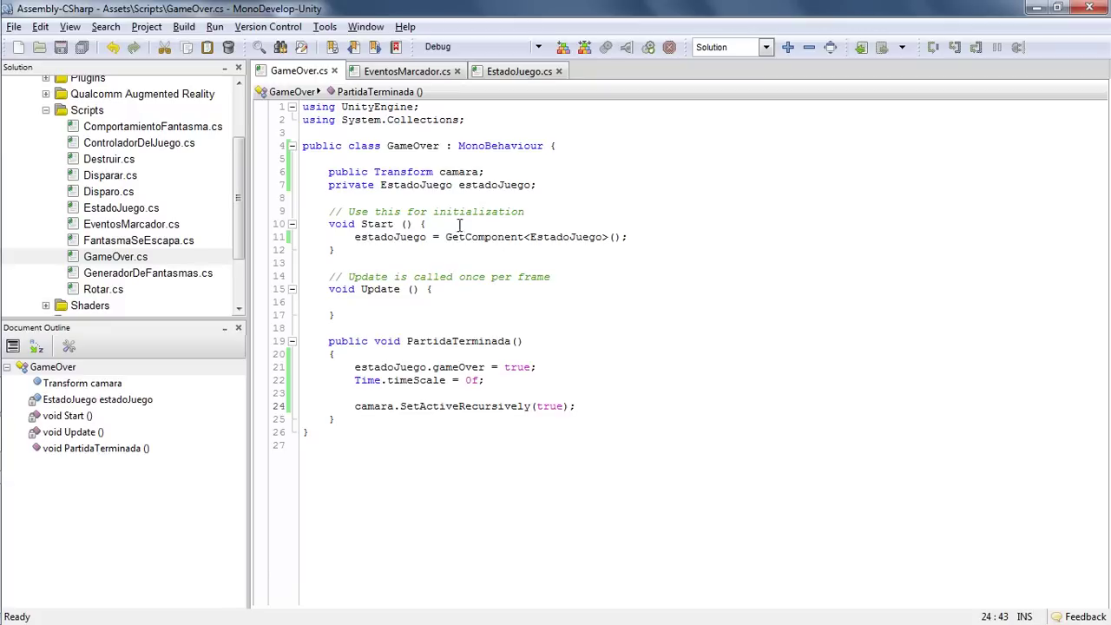
click(408, 184)
double_click(408, 171)
text(G)
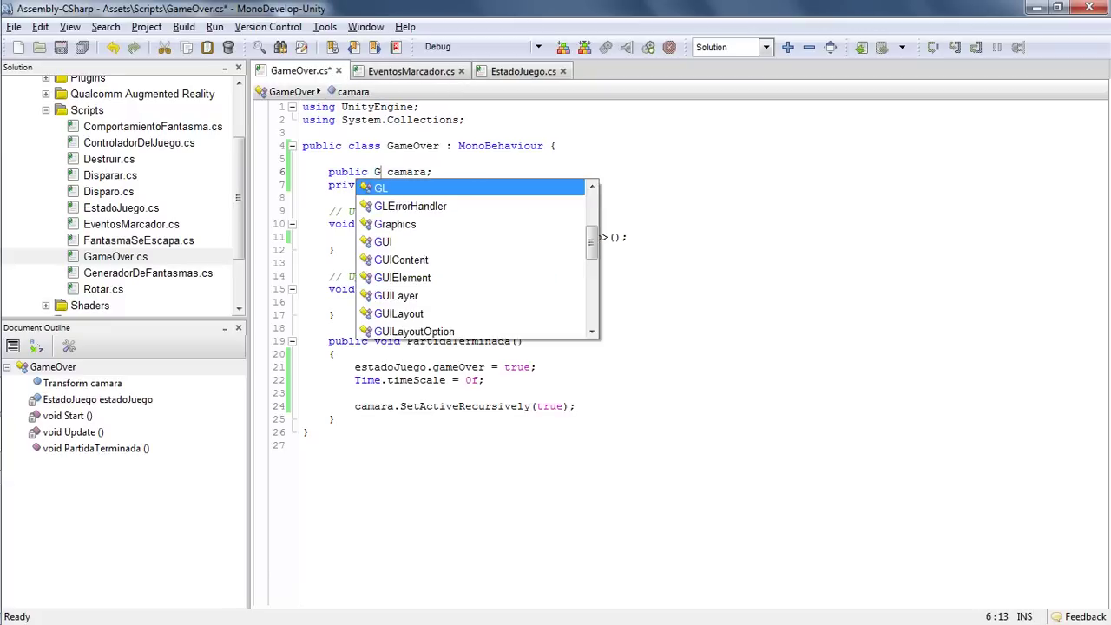
text(ame)
key(Up)
key(Return)
key(ctrl+s)
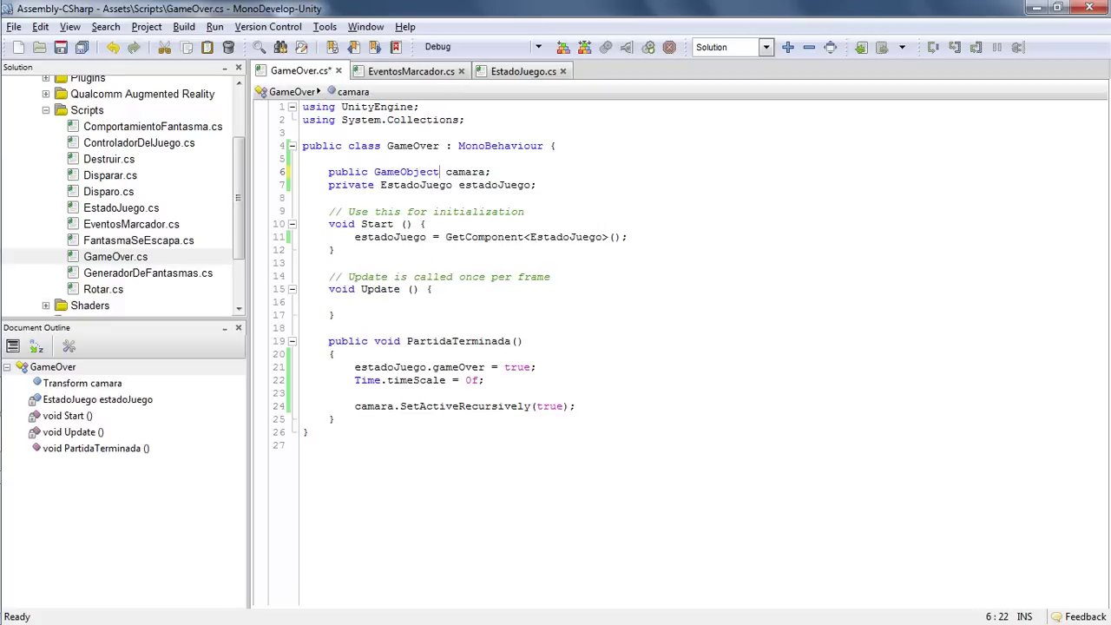
Step: Remove the stray dot after camara on line 24, save, and check compilation in Unity
click(394, 406)
text(.)
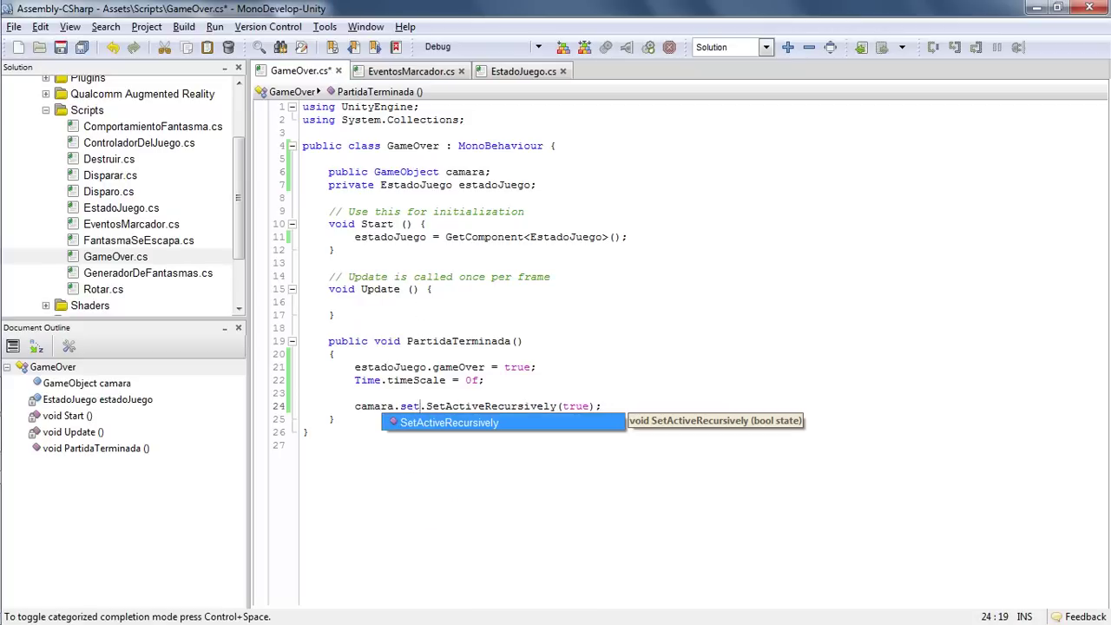
key(BackSpace)
key(ctrl+s)
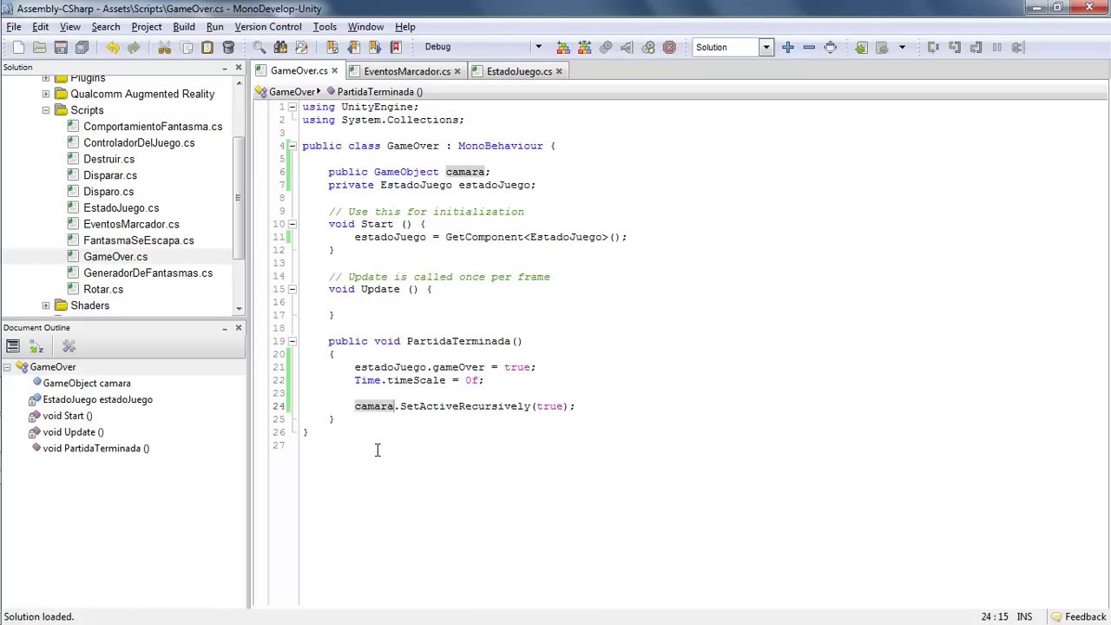
key(alt+Tab)
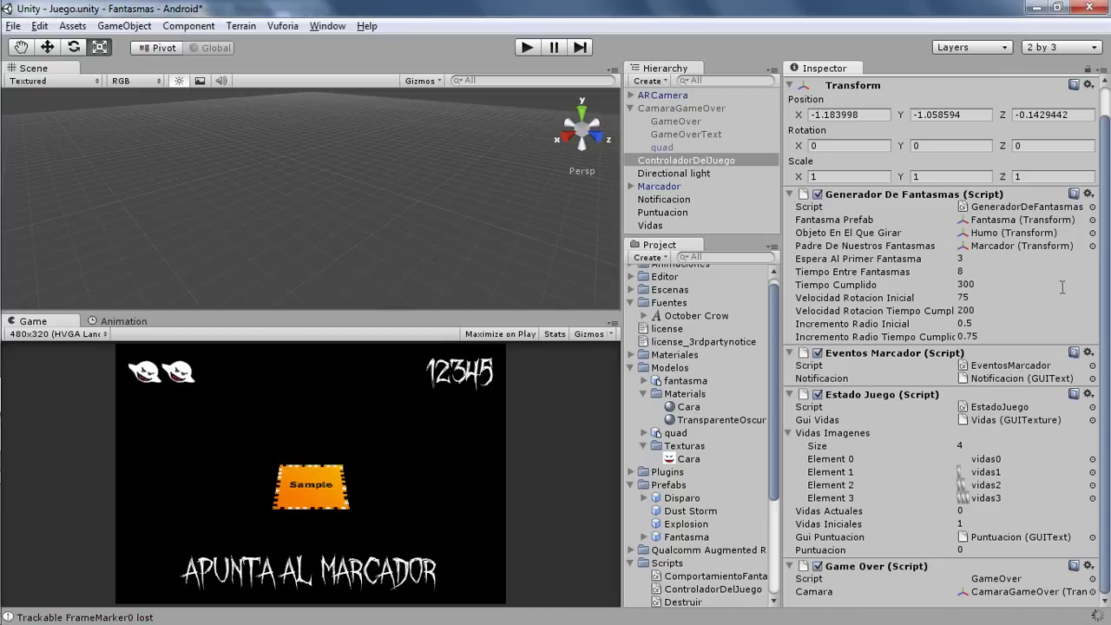
key(alt+Tab)
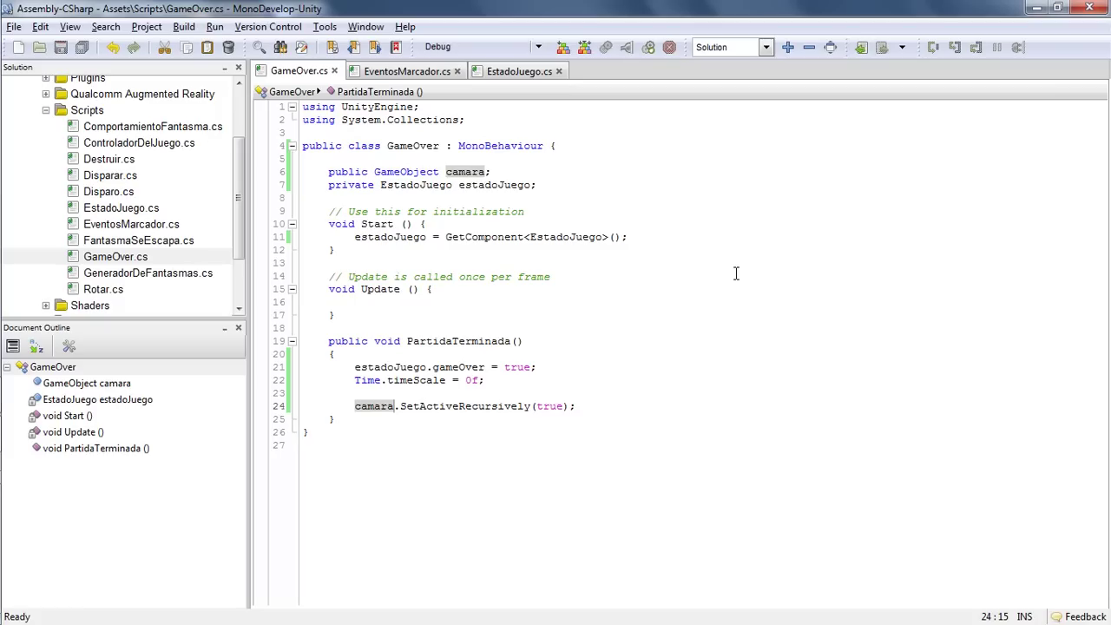
key(alt+Tab)
key(alt+Tab)
Step: Review the camara.SetActiveRecursively call on line 24 before returning to Unity
click(363, 396)
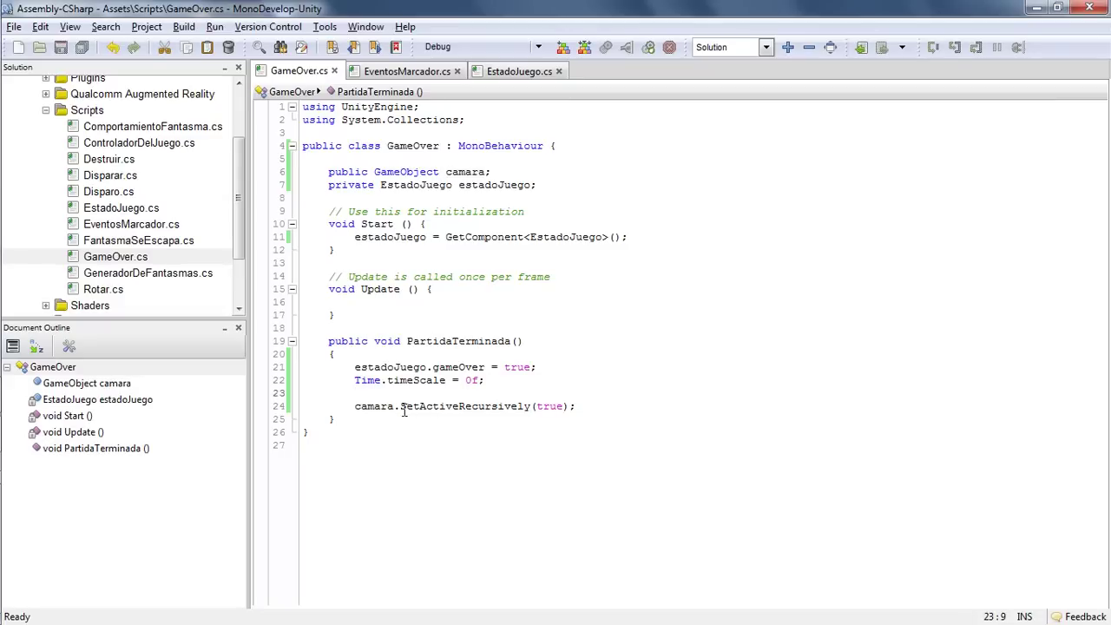
drag(401, 406, 526, 407)
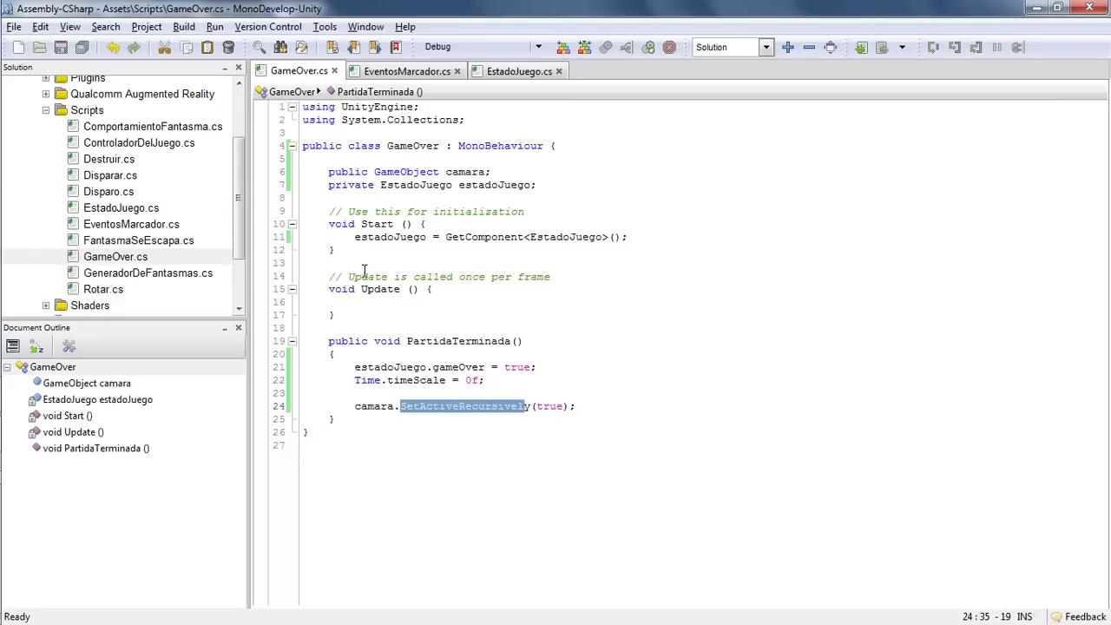
double_click(374, 406)
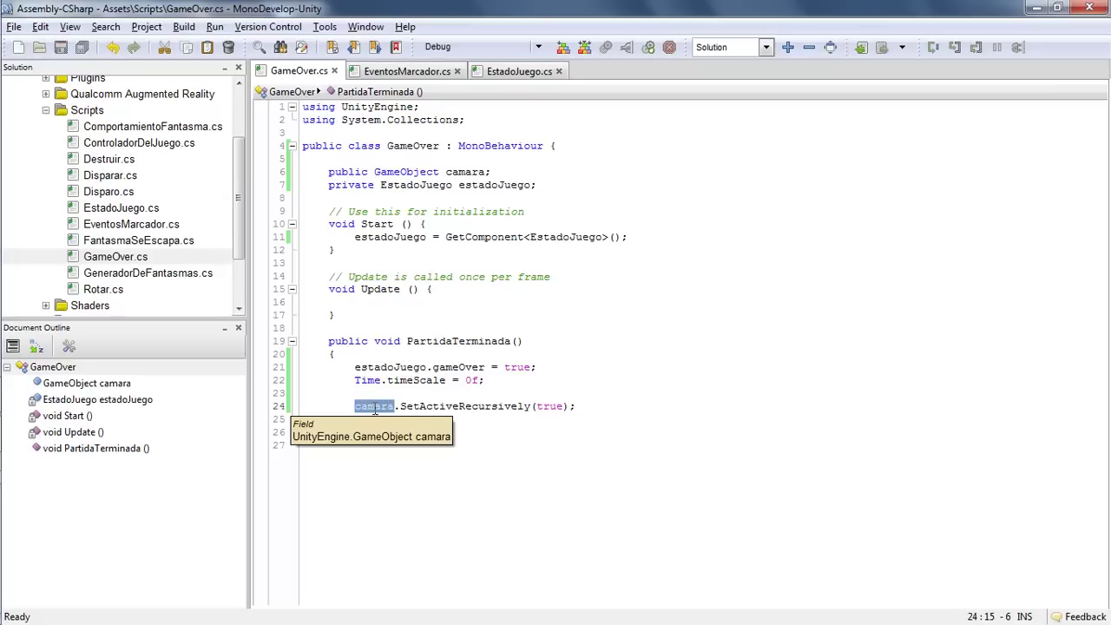
key(alt+Tab)
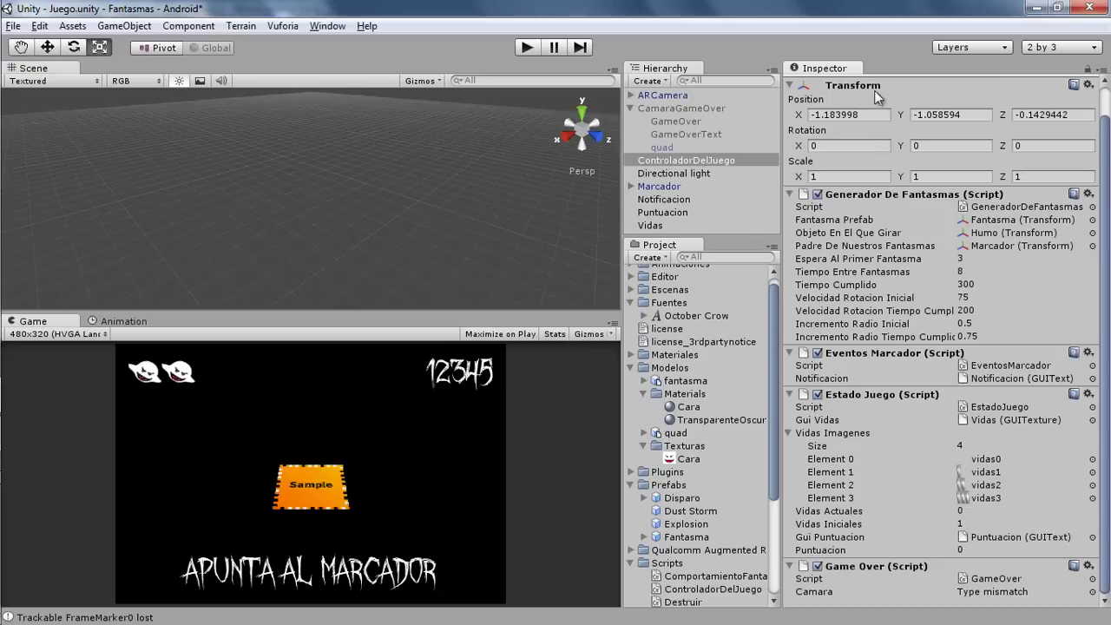
click(673, 172)
click(705, 108)
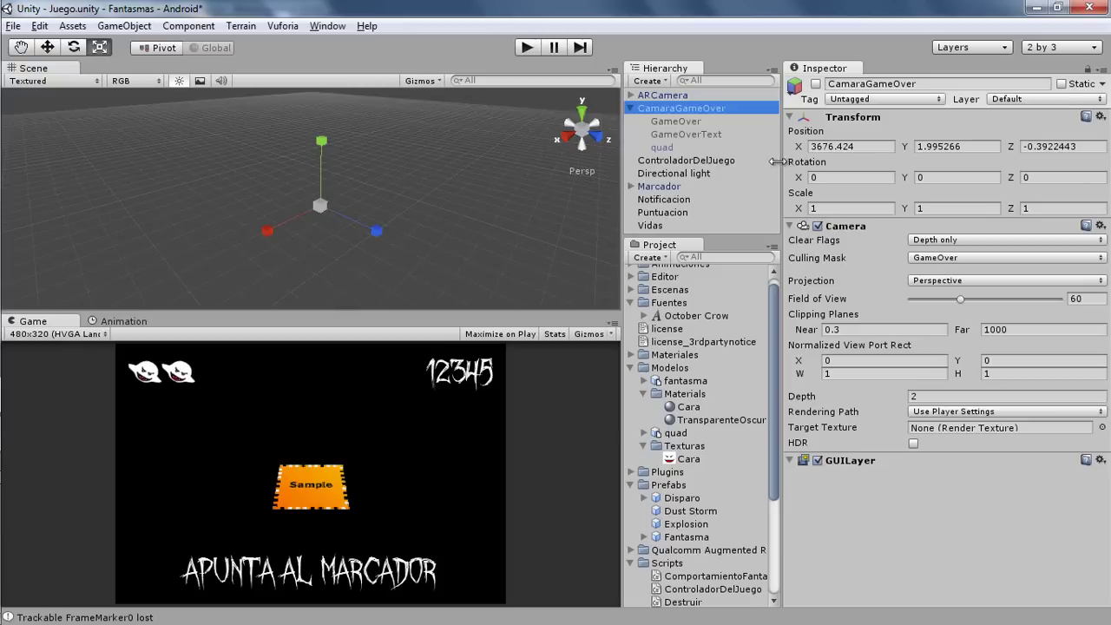
click(535, 46)
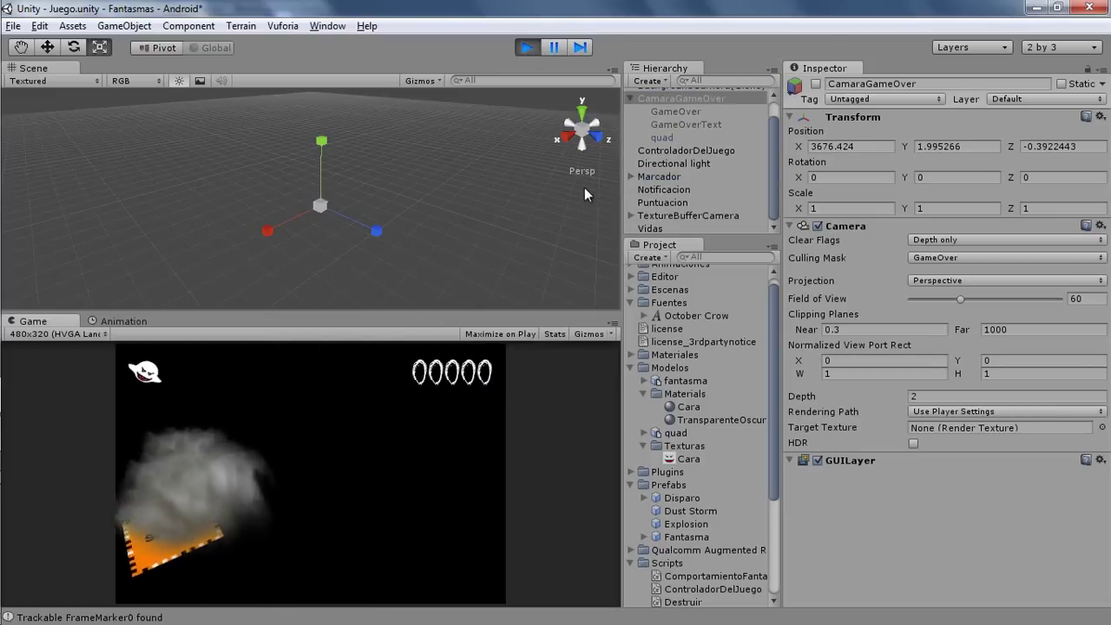
click(630, 176)
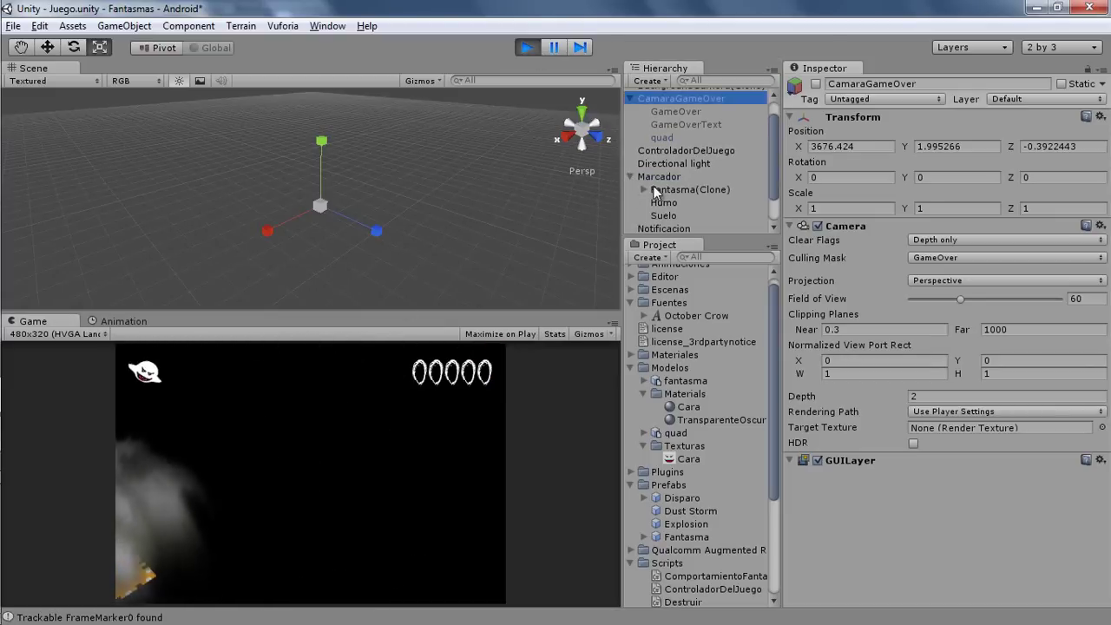
click(659, 189)
click(824, 277)
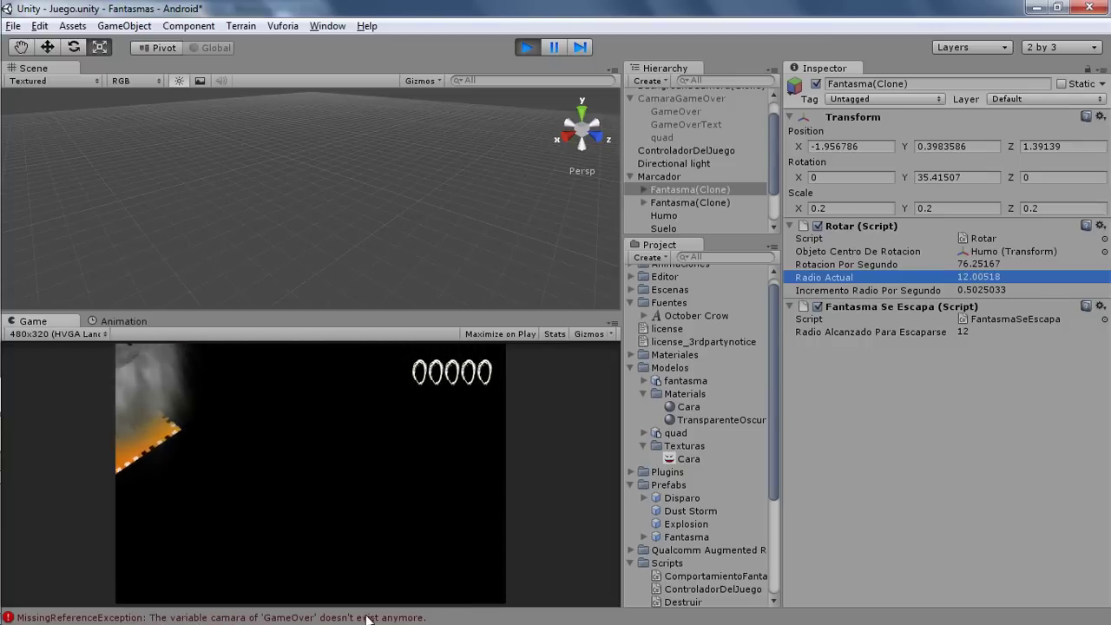
Step: Stop play mode and drag CamaraGameOver onto ControladorDelJuego's Game Over Camara field
click(532, 52)
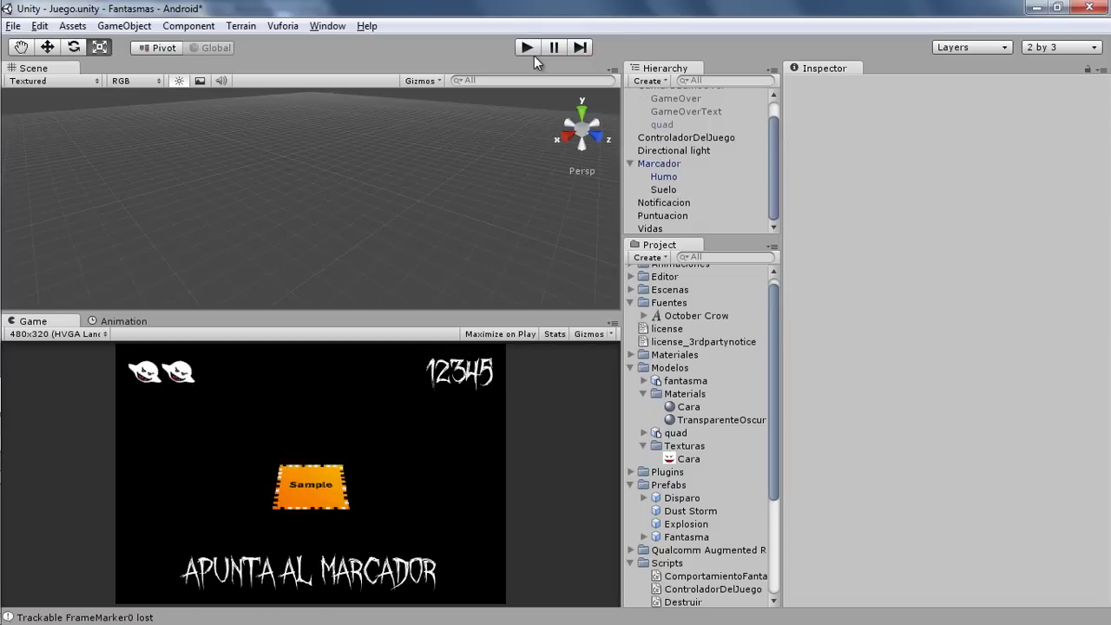
key(alt+Tab)
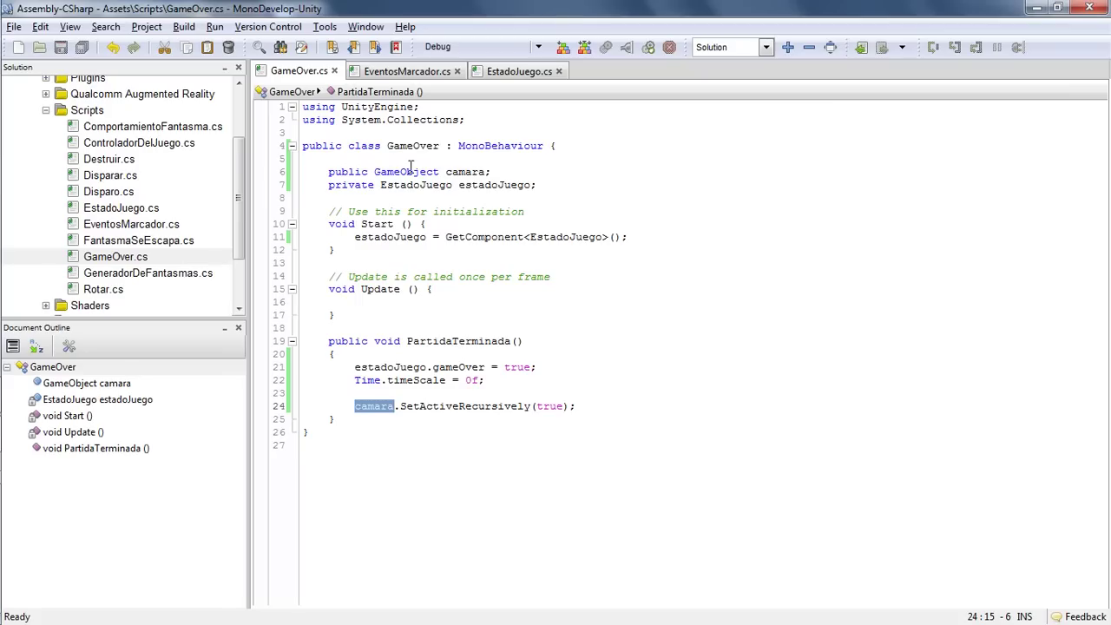
key(alt+Tab)
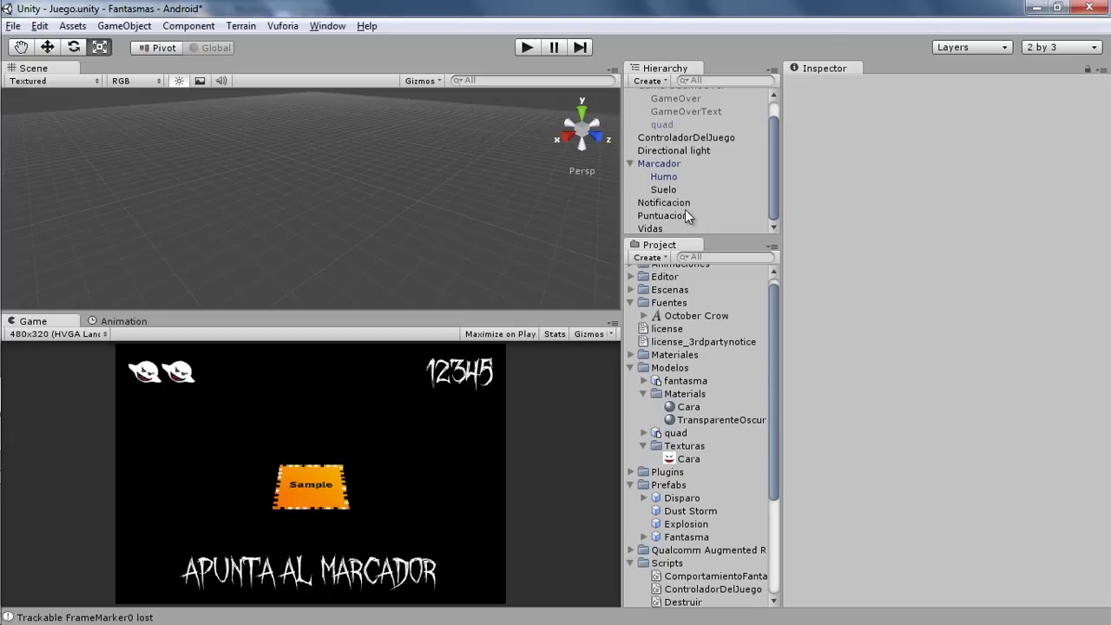
scroll(705, 146, up, 1)
click(703, 158)
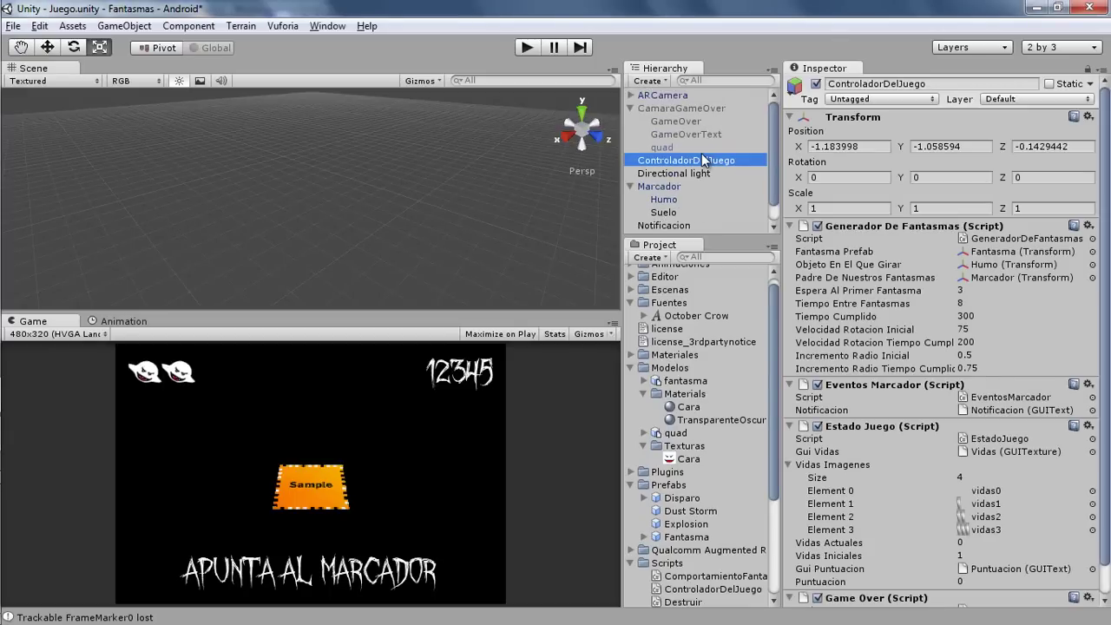
scroll(1108, 339, down, 1)
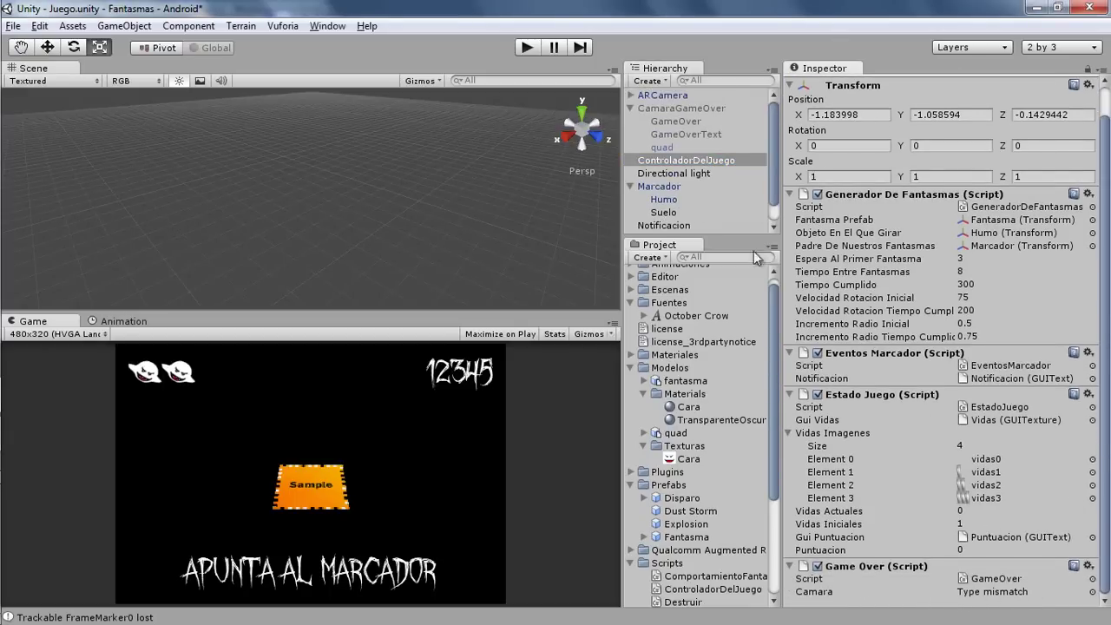
drag(673, 107, 983, 593)
Step: Play, raise the ghost clone's Radio Actual, fire until GAME OVER shows 12345, then stop
click(533, 46)
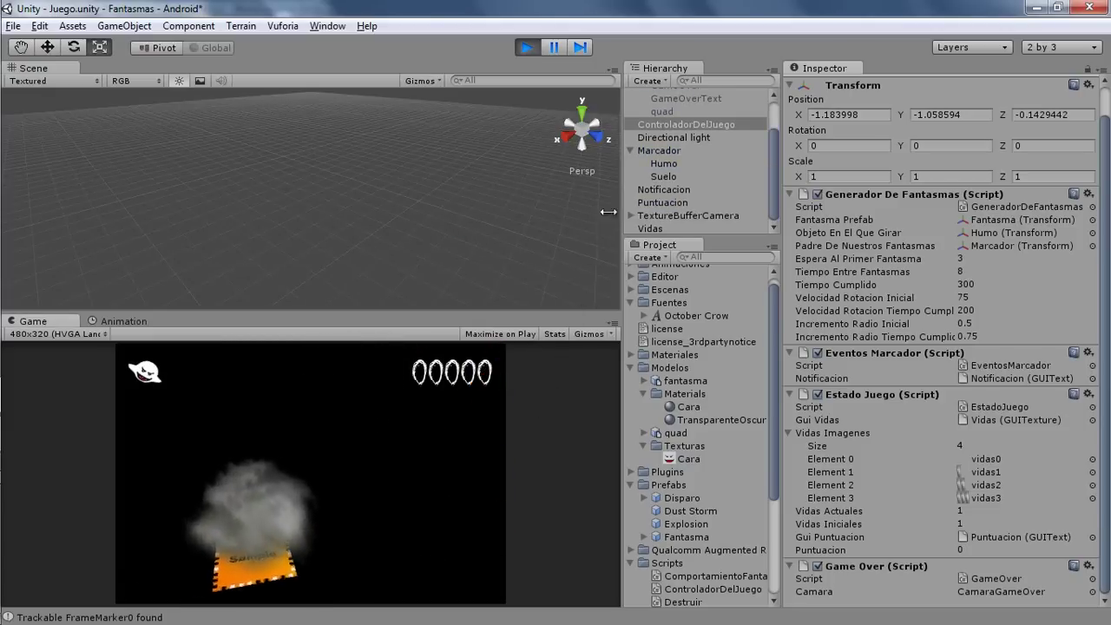
click(657, 162)
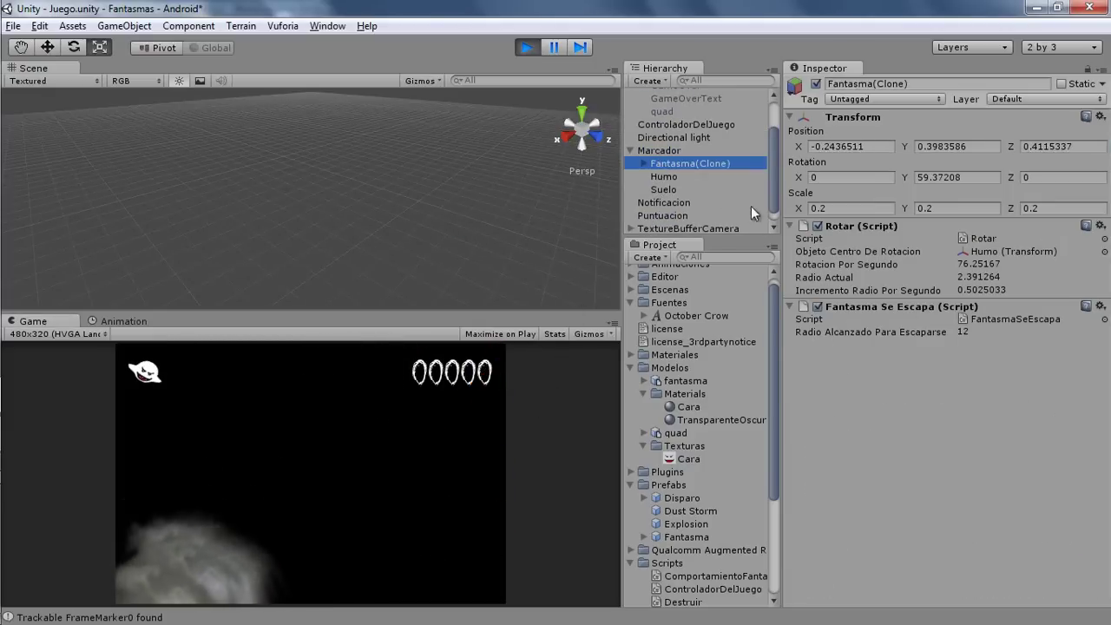
drag(872, 277, 962, 278)
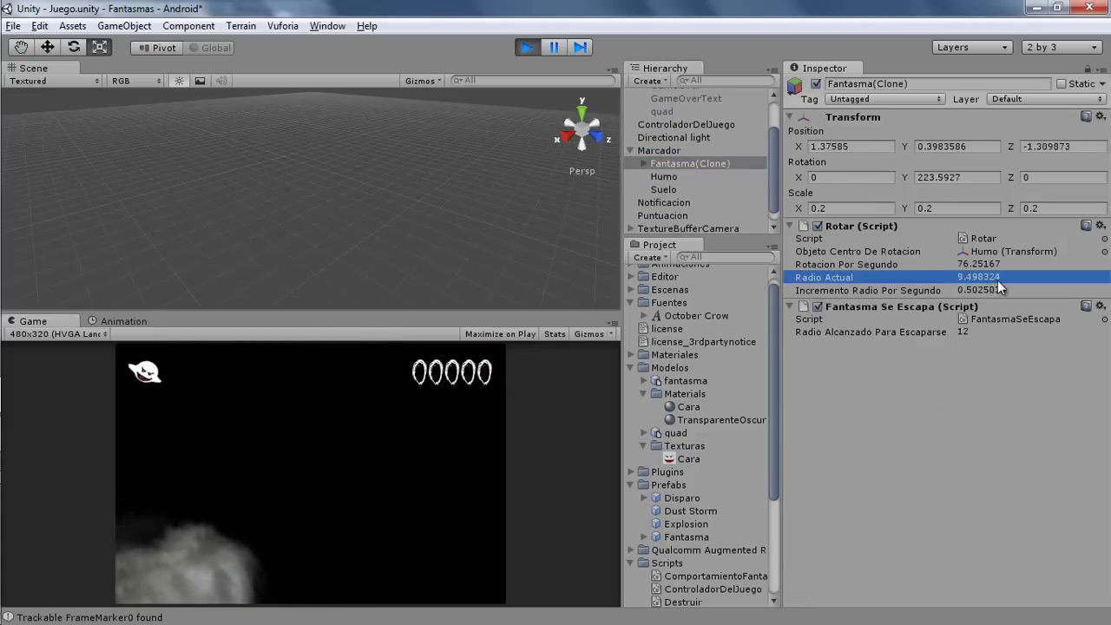
click(327, 498)
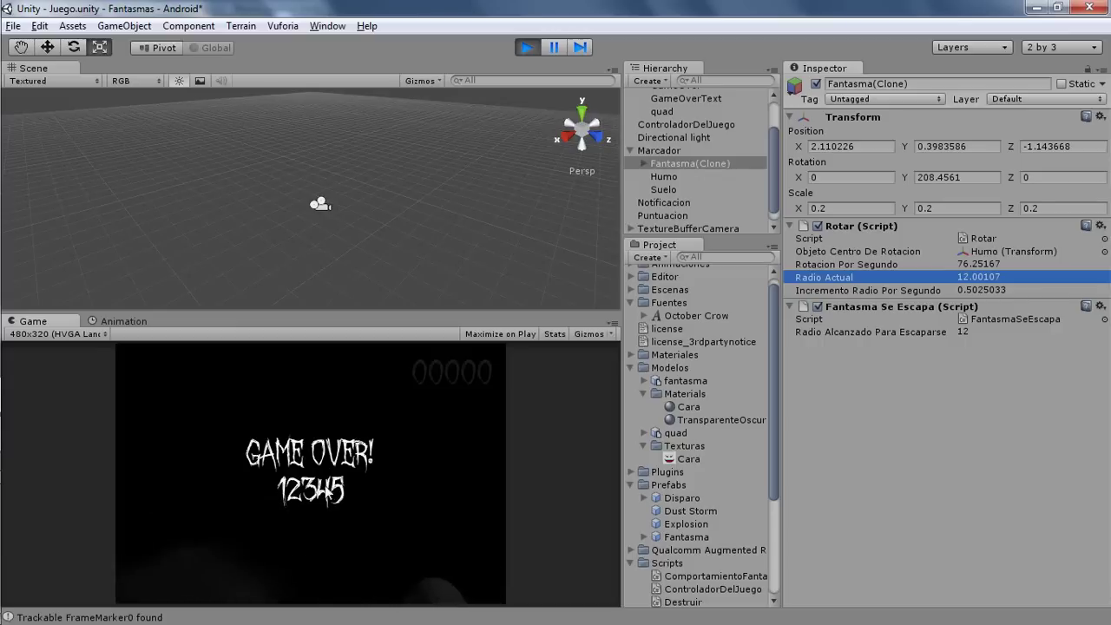
click(521, 47)
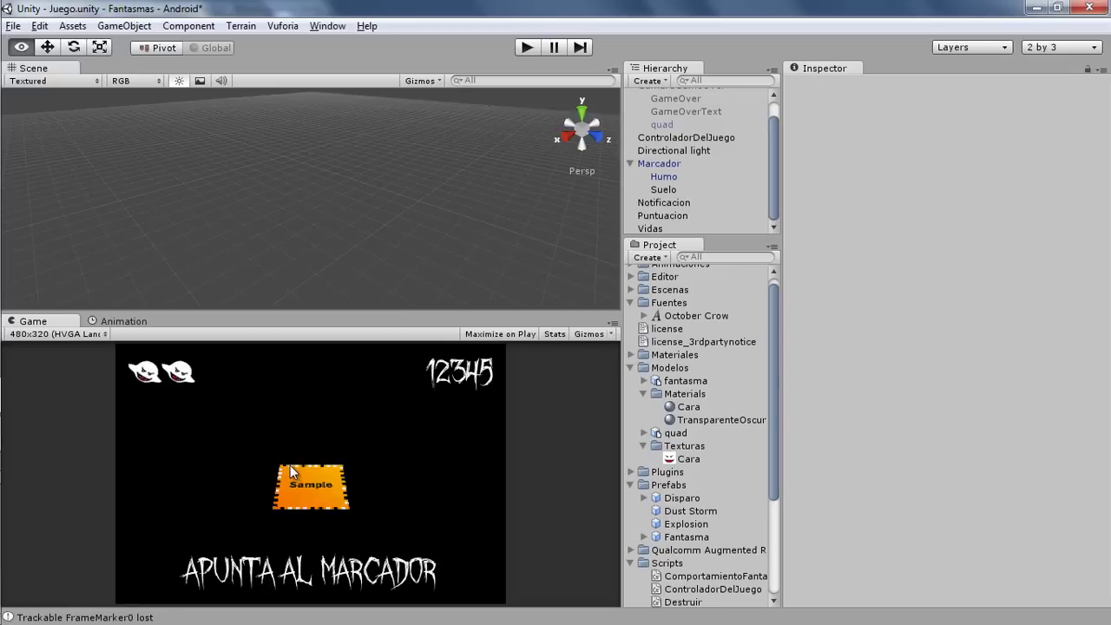
Step: Open EstadoJuego.cs, add 'internal int highscore = 0;' below the gameOver field, and save
key(alt+Tab)
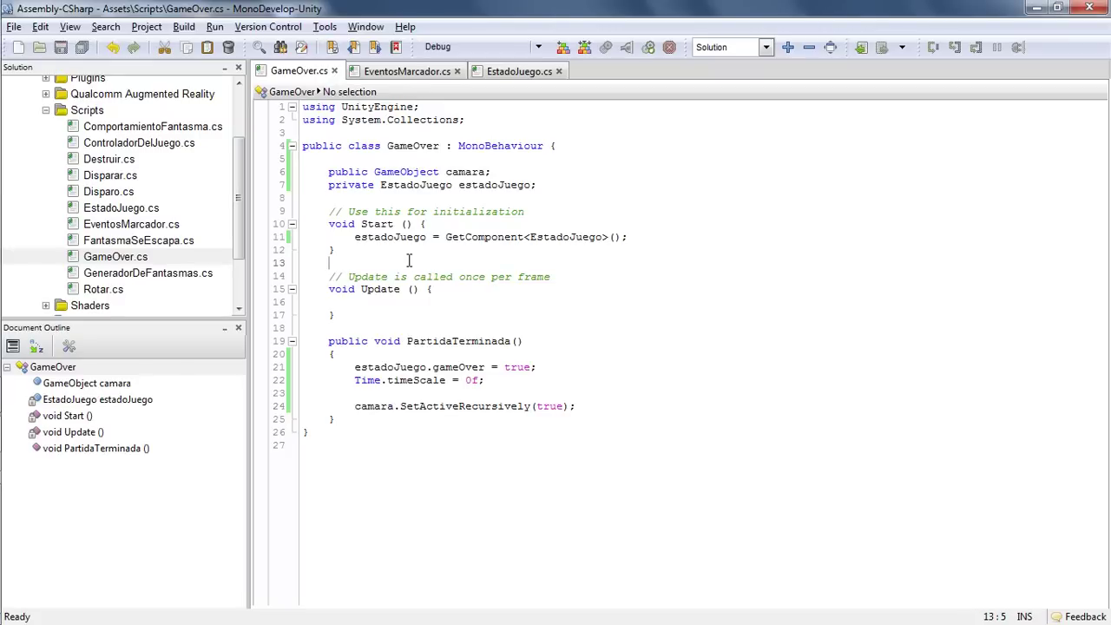
click(410, 263)
double_click(115, 212)
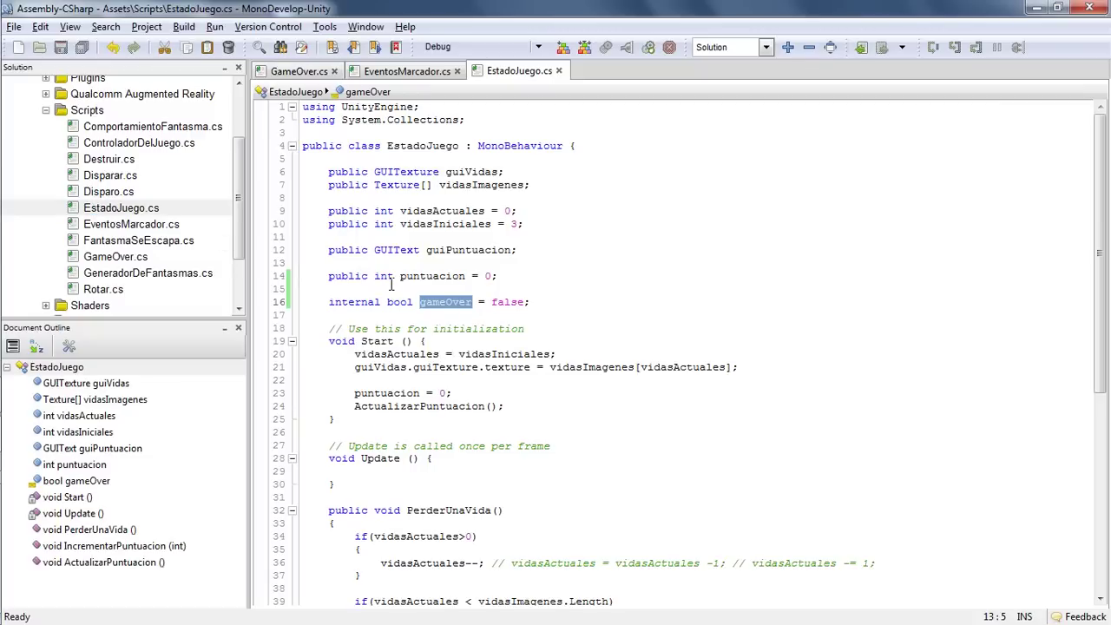
click(545, 302)
key(Return)
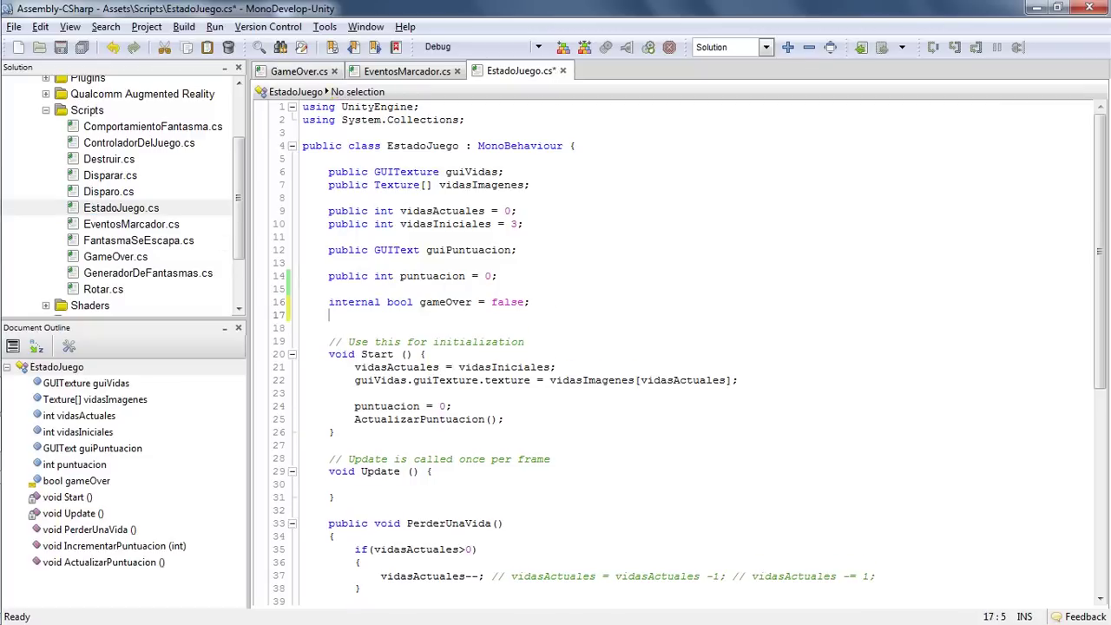
text(inter)
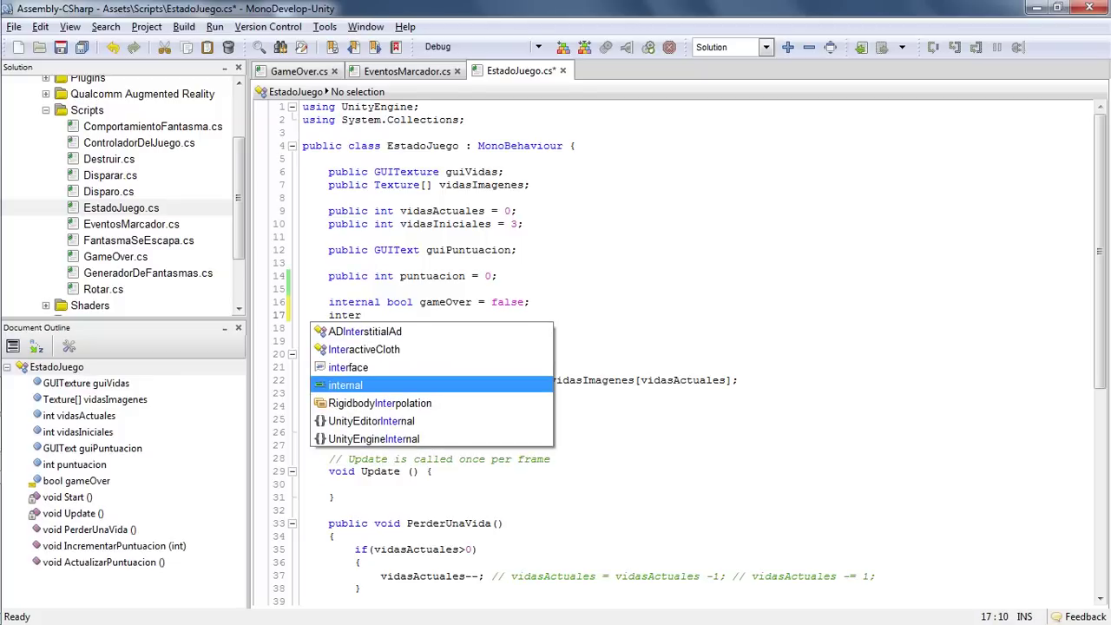
key(Return)
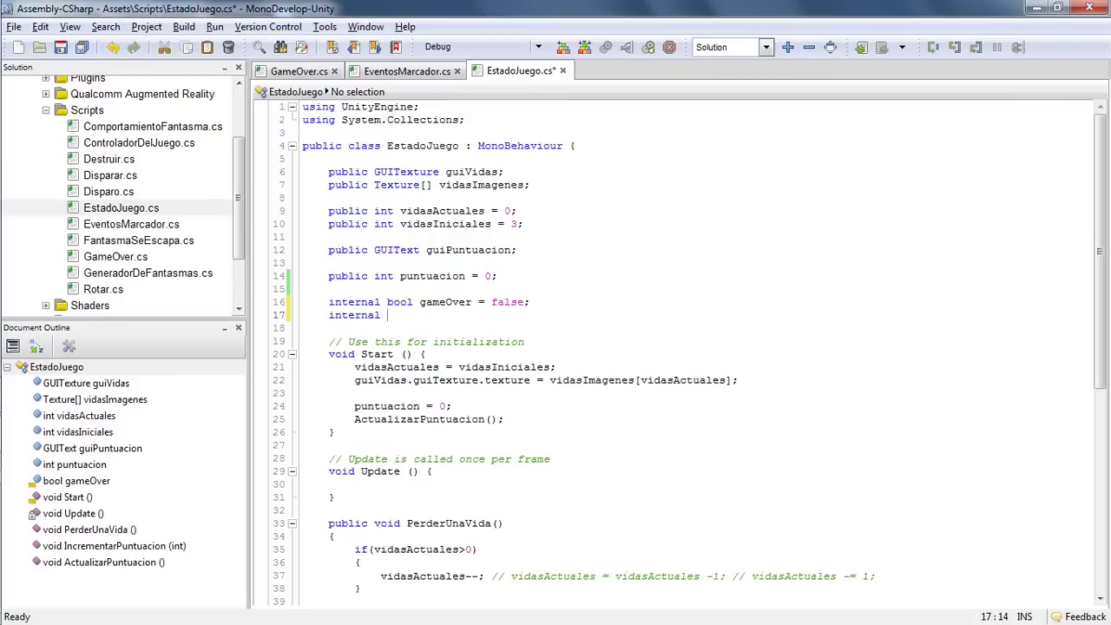
text(int high)
text(score)
text( = 0;)
key(ctrl+s)
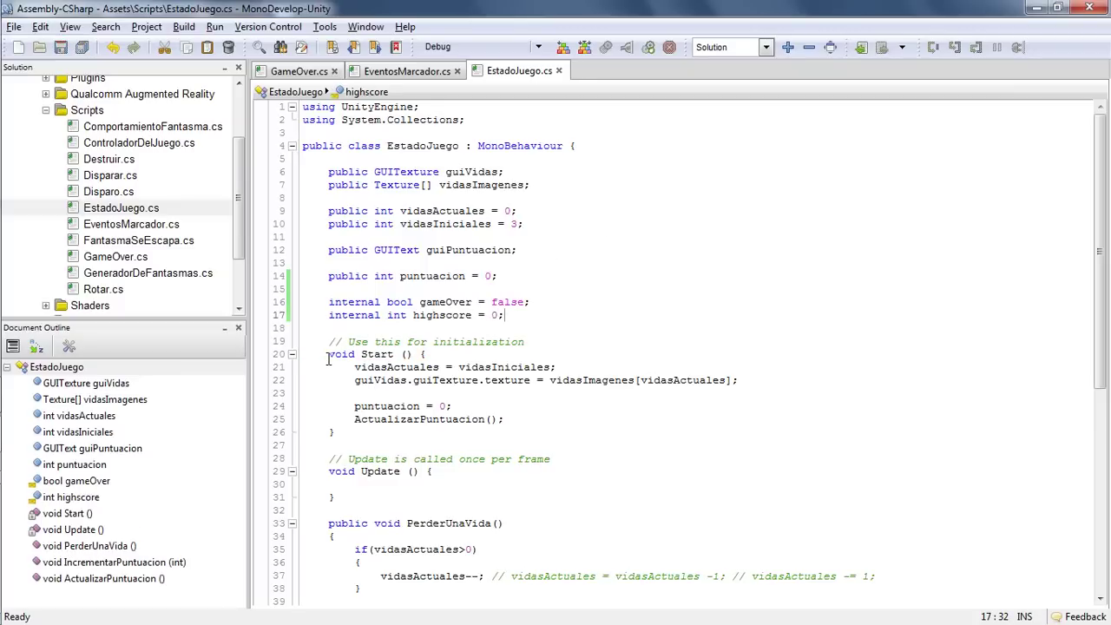
Step: Add a new first line in Start beginning 'highscore = PlayerPrefs' via autocompletion
drag(329, 354, 427, 354)
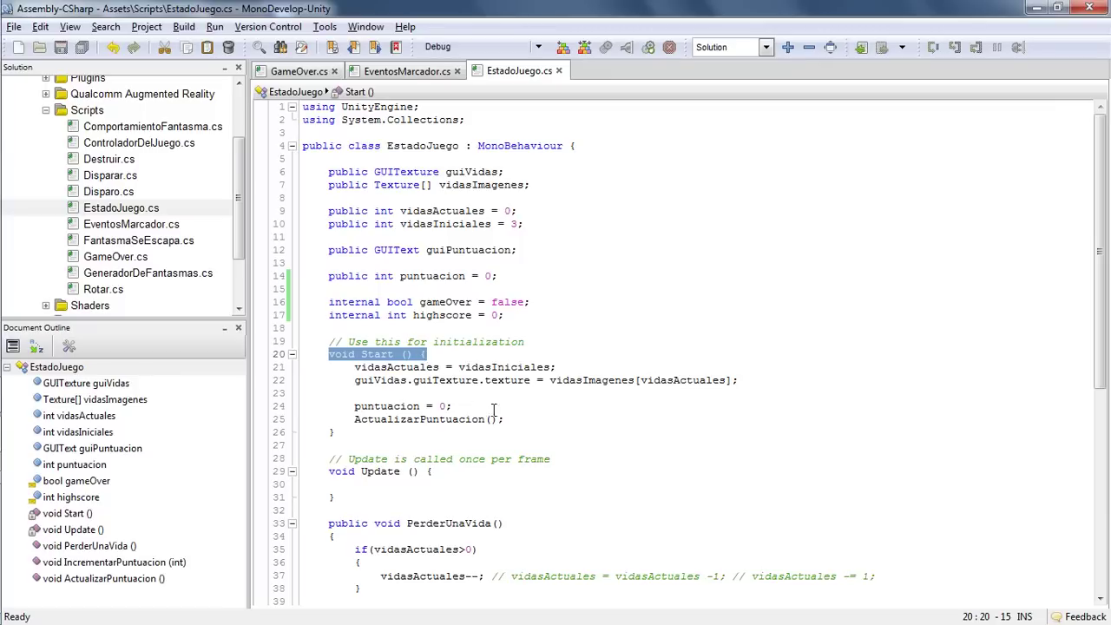
click(461, 354)
key(Return)
key(Return)
click(355, 367)
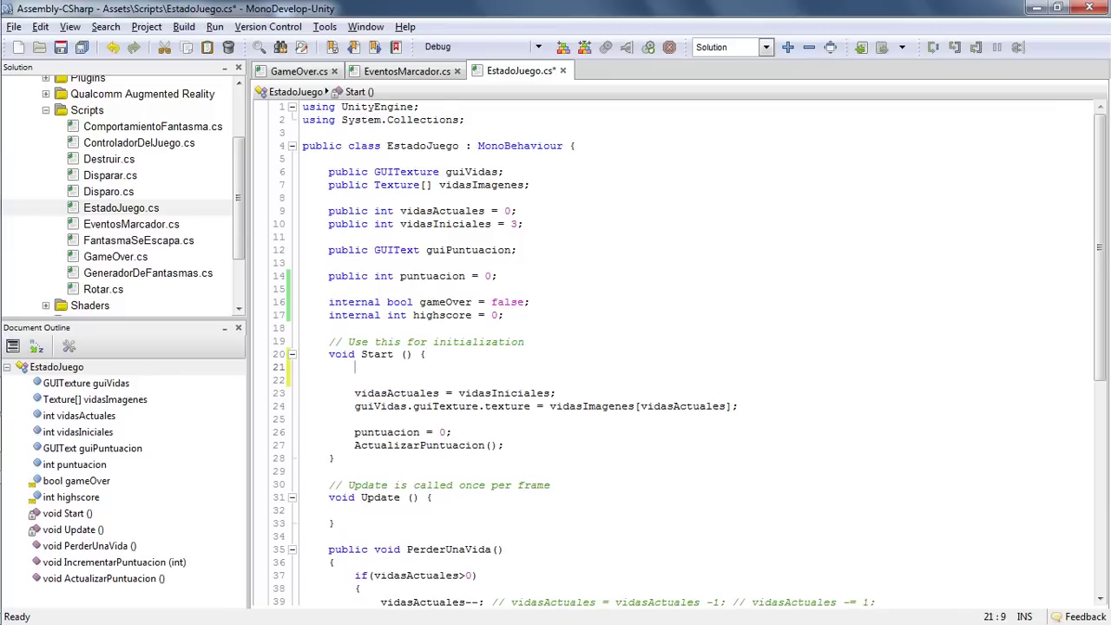
text(hi)
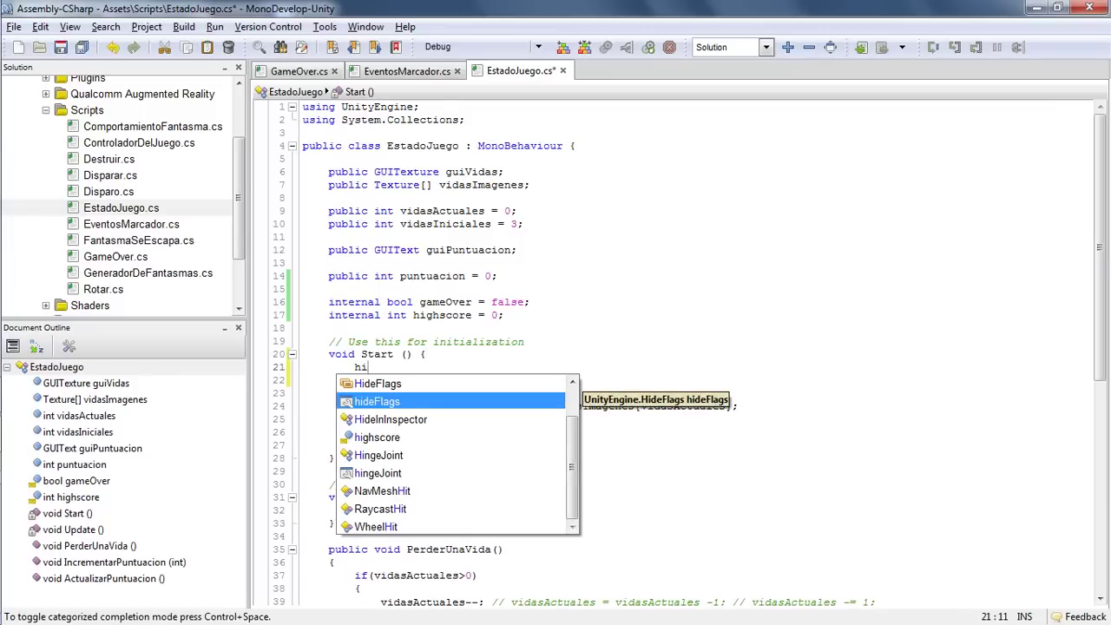
key(Down)
key(Down)
key(Return)
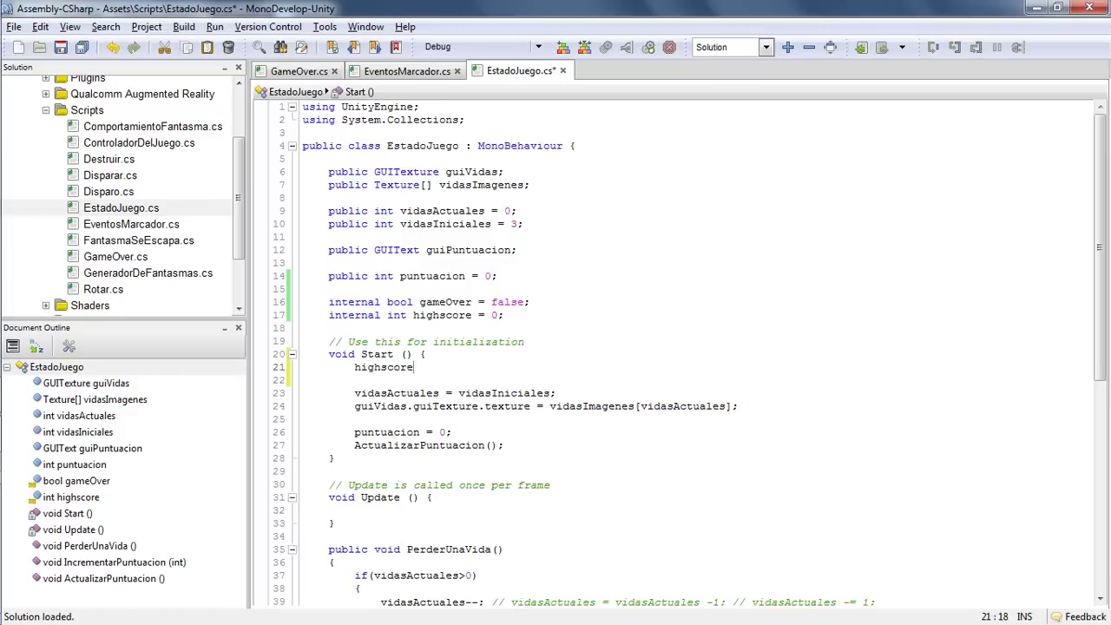
text( = )
text(Play)
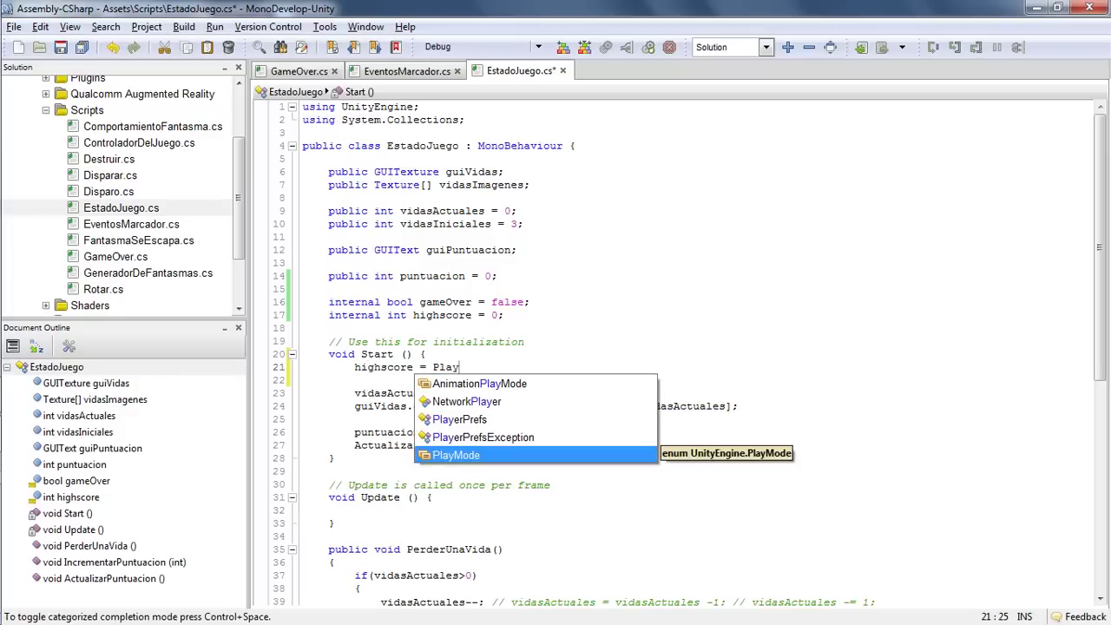
key(Up)
key(Up)
key(Return)
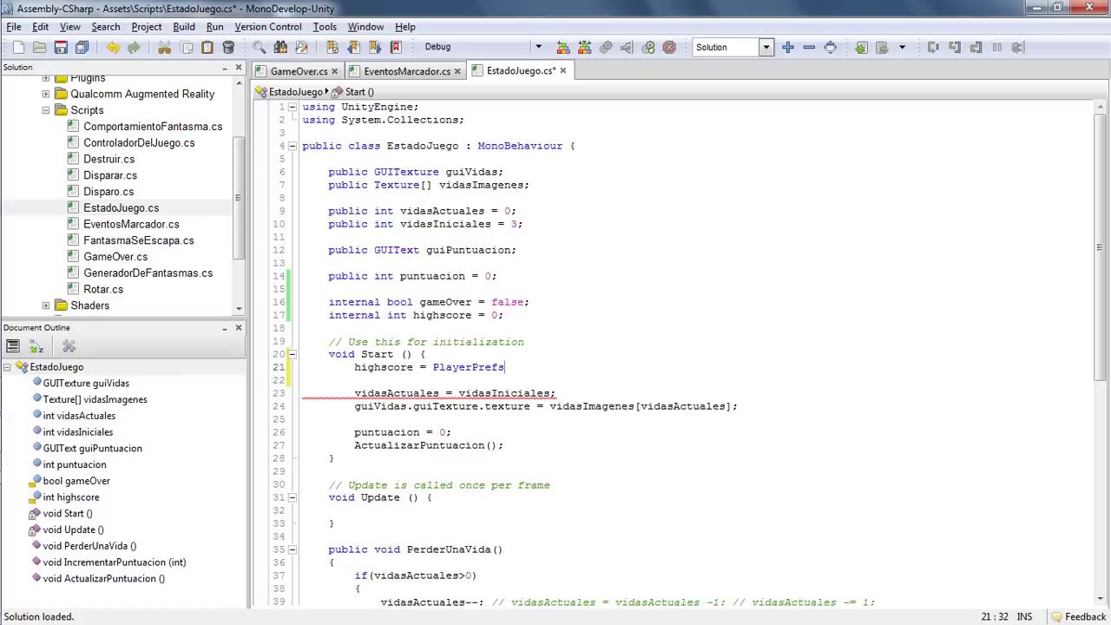
Step: Complete the line with SetInt("highscore", 4673267); and save EstadoJuego.cs
text(.G)
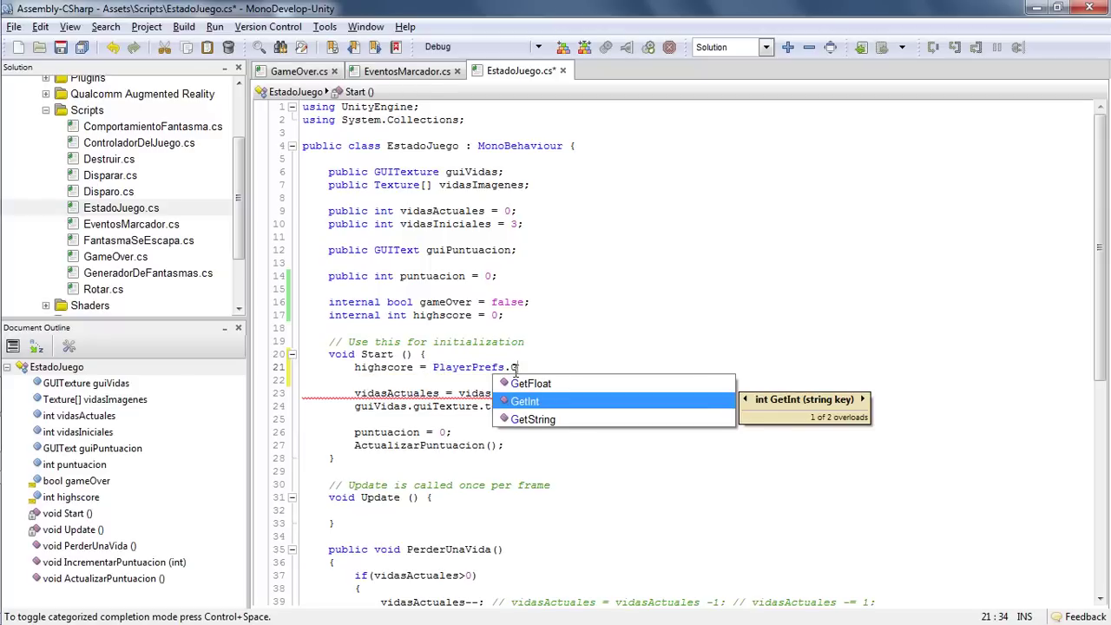
key(BackSpace)
text(s)
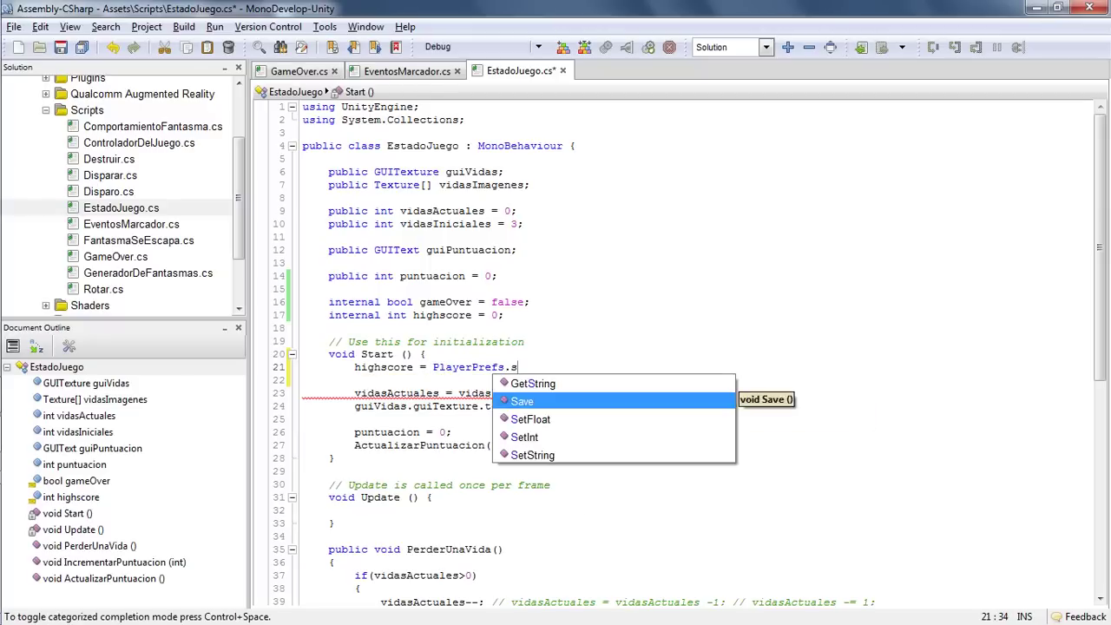
key(Down)
key(Down)
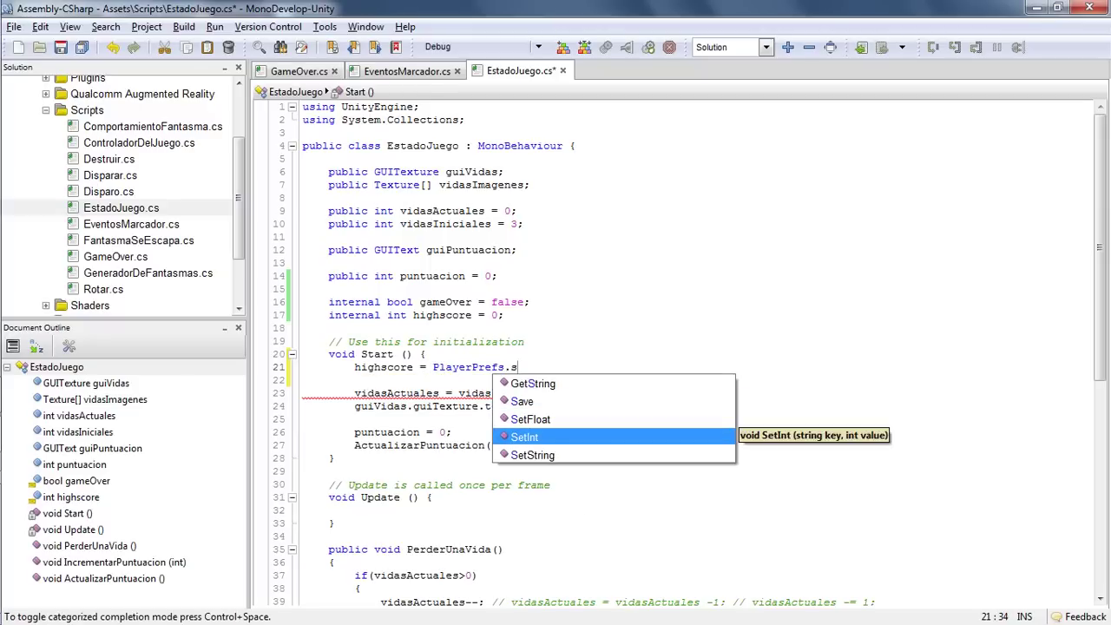
key(Down)
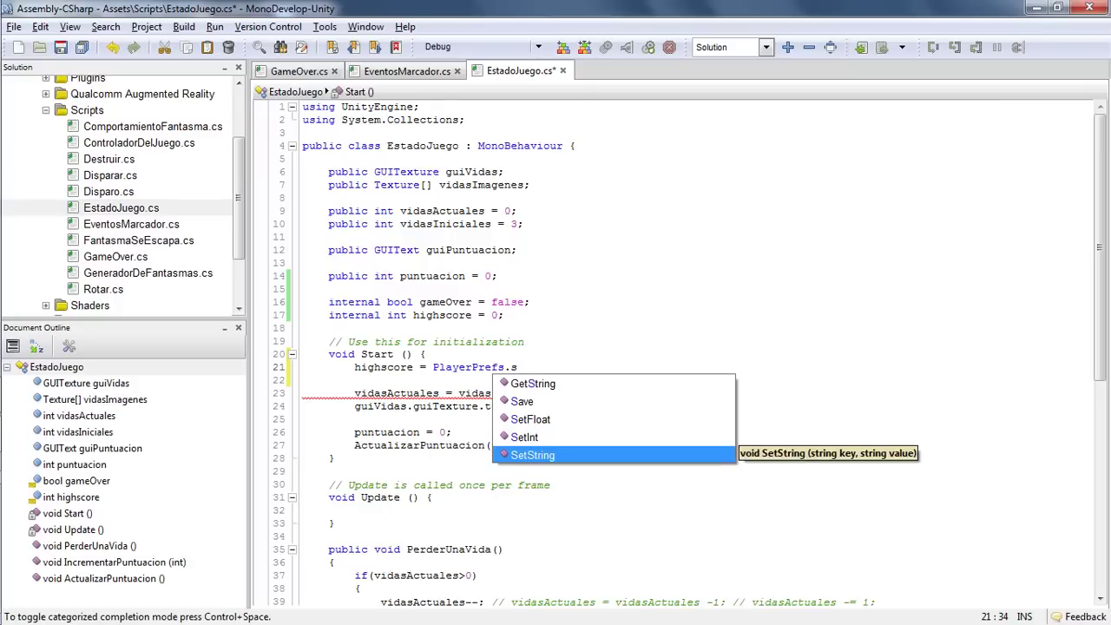
key(BackSpace)
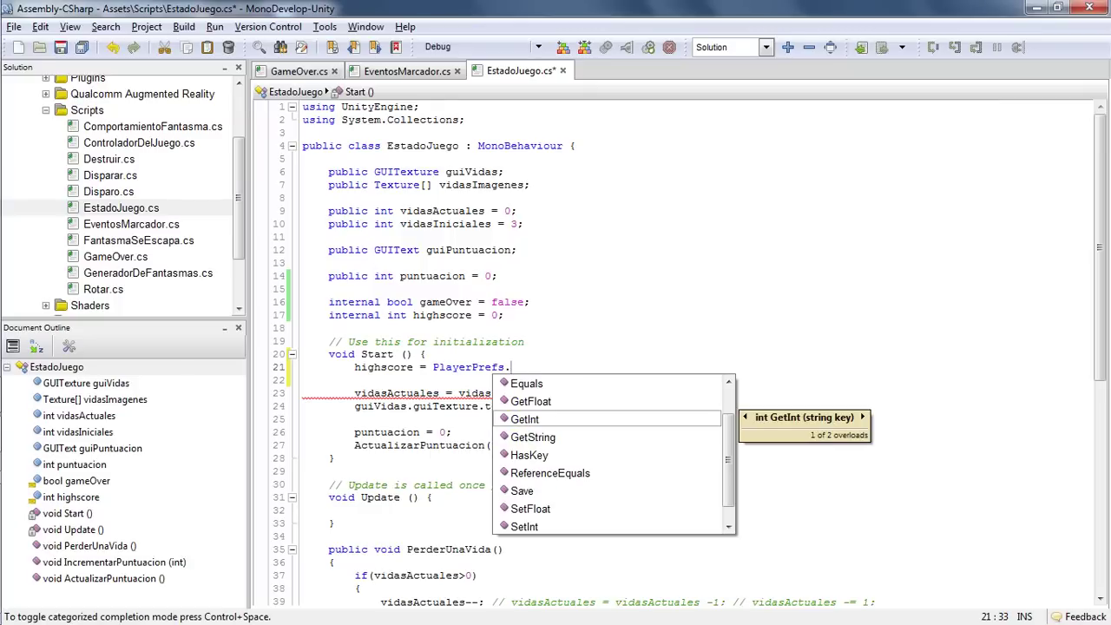
key(Down)
key(Down)
key(Down)
key(Down)
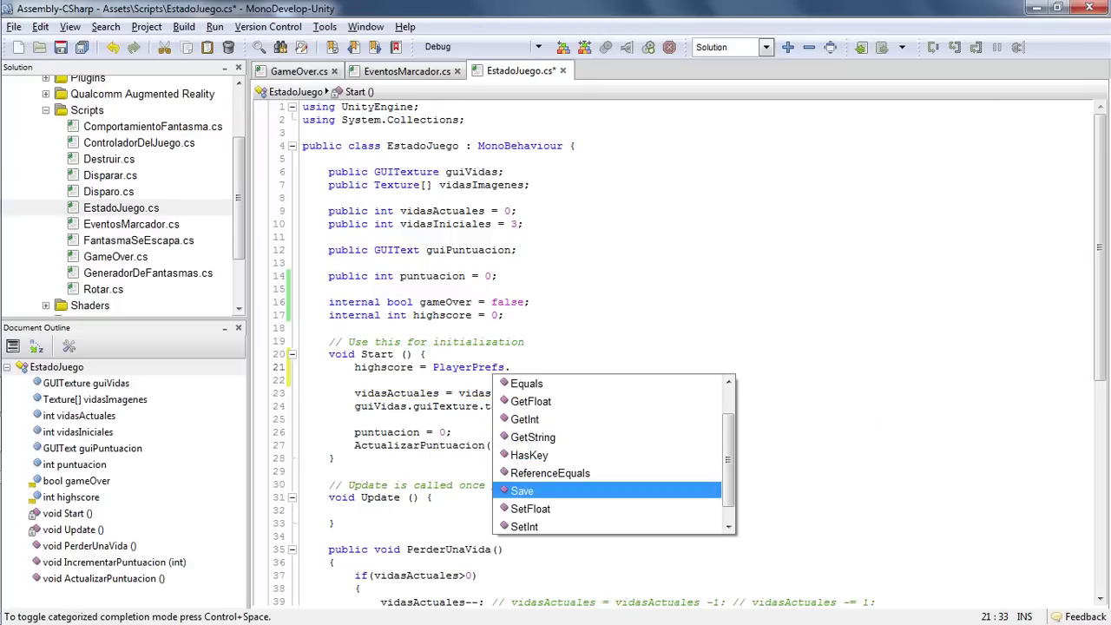
key(Down)
key(Down)
key(Down)
key(Up)
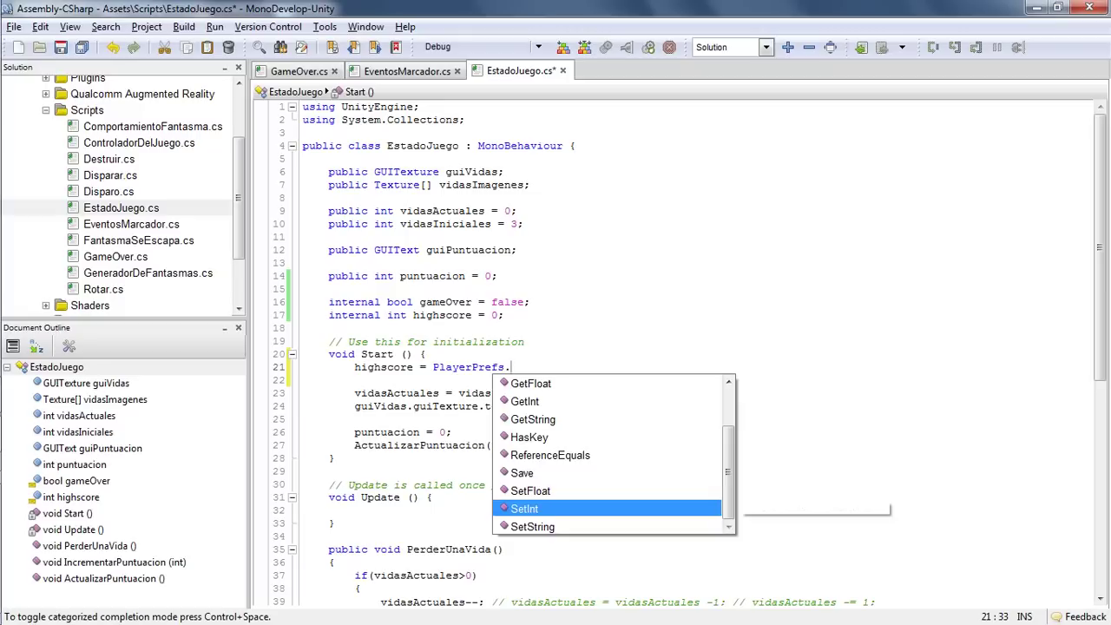
key(Return)
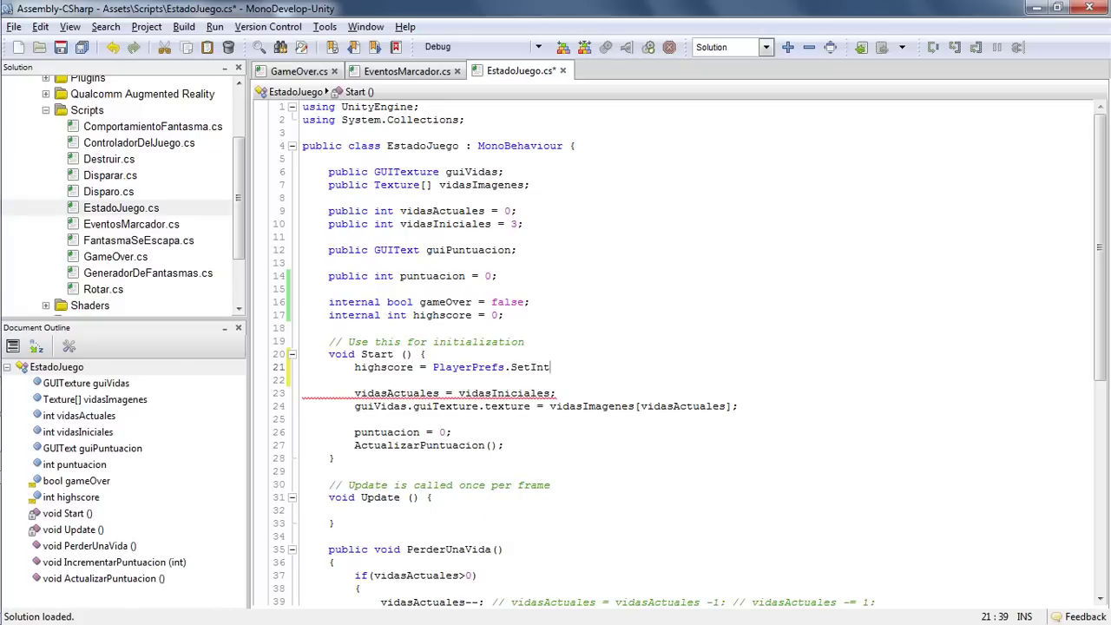
text(()
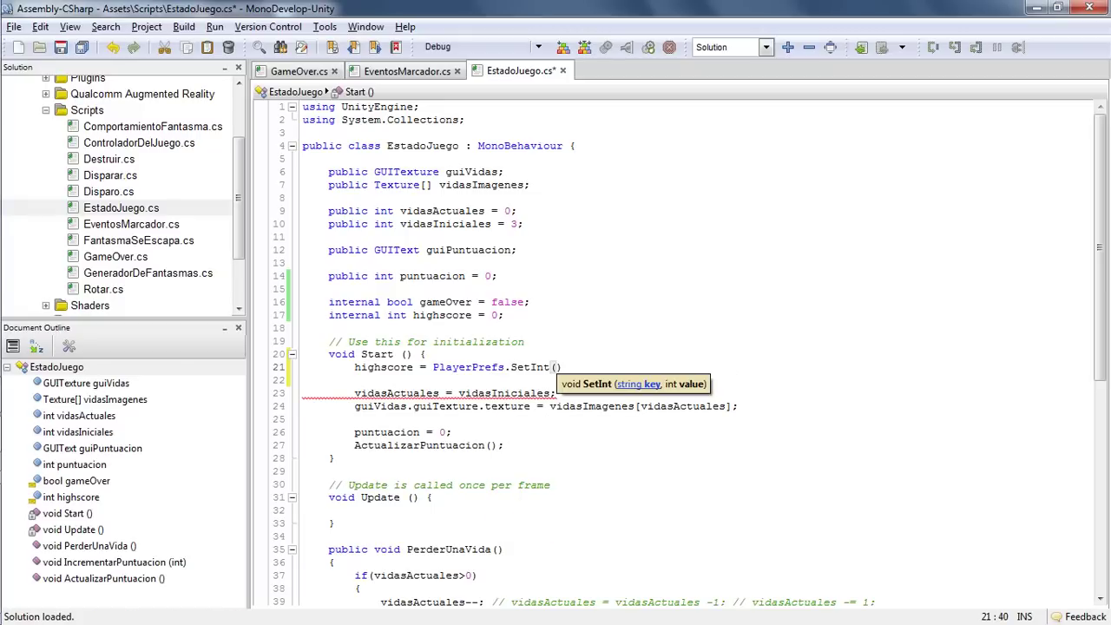
text("h)
text(ighs)
text(core")
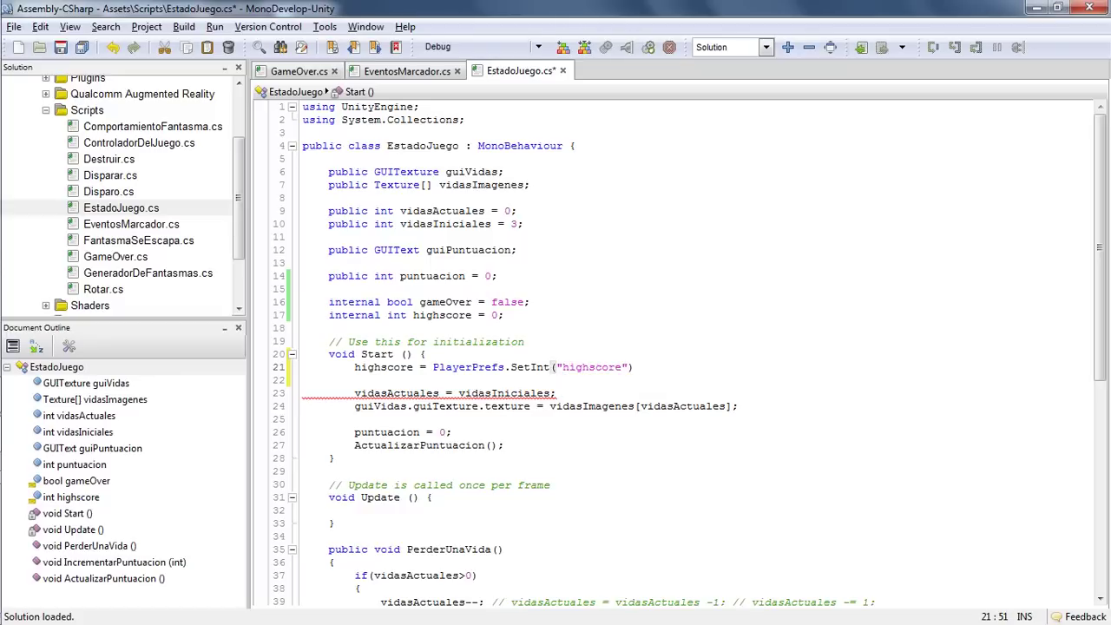
text(,)
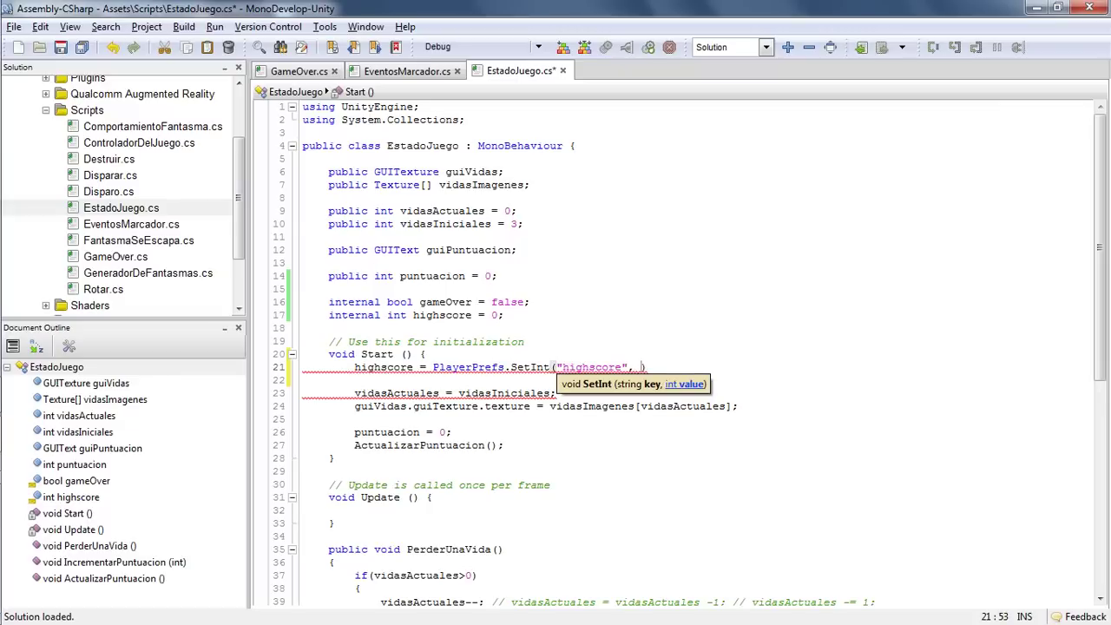
text( 4673267);)
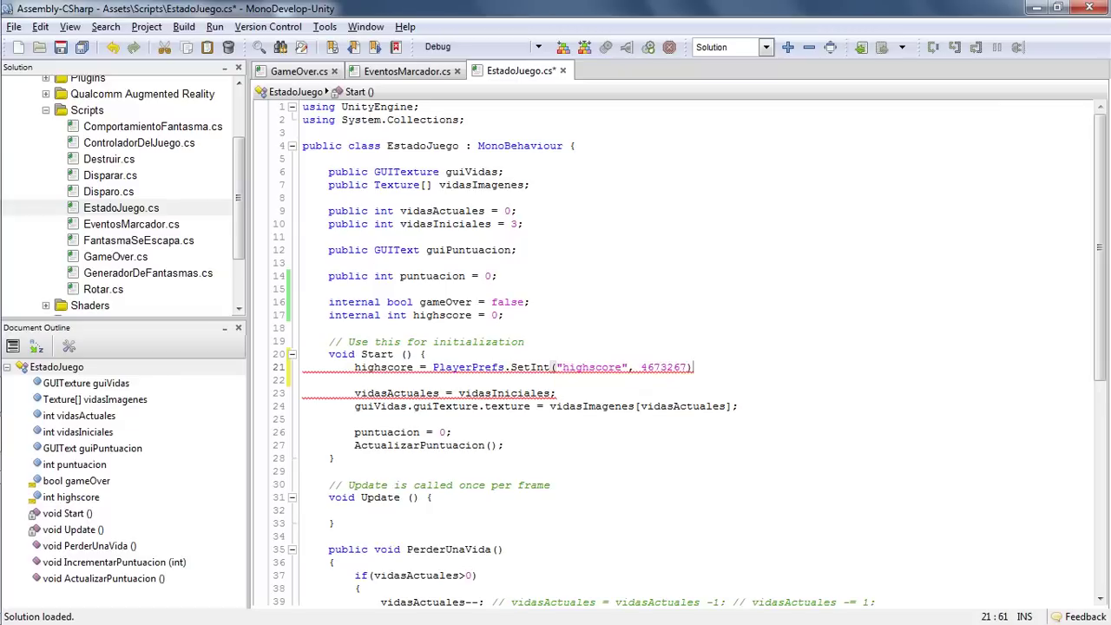
key(ctrl+s)
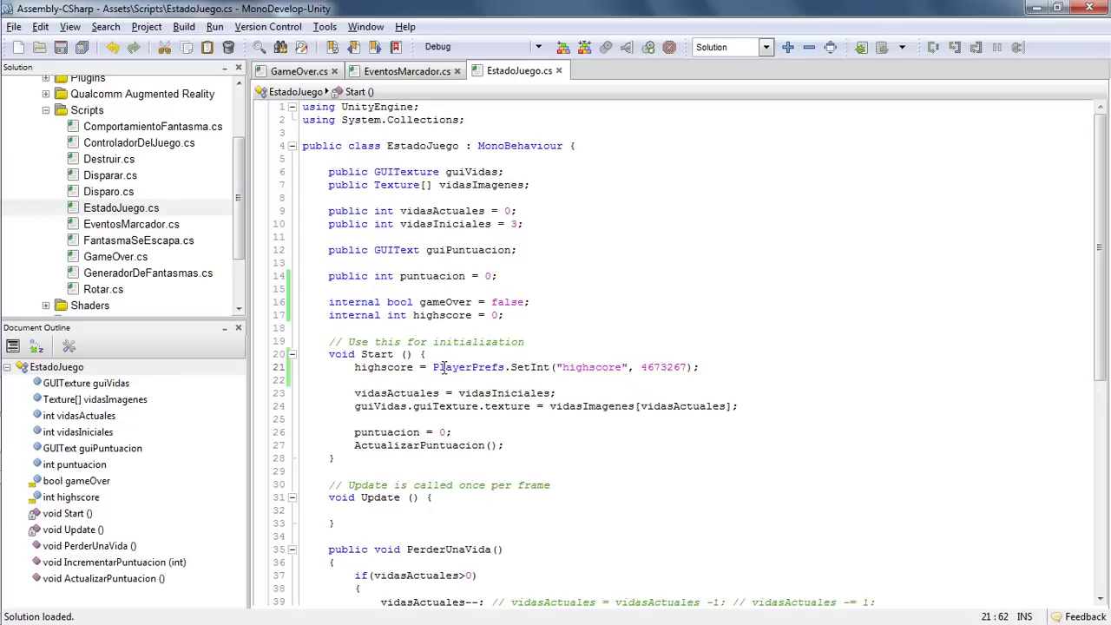
Step: Try removing the 'highscore =' assignment on line 21, then undo to restore it
drag(433, 367, 355, 368)
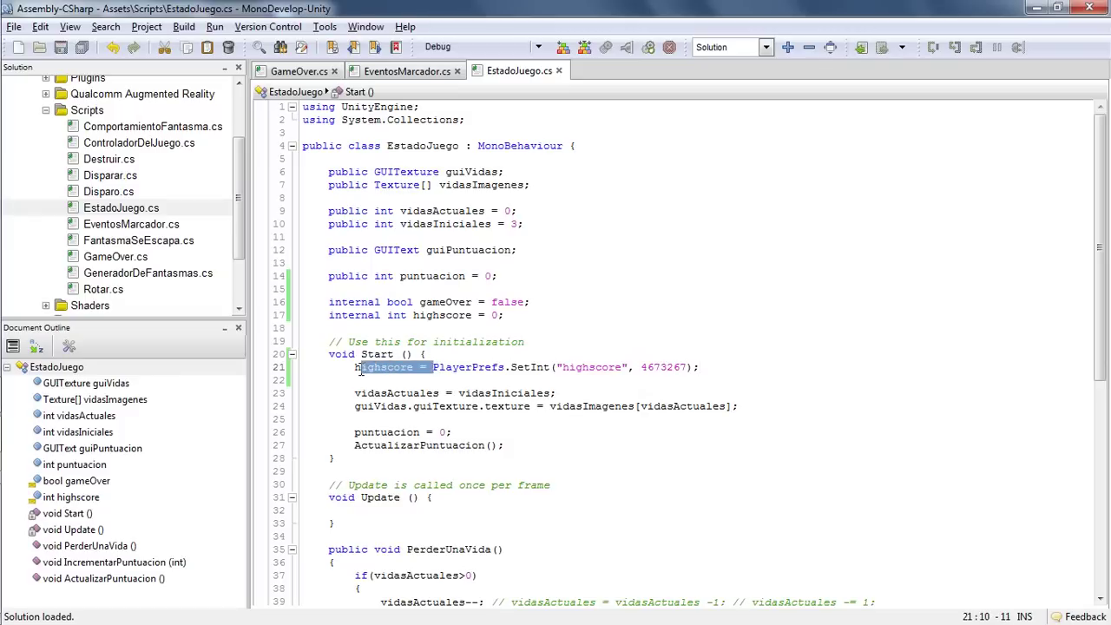
key(BackSpace)
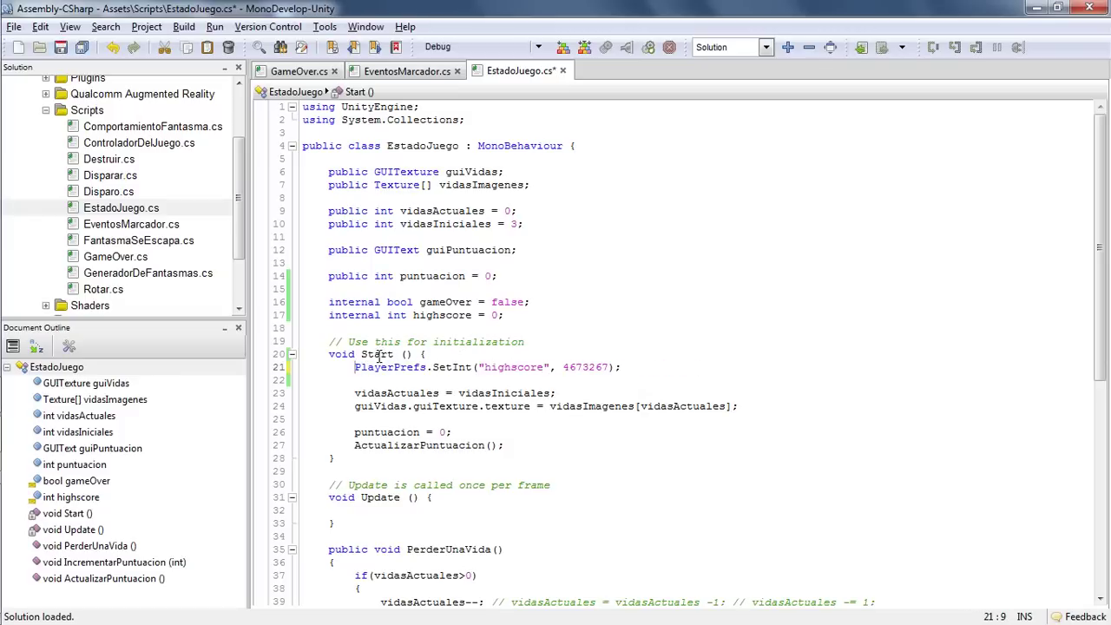
drag(354, 368, 626, 368)
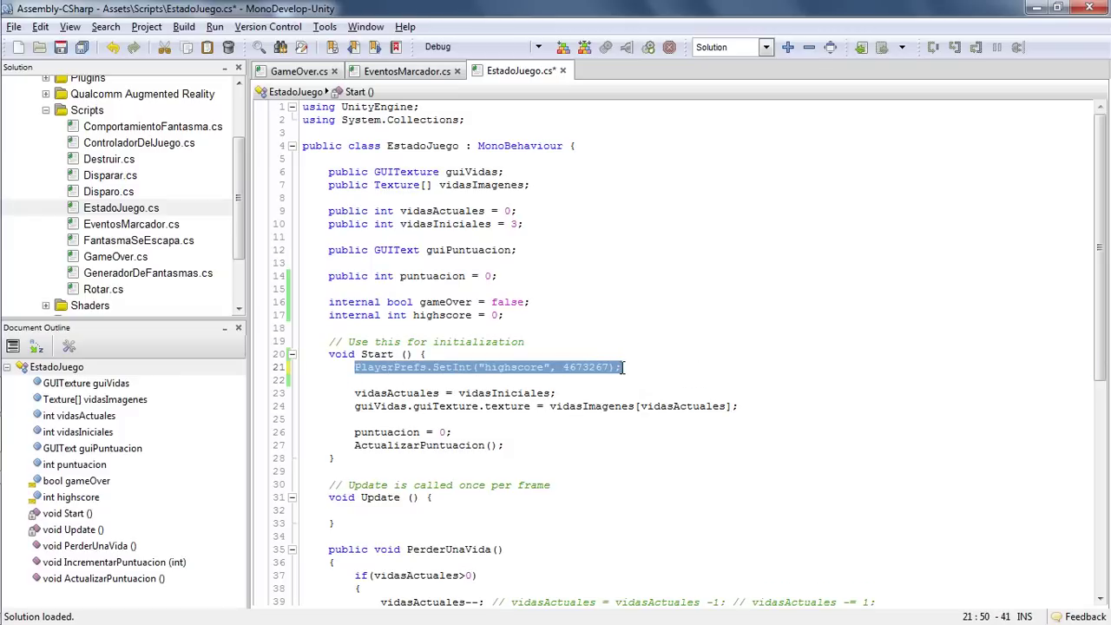
click(635, 367)
double_click(580, 367)
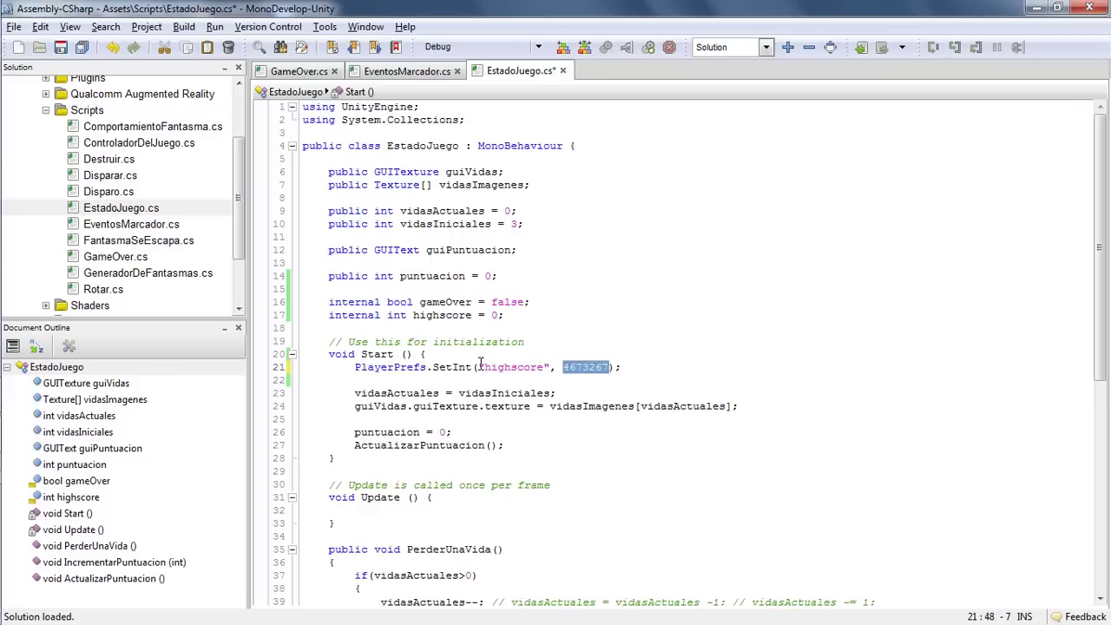
drag(478, 367, 550, 366)
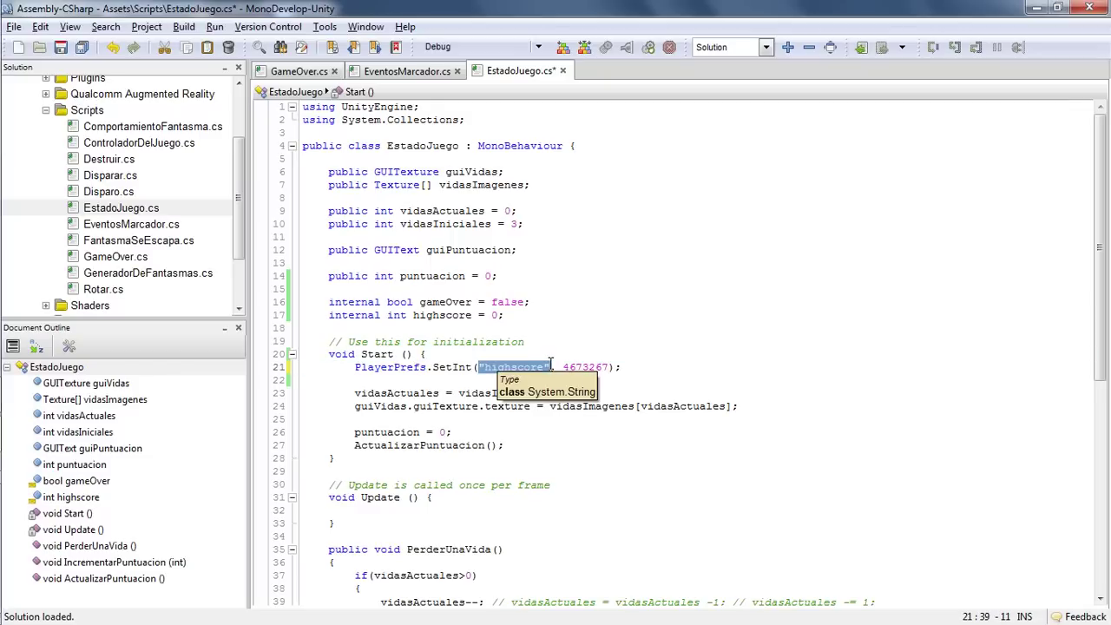
double_click(586, 367)
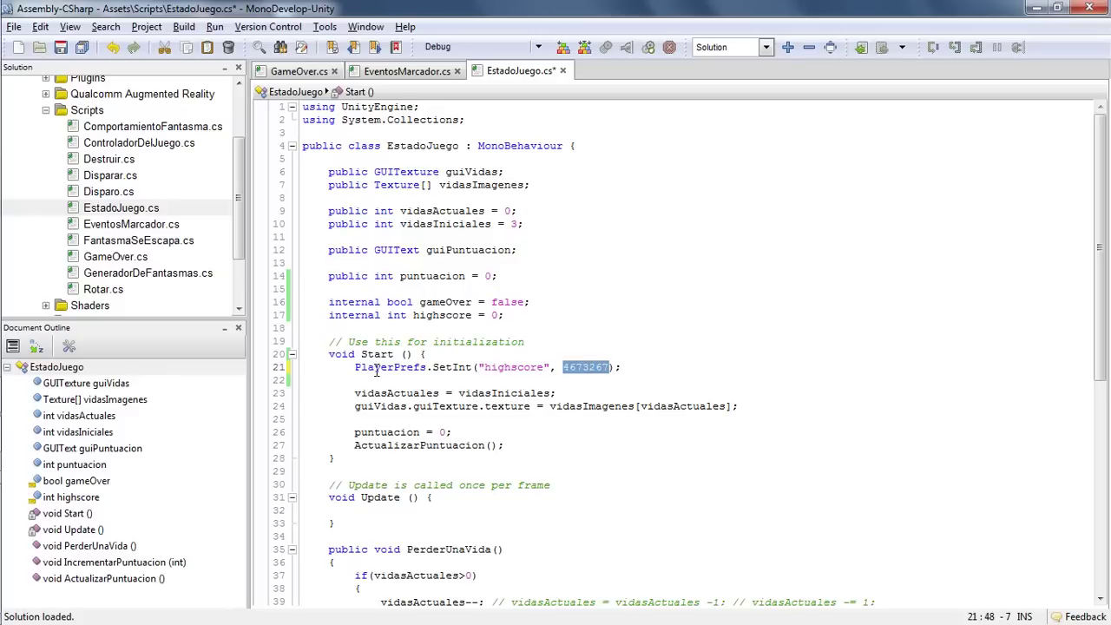
key(ctrl+z)
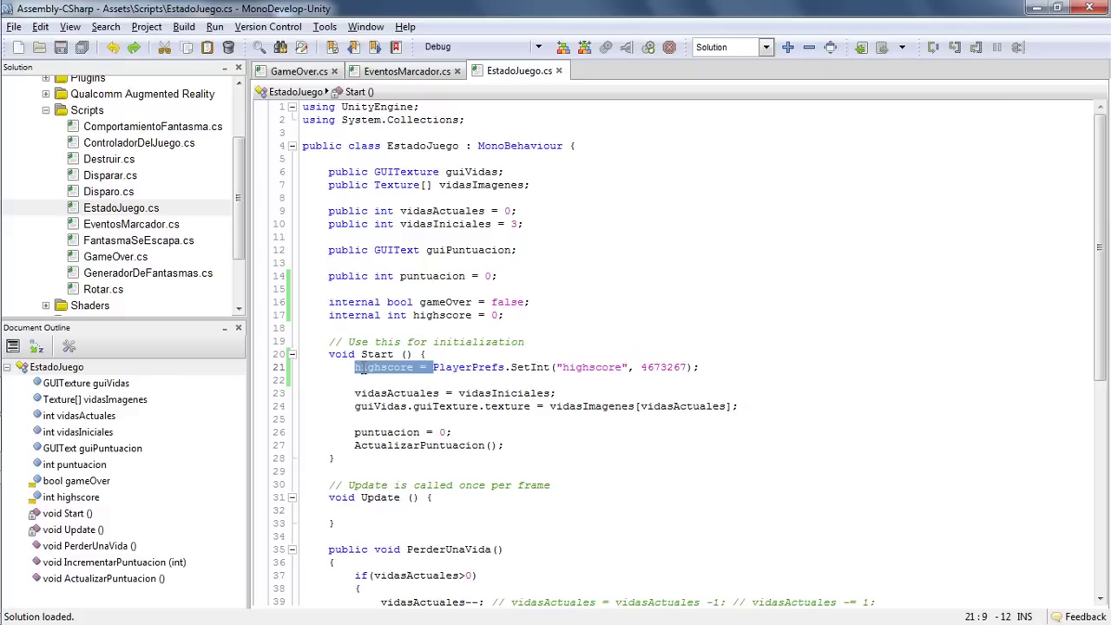
click(510, 367)
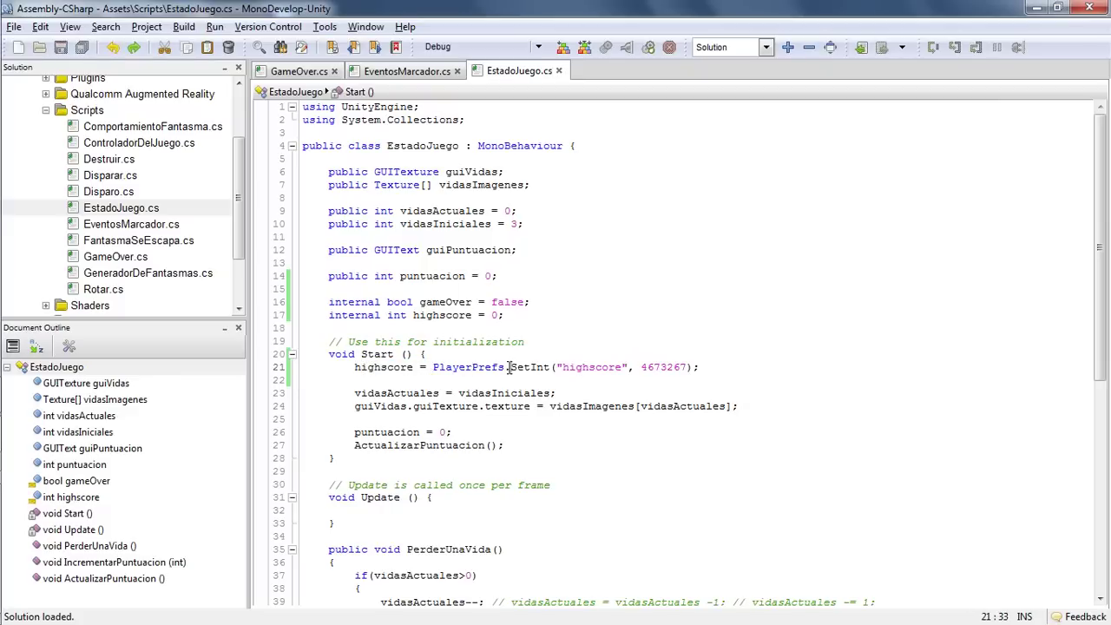
Step: Replace the SetInt call with GetInt("highscore", 0) and save EstadoJuego.cs
drag(510, 367, 705, 367)
key(Delete)
key(ctrl+space)
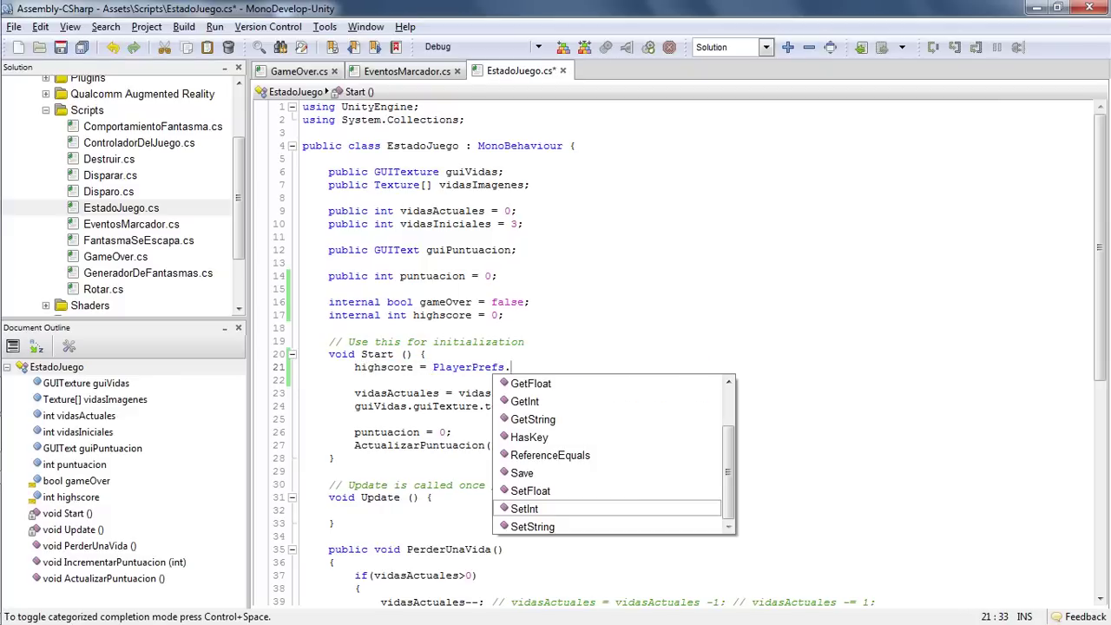
text(Get)
key(Return)
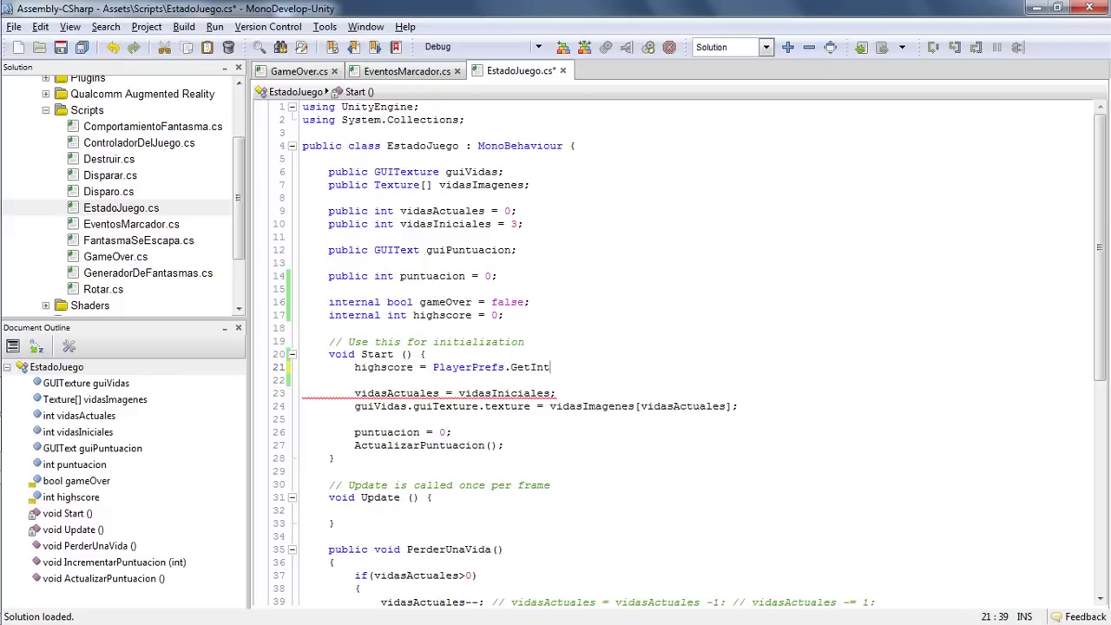
text(("hi)
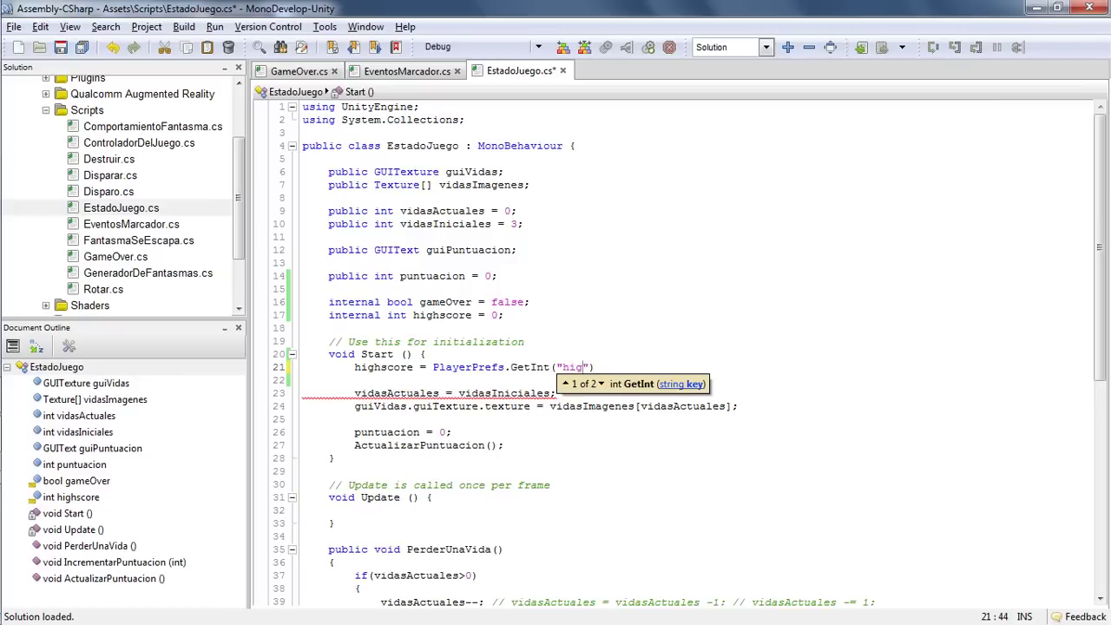
text(ghsco)
text(re")
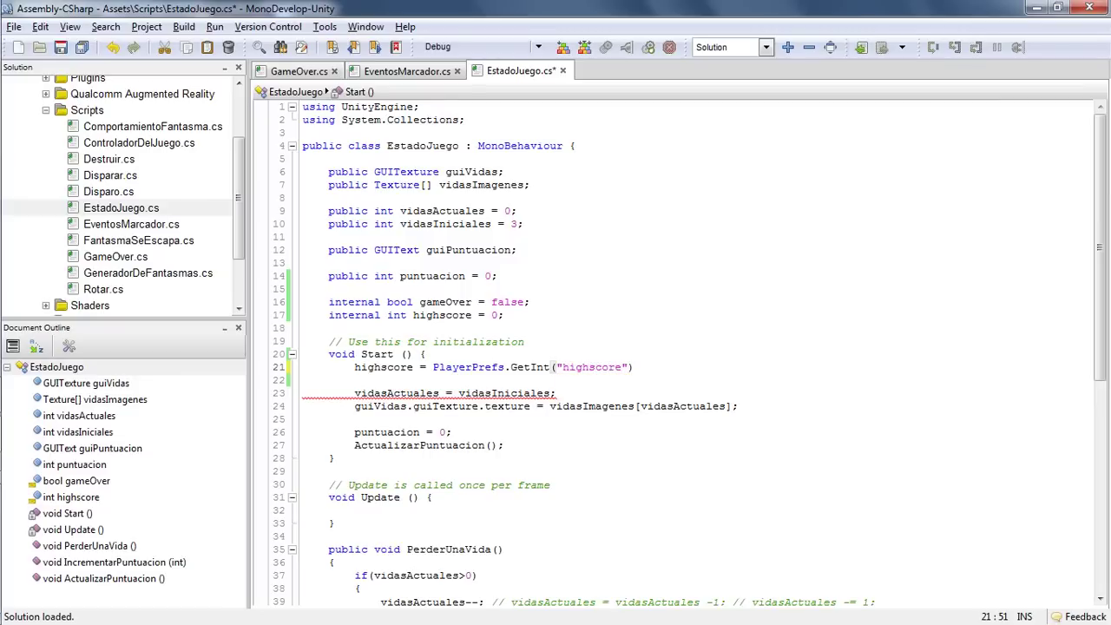
text(,)
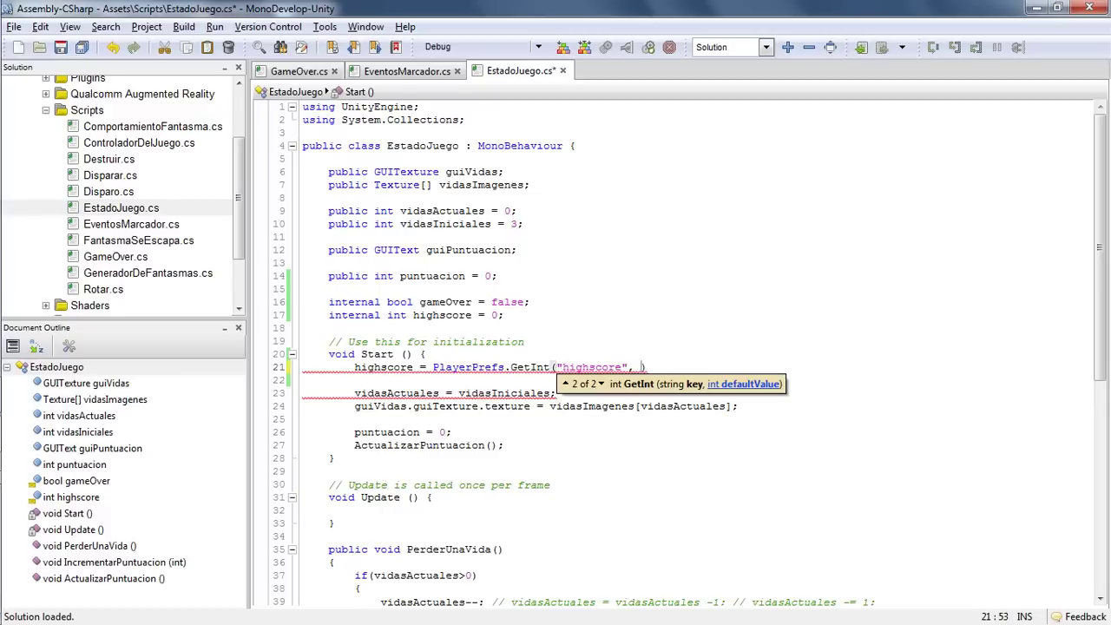
text( 0);)
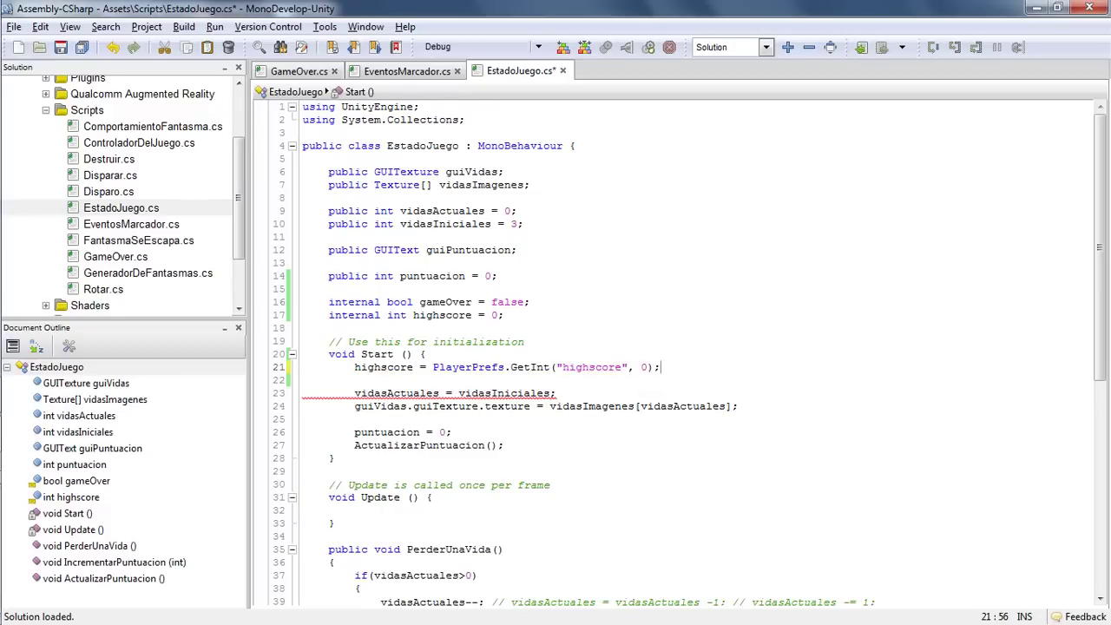
double_click(591, 370)
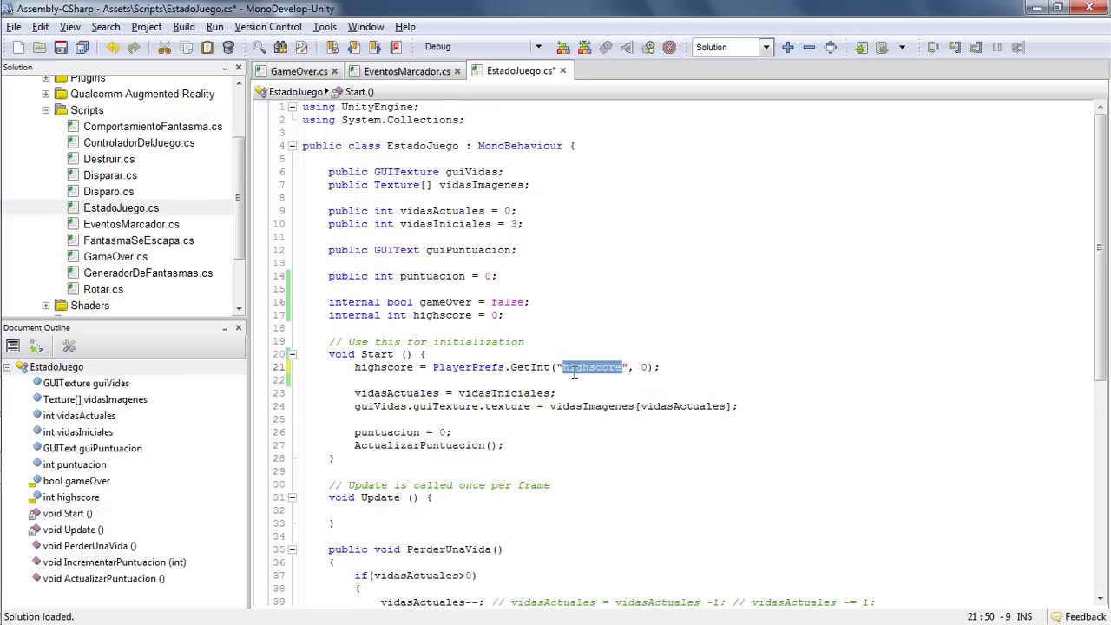
click(650, 367)
key(shift+Left)
key(shift+Left)
key(shift+Right)
double_click(383, 367)
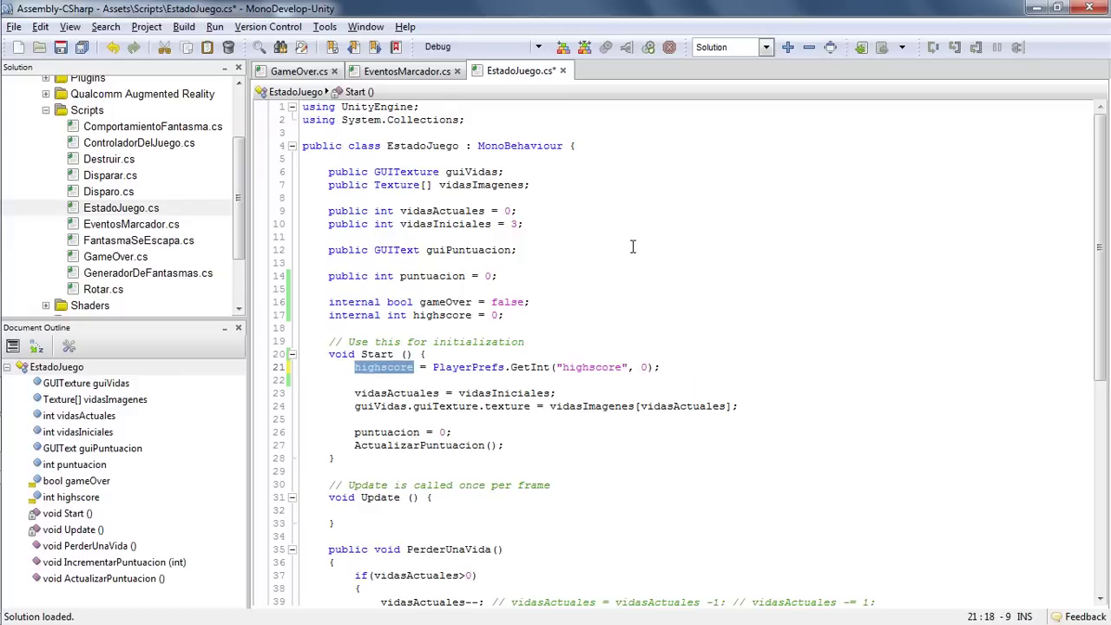
key(ctrl+s)
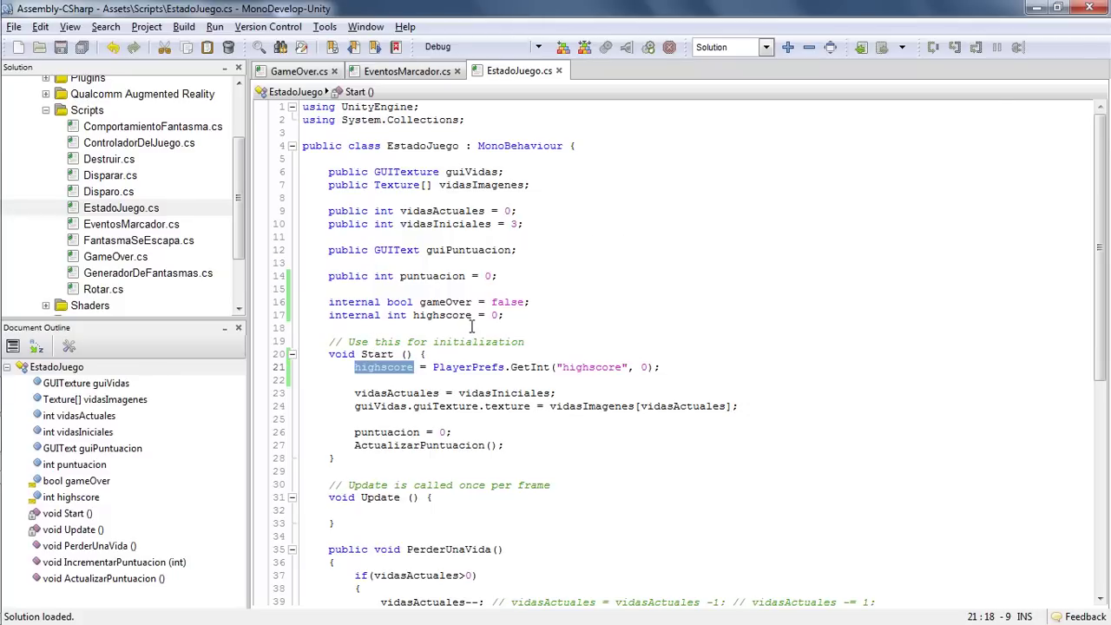
Step: Add a new line after the camera activation in GameOver.cs's PartidaTerminada, then switch to Unity
click(289, 73)
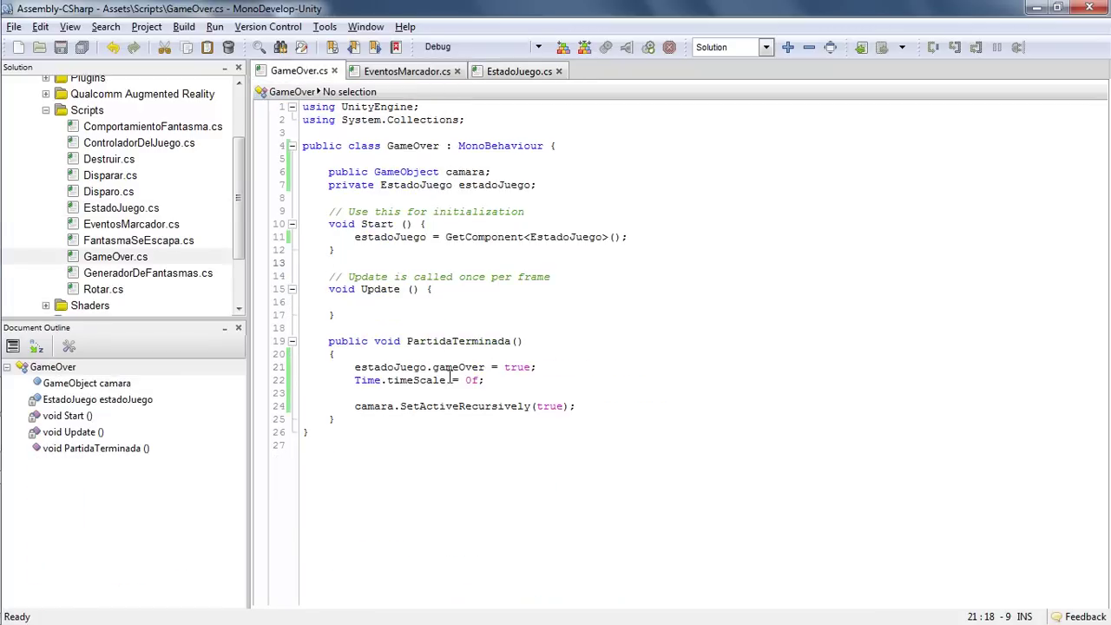
click(597, 406)
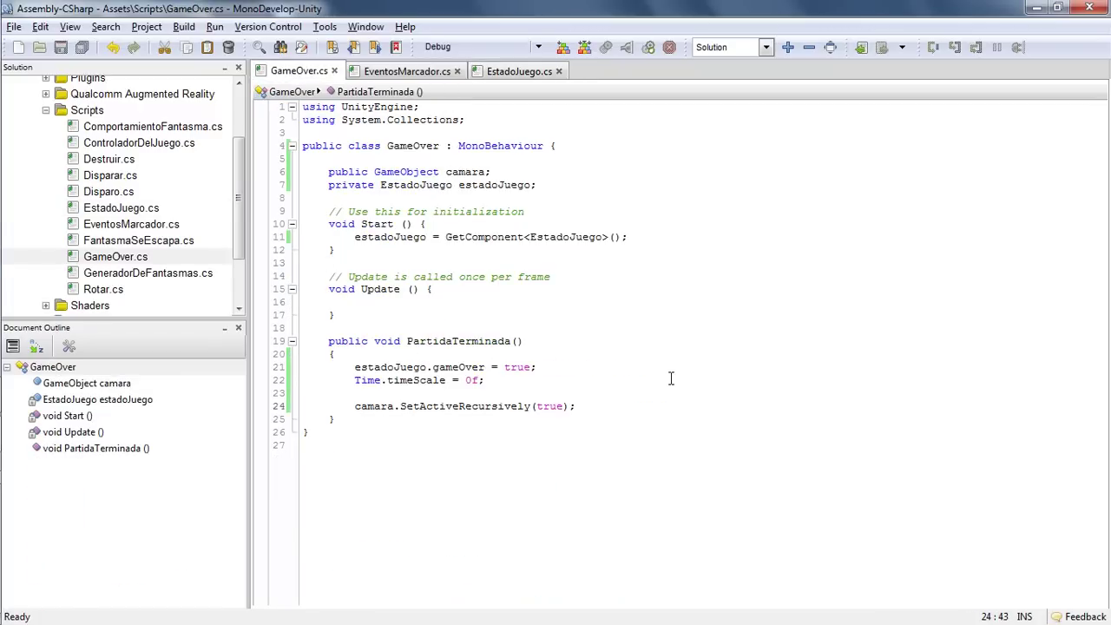
key(Return)
key(alt+Tab)
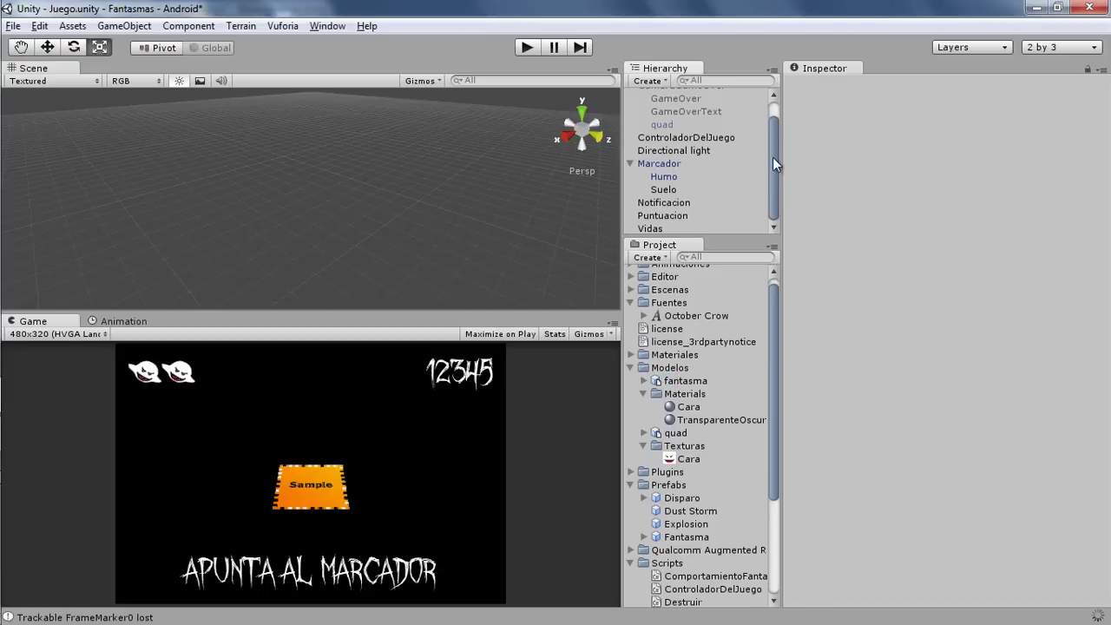
Step: Activate CamaraGameOver and all its child objects in the Hierarchy, then return to MonoDevelop
drag(772, 157, 736, 121)
click(721, 108)
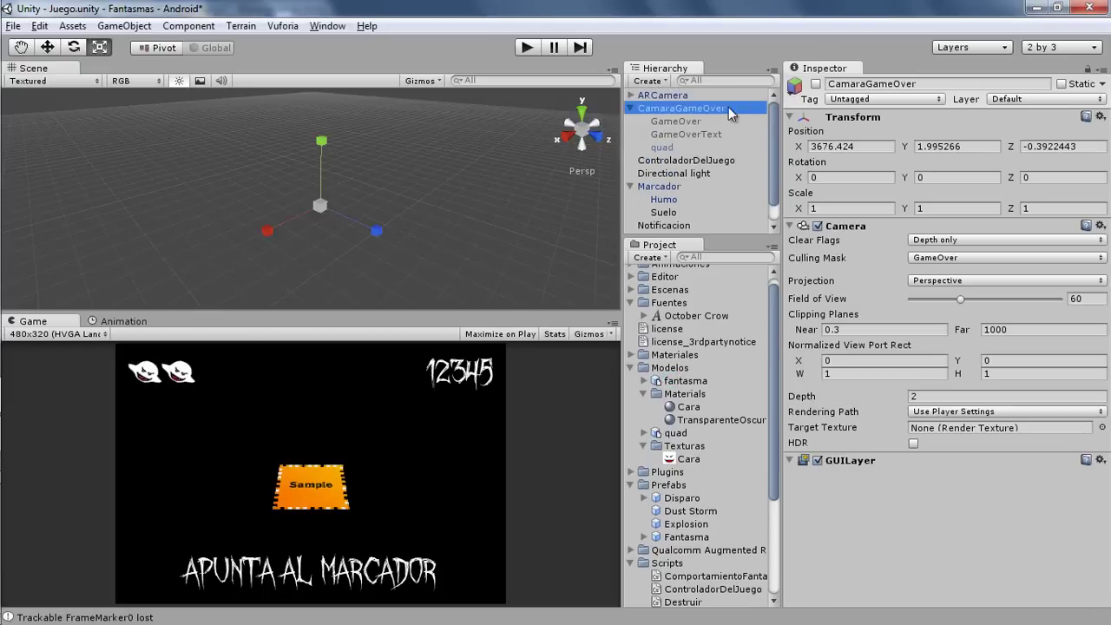
click(814, 84)
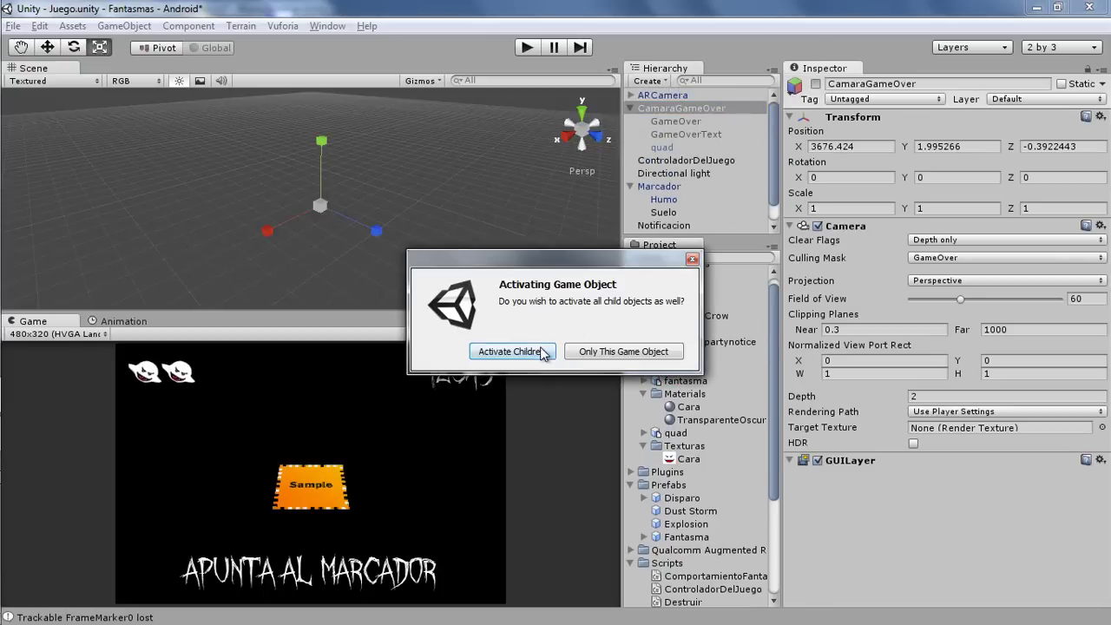
click(512, 354)
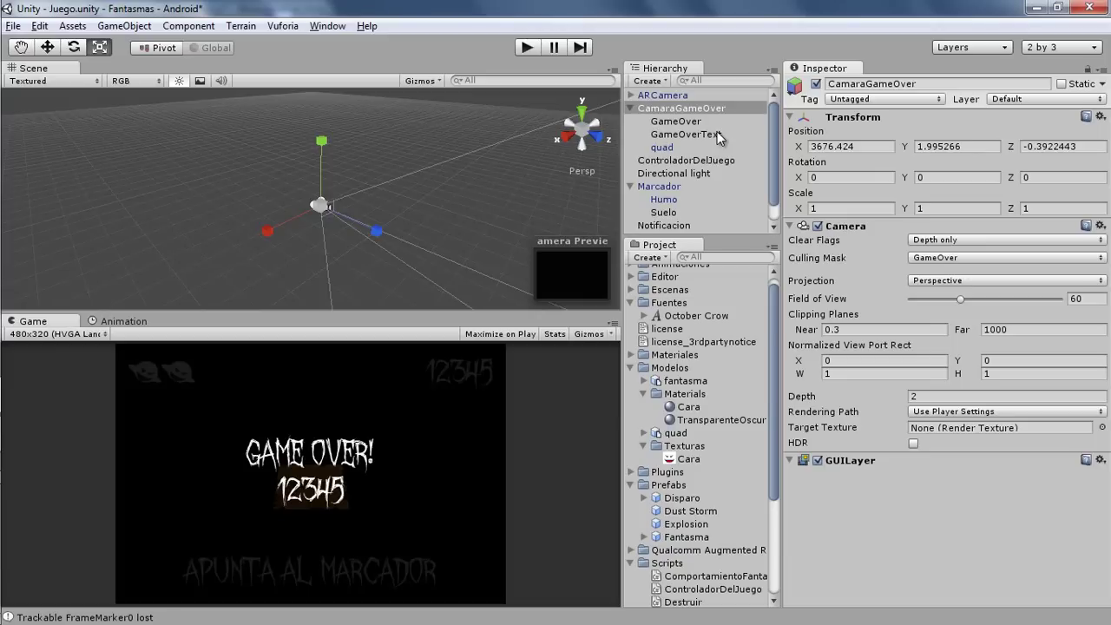
key(alt+Tab)
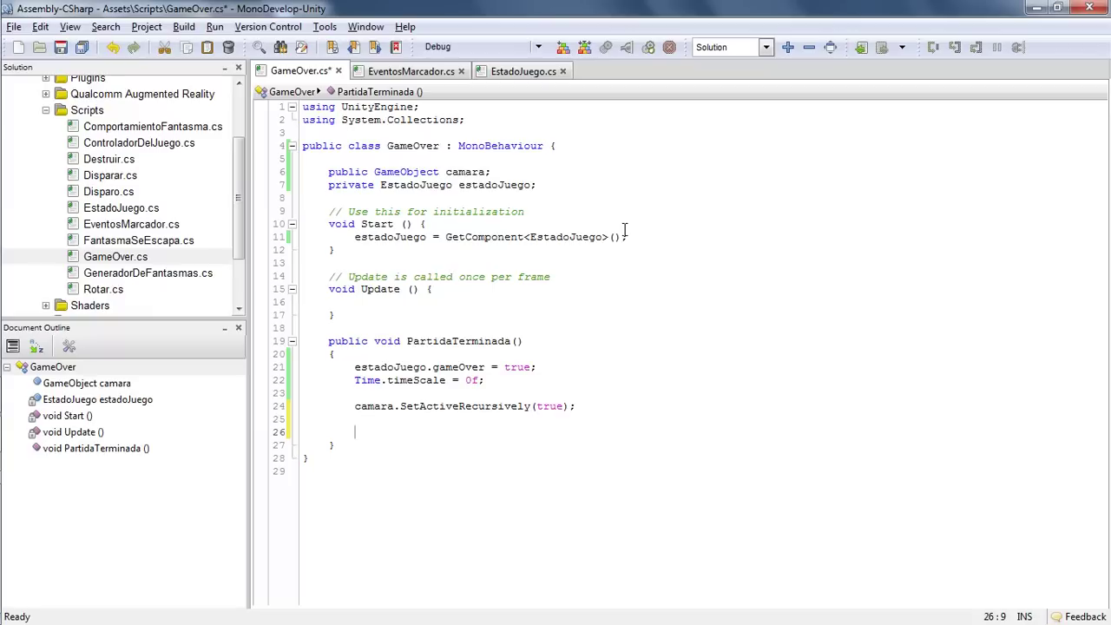
Step: Declare 'public GUIText mensajePuntos;' below the camara field, save GameOver.cs, and switch to Unity
click(548, 171)
key(Return)
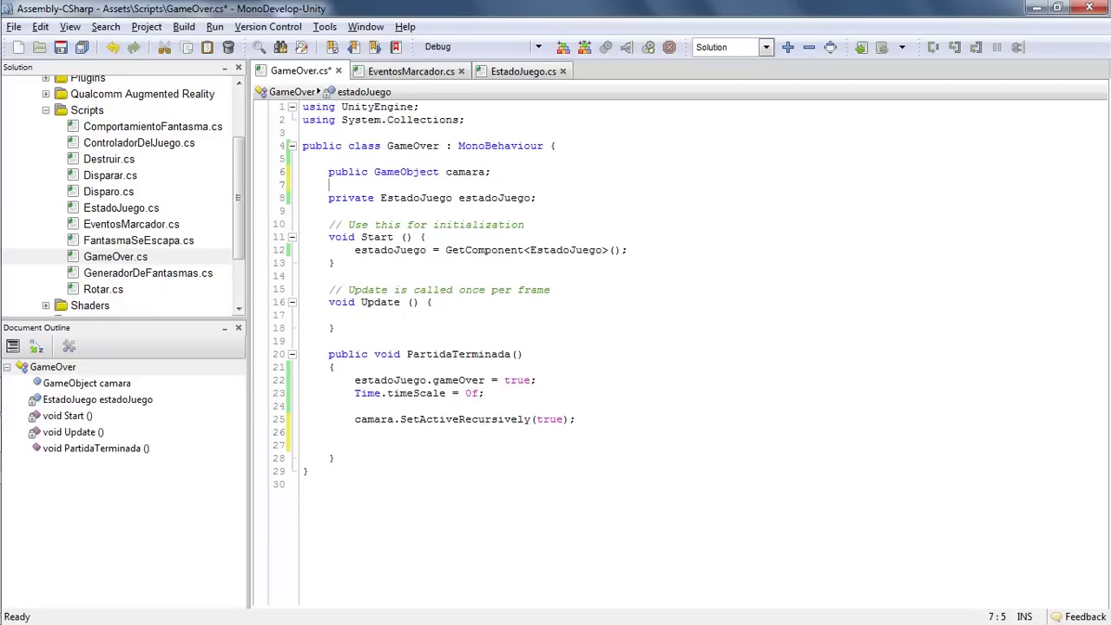
text(public GUI)
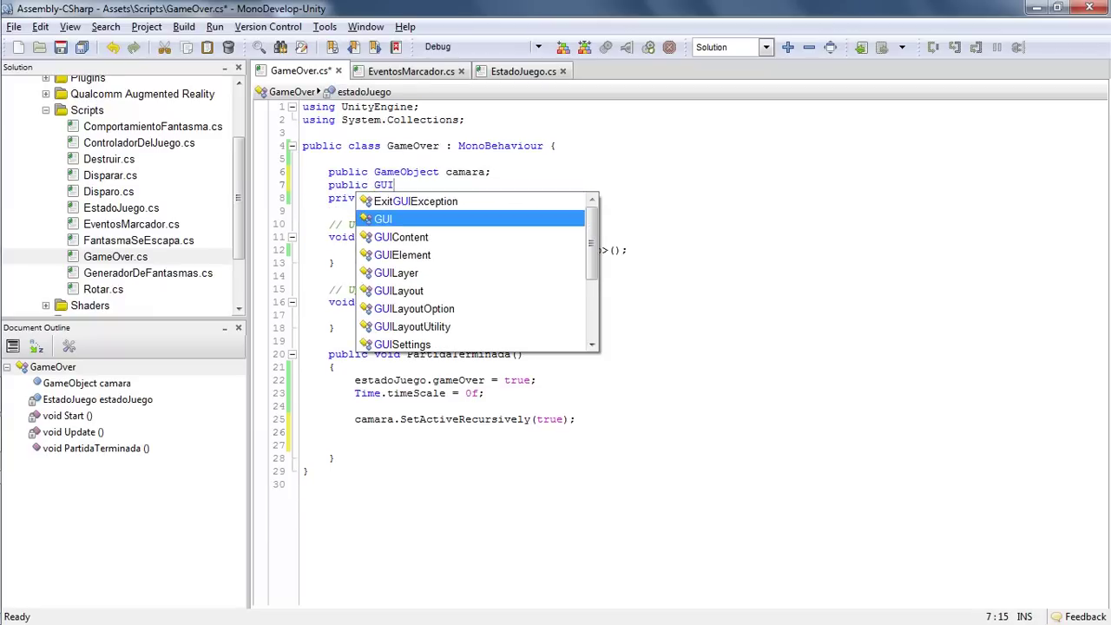
text(T)
key(Escape)
text(ext)
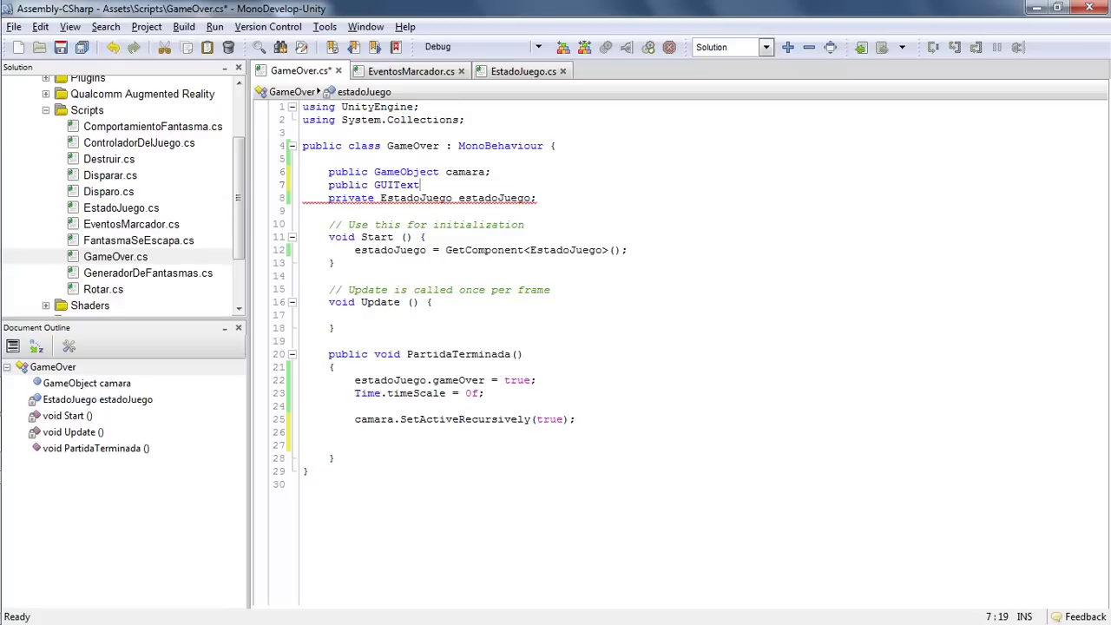
text( mensj)
key(BackSpace)
text(a)
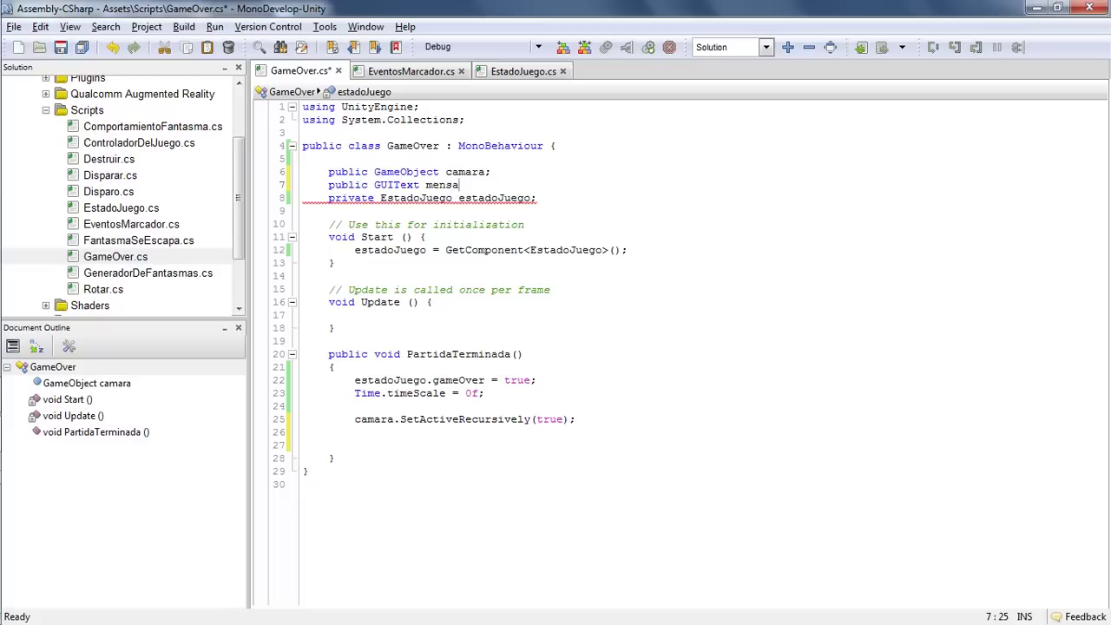
text(jePuntos;)
key(ctrl+s)
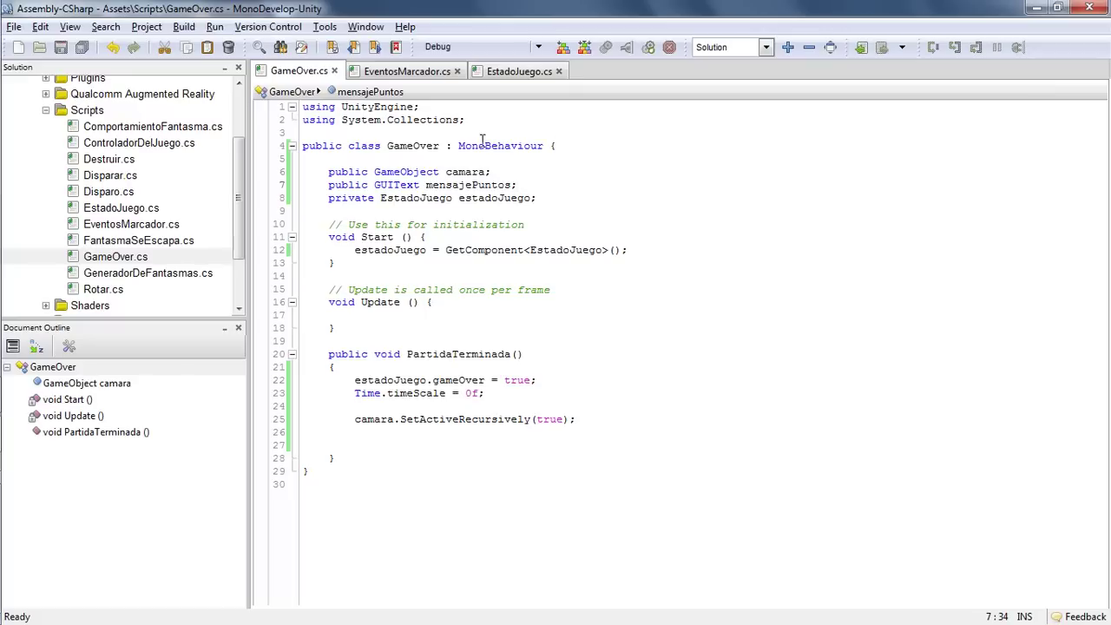
key(alt+Tab)
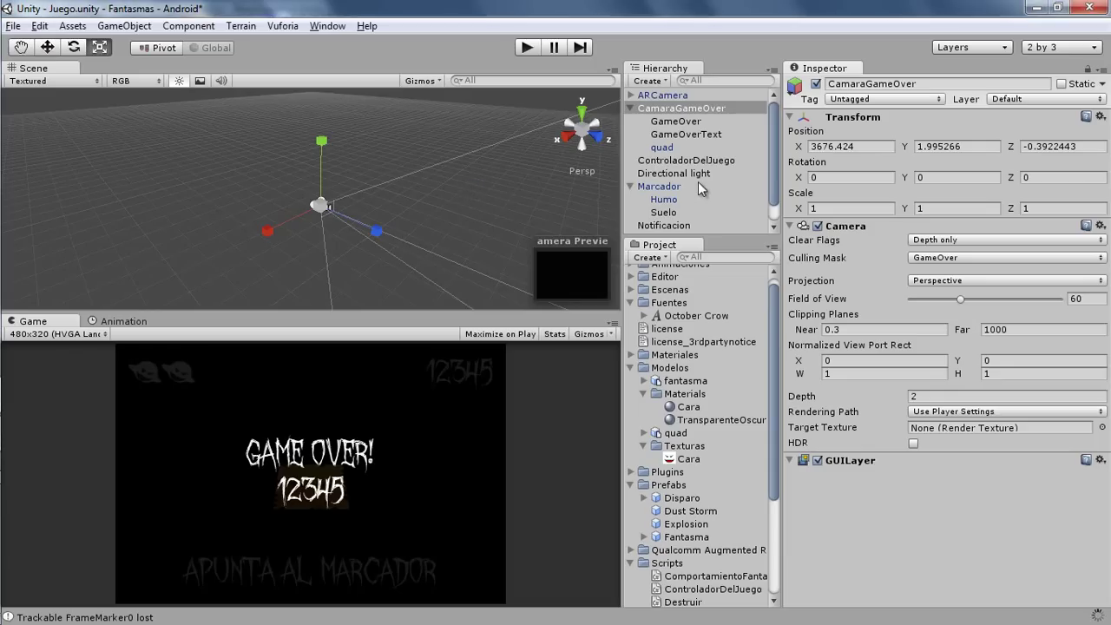
Step: Assign GameOverText to the Mensaje Puntos slot of ControladorDelJuego's Game Over component
click(703, 161)
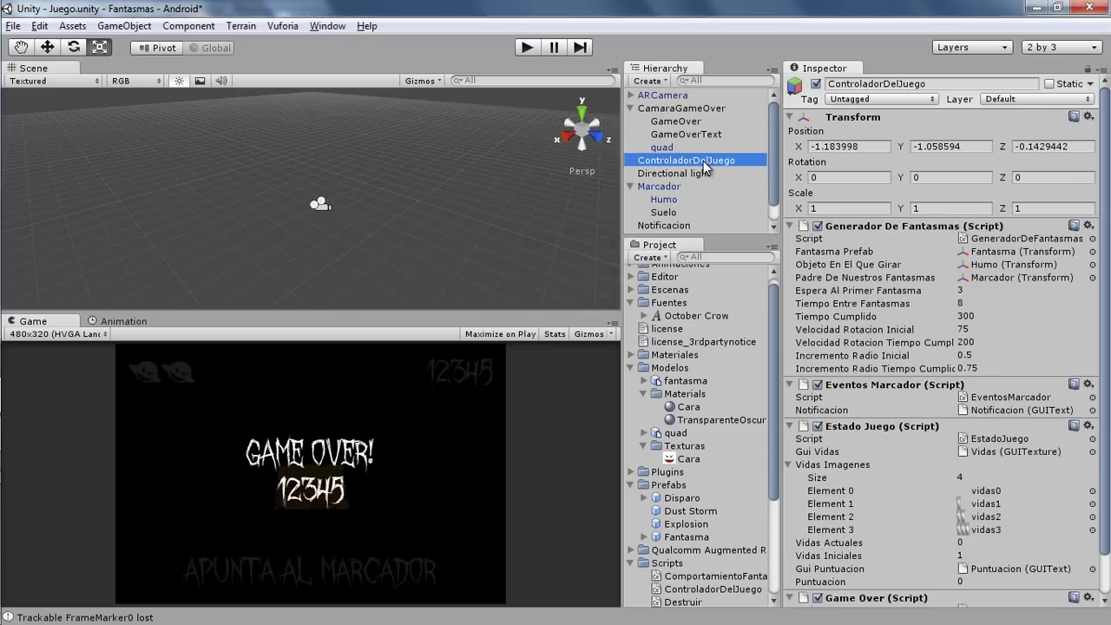
scroll(1100, 358, down, 2)
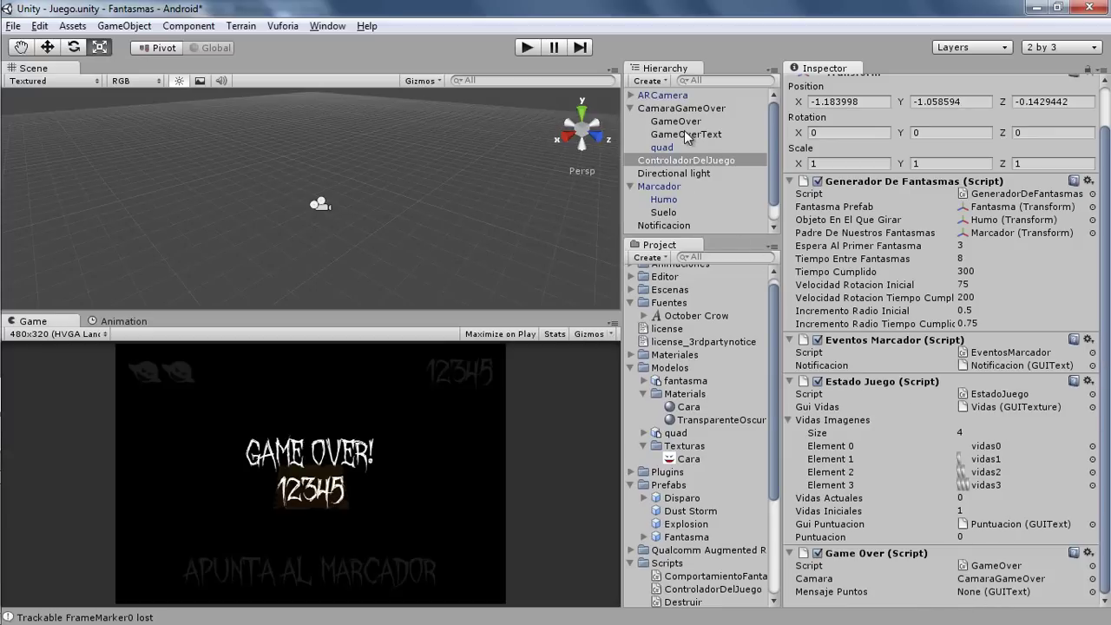
drag(685, 134, 980, 599)
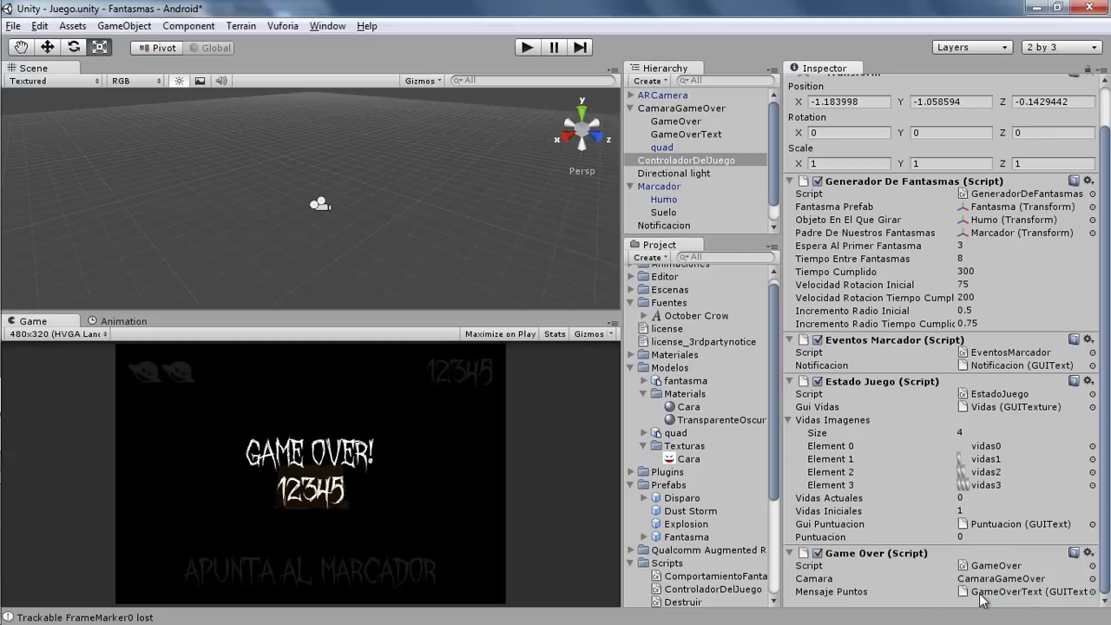
Step: Write mensajePuntos.guiText.text = "387272379"; on line 27 of PartidaTerminada
key(alt+Tab)
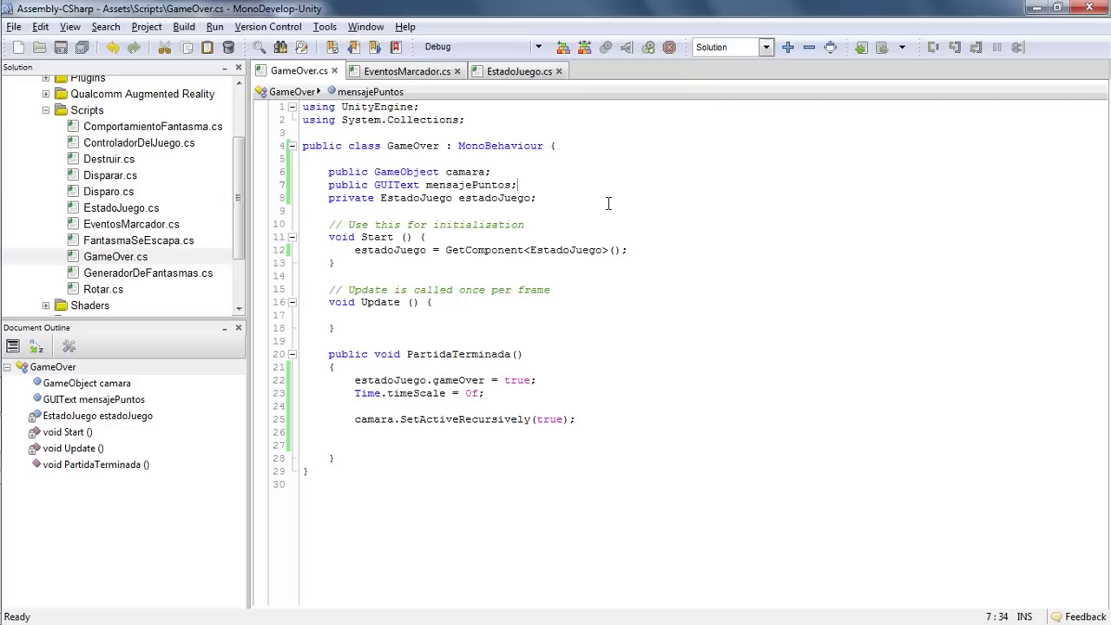
double_click(477, 184)
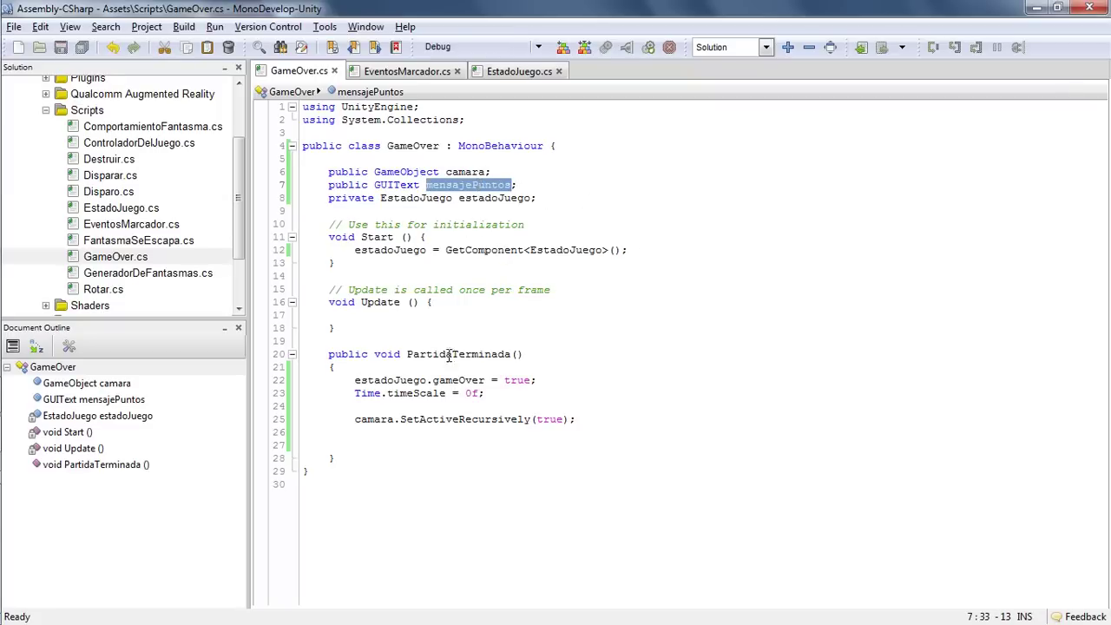
click(366, 445)
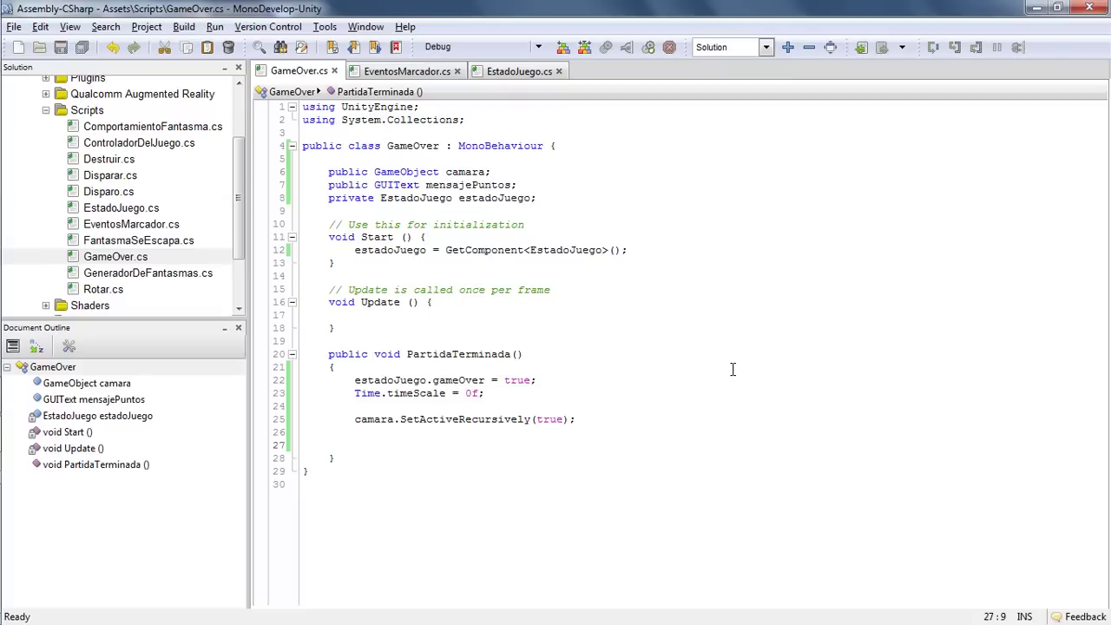
text(m)
key(Return)
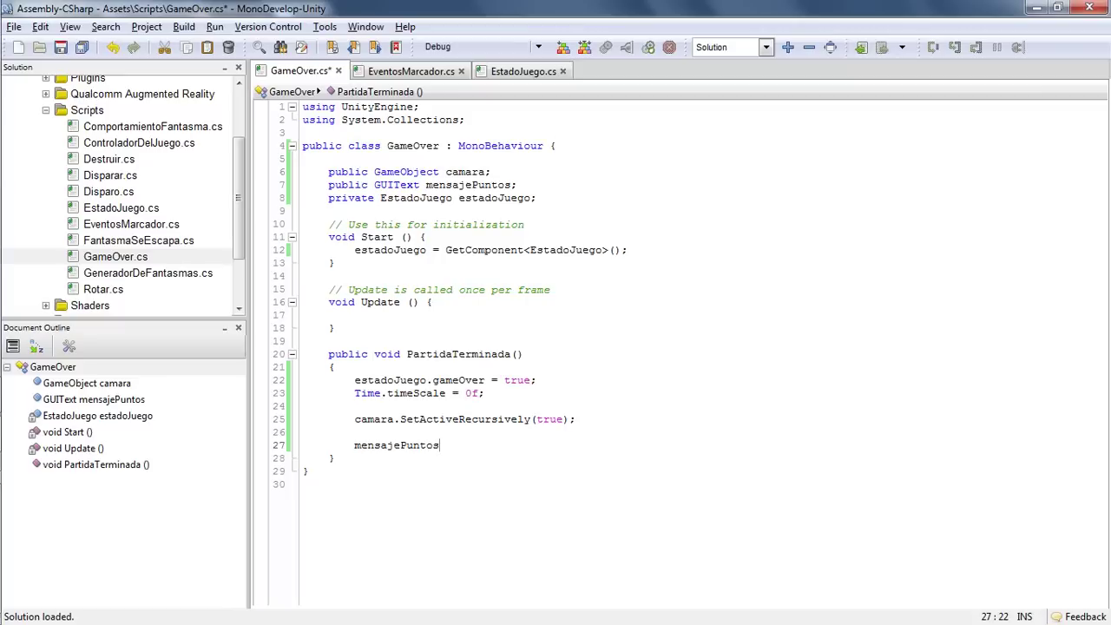
text(.)
text(g)
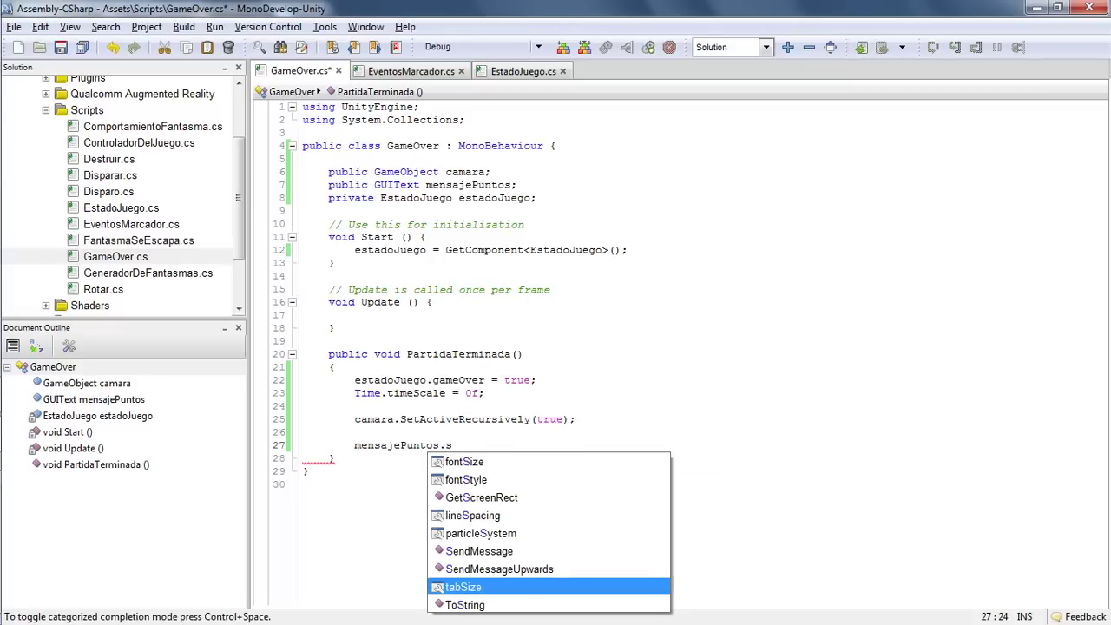
text(ui)
key(Return)
text(.sel)
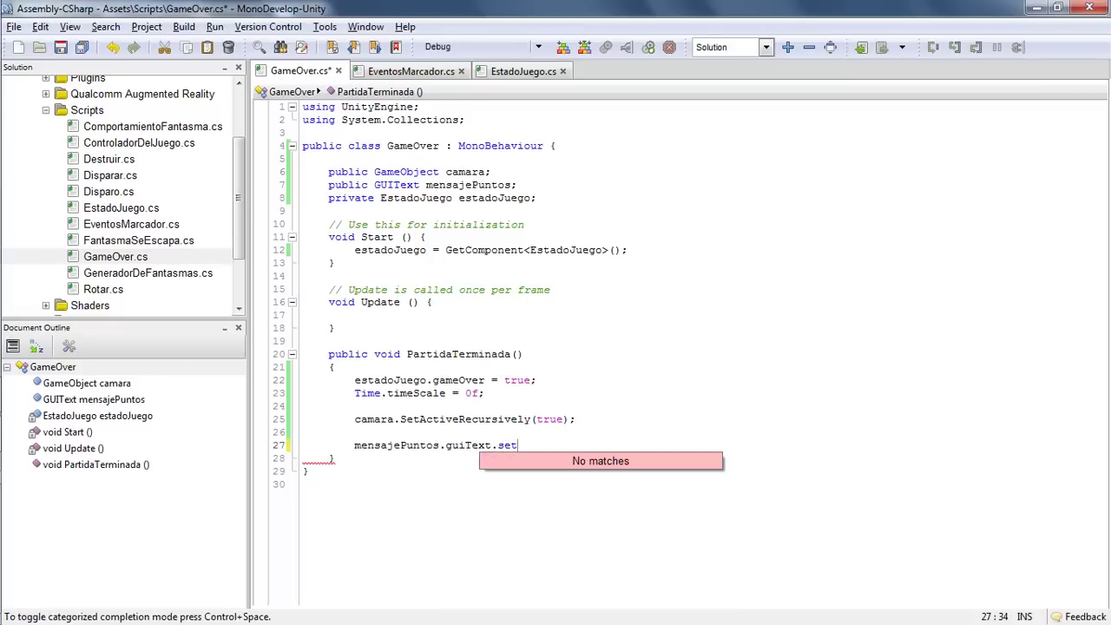
key(BackSpace)
key(BackSpace)
key(BackSpace)
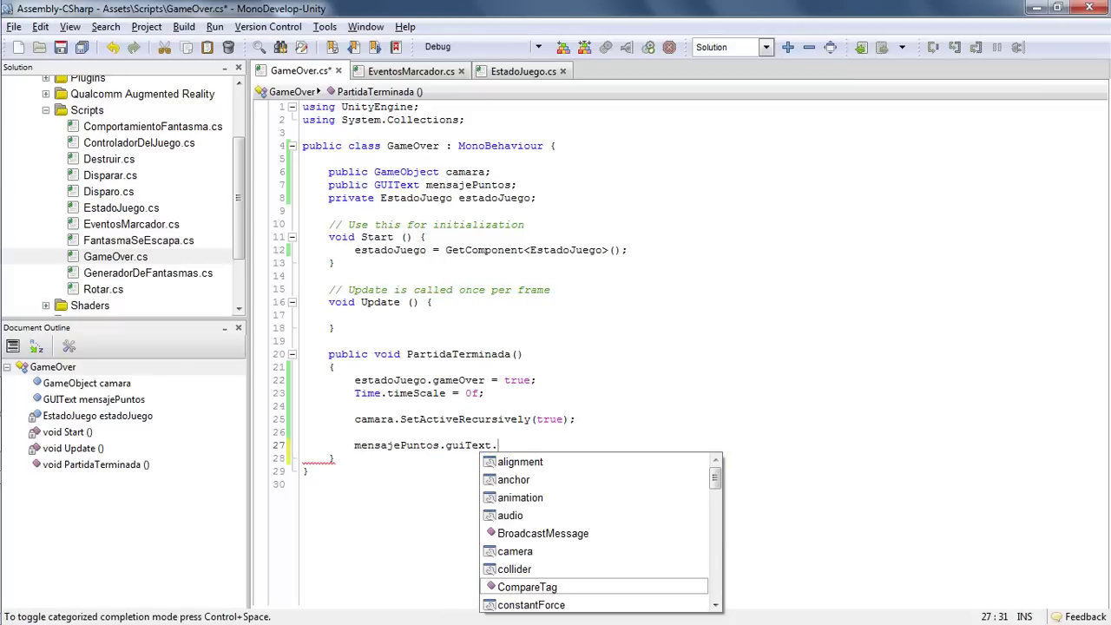
text(text = ")
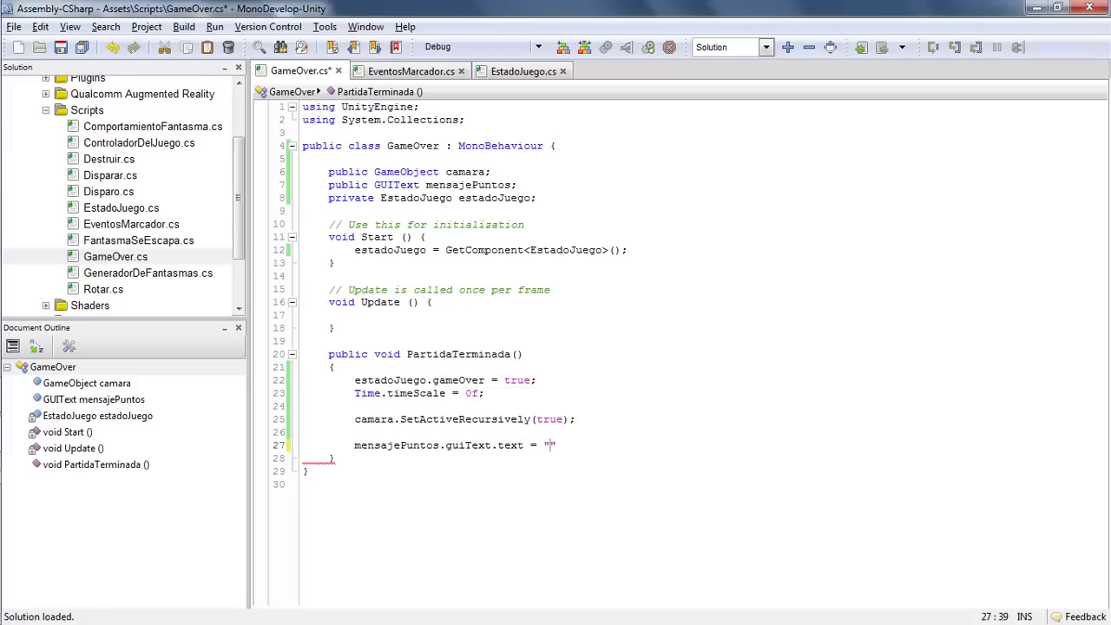
text(387272379")
text(;)
Step: Comment out that statement with // and insert a blank line above it
key(Home)
text(//)
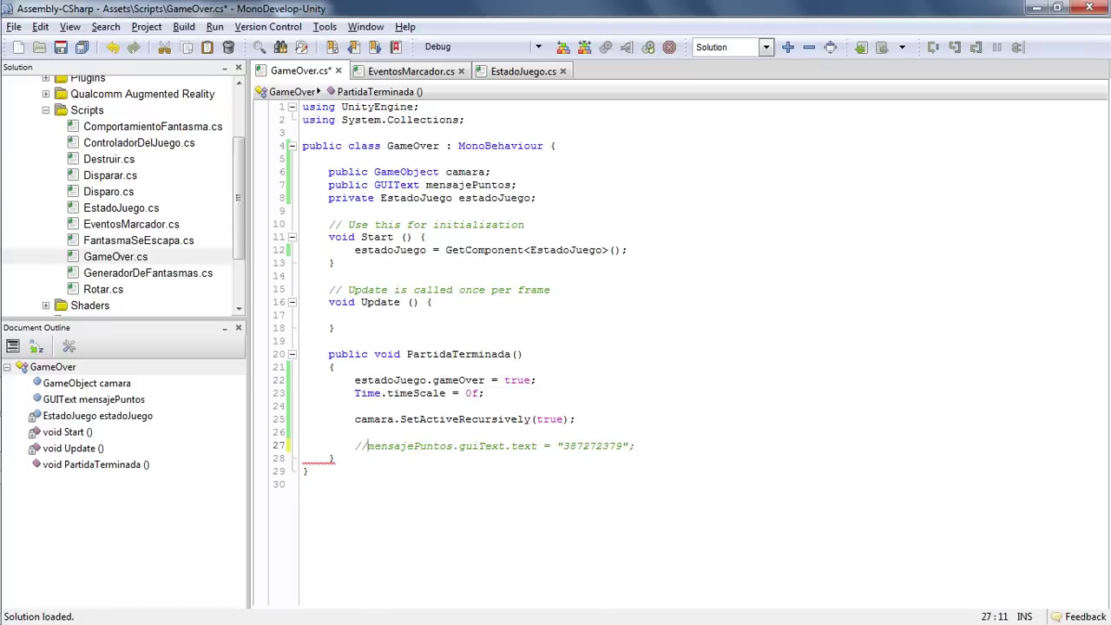
key(Return)
key(Up)
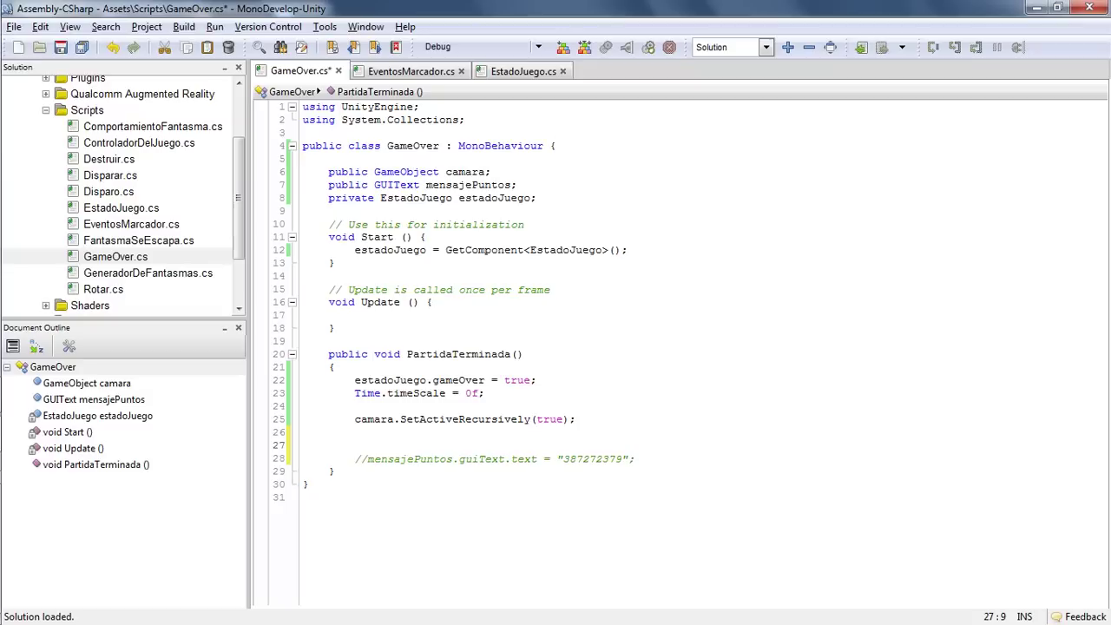
Step: Write an if(estadoJuego.puntuacion > estadoJuego.highscore) block followed by an empty else block
text(if)
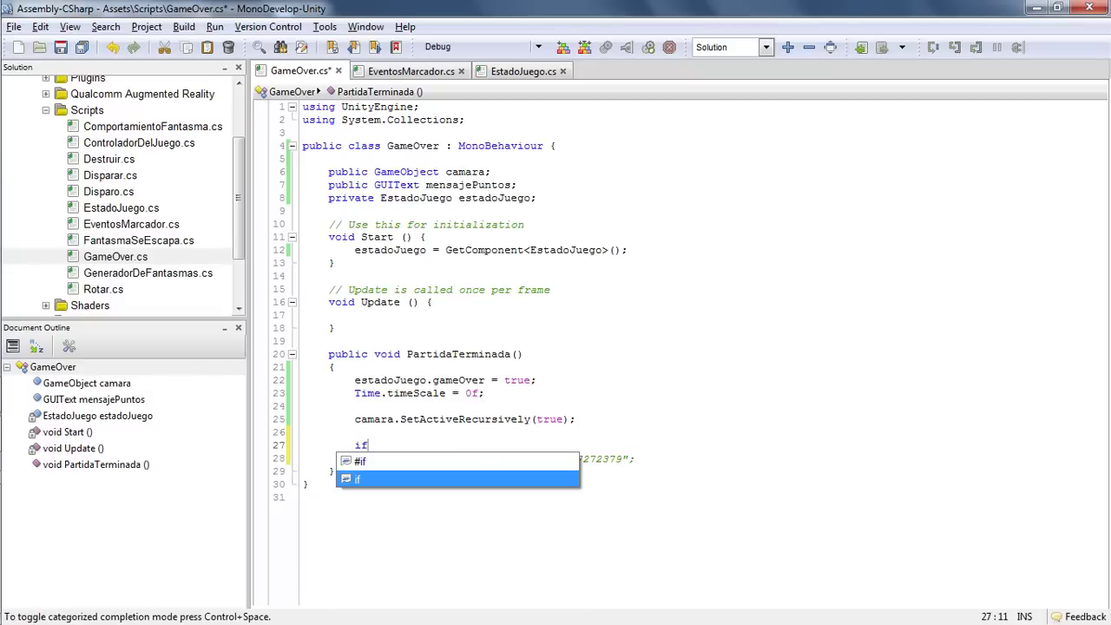
text((e)
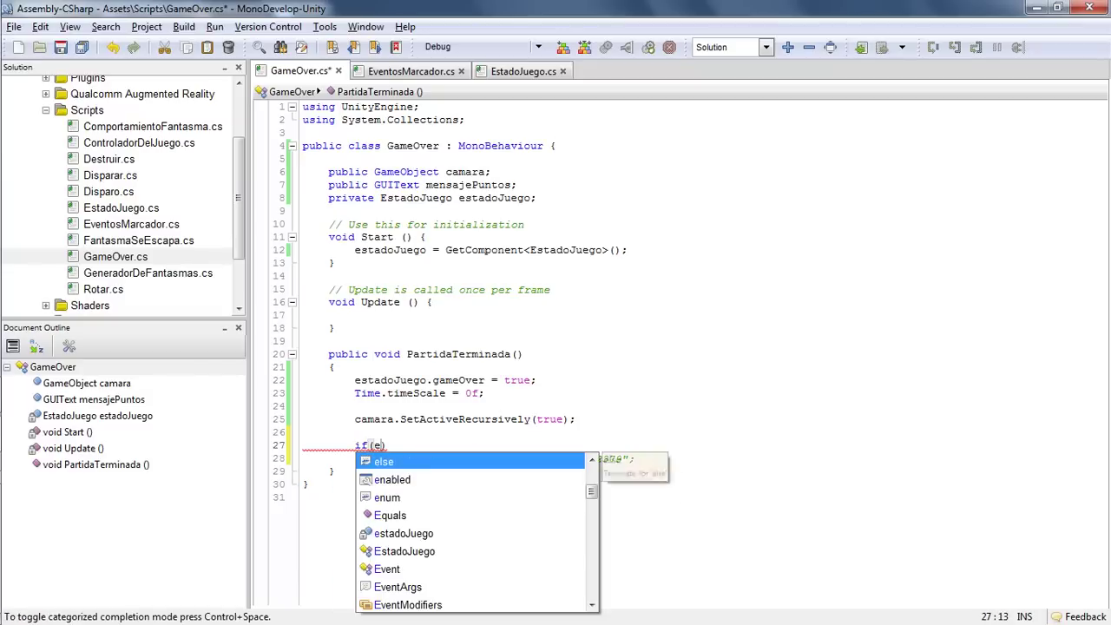
text(stadoJuego.p)
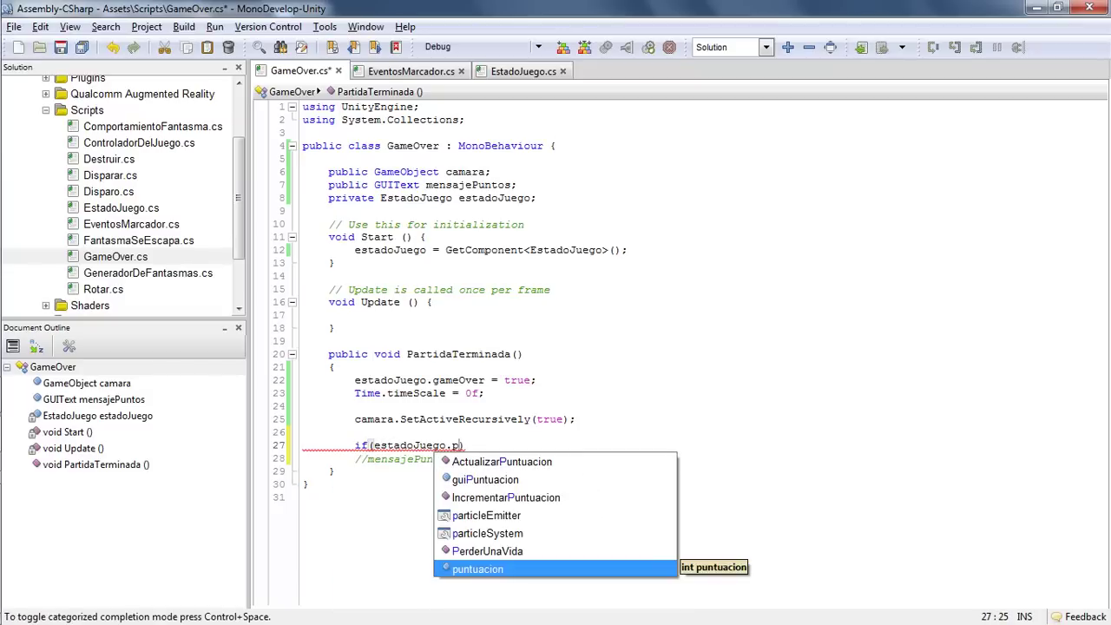
key(Return)
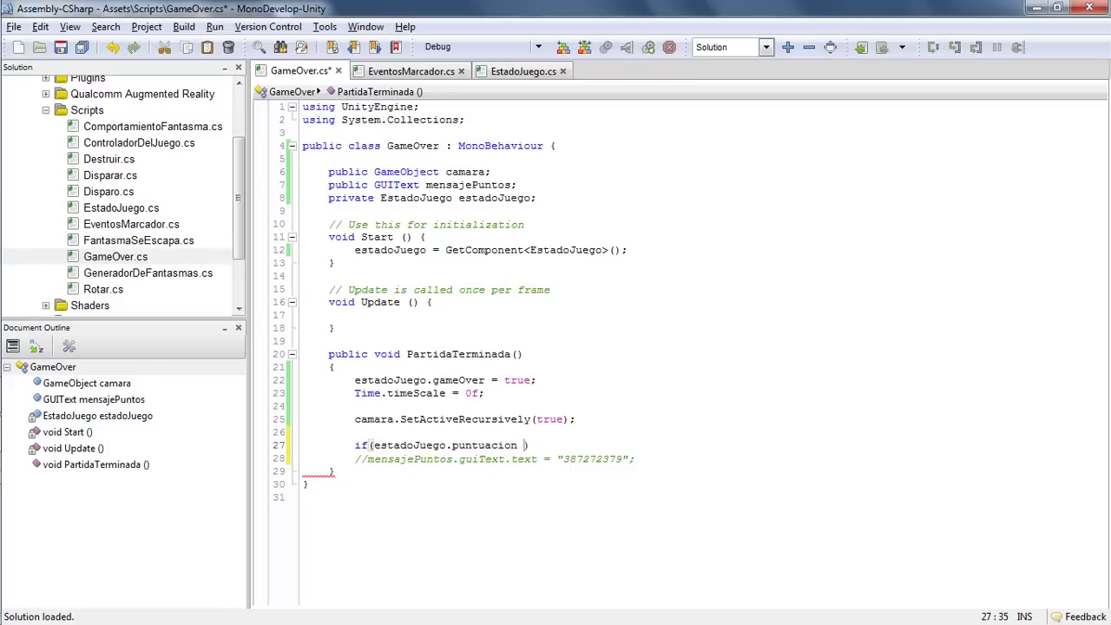
text(>)
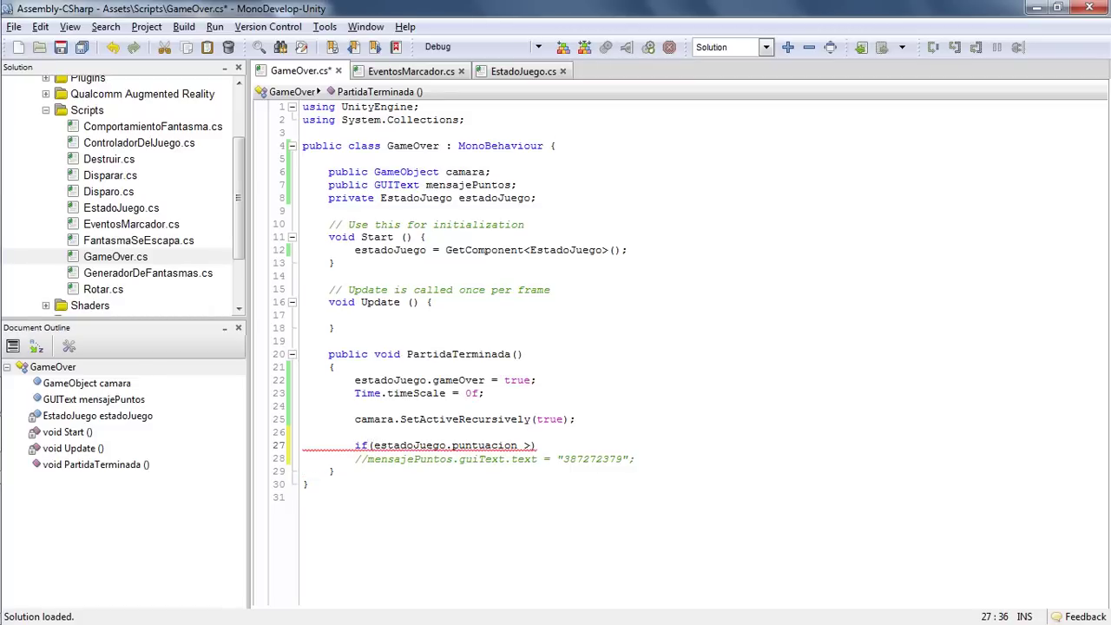
text( est)
key(Return)
text(.)
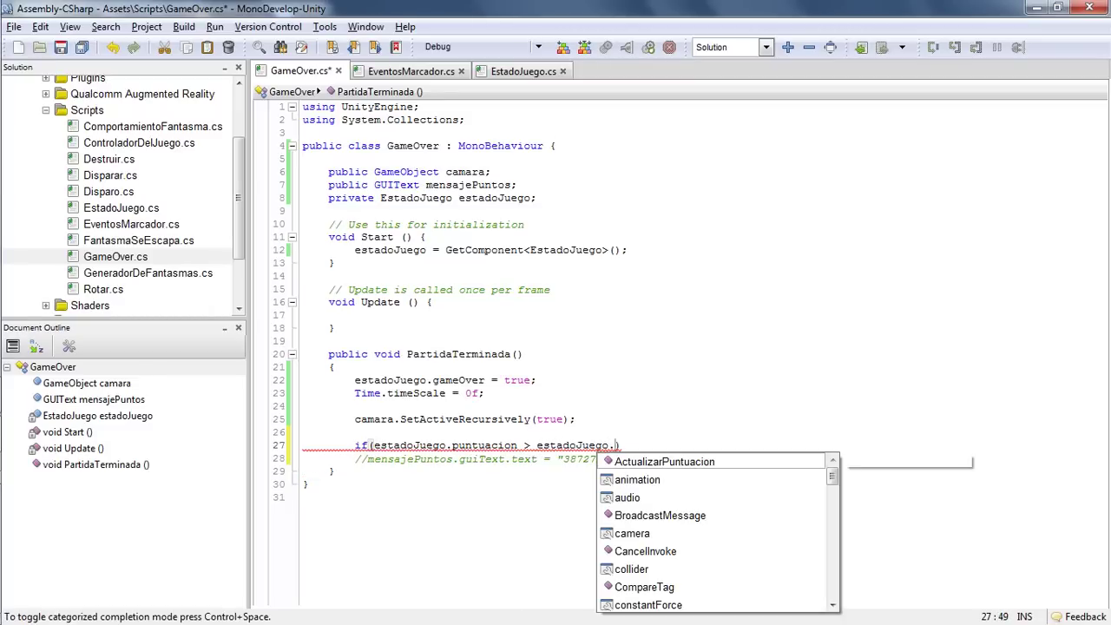
text(highscore)
key(Return)
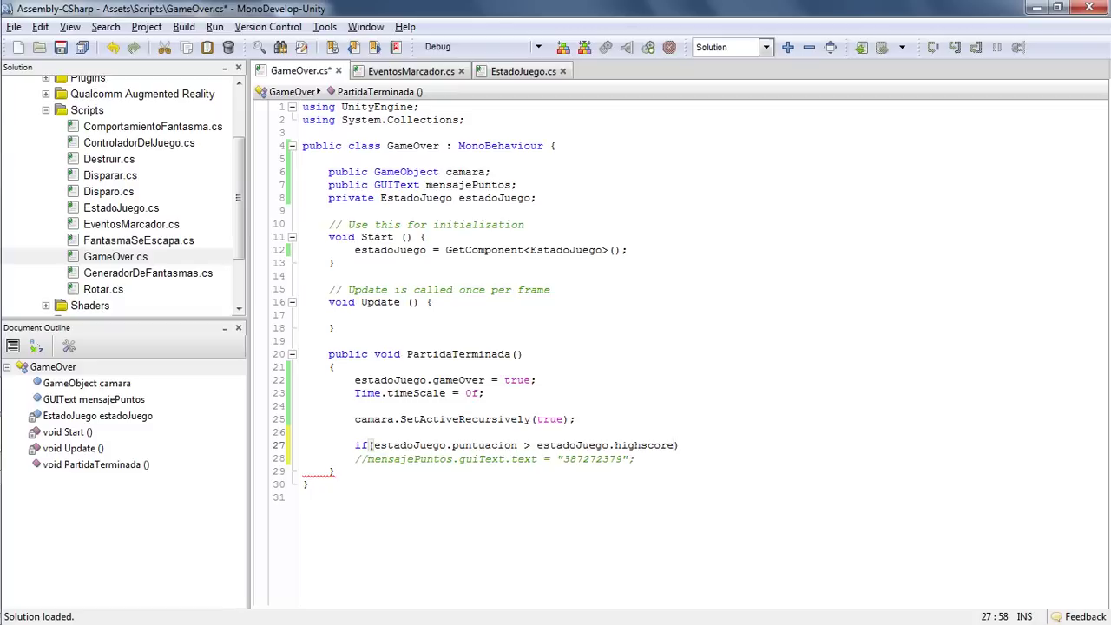
text())
text({)
key(Return)
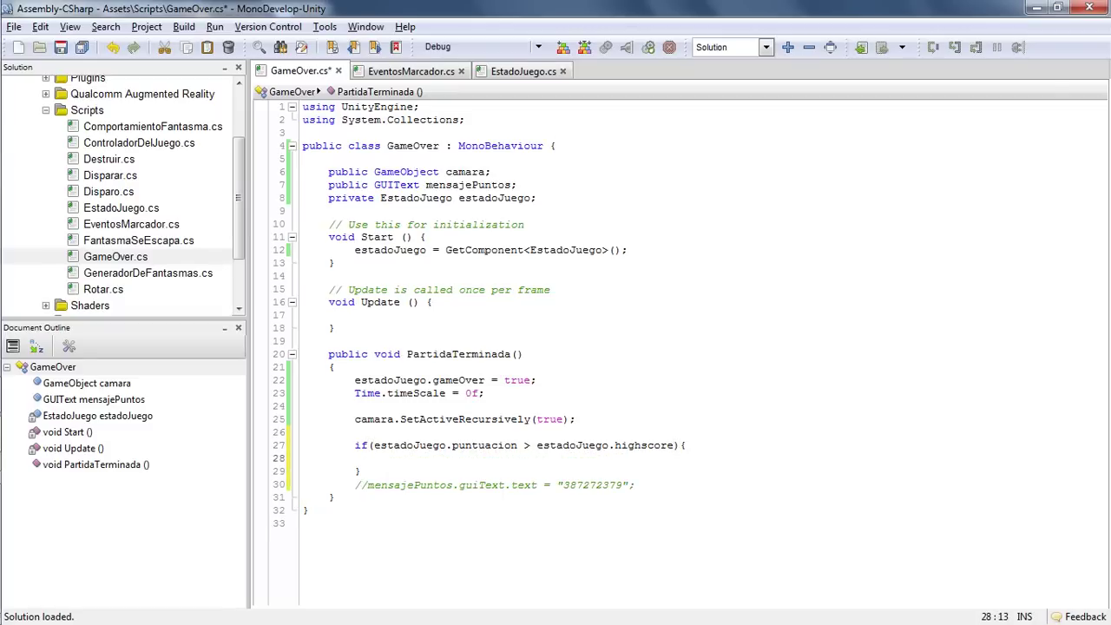
key(Down)
text(else{)
key(Return)
key(Up)
key(Up)
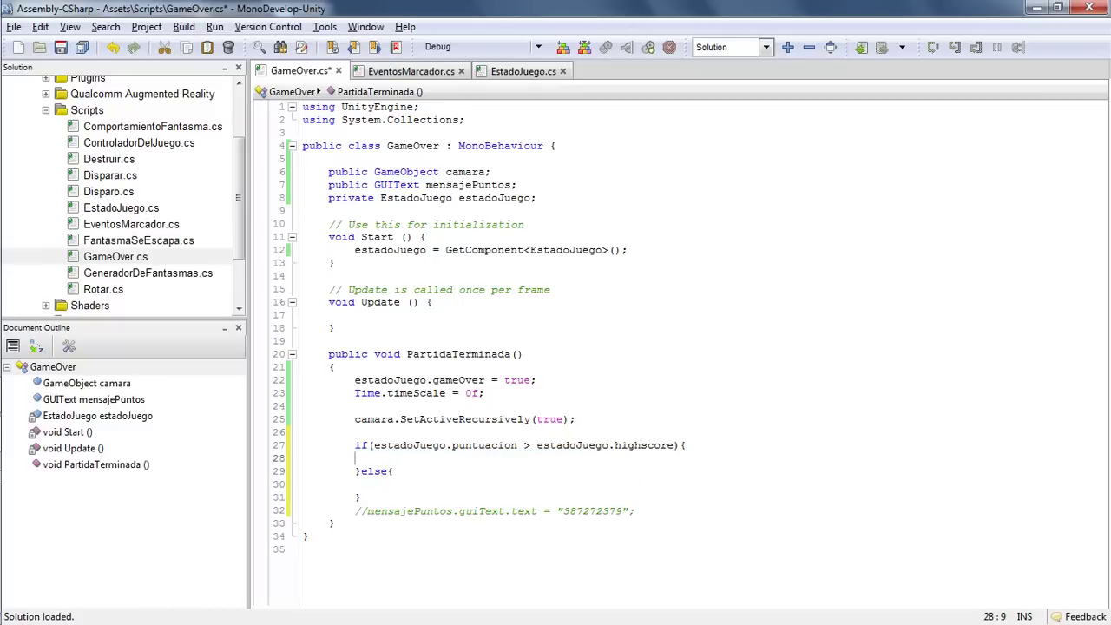
Step: Add the comment '// Record superado!' in the if block and a 'Record NO superado' comment in else
text(// Record )
text(superado)
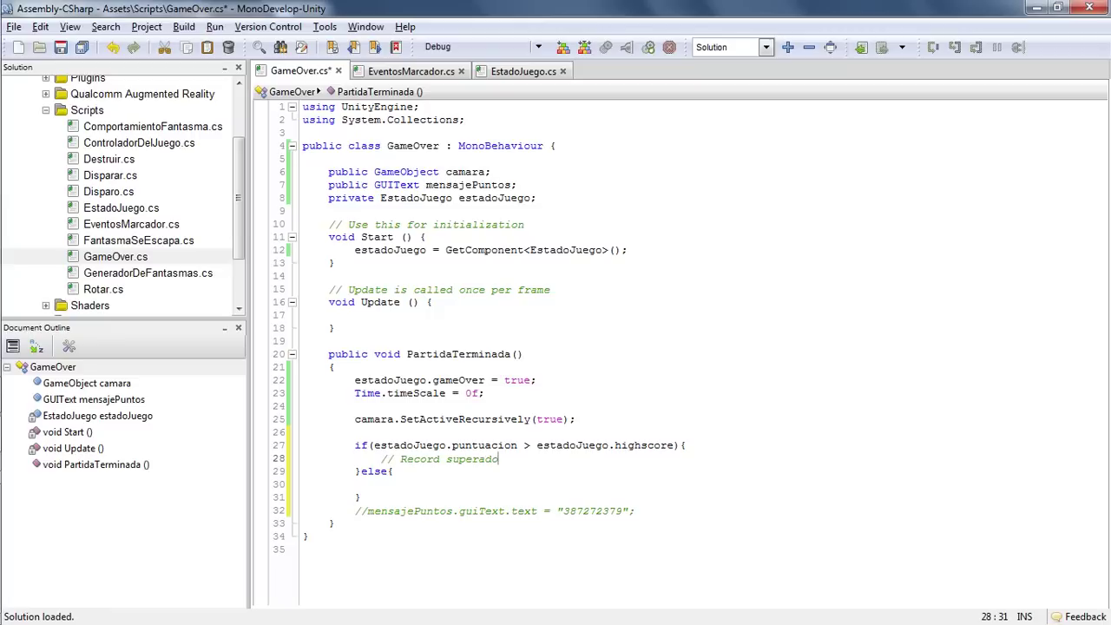
text(!)
key(Down)
key(Return)
text(// )
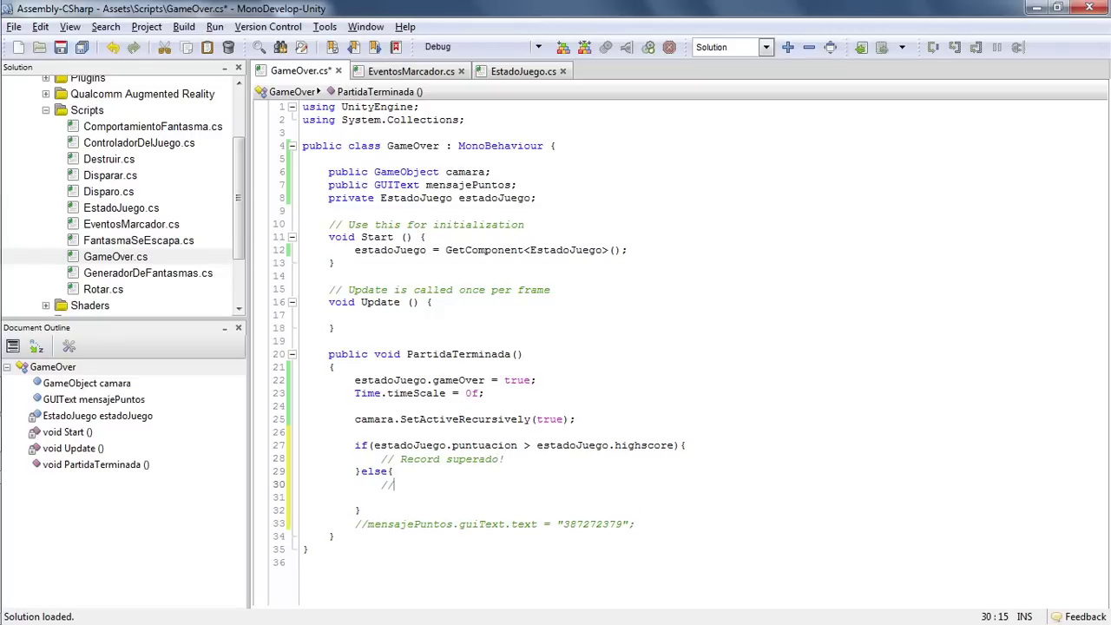
text(Recor)
text(d)
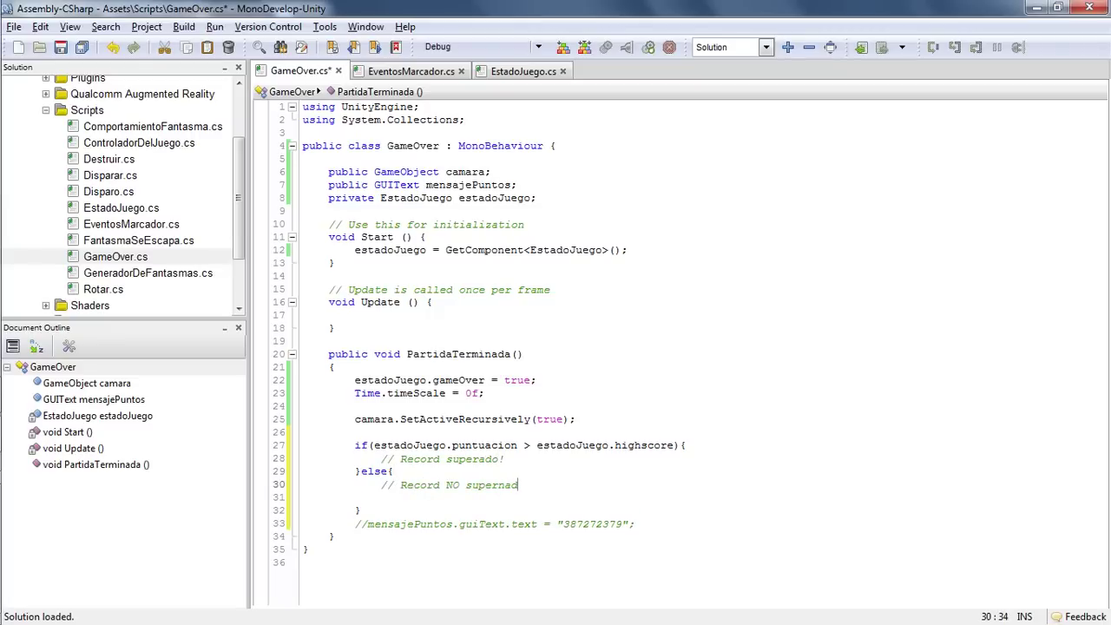
text( NO superado!)
key(BackSpace)
key(BackSpace)
key(BackSpace)
key(BackSpace)
text(ado)
text(. :)
text(()
Step: Copy the commented mensajePuntos.guiText.text statement into the else block
key(Down)
key(Down)
key(Down)
key(Right)
key(shift+End)
key(ctrl+c)
key(Up)
key(Up)
key(ctrl+v)
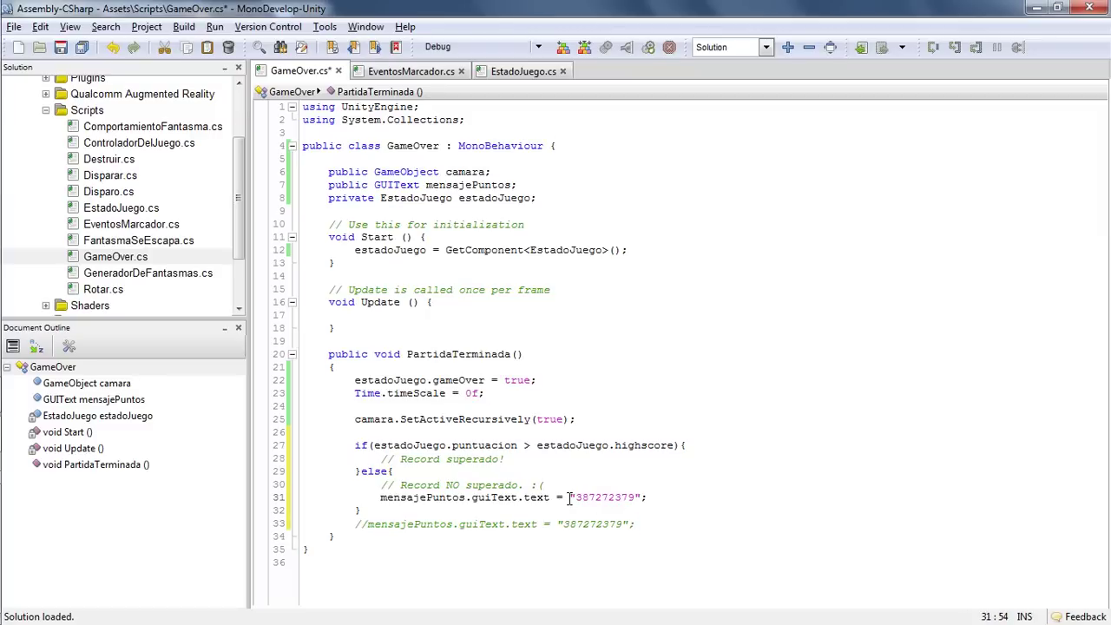
Step: Replace "387272379" with estadoJuego.puntuacion.ToString("D5"), save GameOver.cs, and switch to Unity
drag(570, 497, 643, 497)
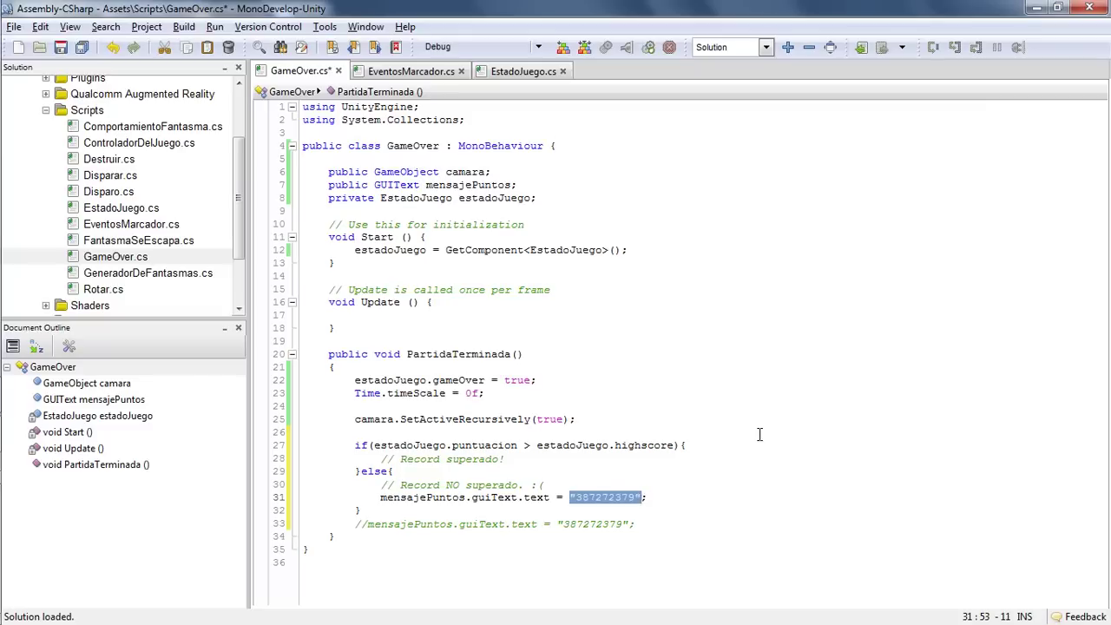
key(Delete)
key(Delete)
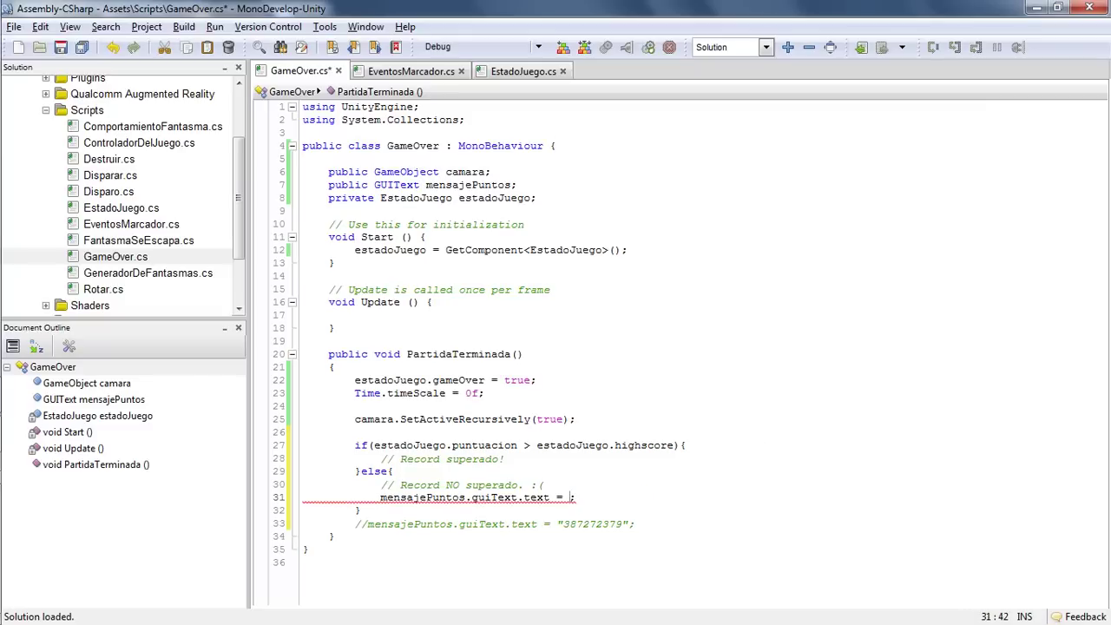
text(esta)
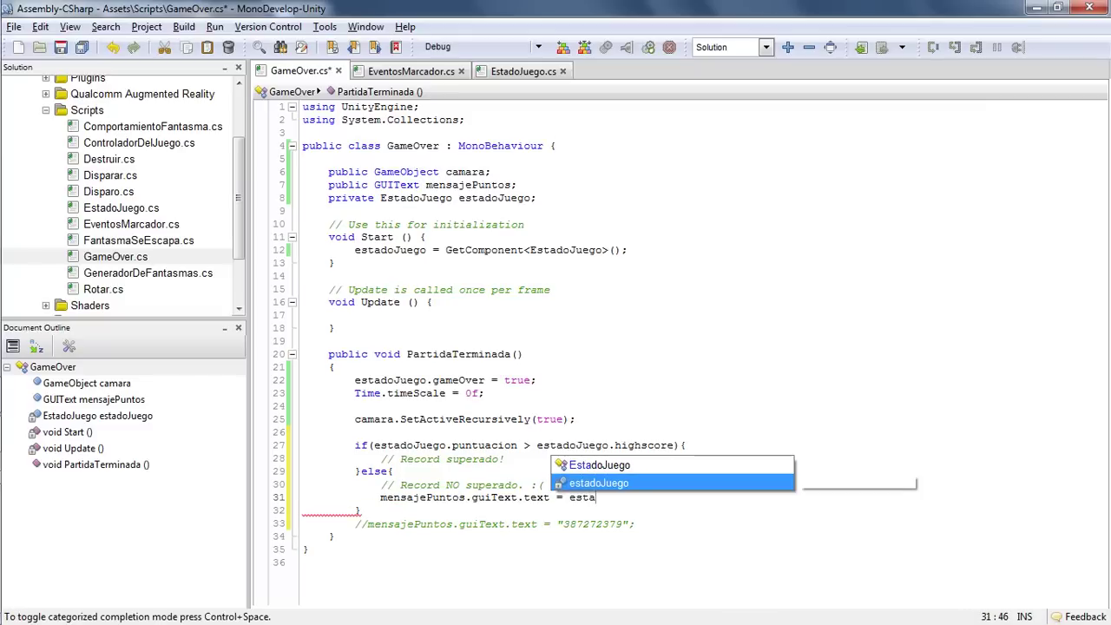
key(Return)
text(.pu)
key(Return)
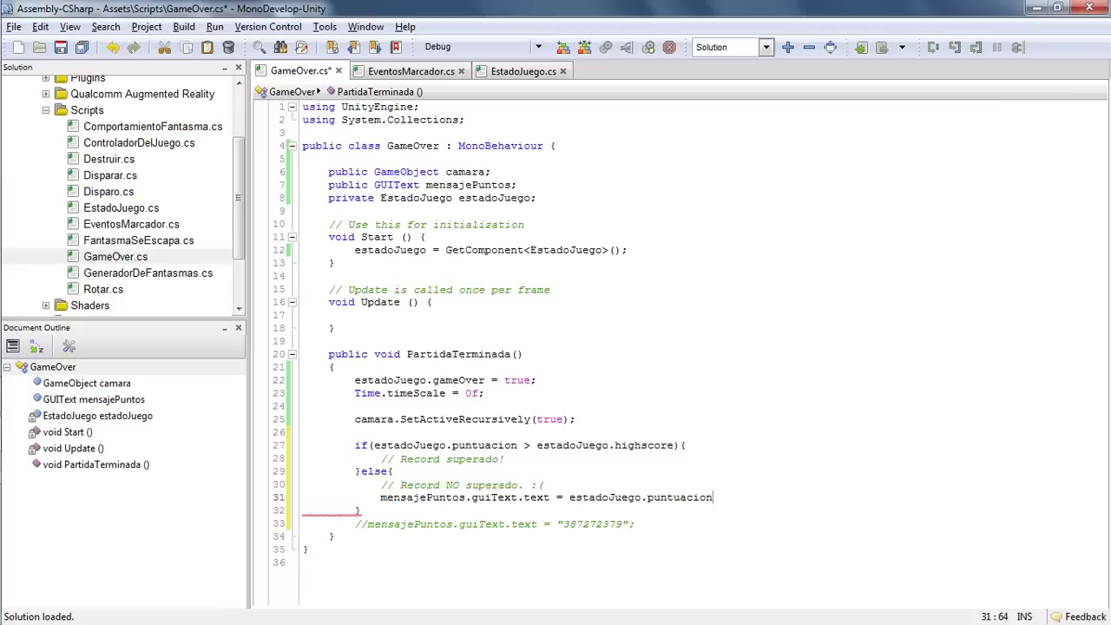
text(.)
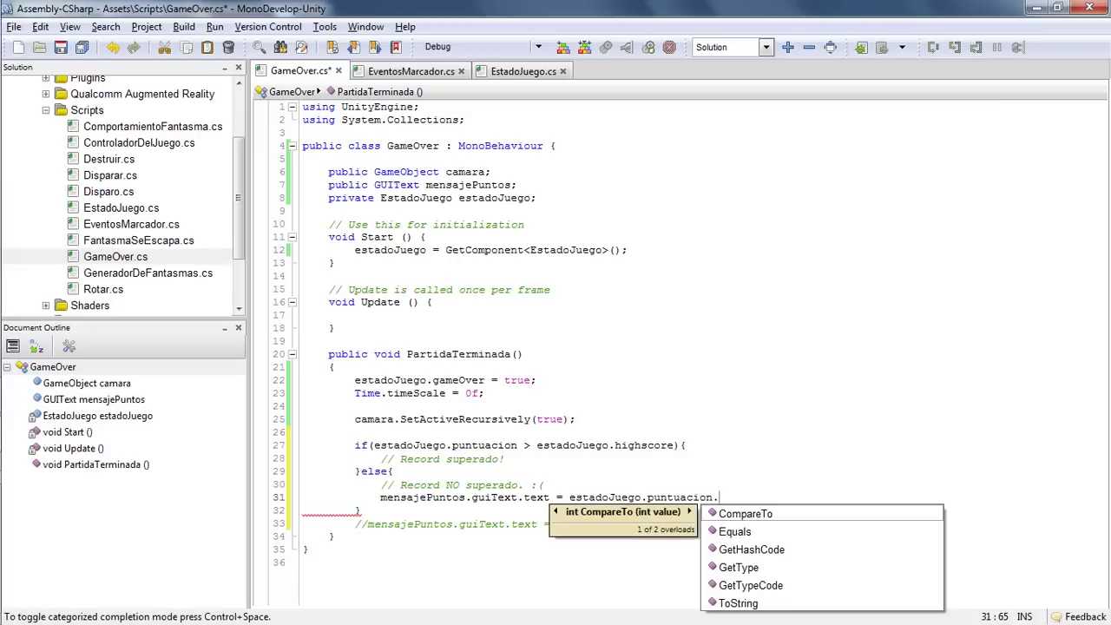
text(T)
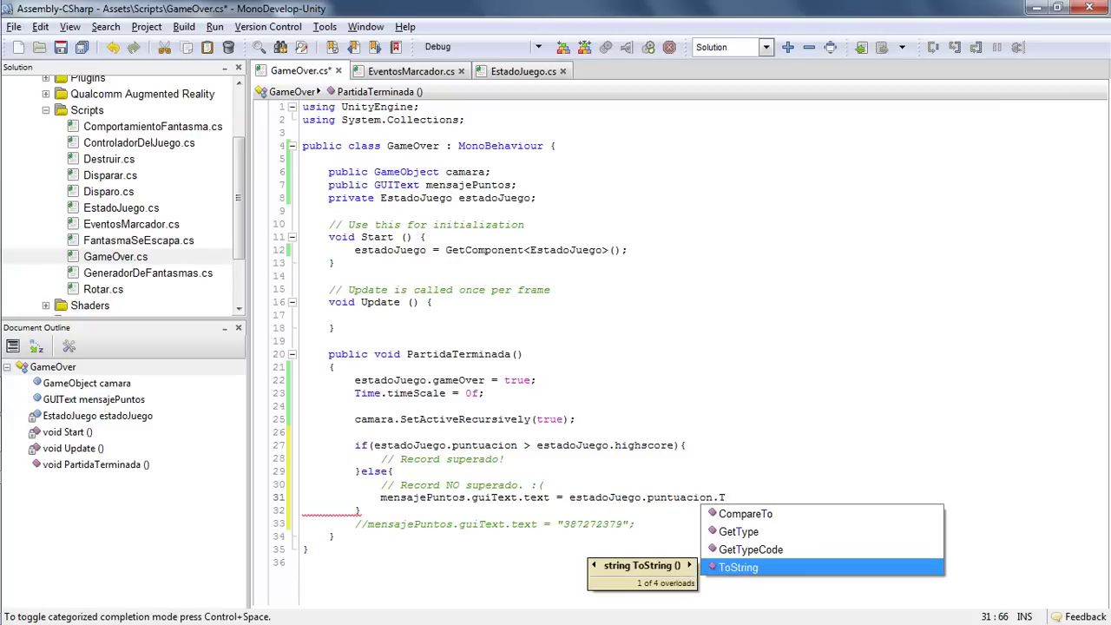
key(Return)
text(()
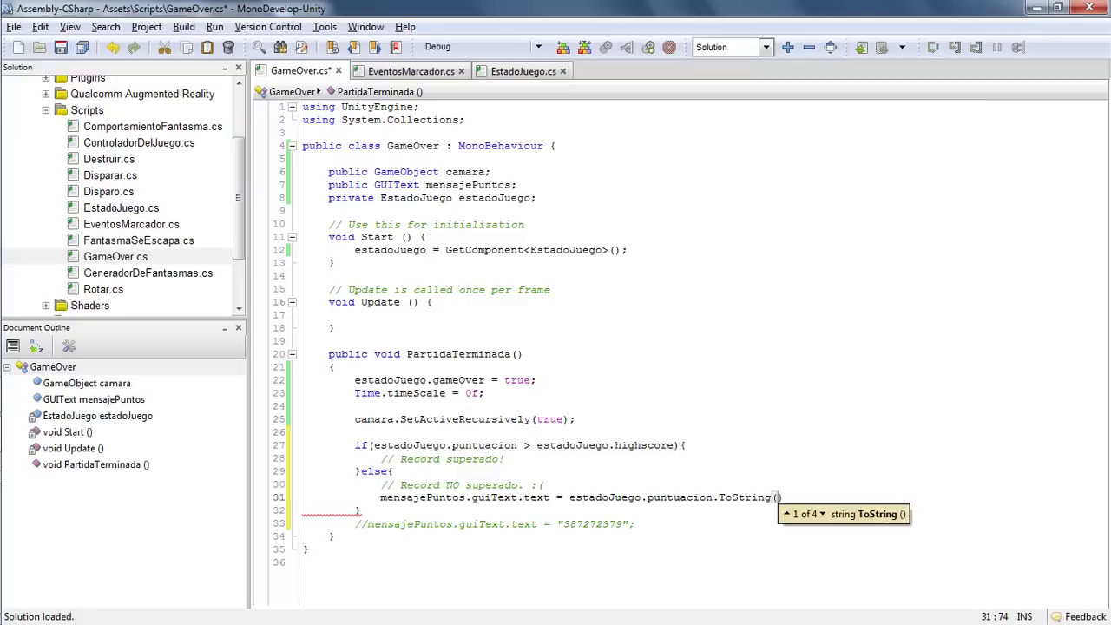
text("D)
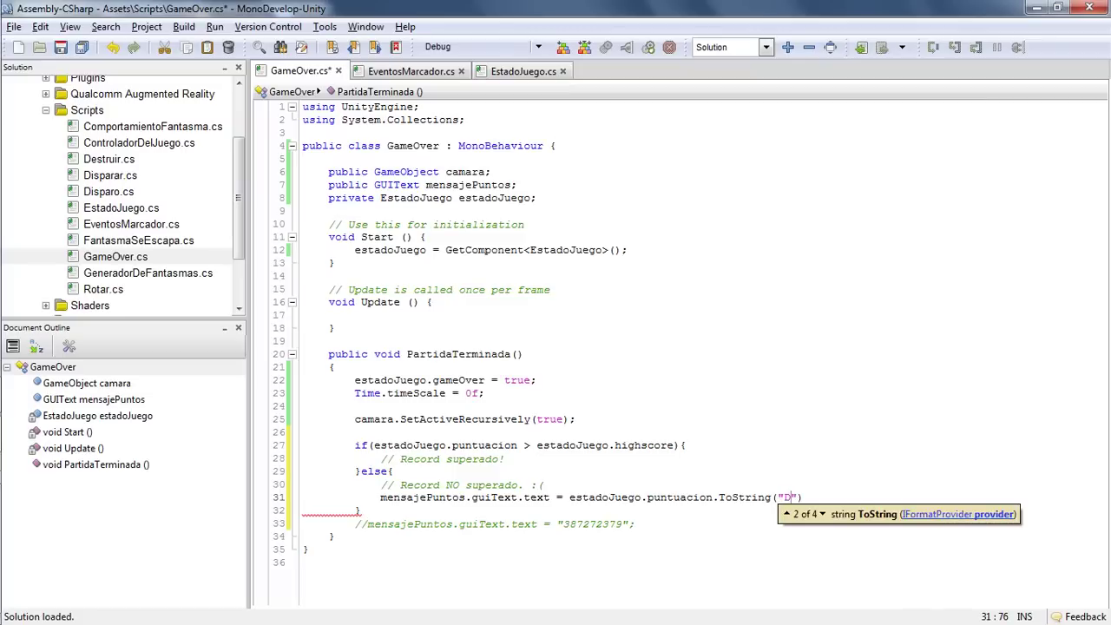
text(5"))
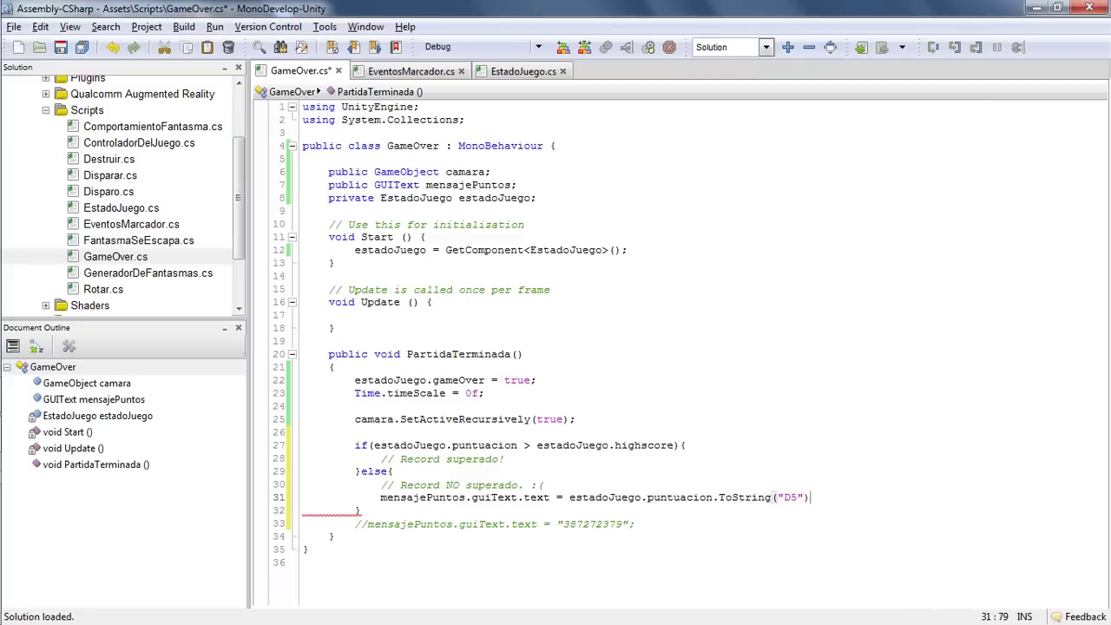
text(;)
key(ctrl+s)
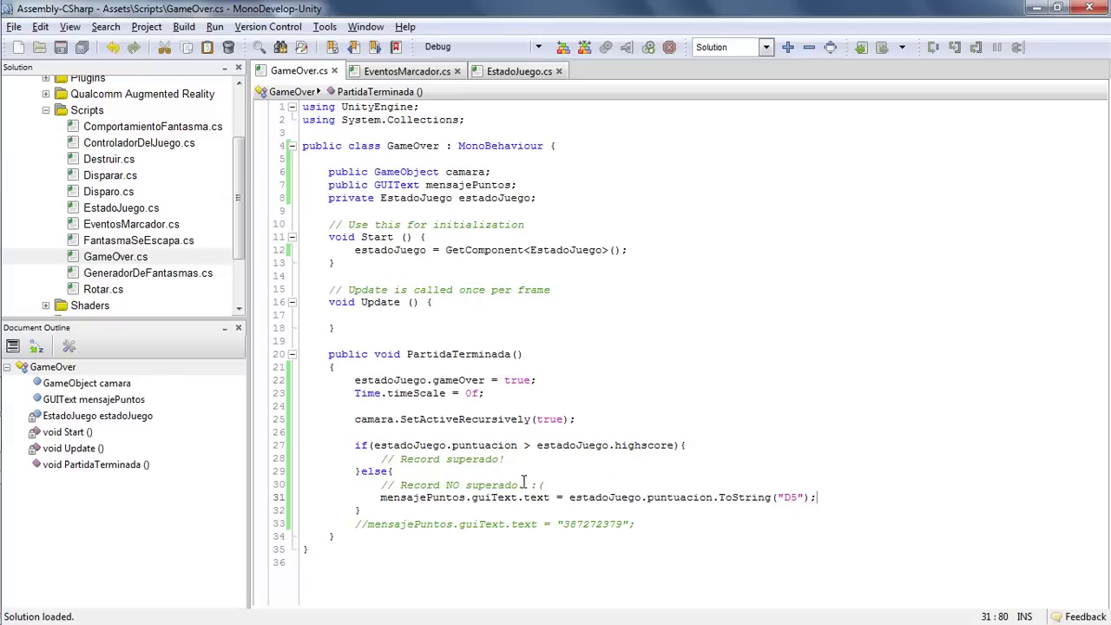
drag(805, 497, 642, 497)
key(alt+Tab)
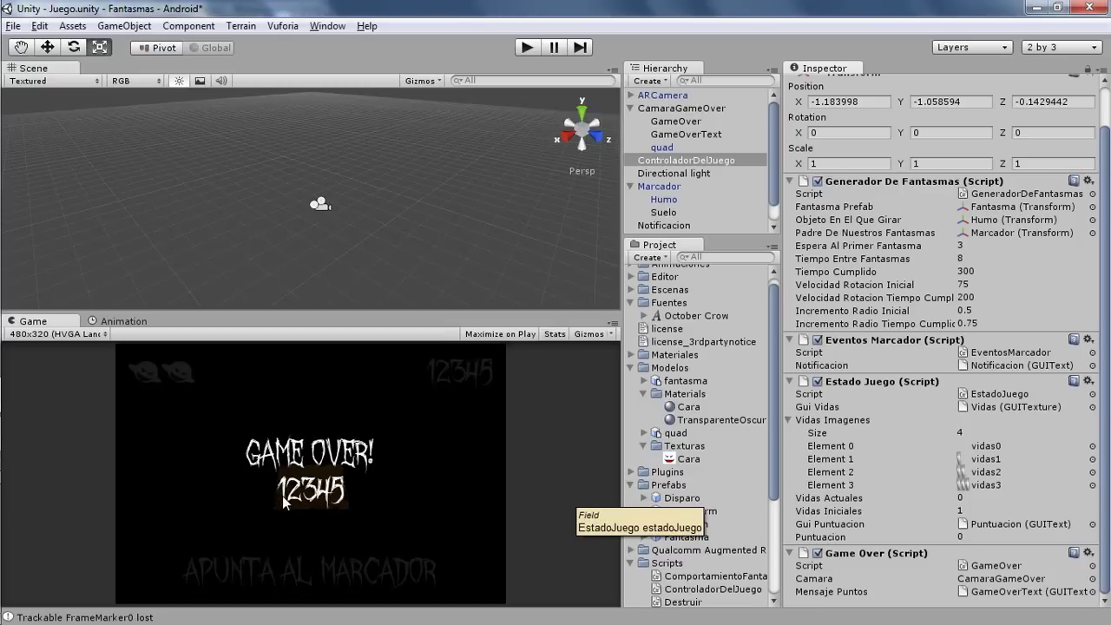
Step: Return from Unity's Game view to GameOver.cs in MonoDevelop
key(alt+Tab)
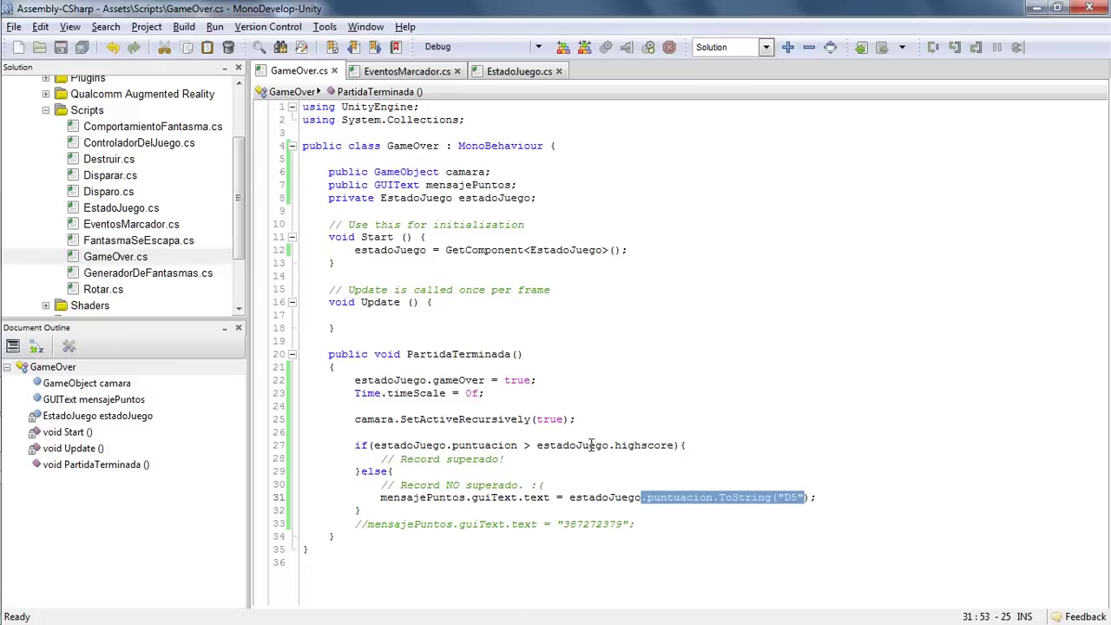
Step: In the record branch, add estadoJuego.highscore = estadoJuego.puntuacion;
click(694, 446)
key(Return)
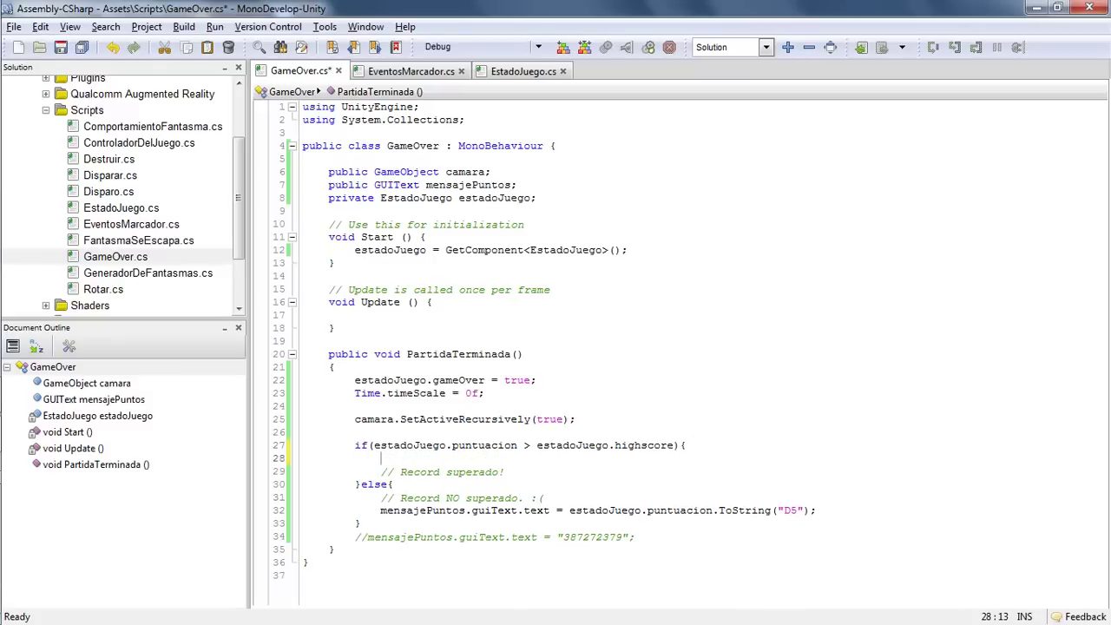
text(estadoJuego.hi)
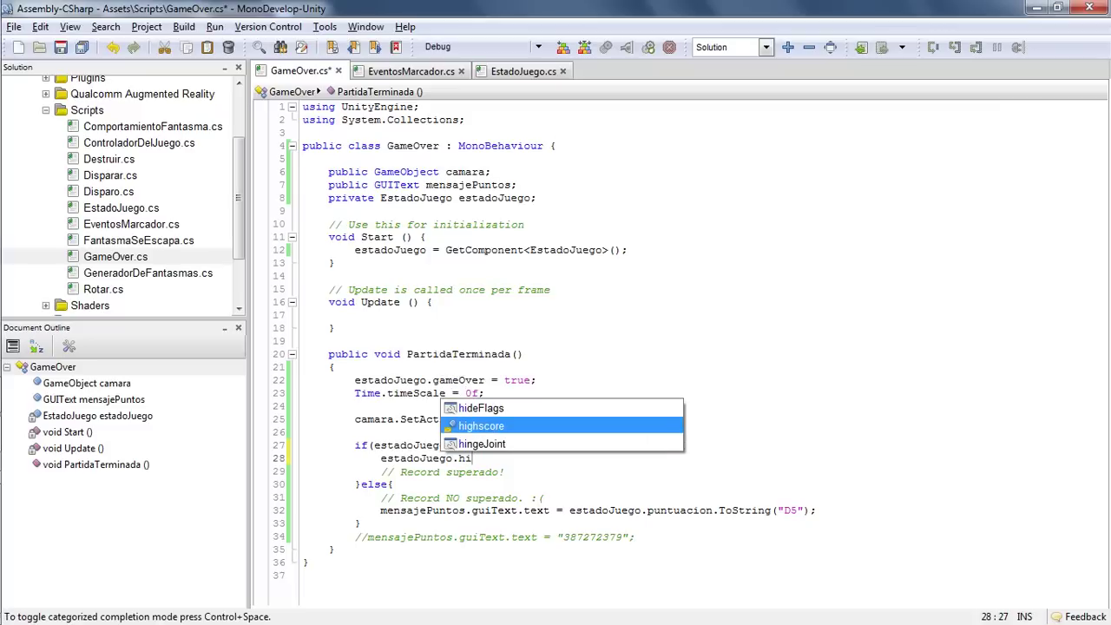
key(Return)
text(= esta)
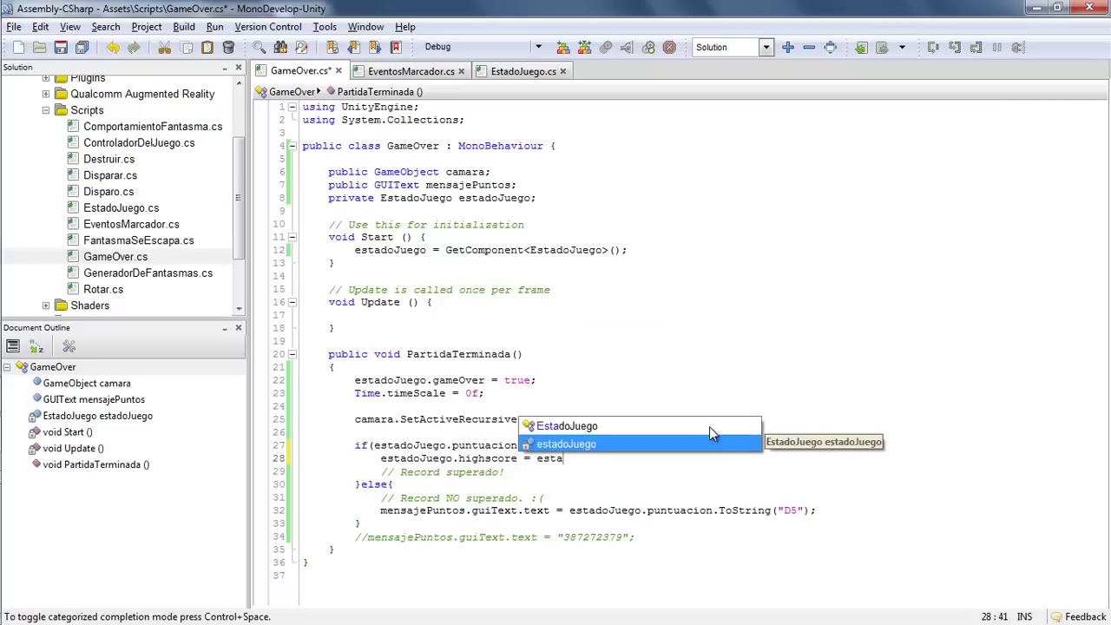
text(doJuego.pu)
key(Return)
text(;)
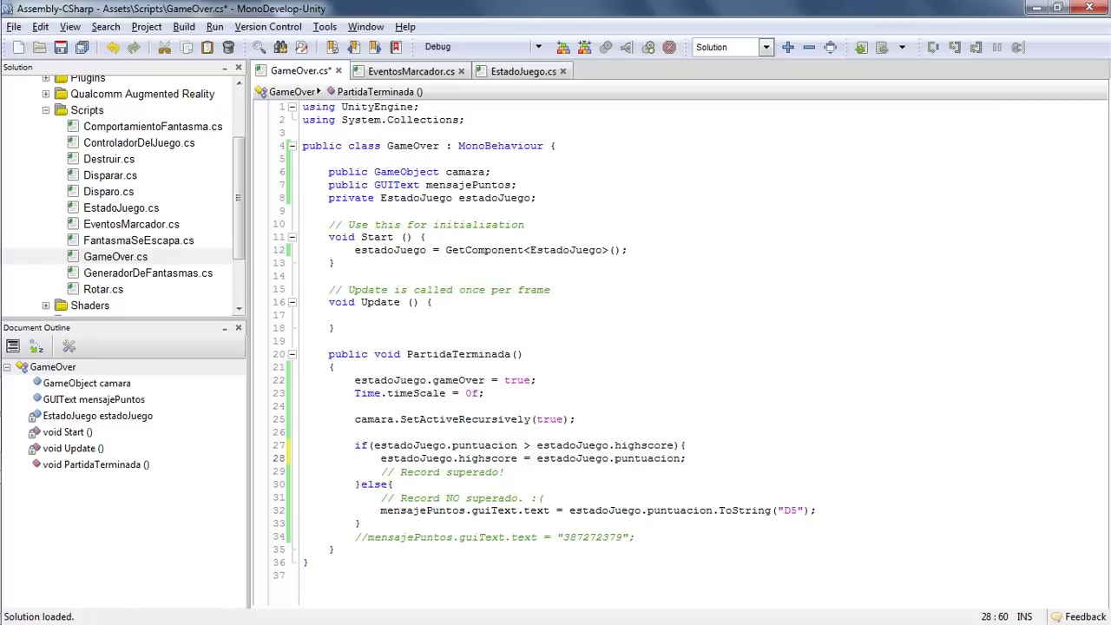
key(Return)
Step: Add a '// Guardamos' comment and move the 'Record superado!' comment above the highscore assignment
text(// Guard)
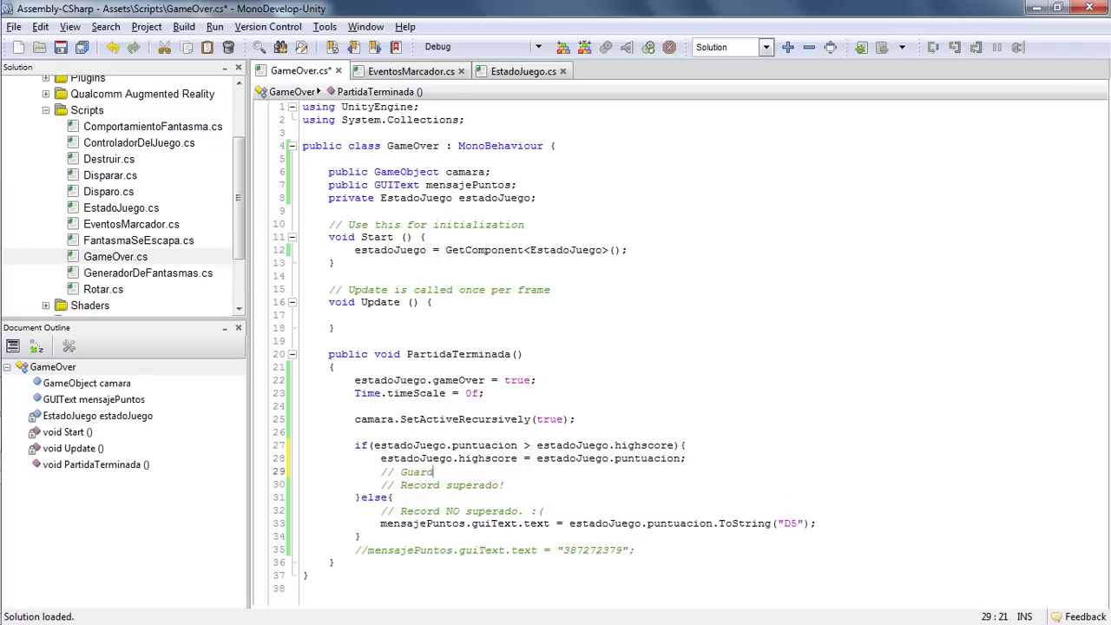
text(amos)
key(Return)
scroll(709, 427, down, 2)
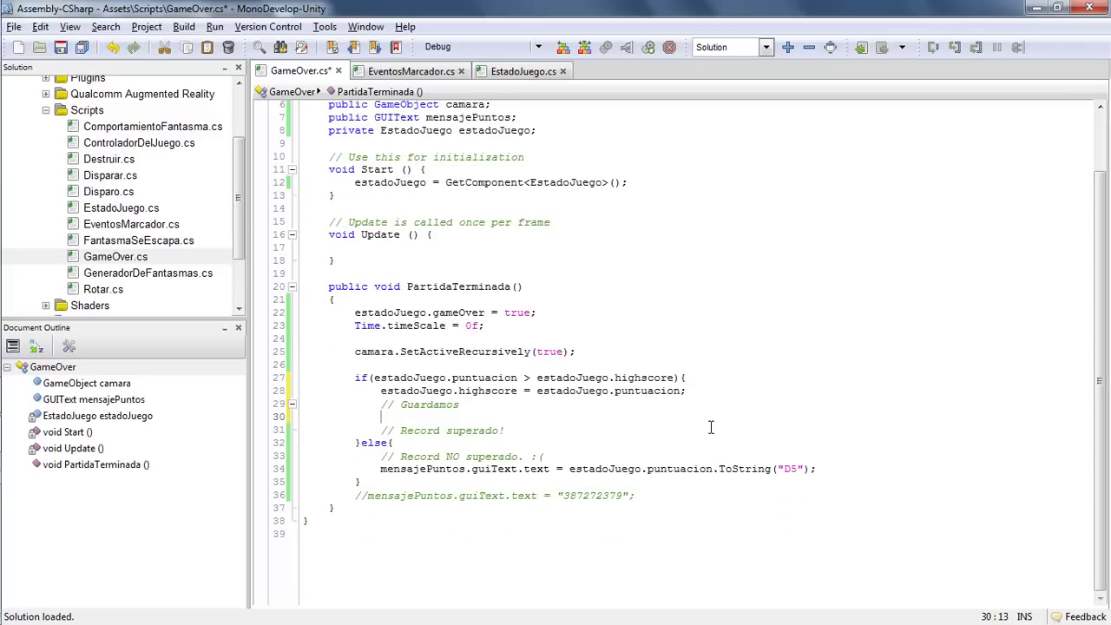
key(Down)
key(shift+End)
key(Delete)
key(Up)
key(Up)
key(Up)
key(Return)
key(Up)
text(// Record superado!)
key(Down)
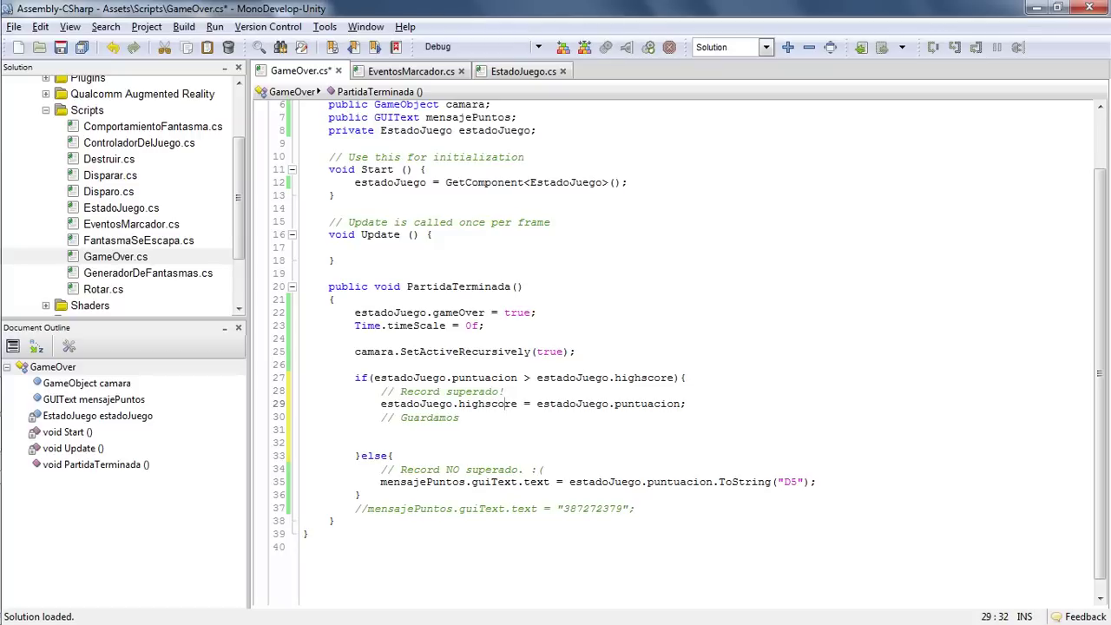
Step: Save the score with PlayerPrefs.SetInt("highscore", estadoJuego.puntuacion);
click(380, 430)
text(Play)
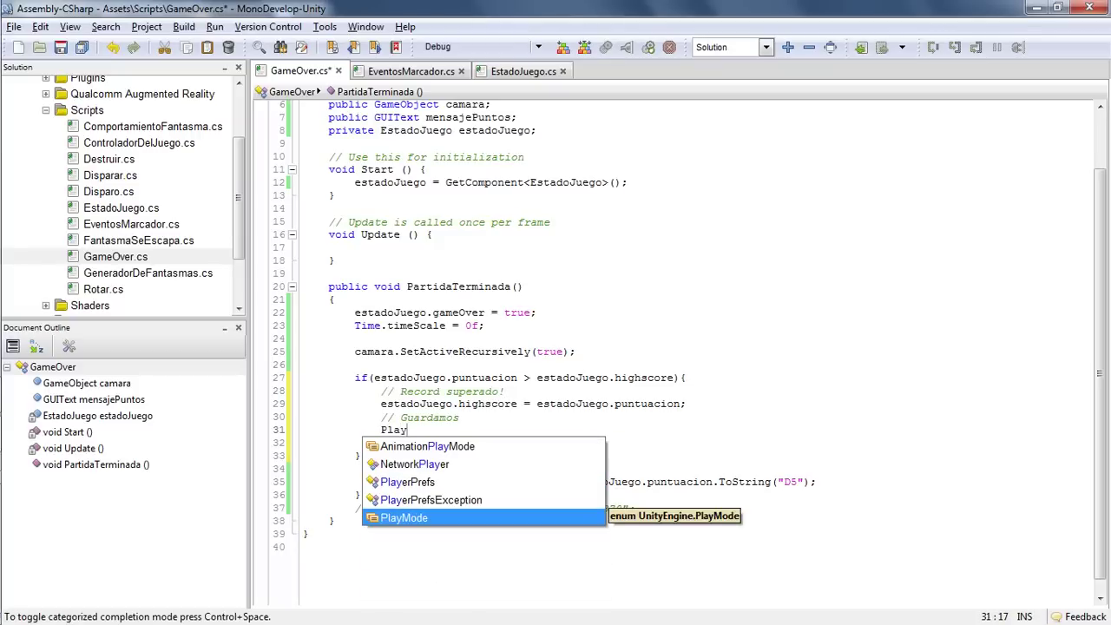
key(Up)
key(Up)
text(.set)
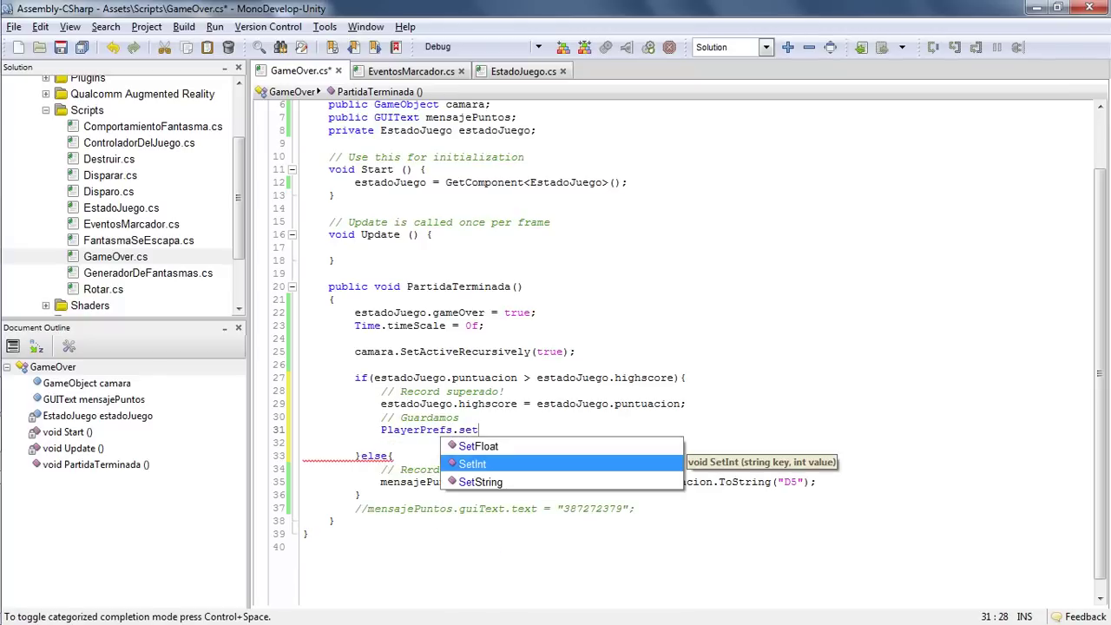
key(Return)
text(("hig)
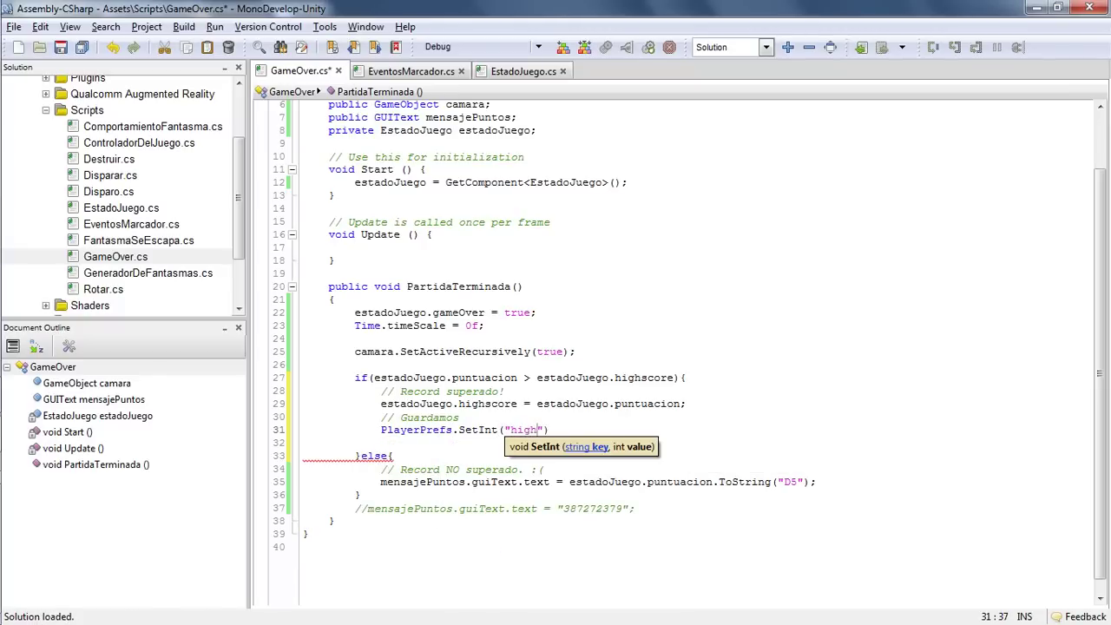
text(hscore)
text(",)
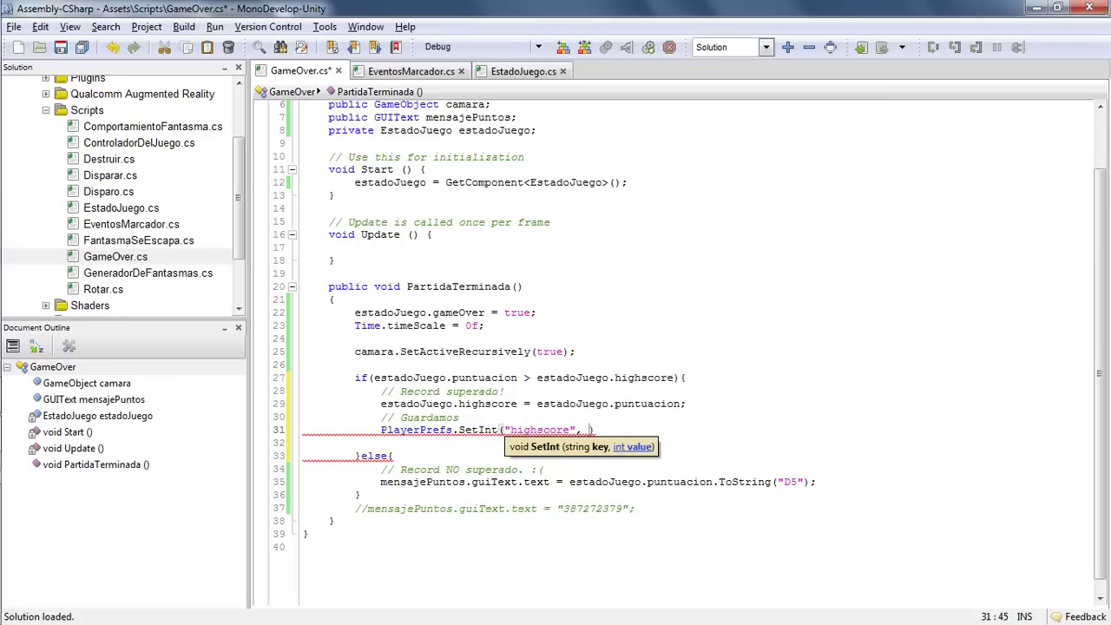
text( estadoJuego)
text(.)
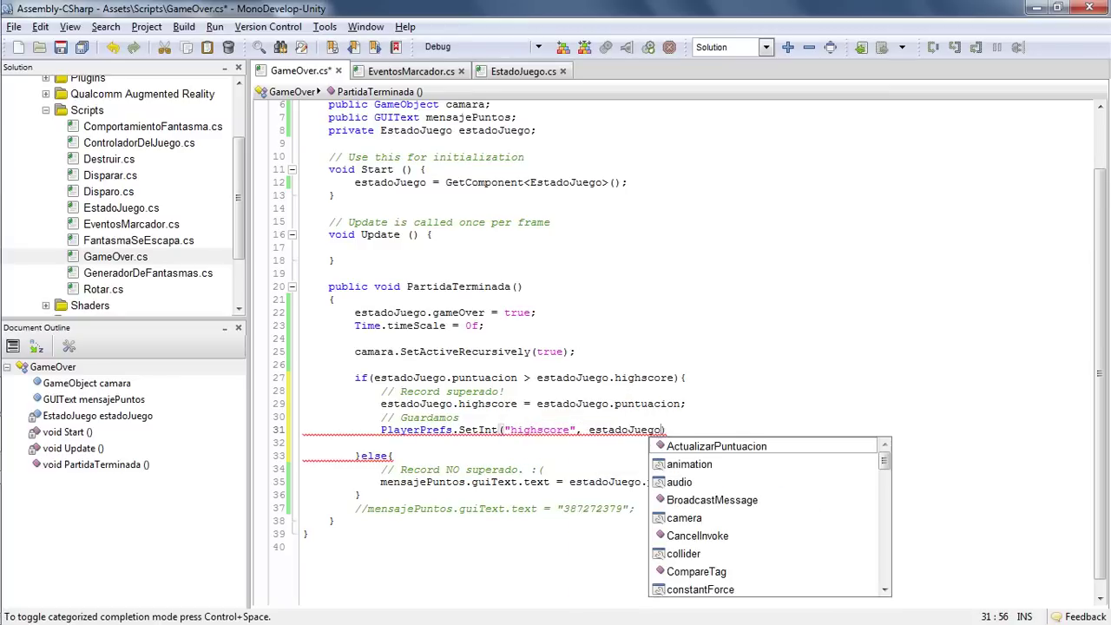
text(pun)
key(Return)
text())
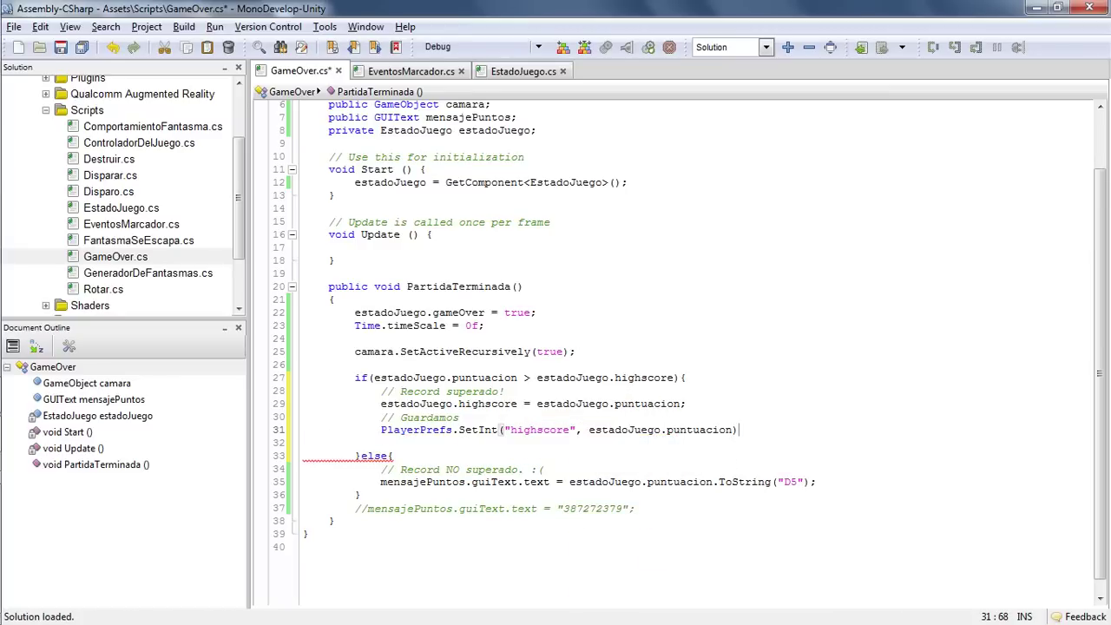
text(;)
Step: Copy mensajePuntos.guiText.text from the else-branch message line
click(380, 443)
click(380, 482)
drag(380, 482, 549, 476)
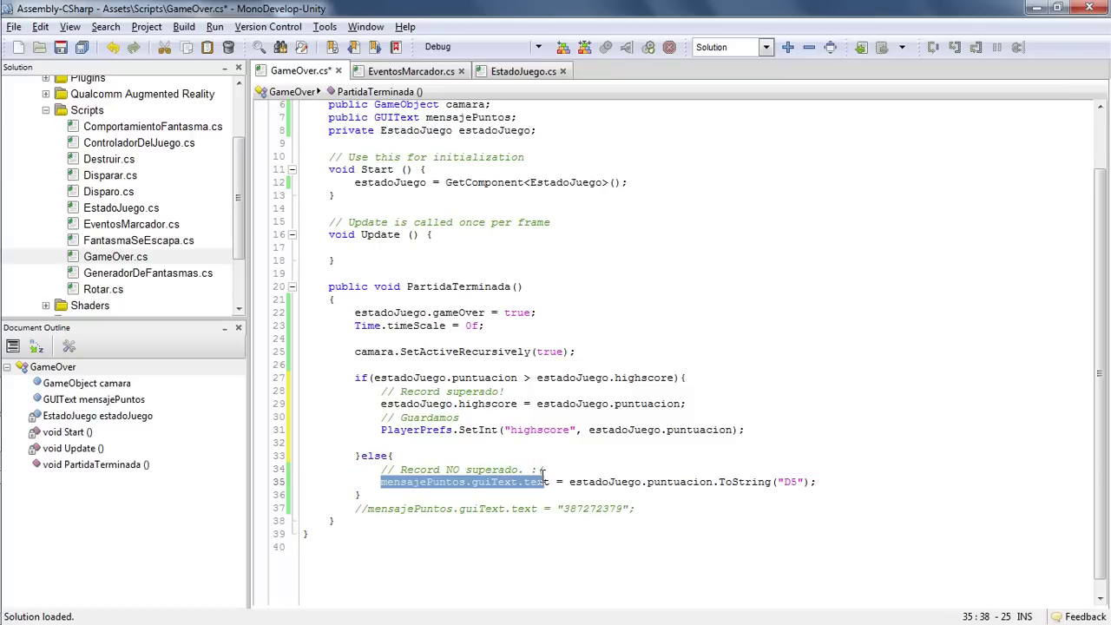
key(ctrl+c)
Step: On line 32, write mensajePuntos.guiText.text = "Nuevo Record!" +
click(380, 443)
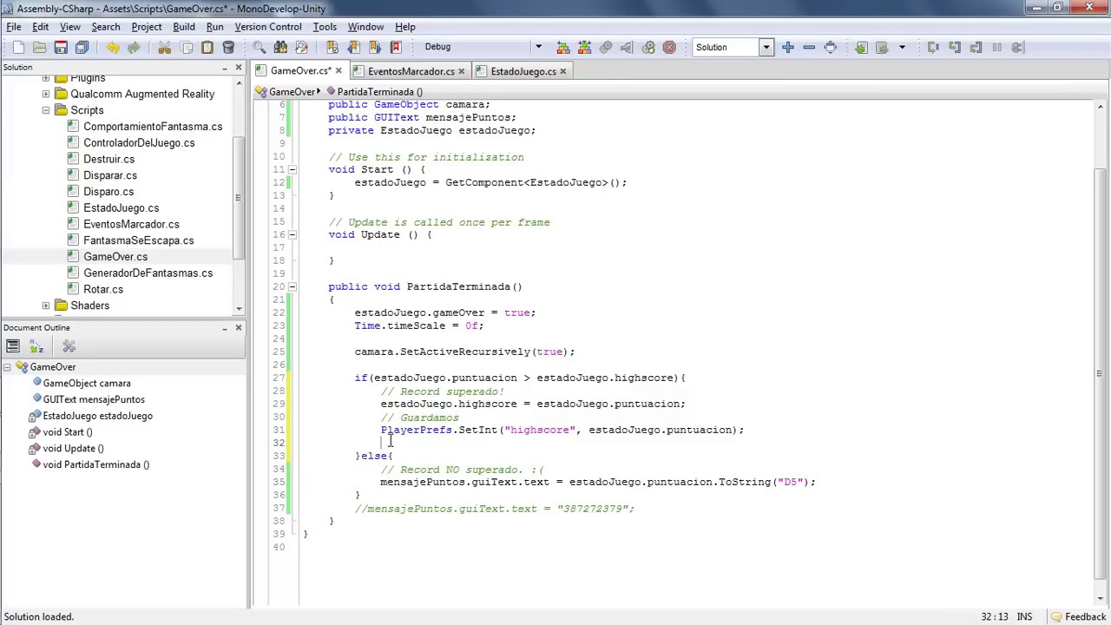
key(ctrl+v)
text(= )
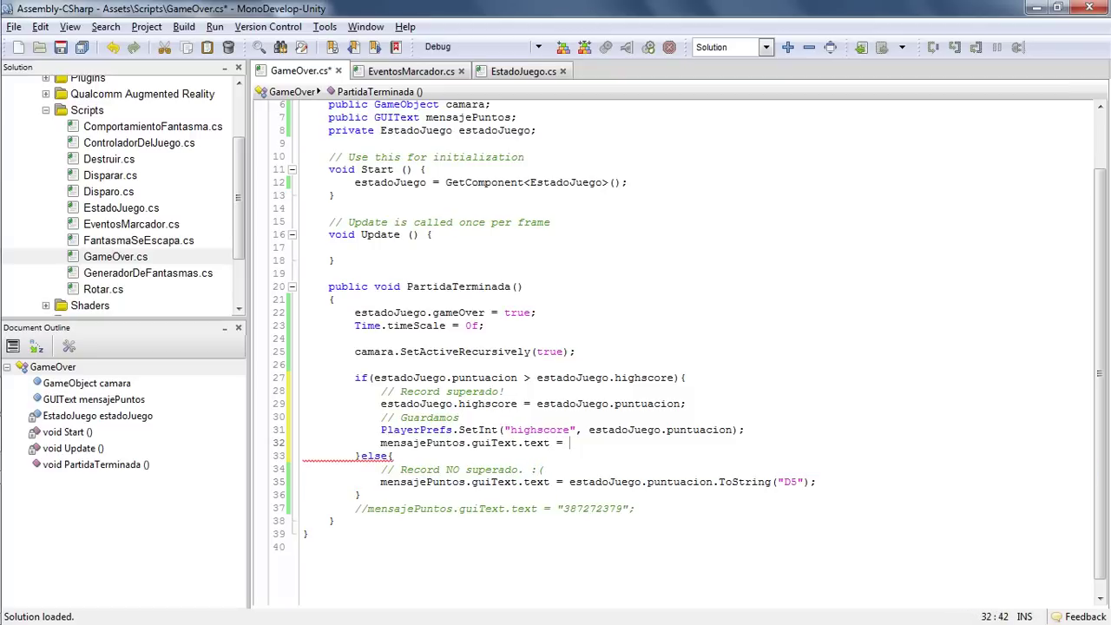
text("Nuevo)
text( Record)
text(!)
key(BackSpace)
key(BackSpace)
key(BackSpace)
text(+)
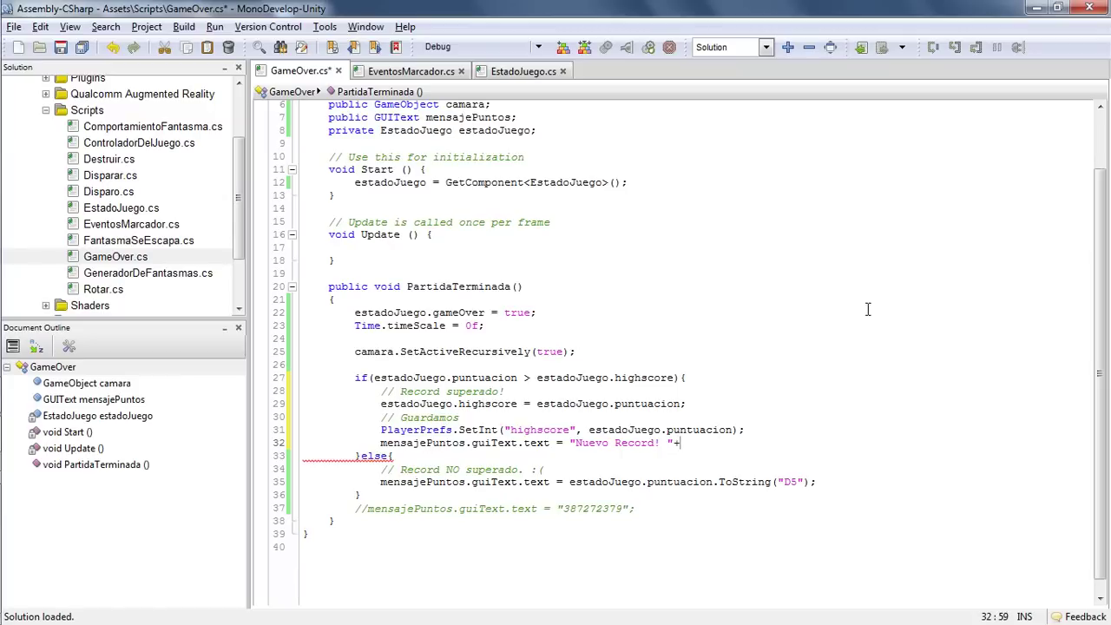
Step: Append the ToString("D5") score expression copied from line 35, then save GameOver.cs
click(568, 482)
double_click(569, 482)
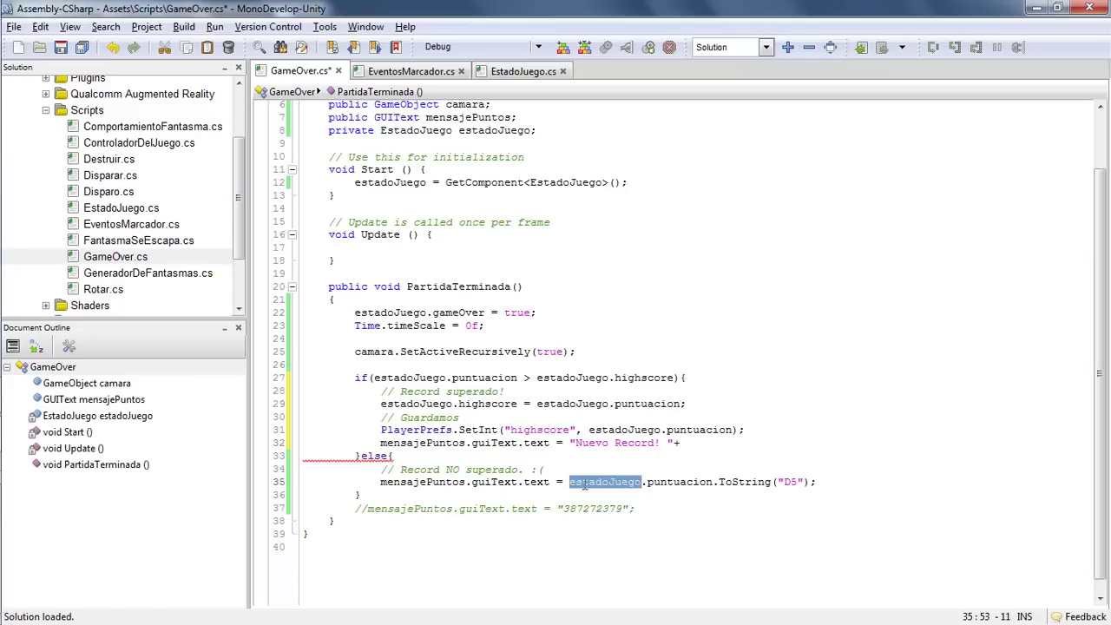
drag(569, 482, 826, 479)
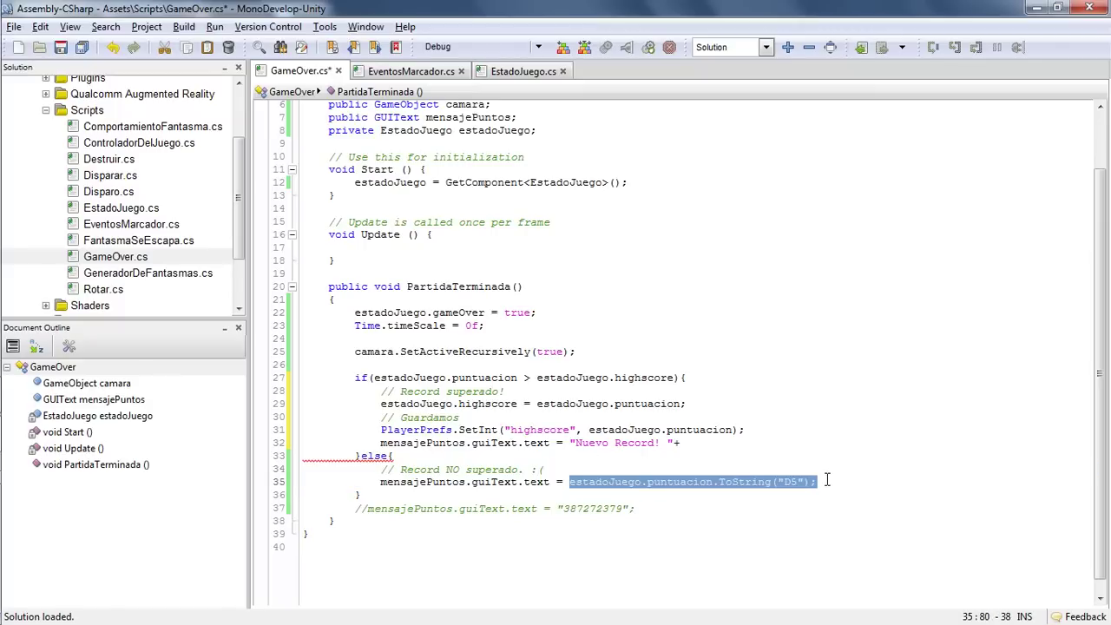
click(686, 443)
key(BackSpace)
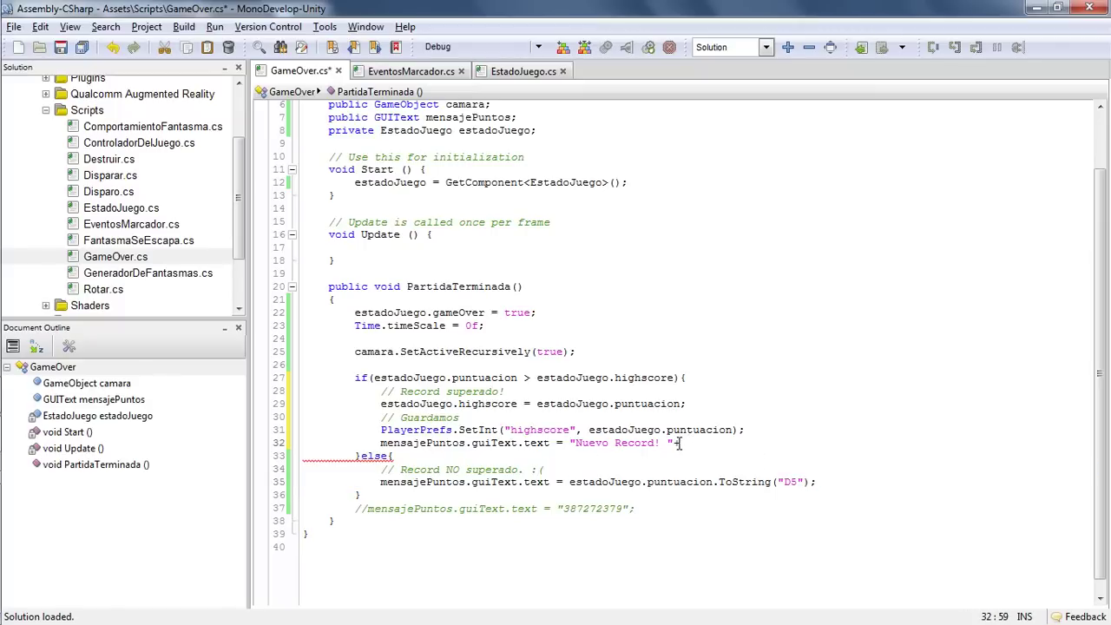
text( +)
key(ctrl+v)
key(ctrl+s)
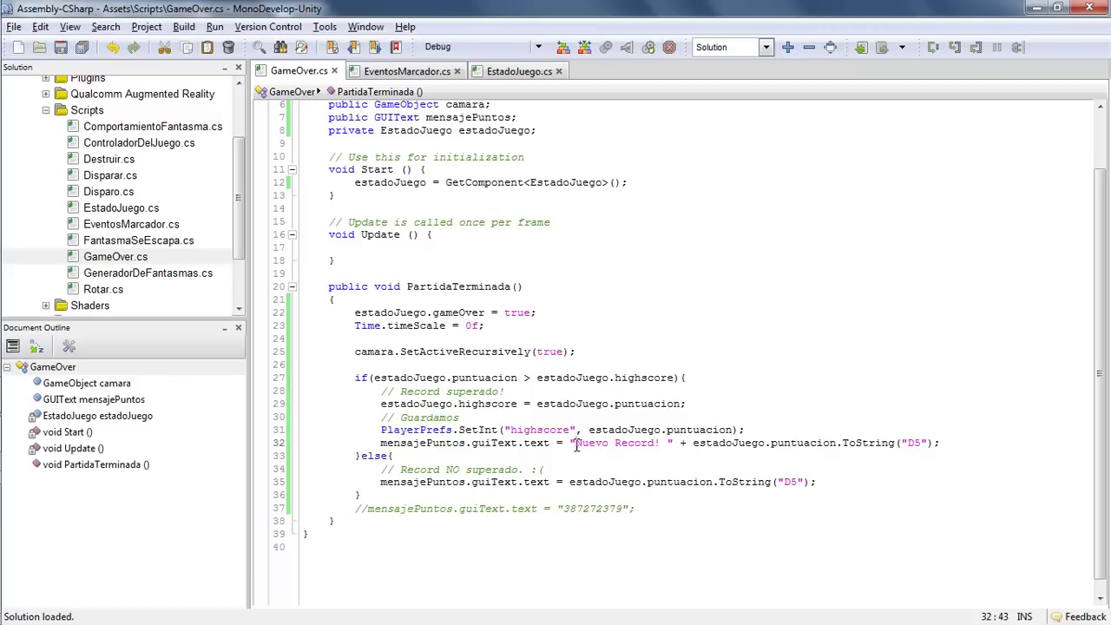
Step: Delete the commented-out test line 37, save the script, and return to Unity
drag(575, 442, 655, 442)
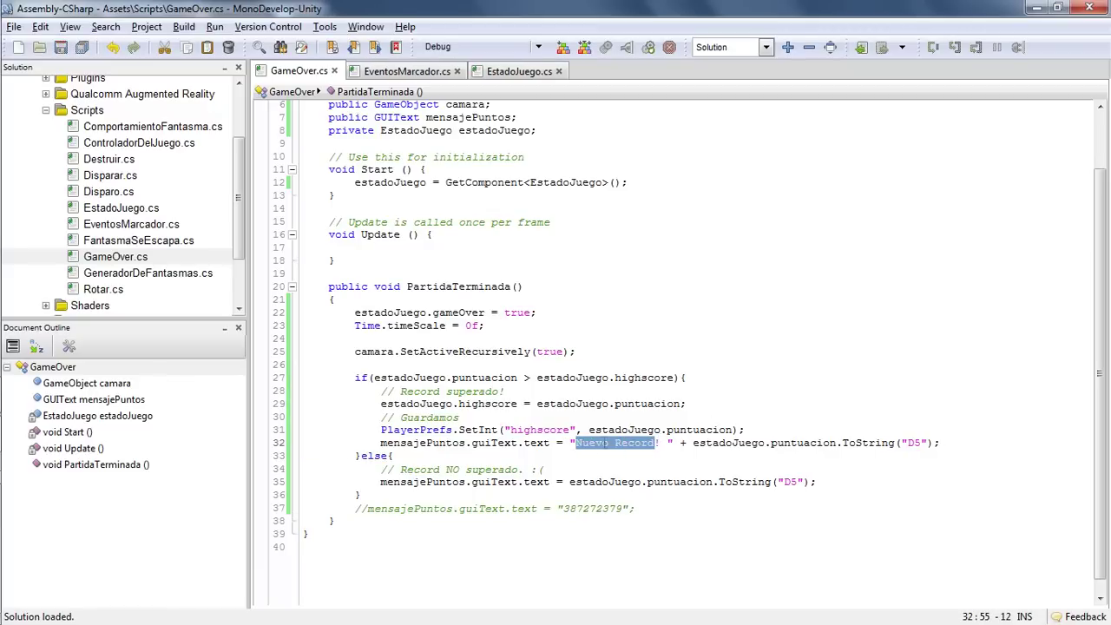
click(642, 508)
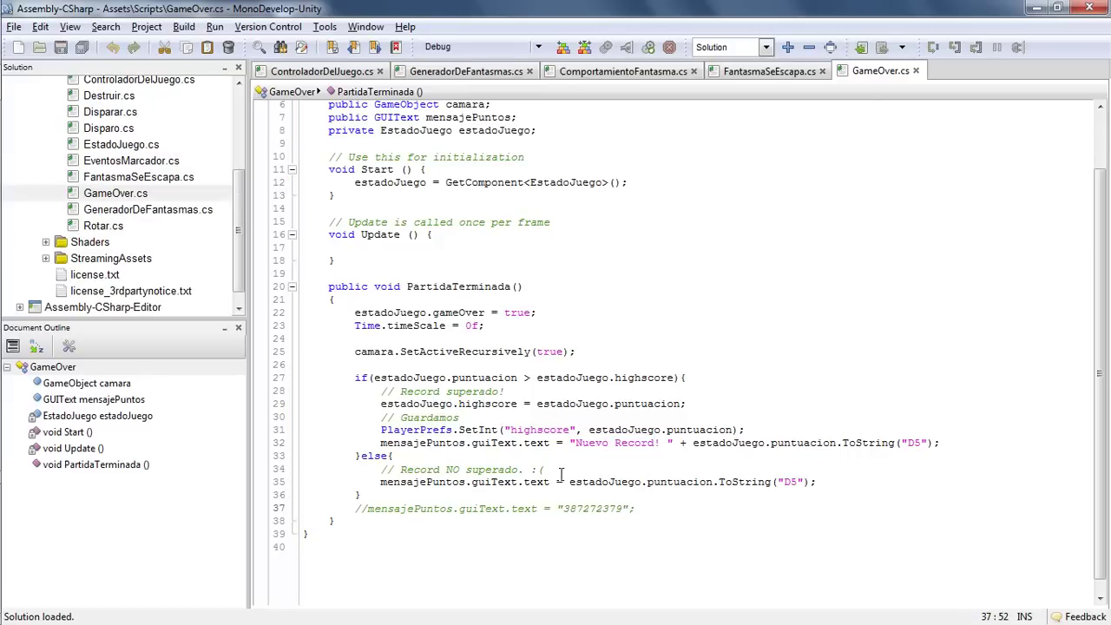
key(shift+Home)
key(shift+Home)
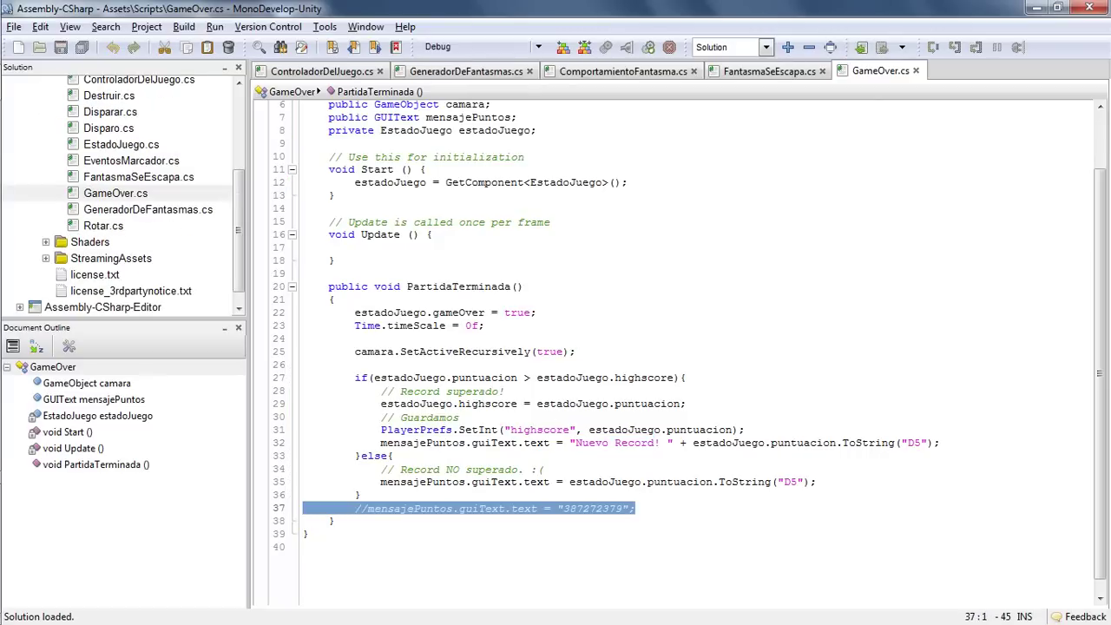
key(BackSpace)
key(BackSpace)
key(ctrl+s)
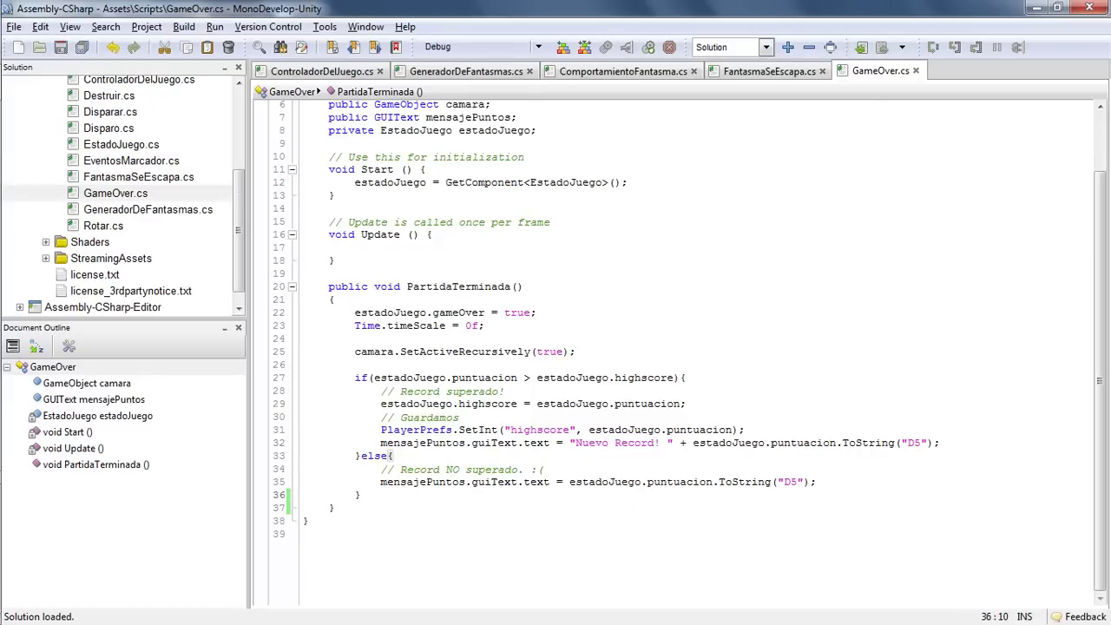
key(alt+Tab)
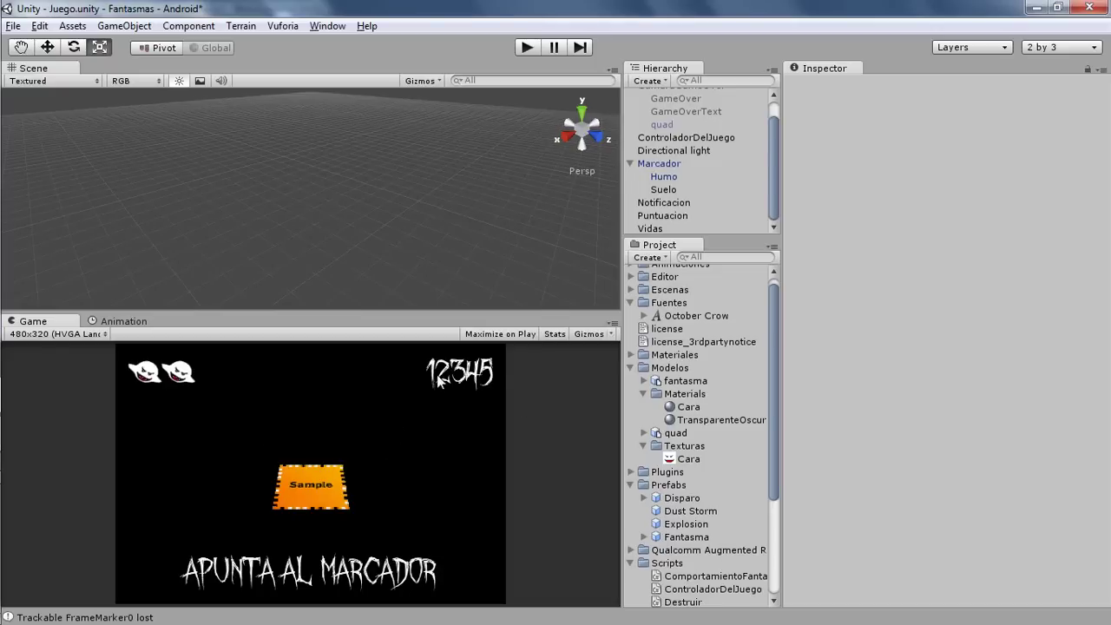
Step: Review the else-branch assignment and the puntuacion-versus-highscore condition, then start play mode in Unity
key(alt)
key(alt+Tab)
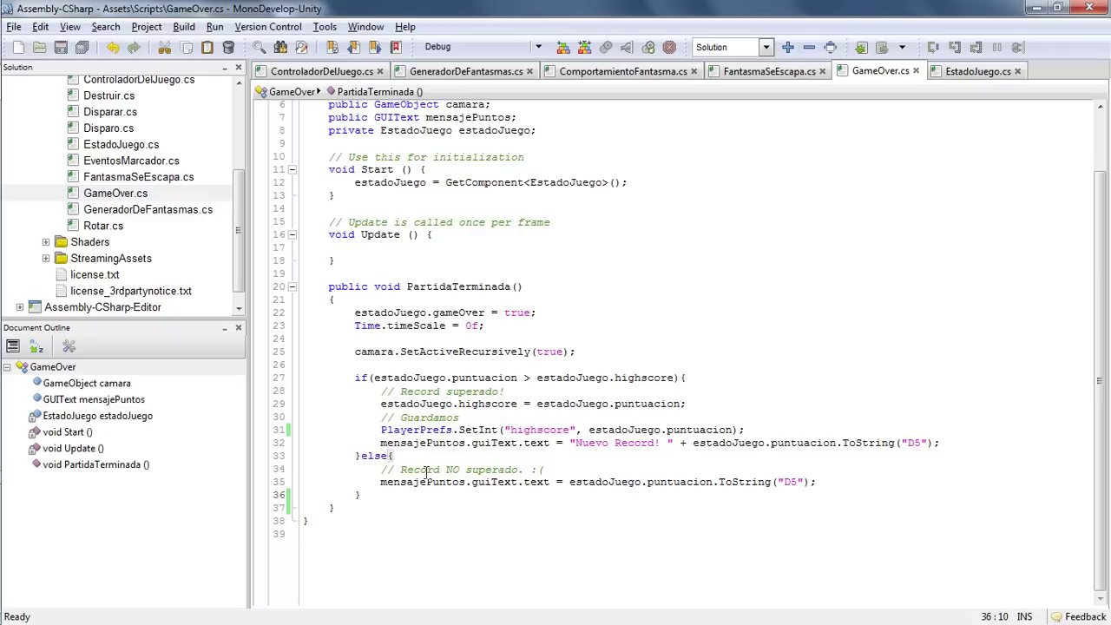
click(380, 483)
drag(380, 482, 818, 482)
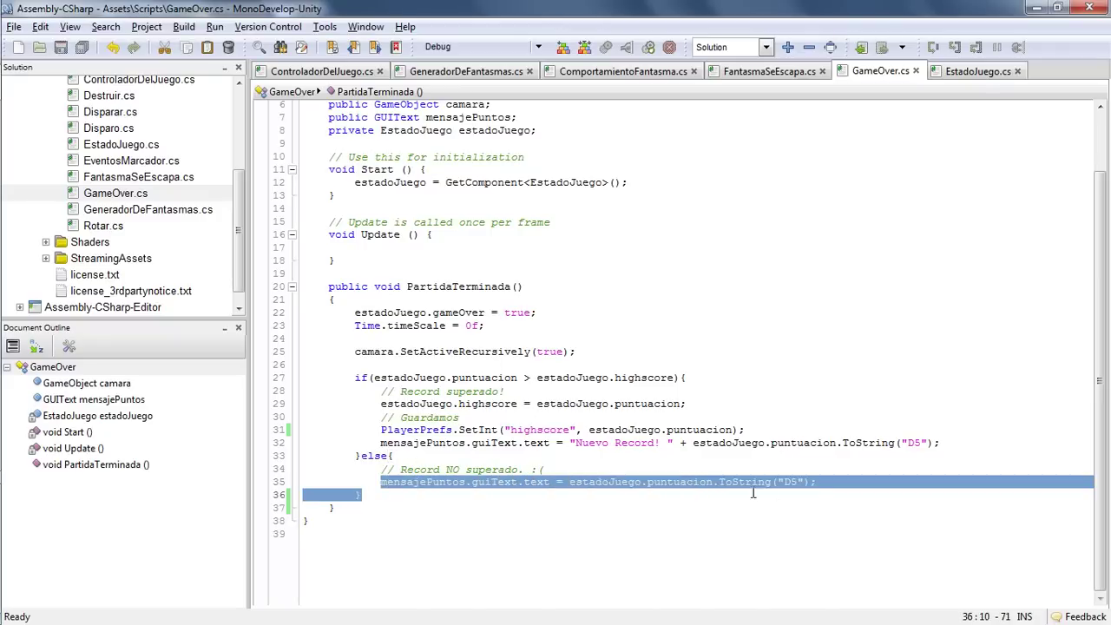
drag(374, 379, 669, 379)
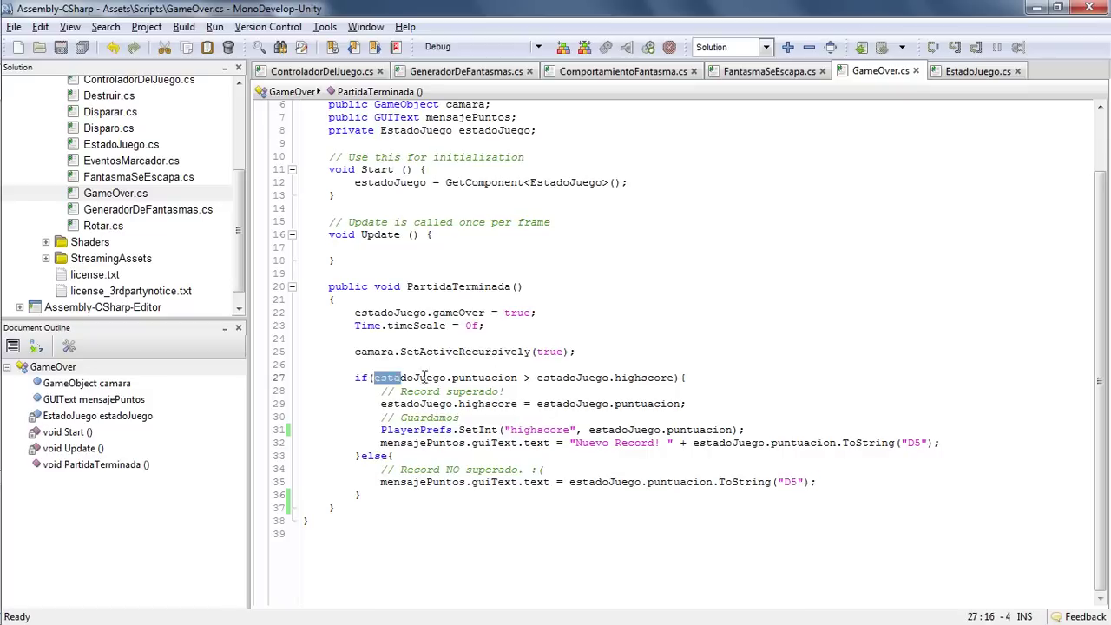
key(alt+Tab)
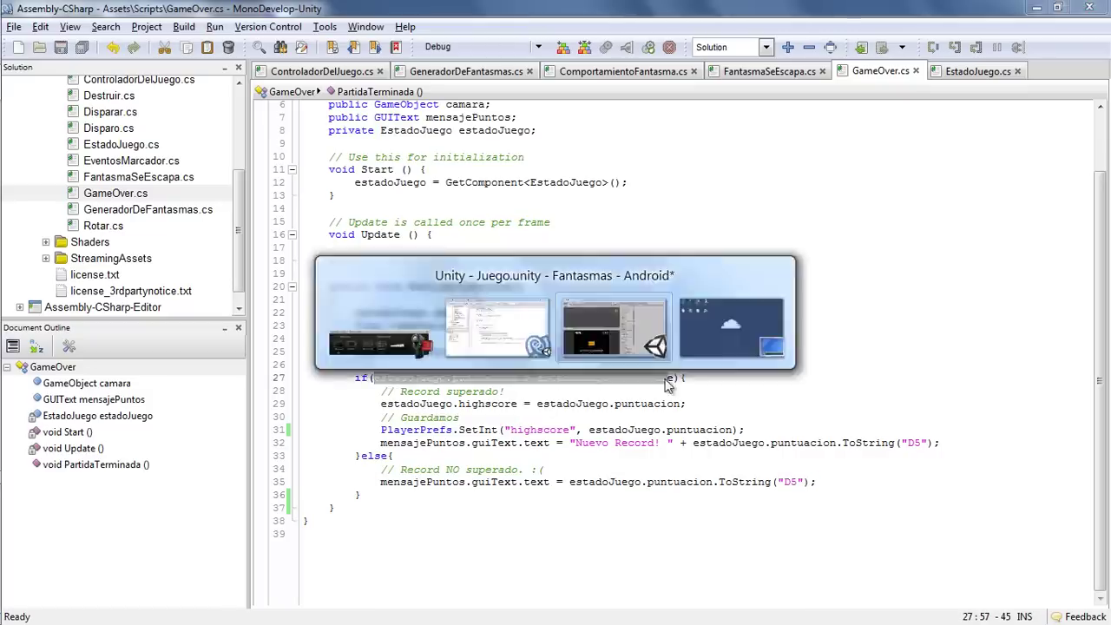
click(534, 44)
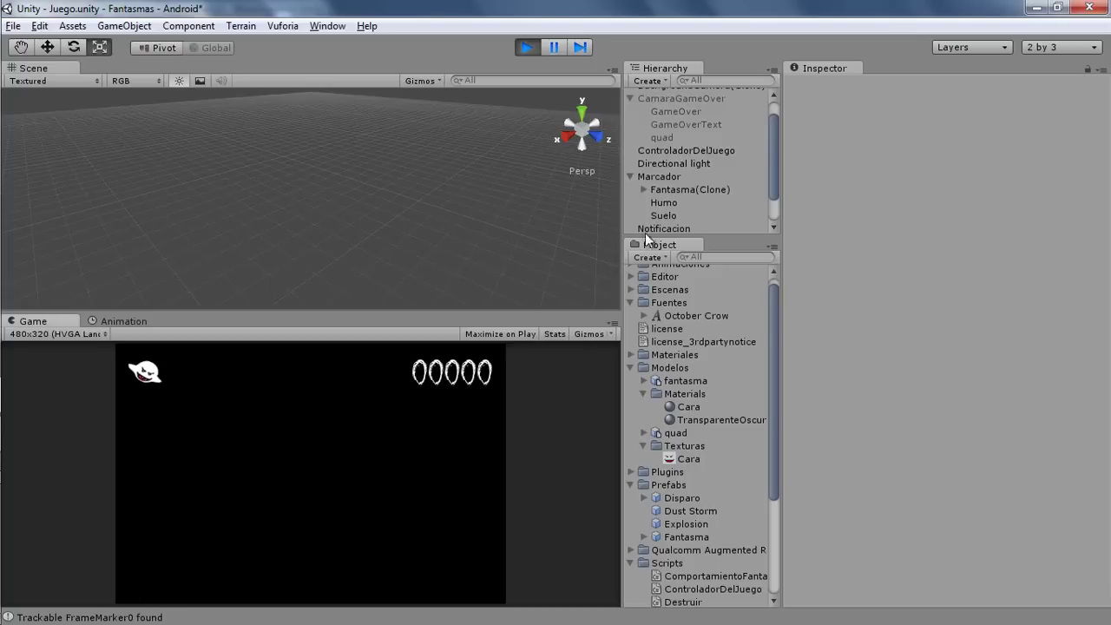
Step: Watch Fantasma(Clone)'s Radio Actual, let the ghost escape for a 00000 game over, then stop play
click(666, 189)
click(995, 276)
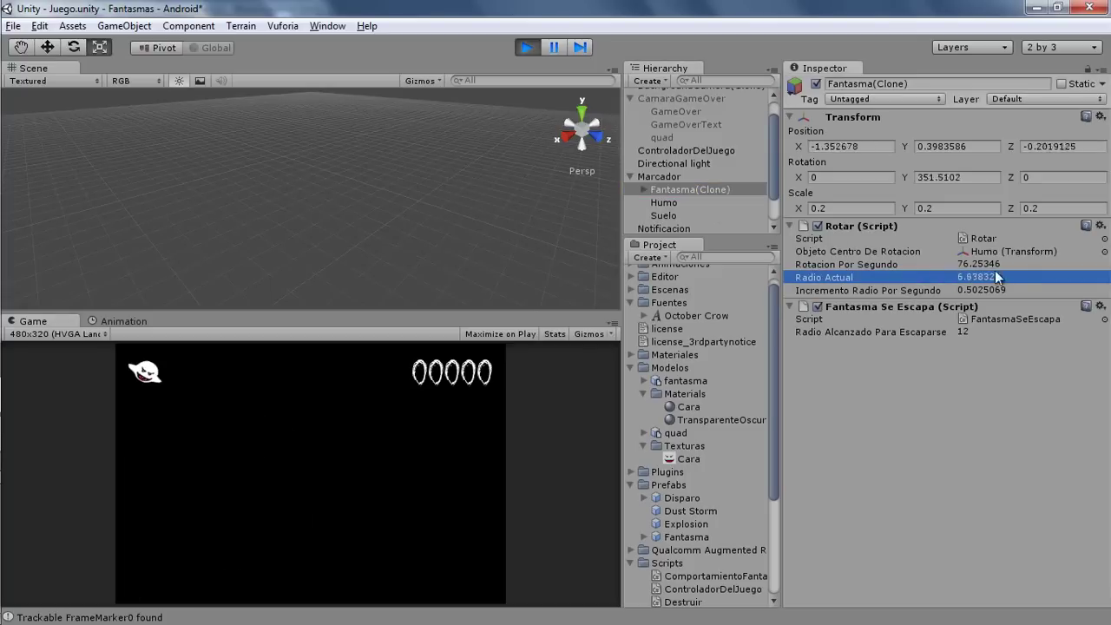
click(300, 508)
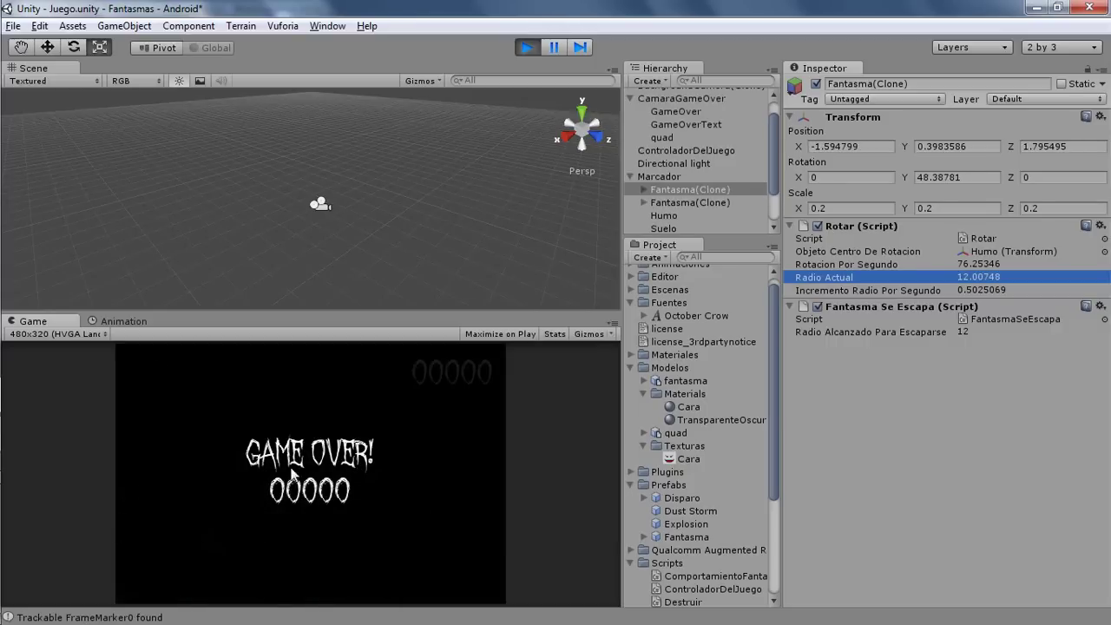
click(532, 43)
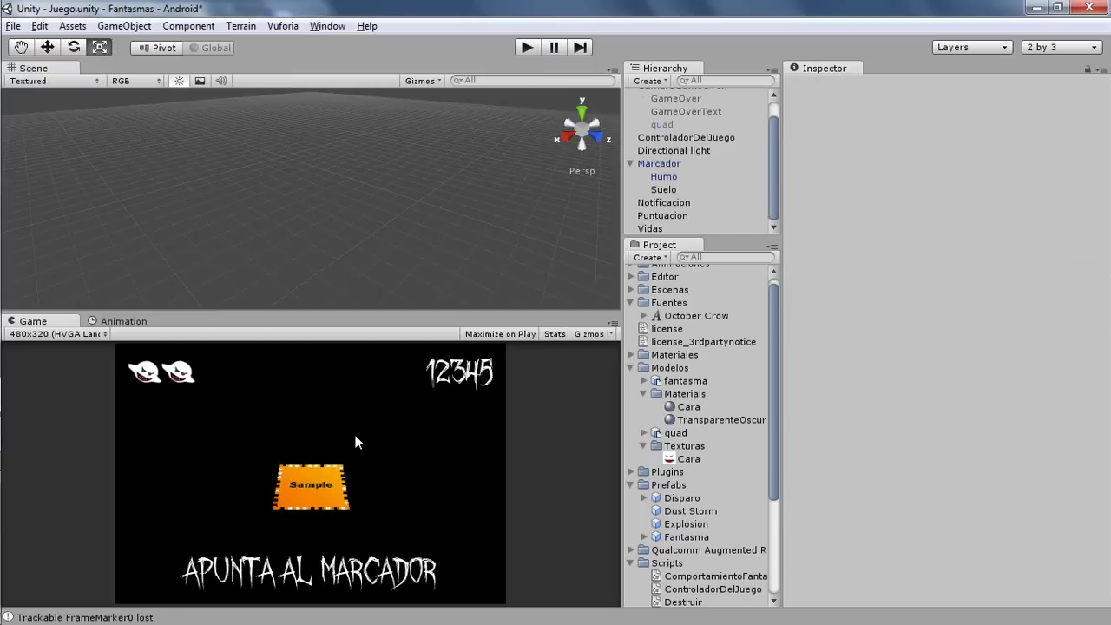
Step: Review the highscore condition and the Nuevo Record message expression in GameOver.cs
key(alt+Tab)
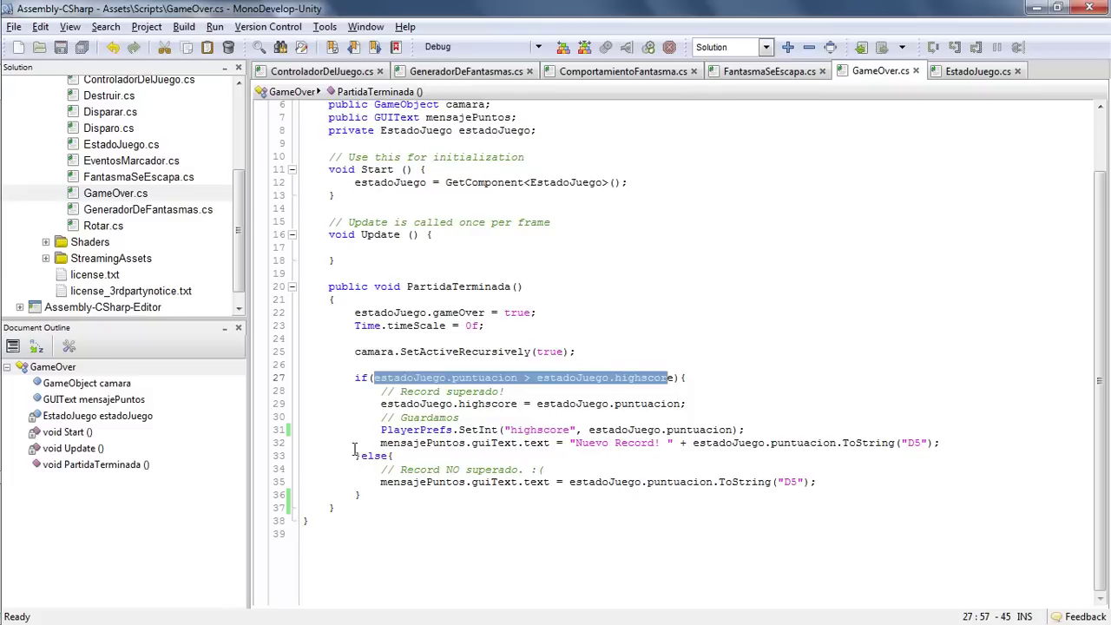
click(510, 380)
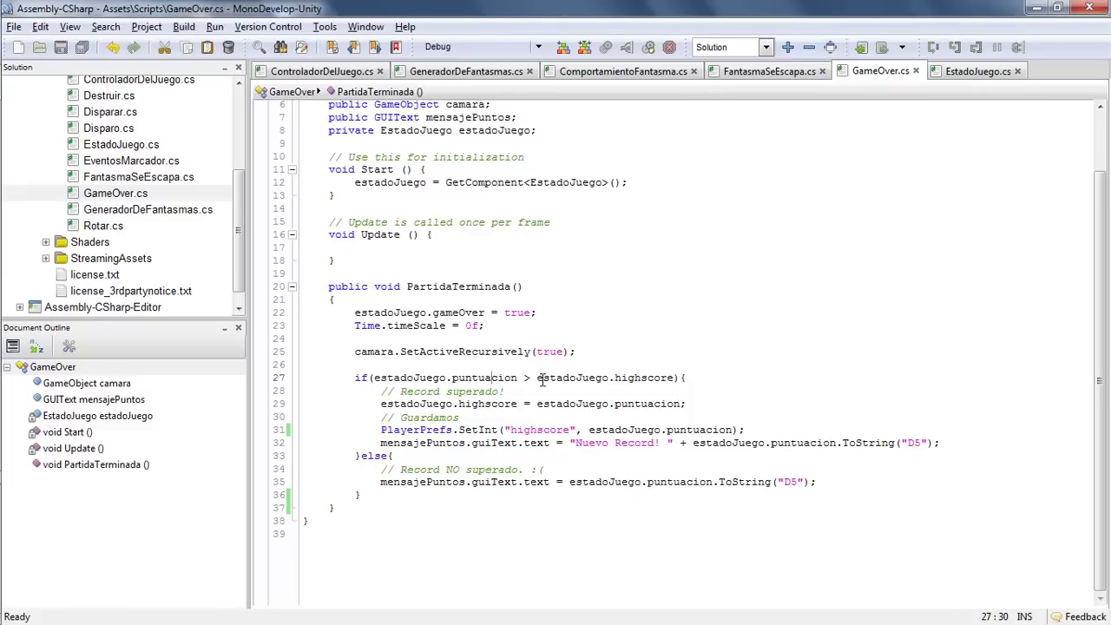
drag(543, 379, 675, 382)
key(alt+Tab)
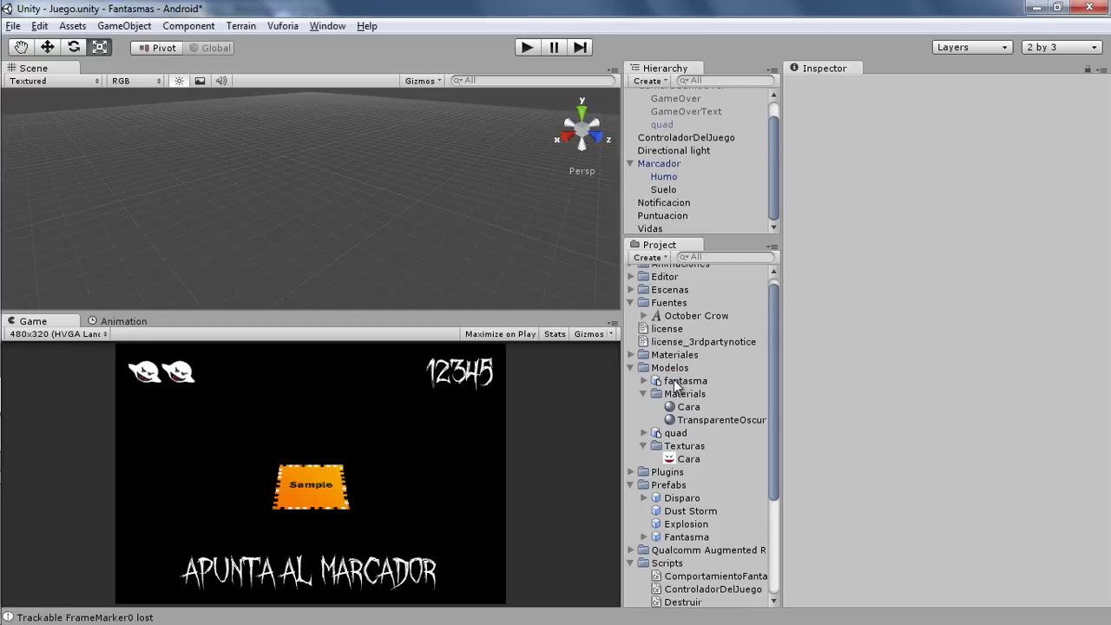
key(alt+Tab)
drag(575, 443, 891, 444)
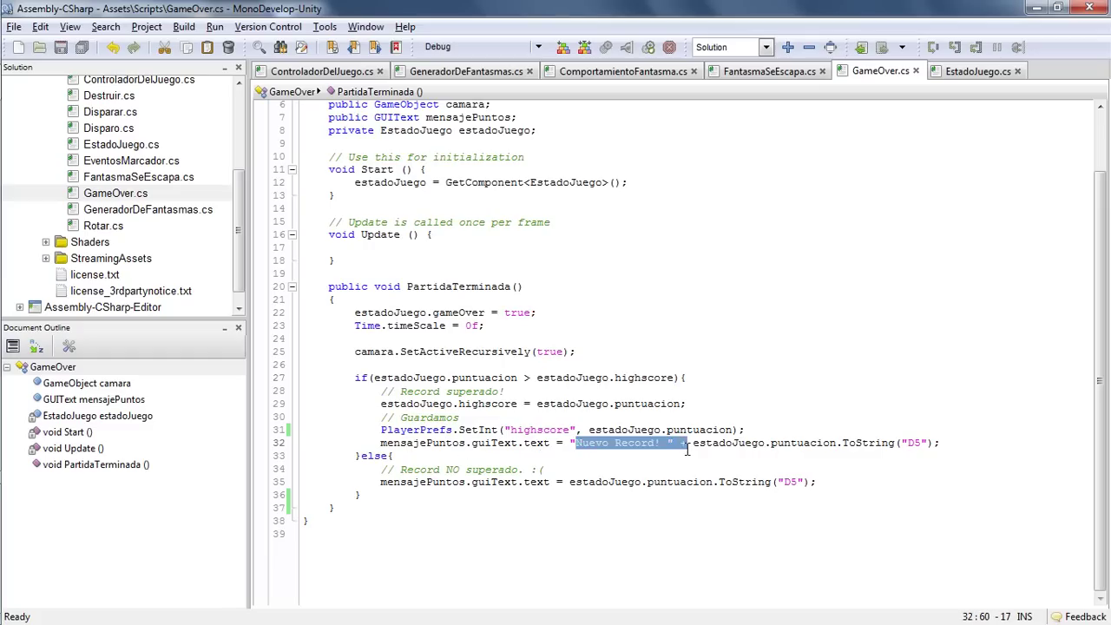
key(alt+Tab)
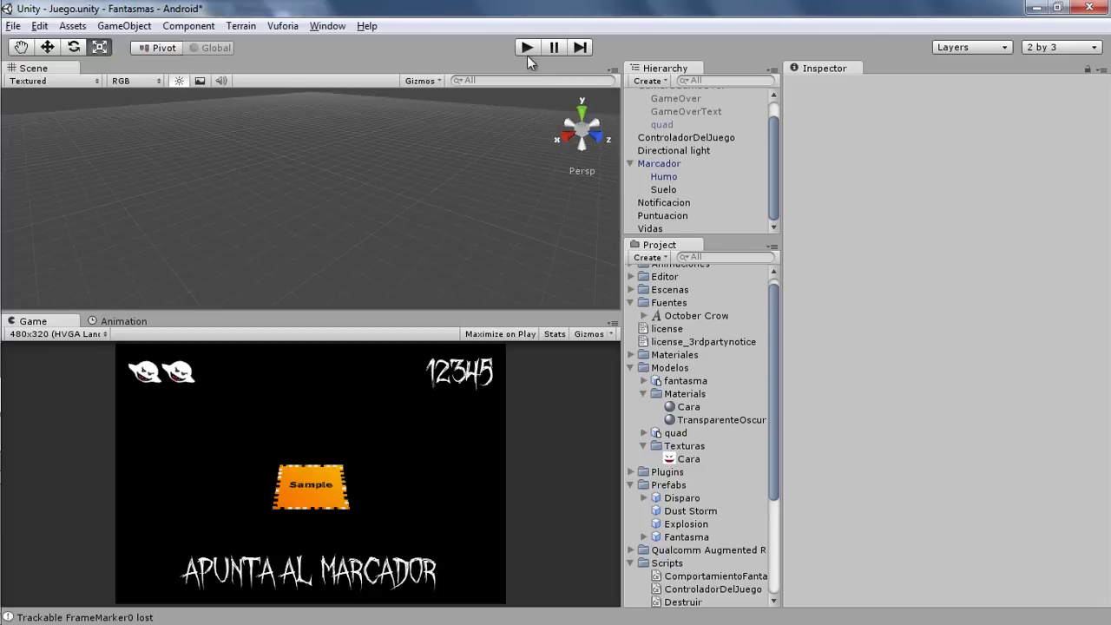
Step: Play a round, shooting the ghost until GAME OVER shows NUEVO RECORD! 00028, then stop
click(525, 49)
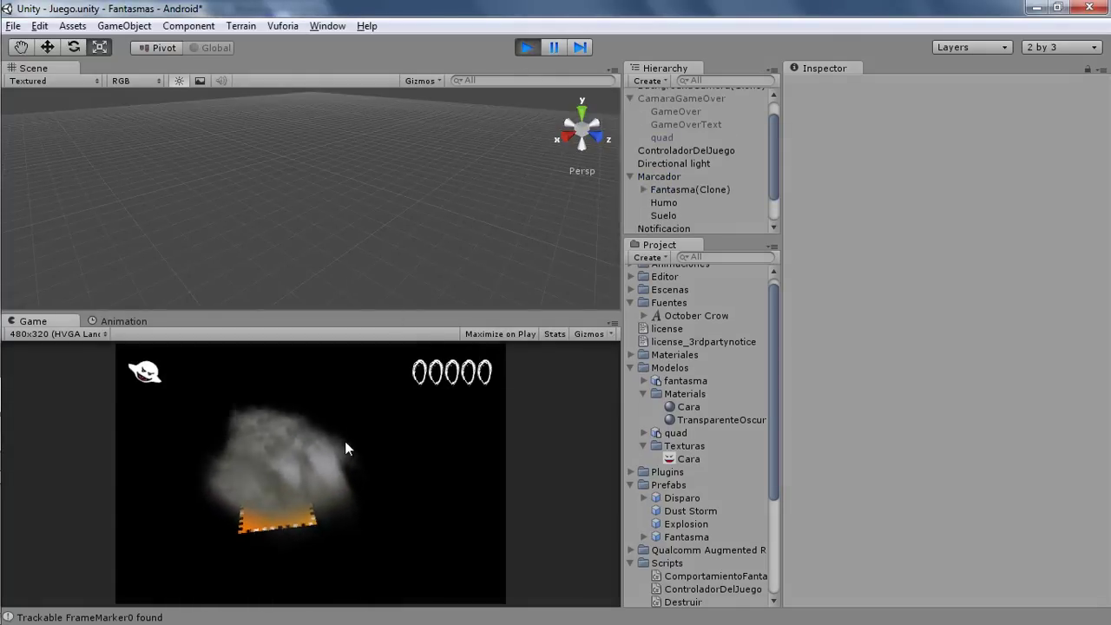
click(345, 441)
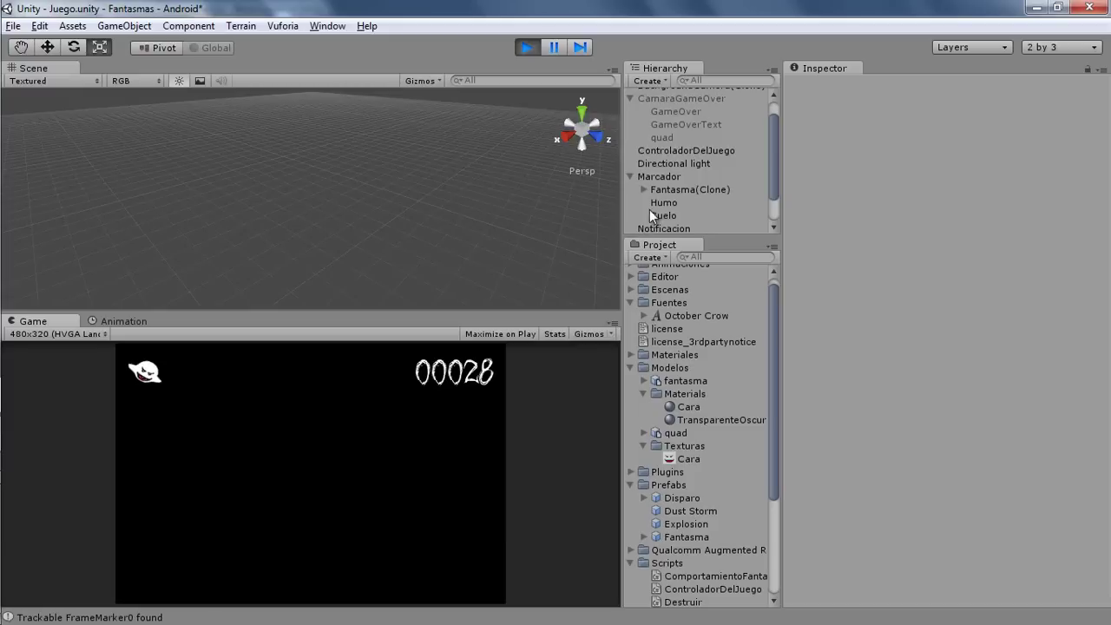
click(662, 189)
click(848, 274)
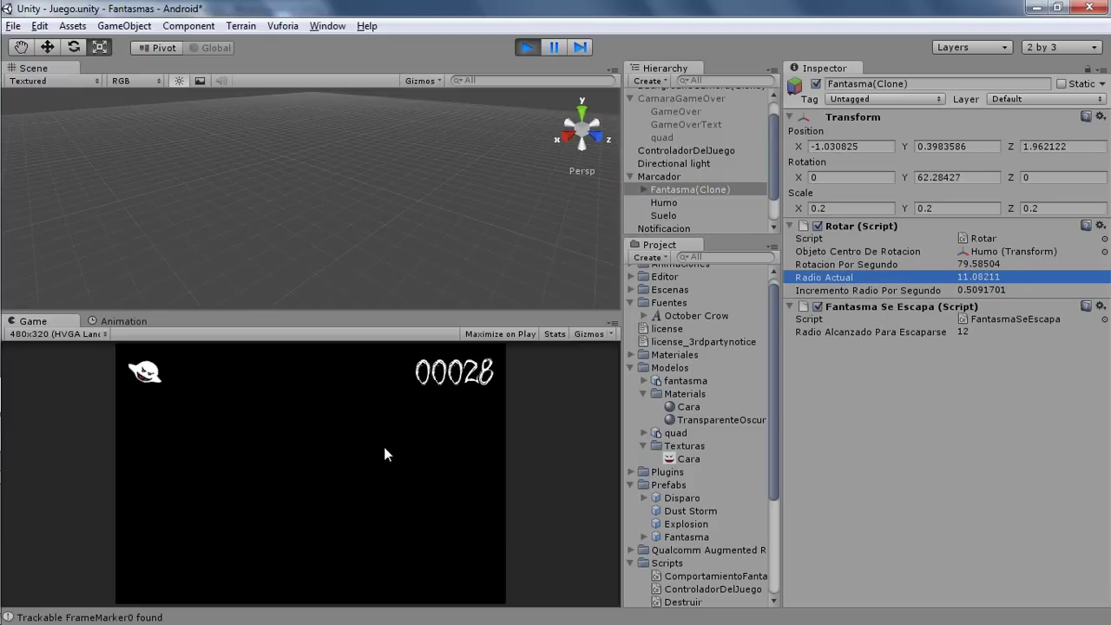
click(244, 532)
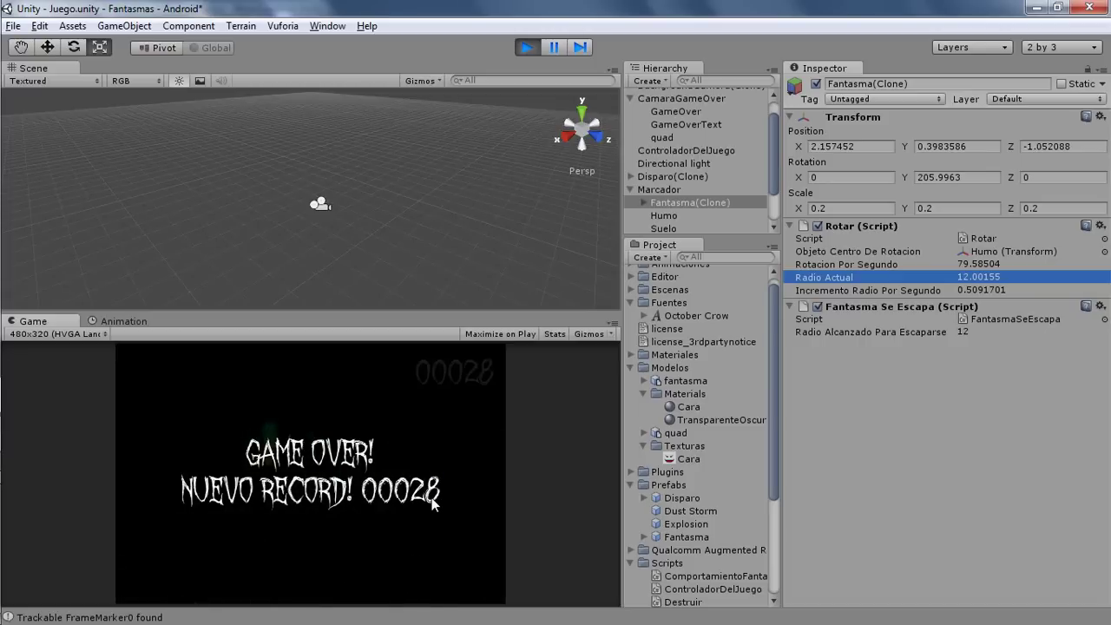
click(523, 47)
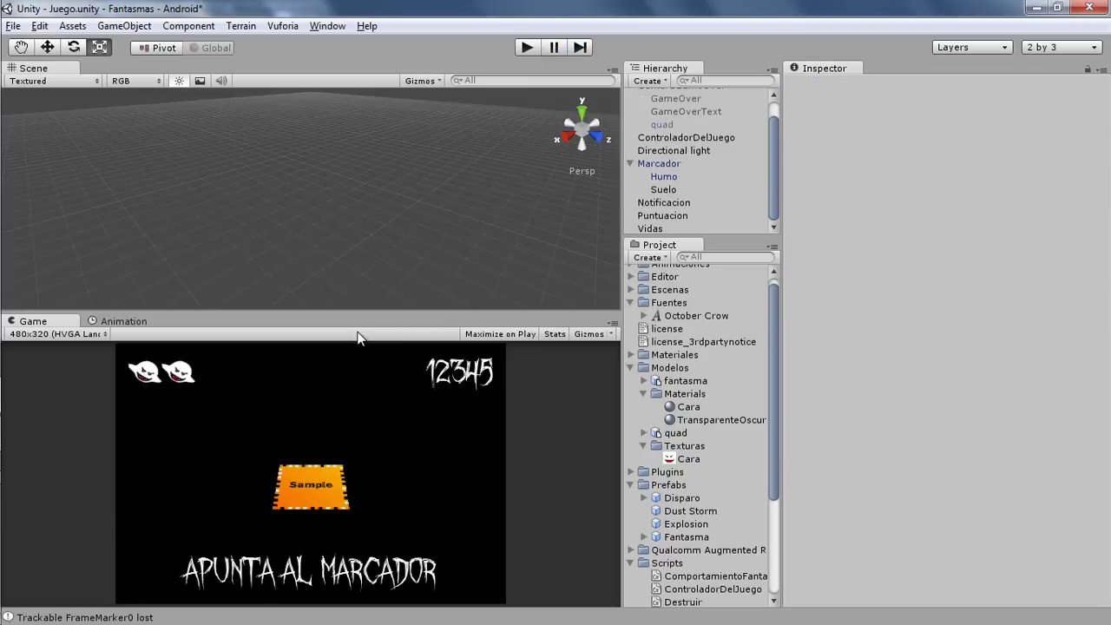
click(527, 47)
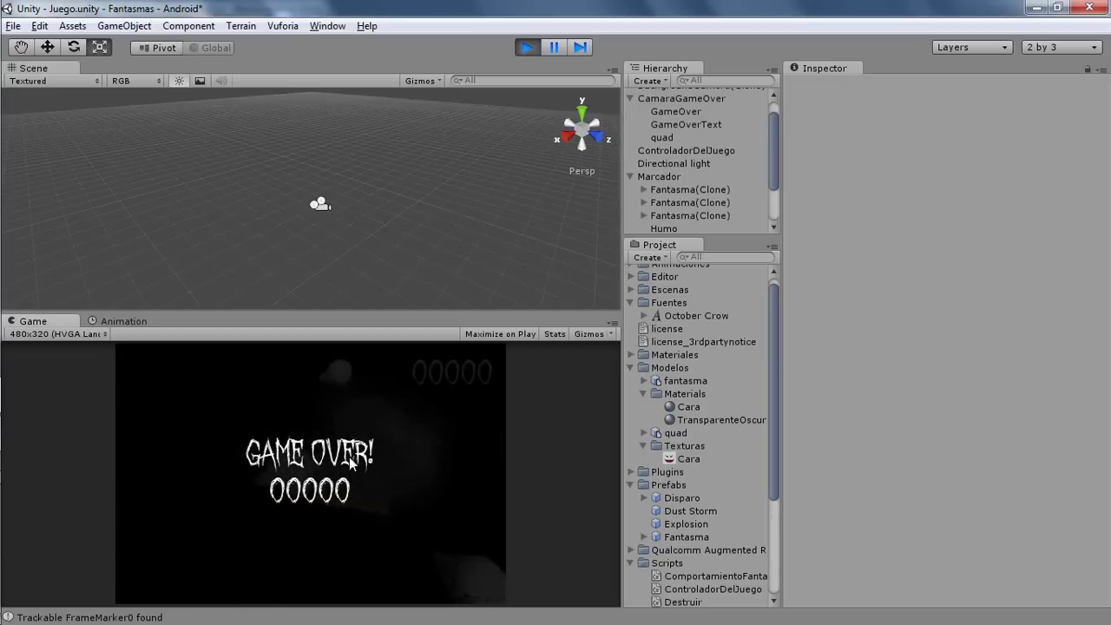
click(524, 47)
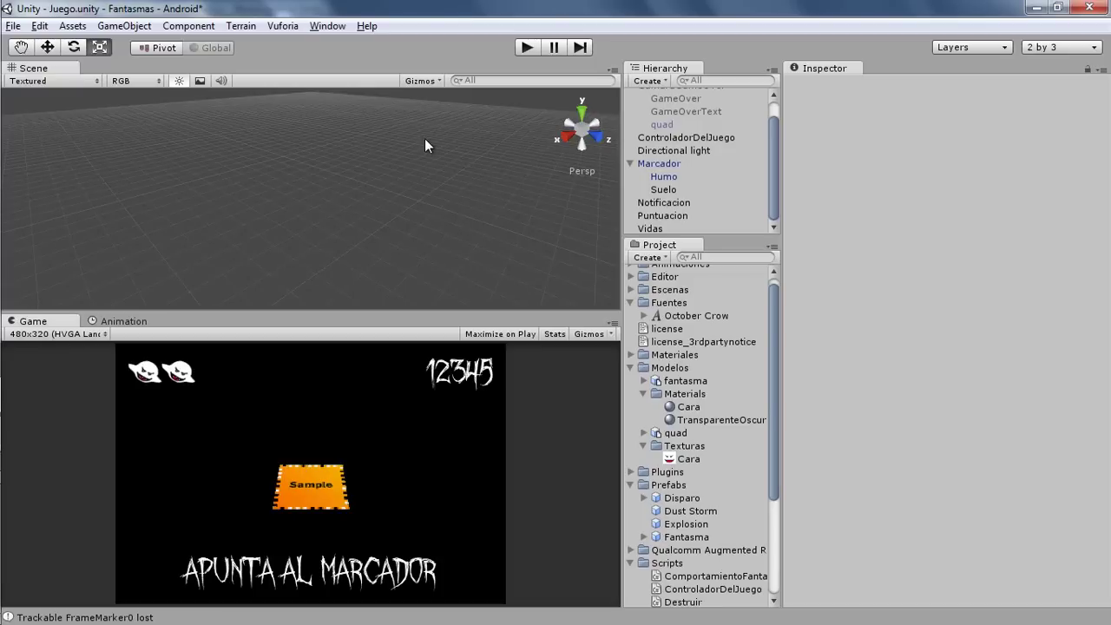
Step: Declare float tiempoEsperaPantallaGameOver = 3f below the estadoJuego field in GameOver.cs
key(alt+Tab)
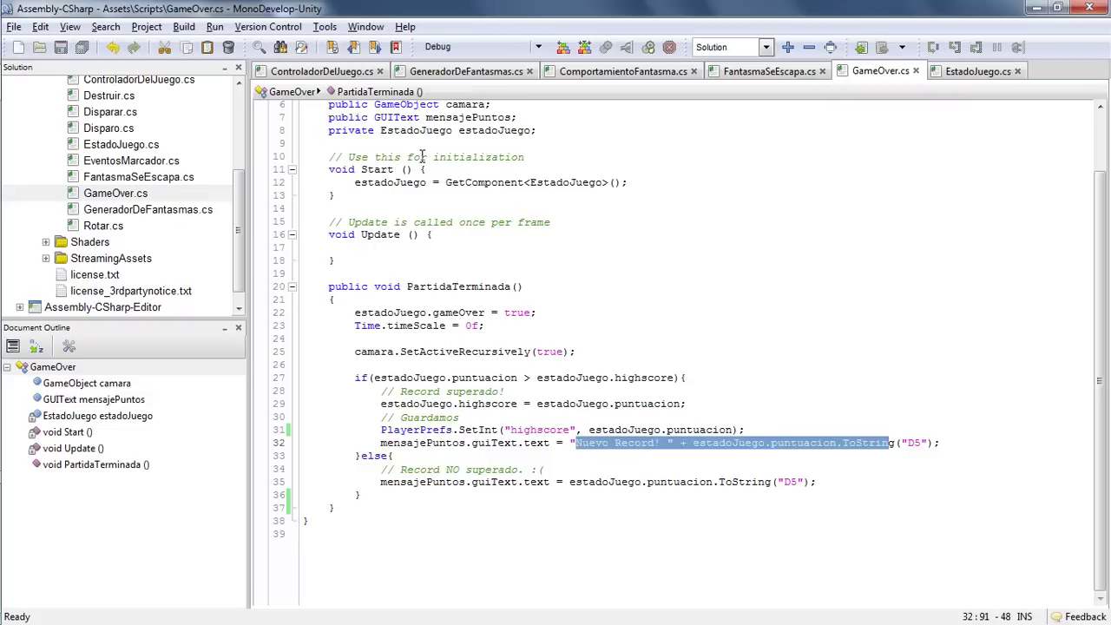
click(443, 315)
scroll(444, 315, up, 2)
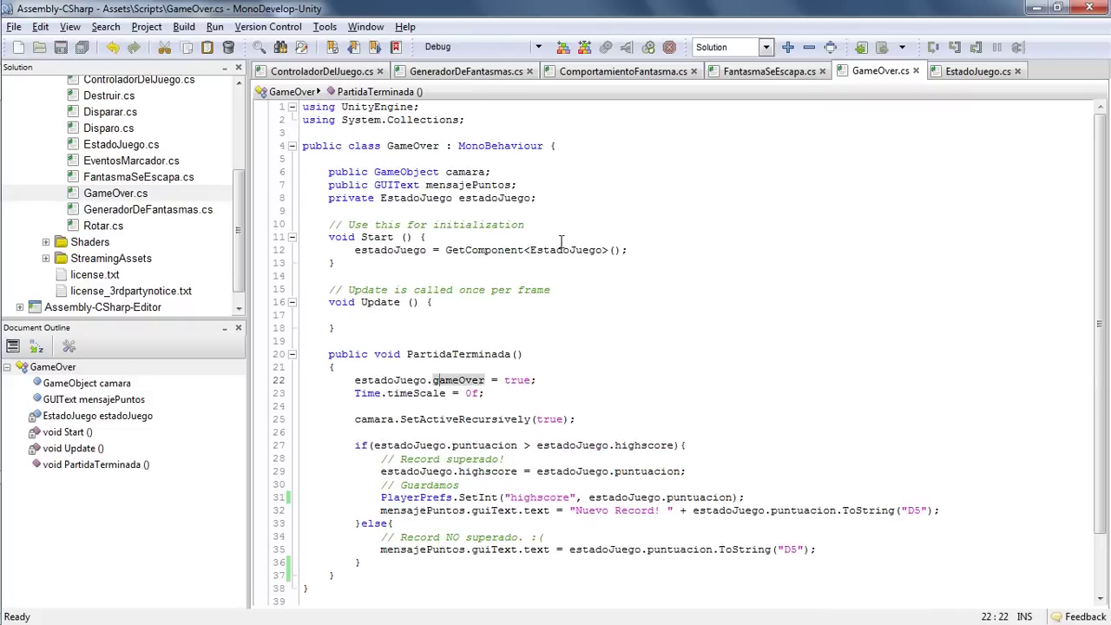
click(549, 201)
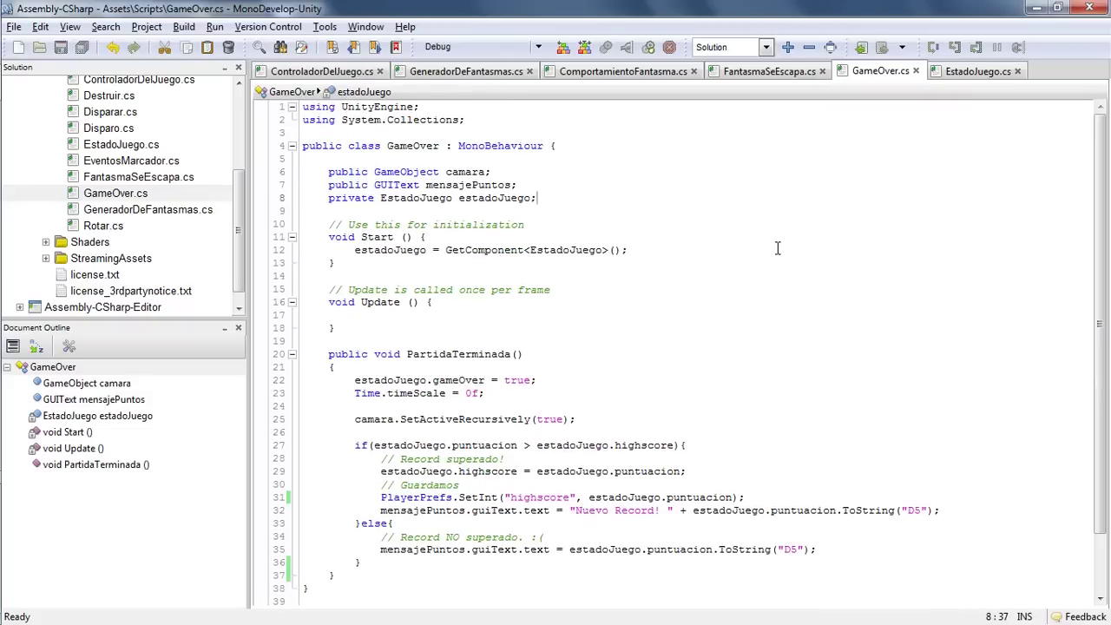
key(Return)
key(Return)
text(priv)
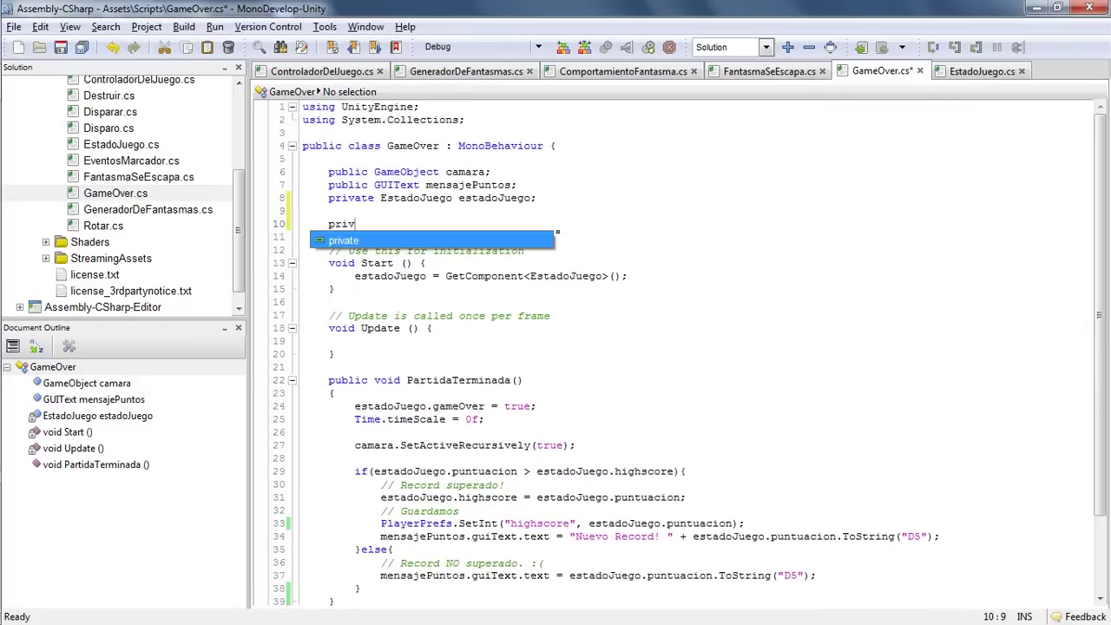
key(Return)
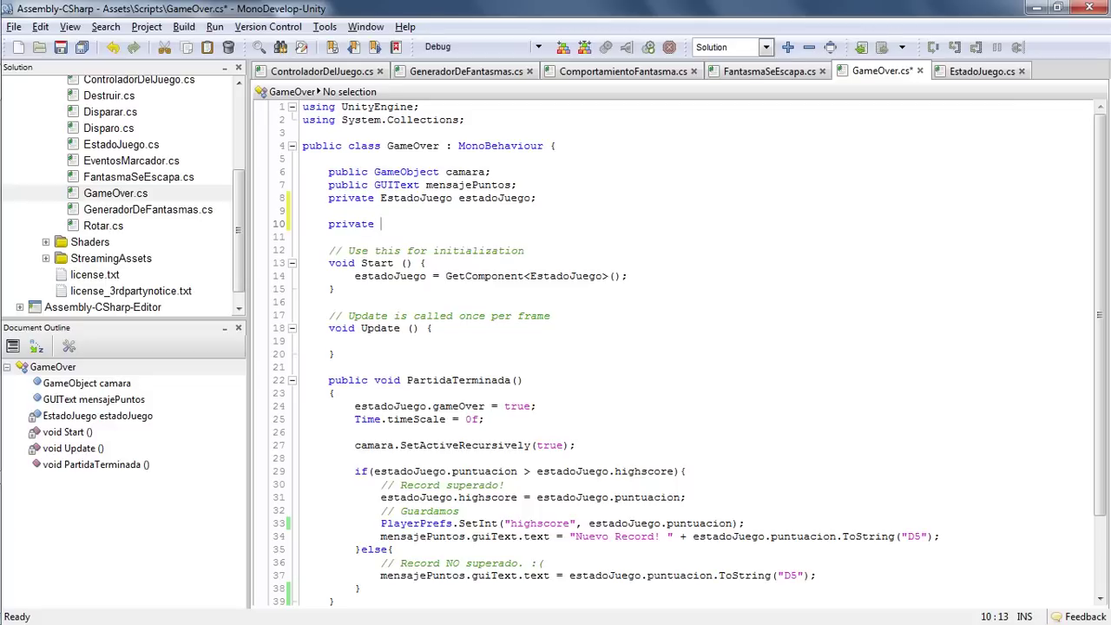
text(float )
text(tiemp)
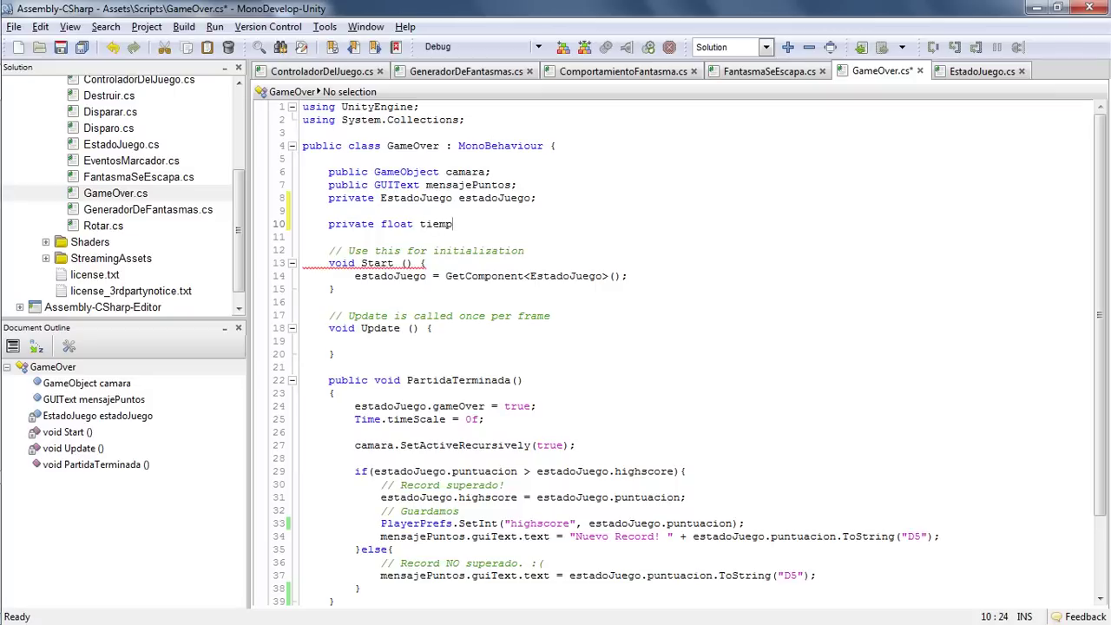
text(oEsperaP)
text(antallaGa)
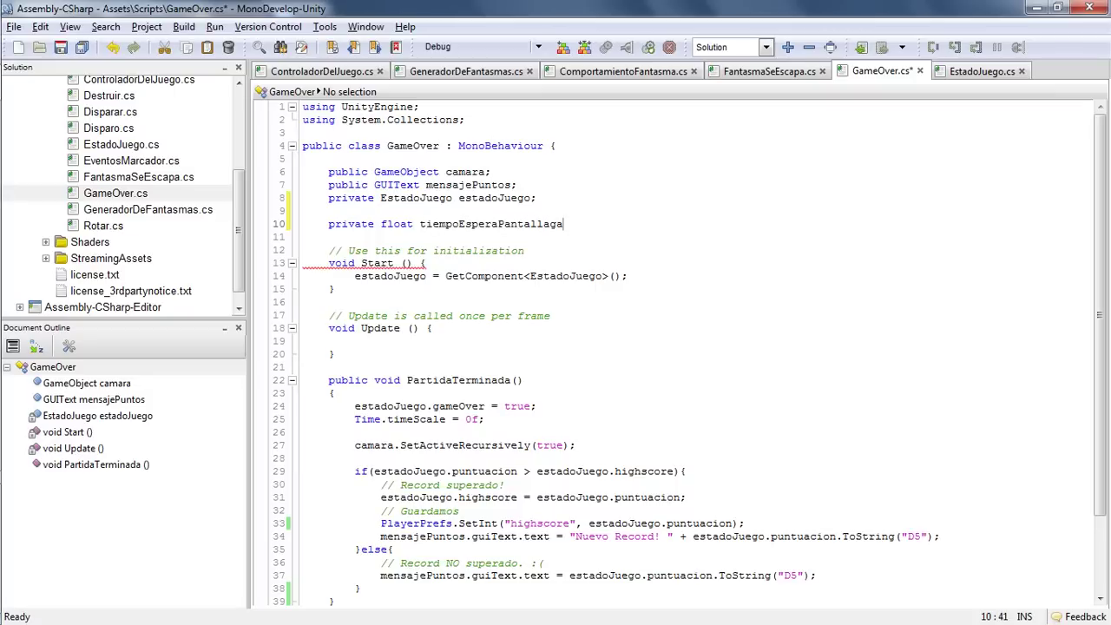
text(meOver)
text( = 3f;)
Step: Make tiempoEsperaPantallaGameOver public and save GameOver.cs
double_click(354, 224)
text(public)
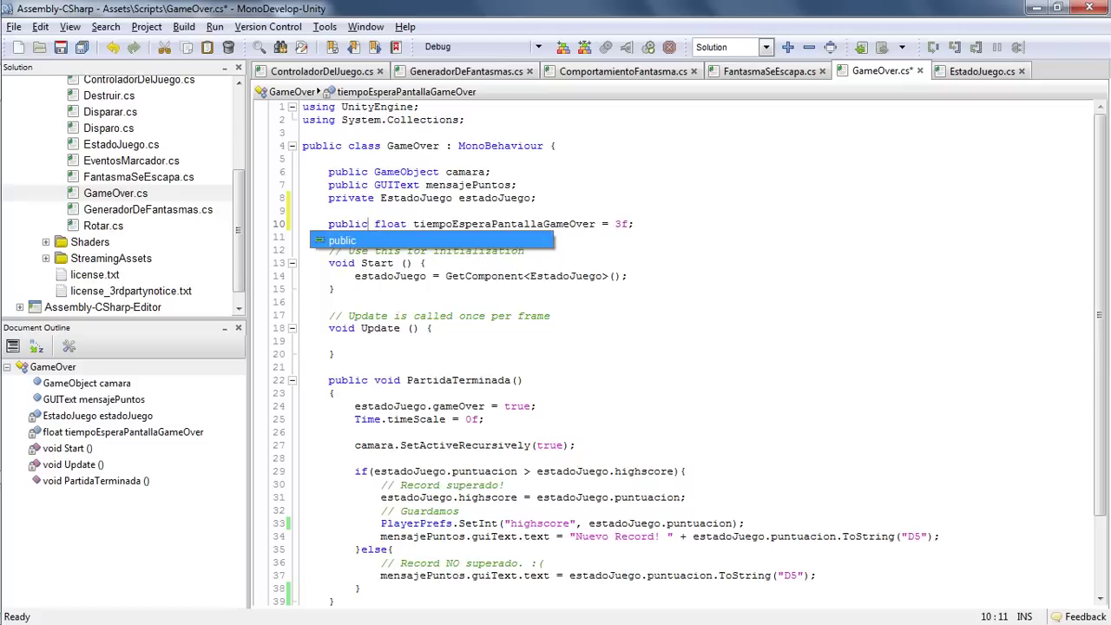
key(Escape)
key(ctrl+s)
click(584, 210)
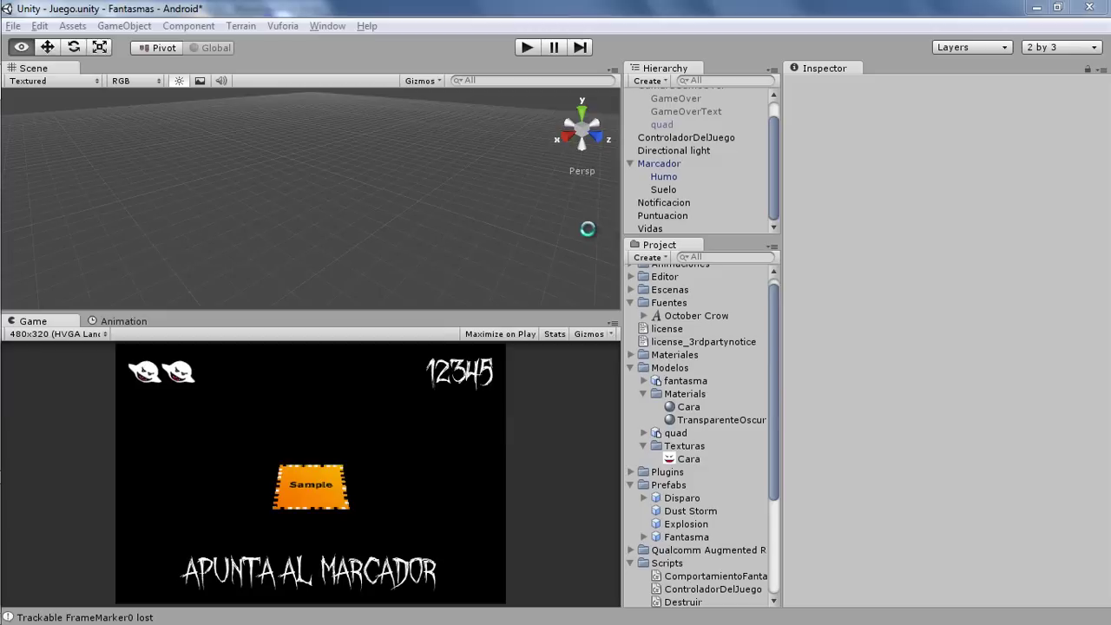
Step: Verify in Unity that ControladorDelJuego's Game Over script shows Tiempo Espera Pantalla Game Over as 3
key(alt+Tab)
click(702, 137)
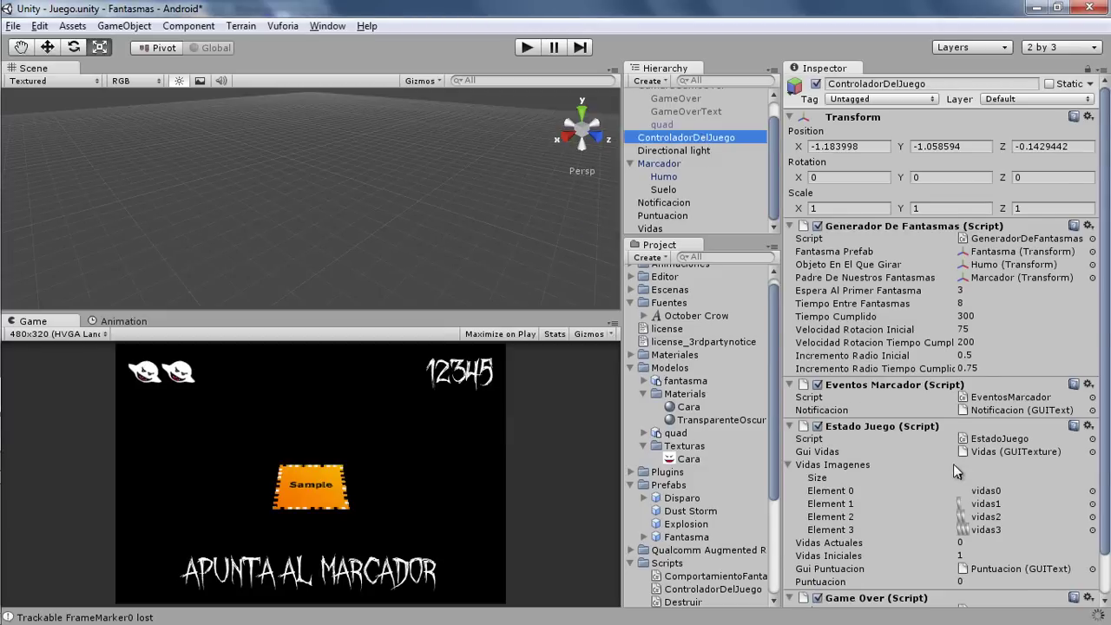
scroll(961, 473, down, 2)
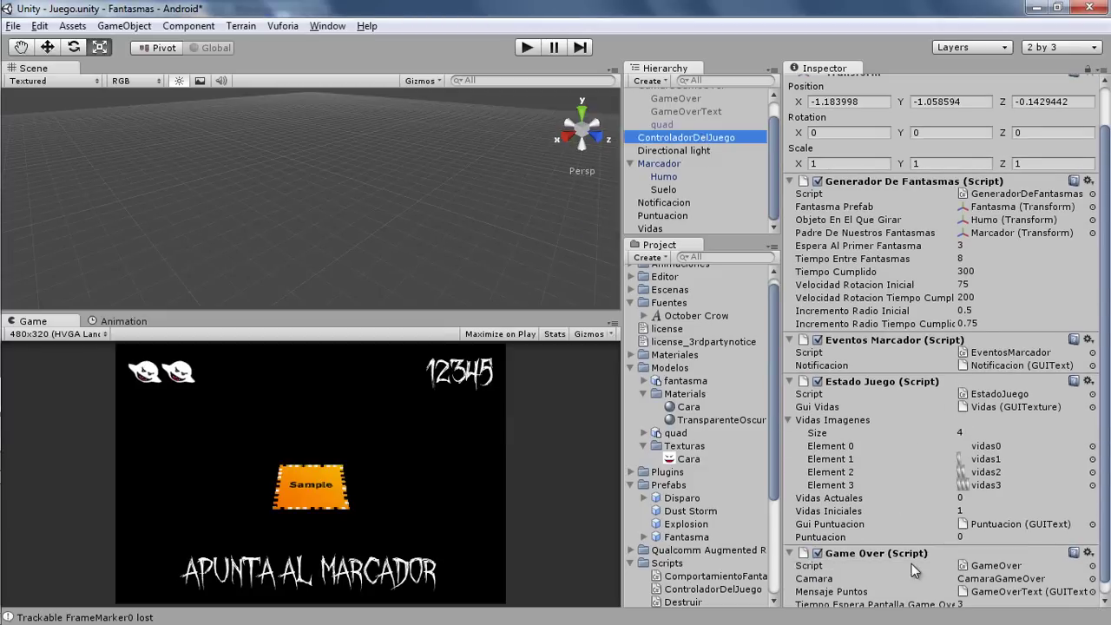
scroll(1009, 562, down, 1)
click(970, 588)
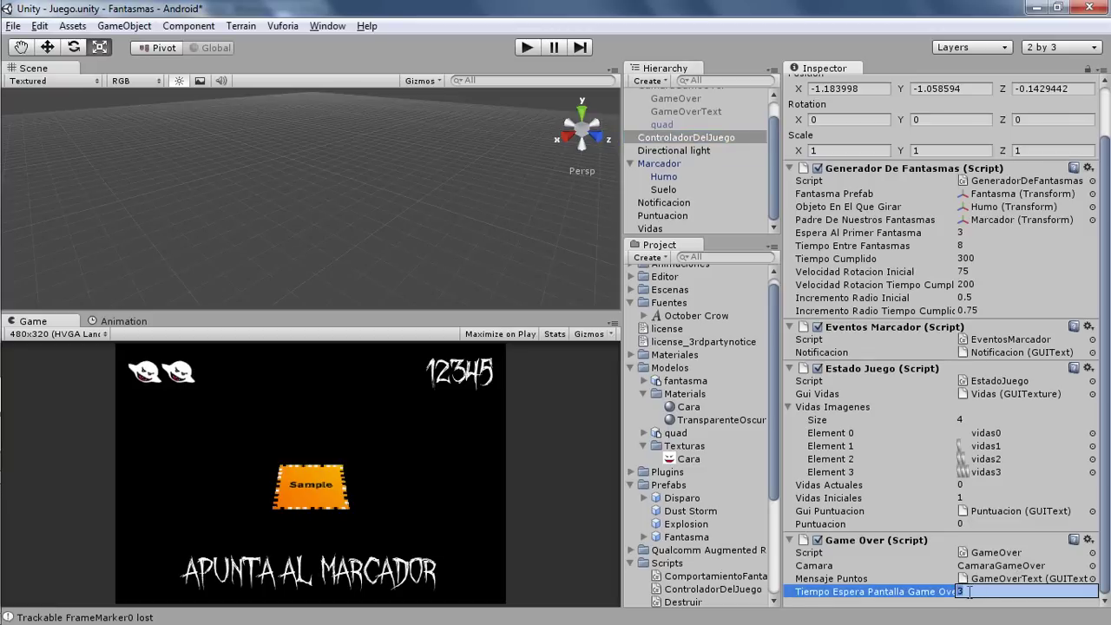
key(alt+Tab)
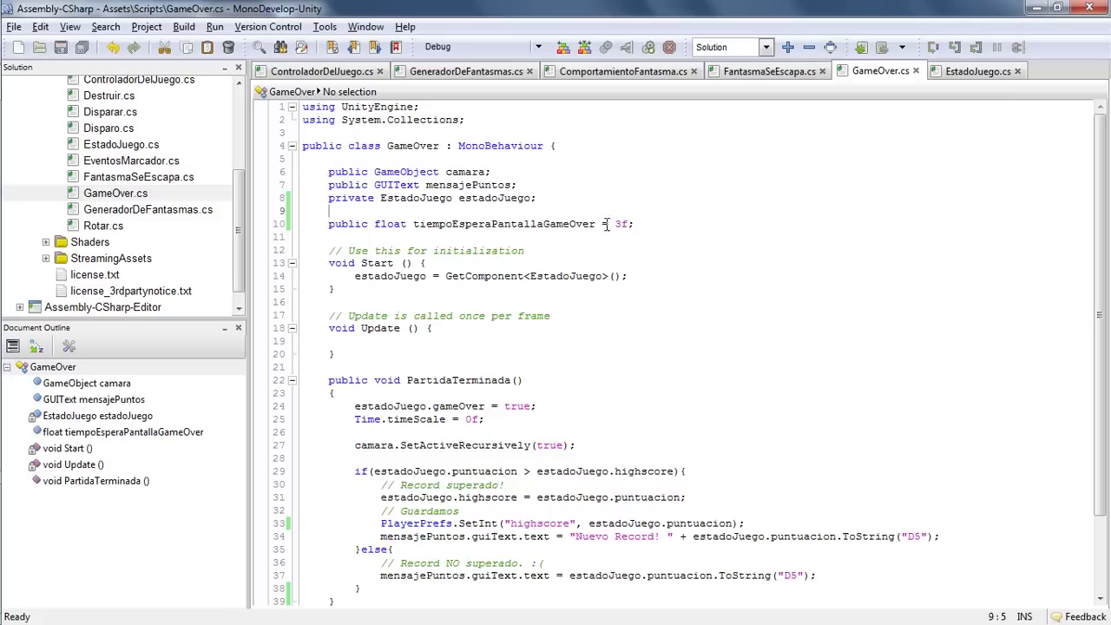
Step: Declare private float tiempoParaVolverAlMenu under the wait-time field and save GameOver.cs
click(651, 221)
key(Return)
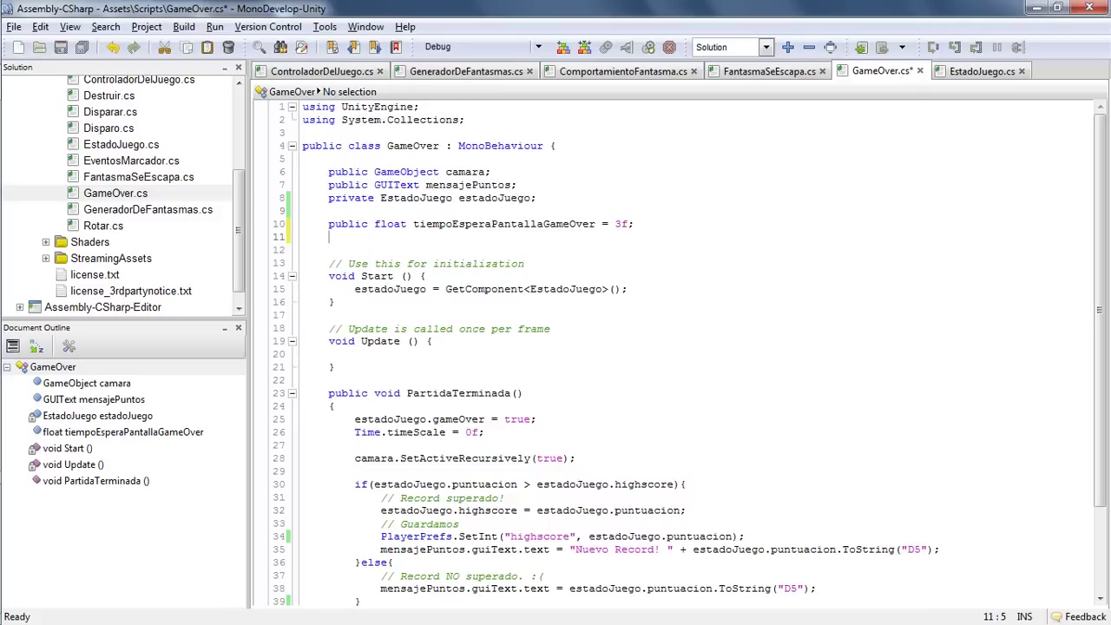
text(priv)
key(Return)
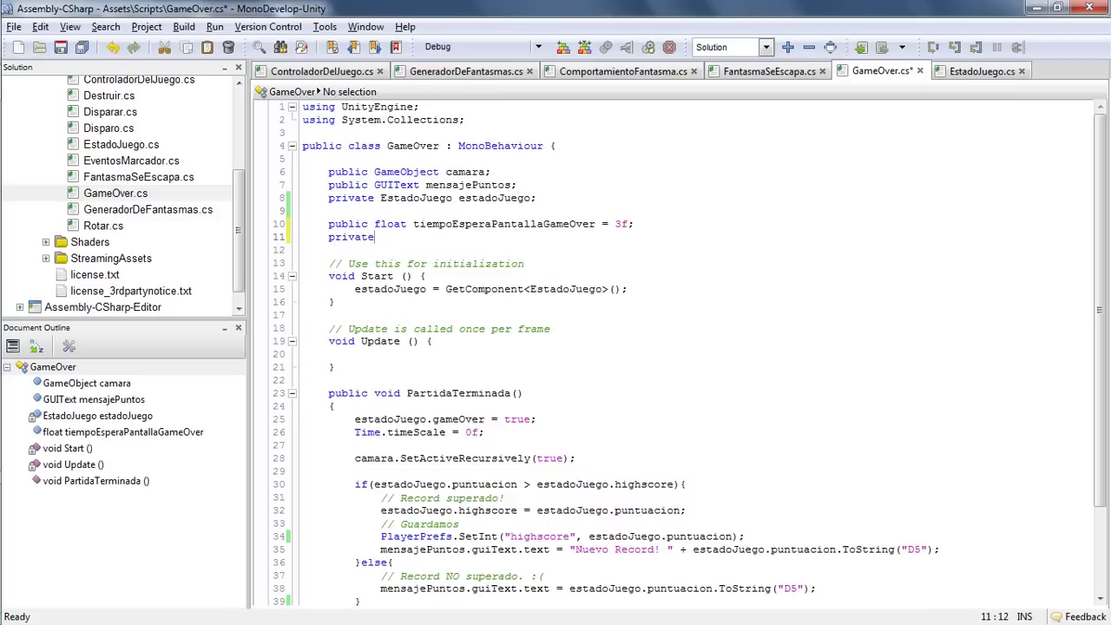
text( float)
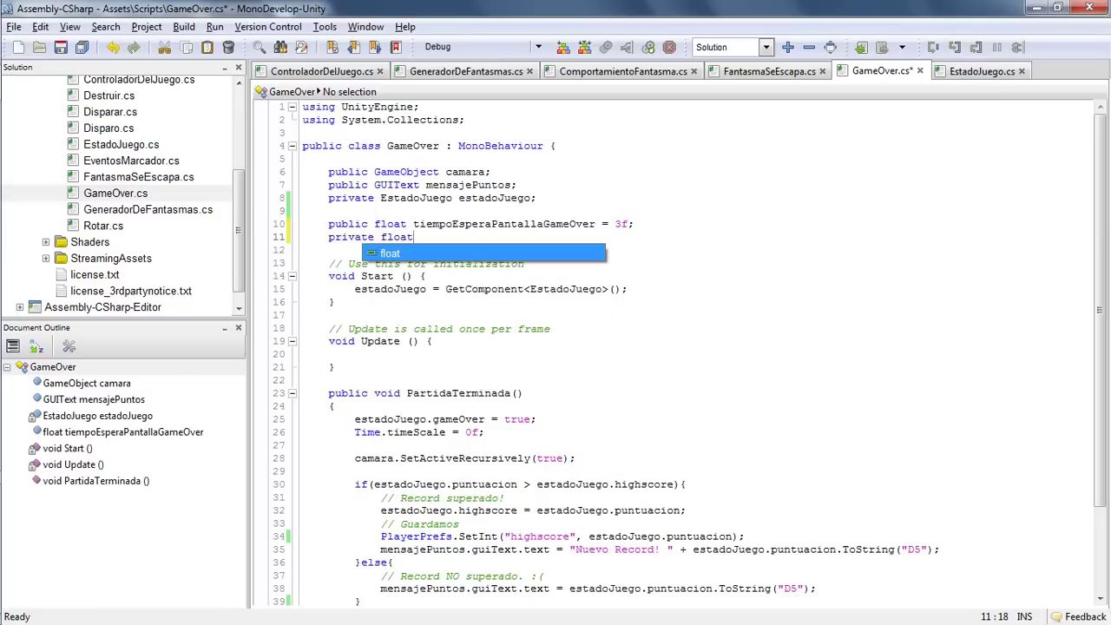
text( tiemp)
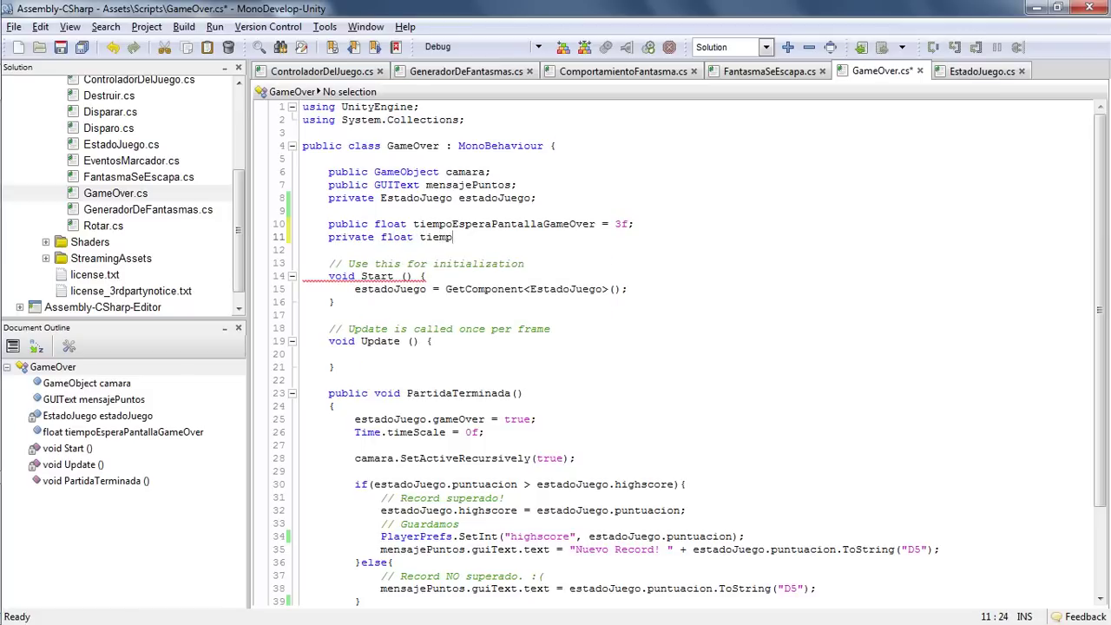
text(o)
text(P)
text(ara)
text(Ace)
text(ptarTouc)
key(BackSpace)
key(BackSpace)
key(BackSpace)
key(BackSpace)
text(Vuel)
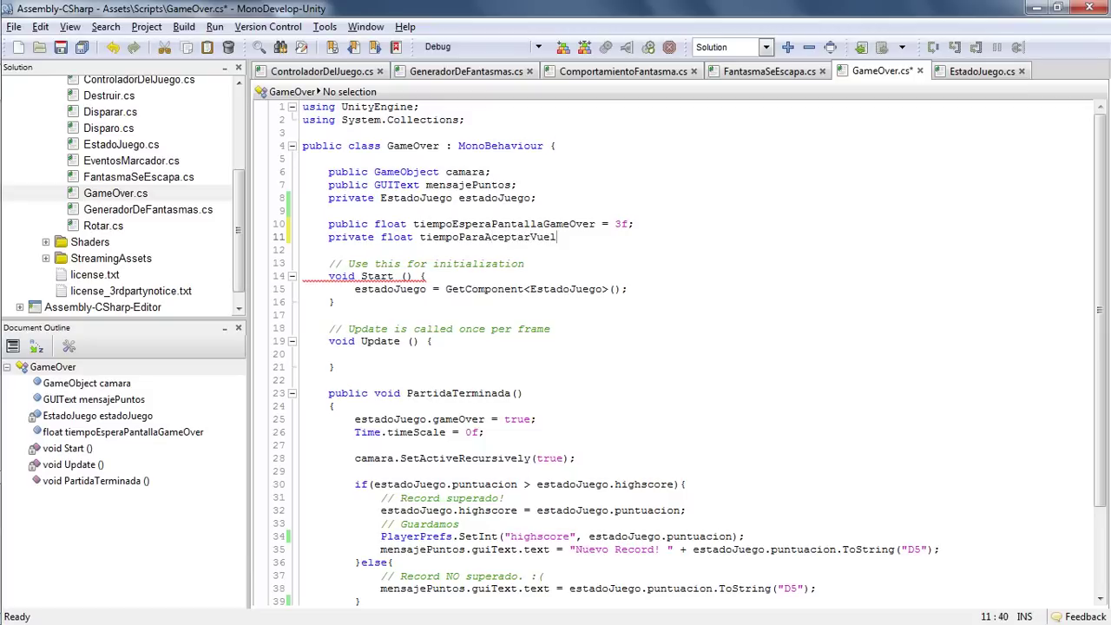
text(taA)
key(BackSpace)
key(BackSpace)
key(BackSpace)
key(BackSpace)
key(BackSpace)
key(BackSpace)
text(VolverAlMenu)
text(;)
key(ctrl+s)
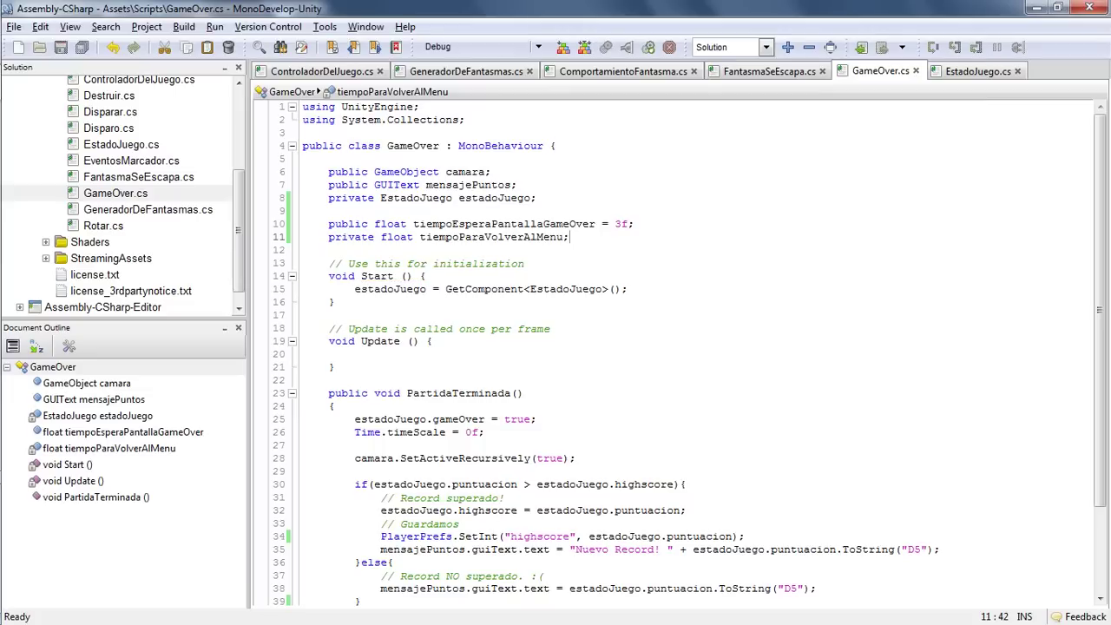
scroll(552, 298, down, 2)
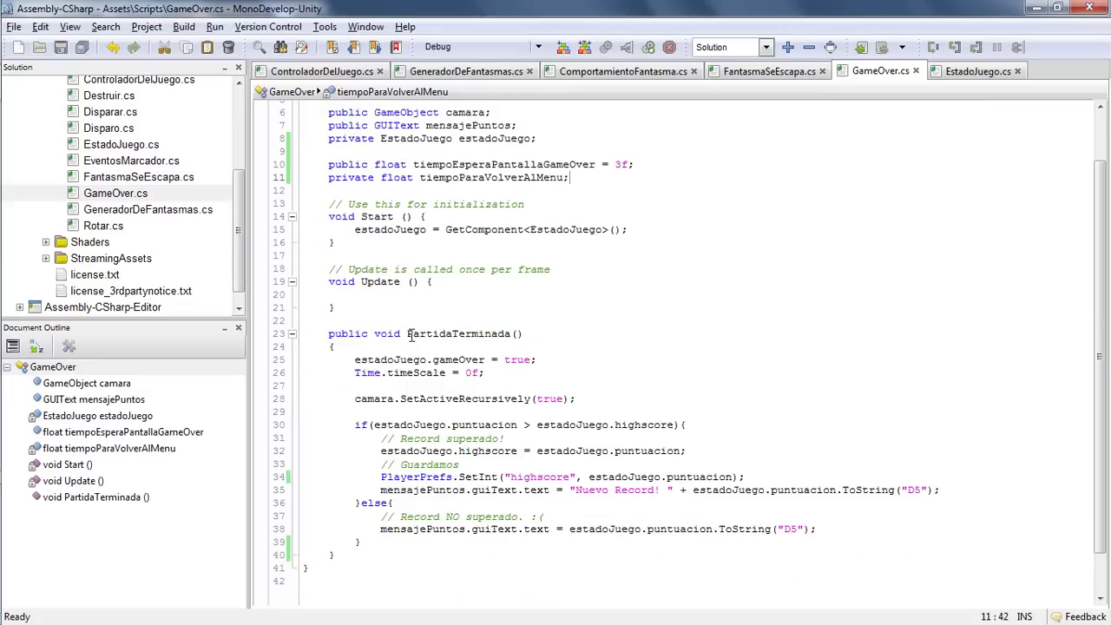
Step: In PartidaTerminada, set tiempoParaVolverAlMenu = Time.realtimeSinceStartup + tiempoEsperaPantallaGameOver and save
click(510, 345)
key(Return)
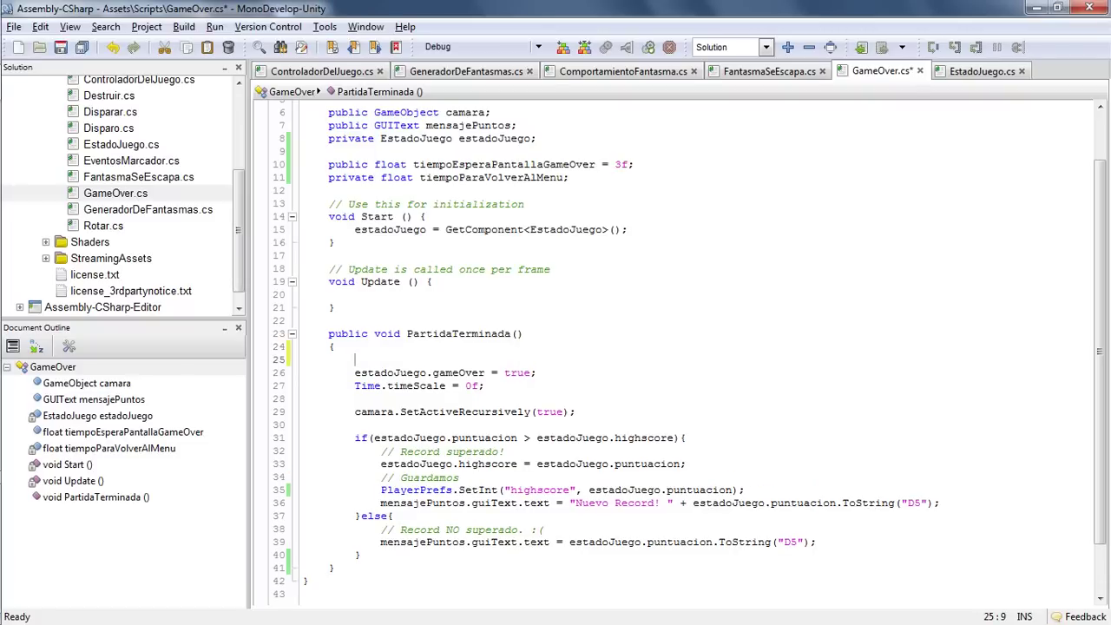
text(tie)
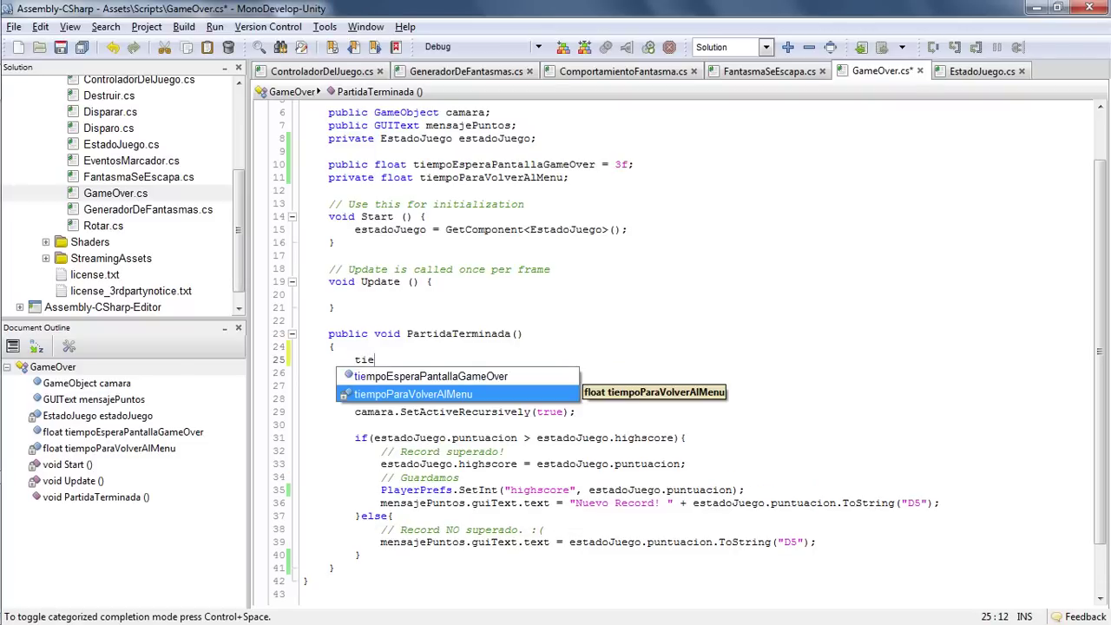
key(Return)
text(= )
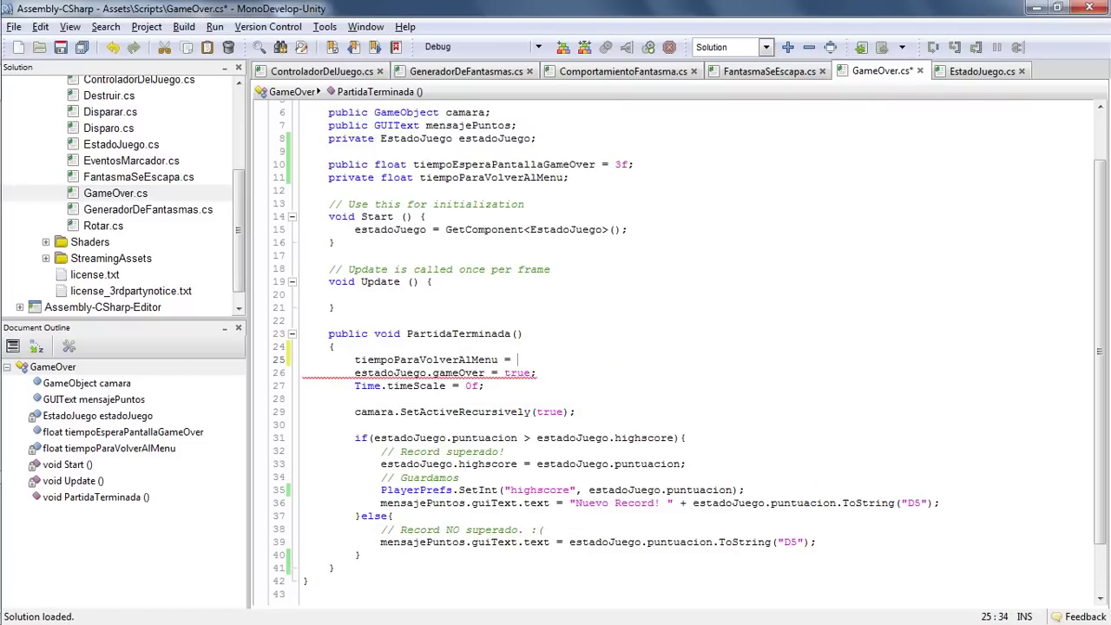
text(Time.)
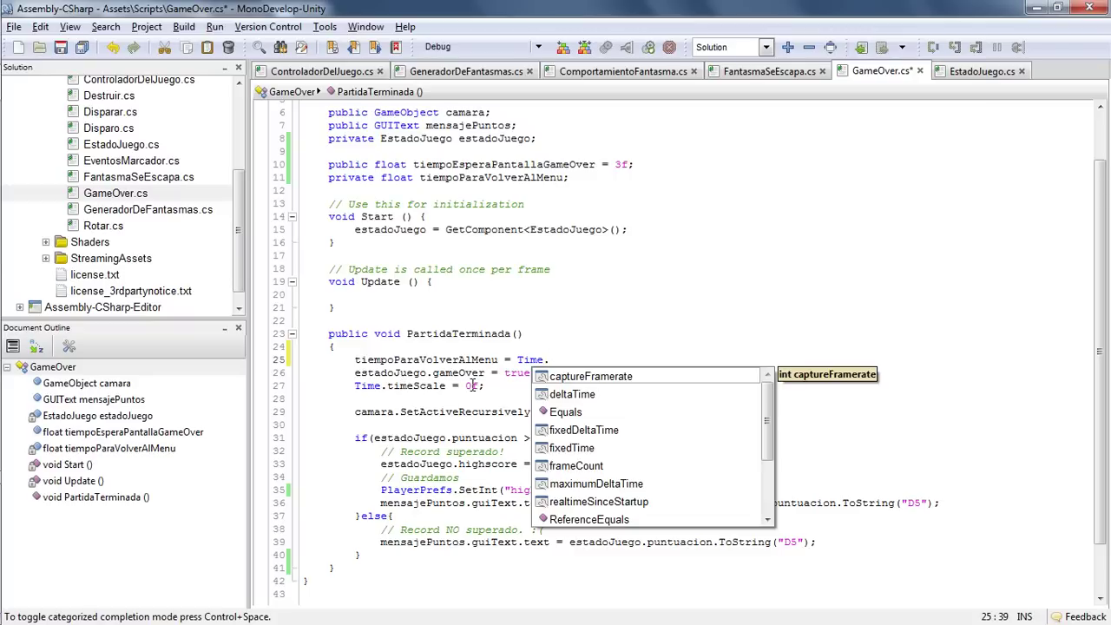
drag(767, 406, 767, 478)
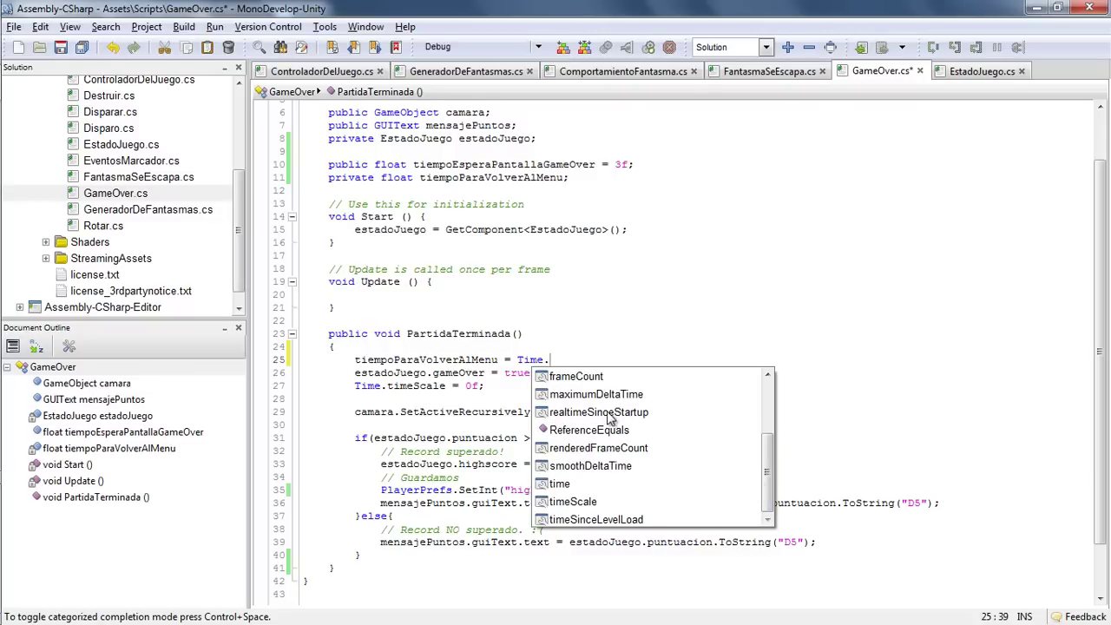
scroll(767, 501, up, 1)
scroll(767, 502, up, 2)
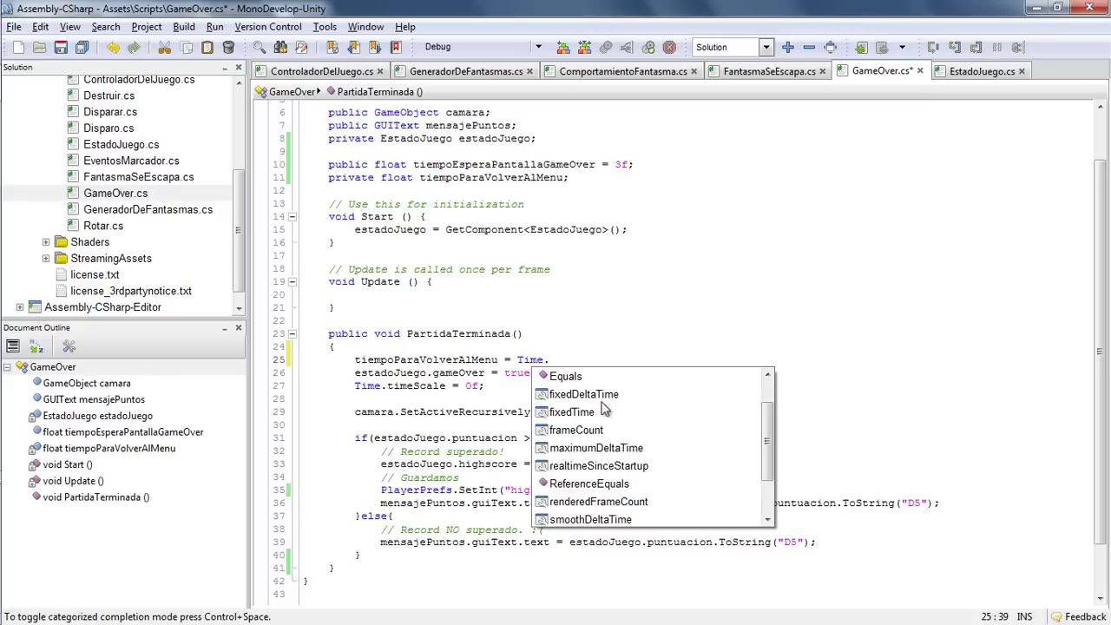
scroll(767, 455, down, 1)
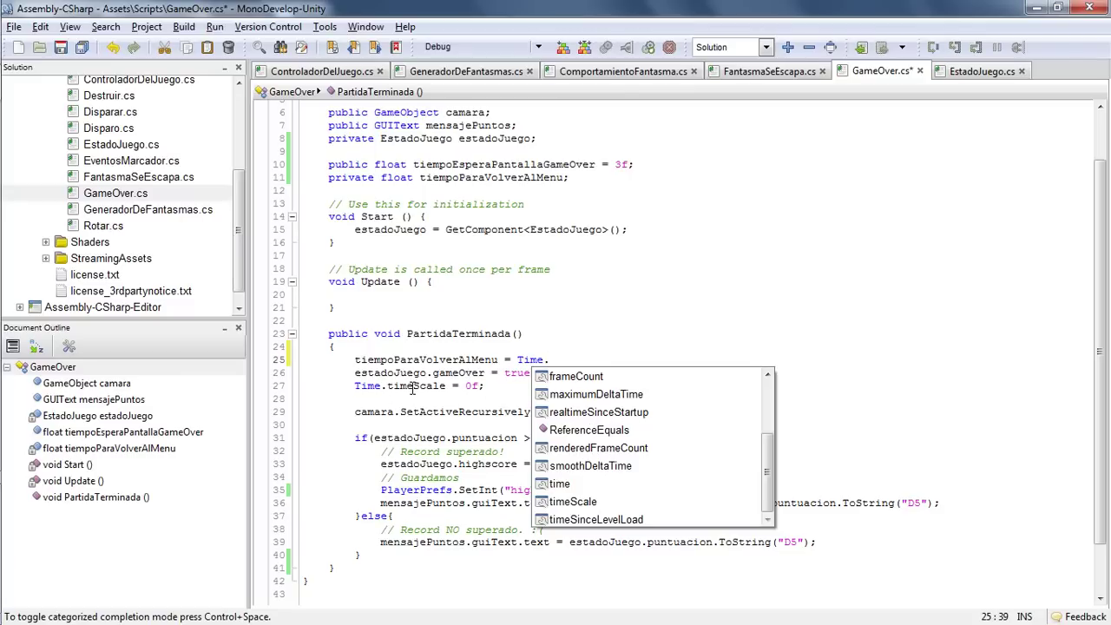
double_click(579, 413)
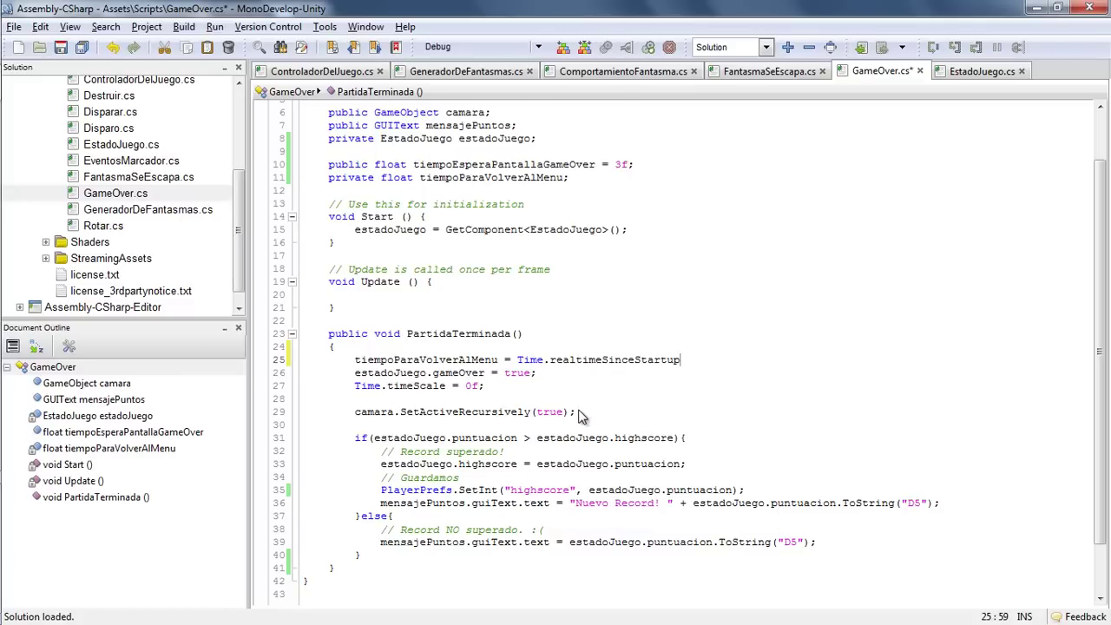
text( +)
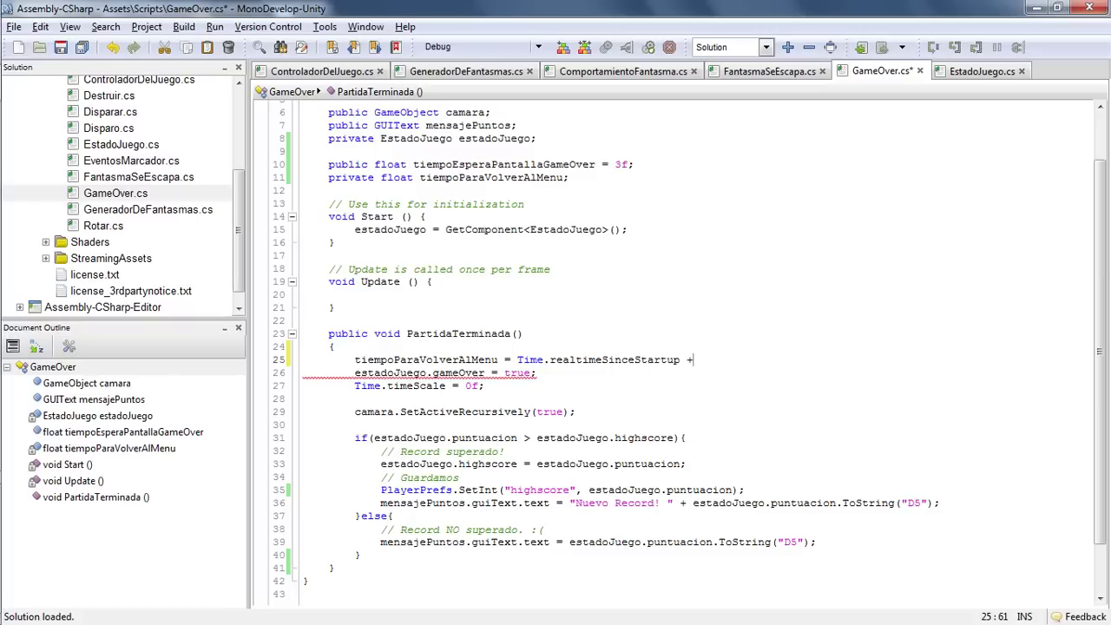
text( tiempo)
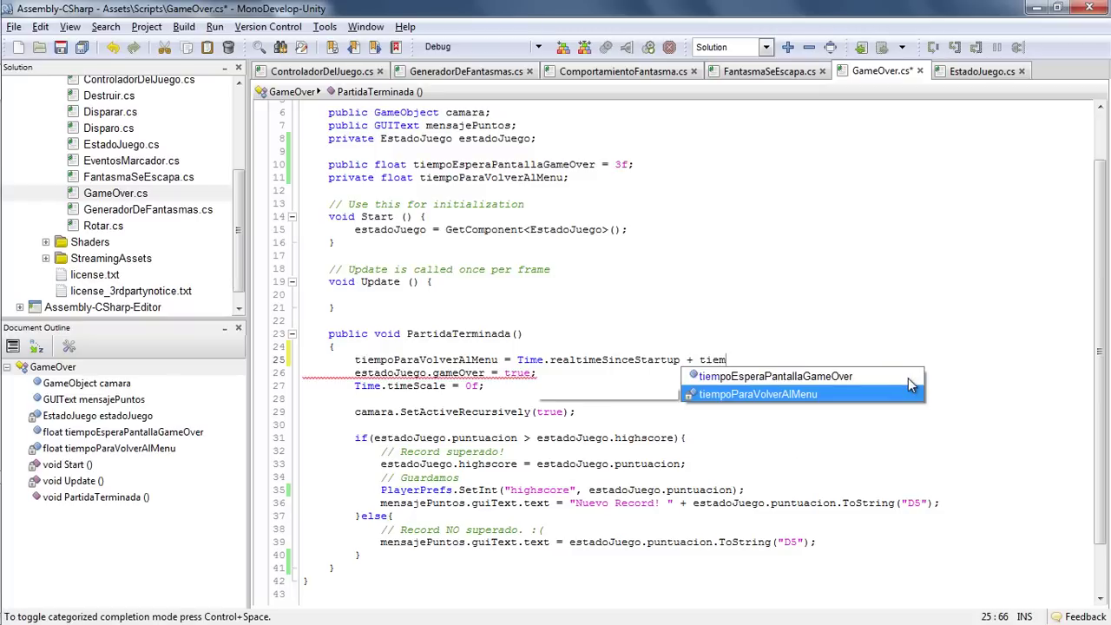
double_click(908, 377)
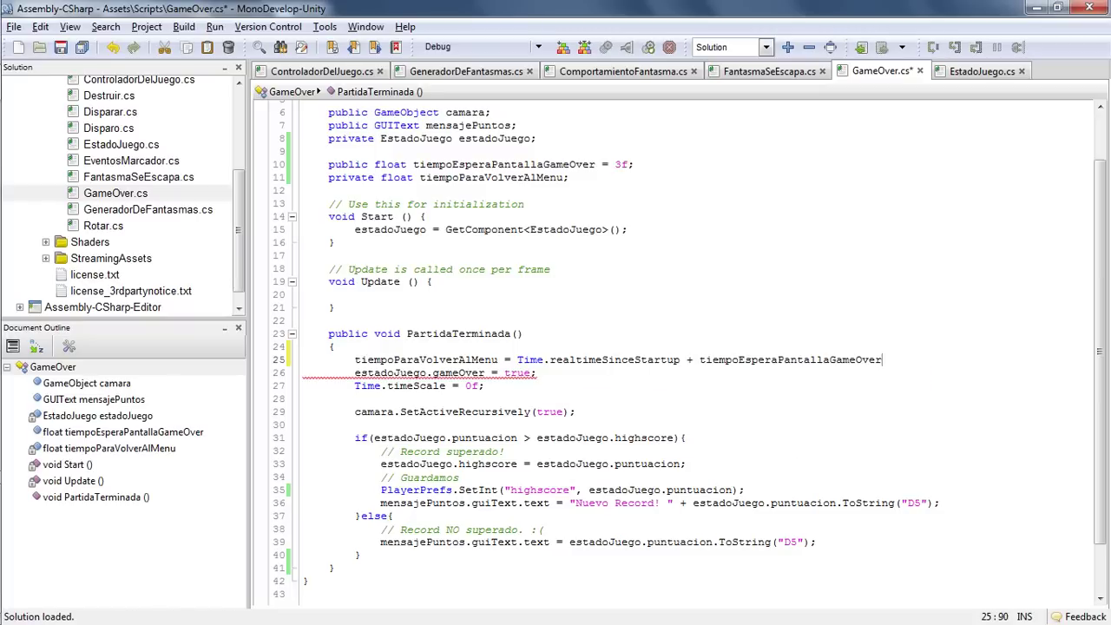
text(;)
key(ctrl+s)
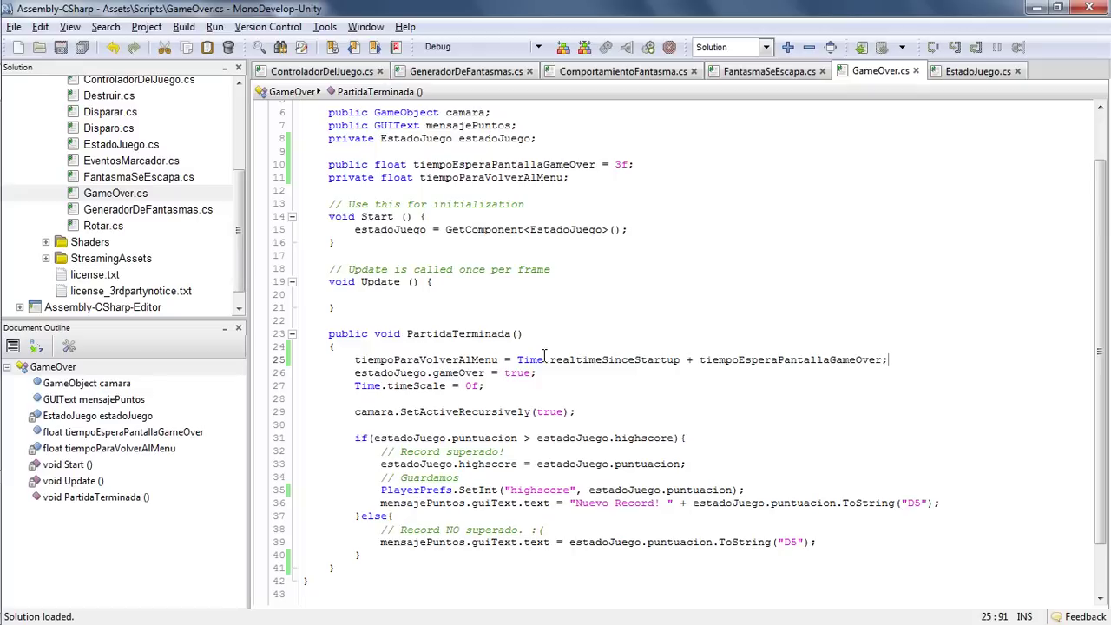
Step: Begin an if statement on estadoJuego inside the empty Update method
drag(517, 359, 895, 360)
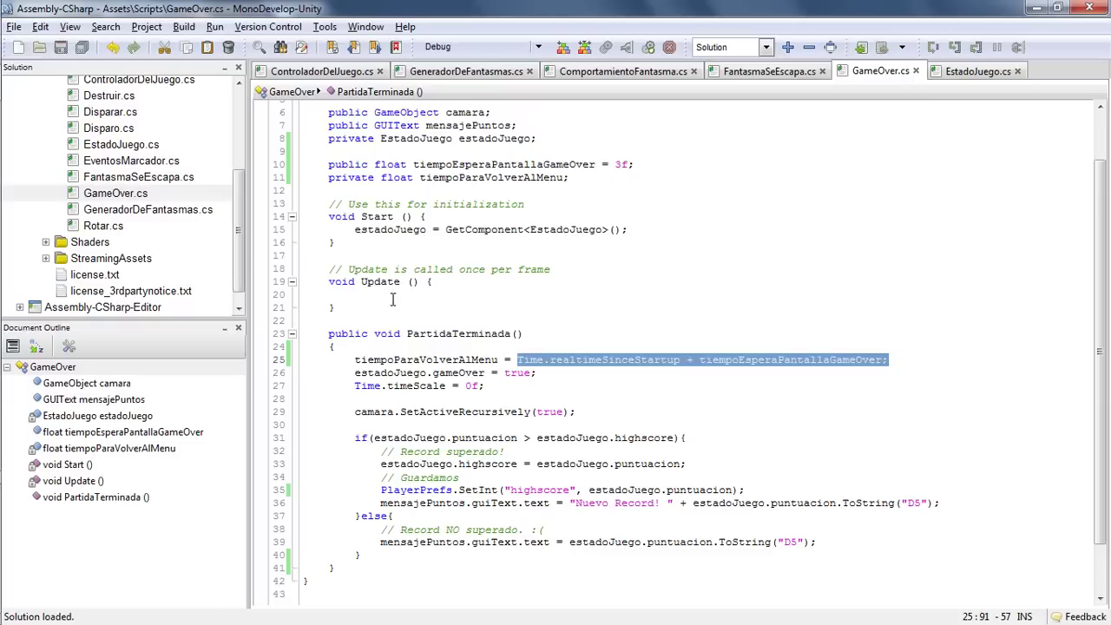
click(363, 294)
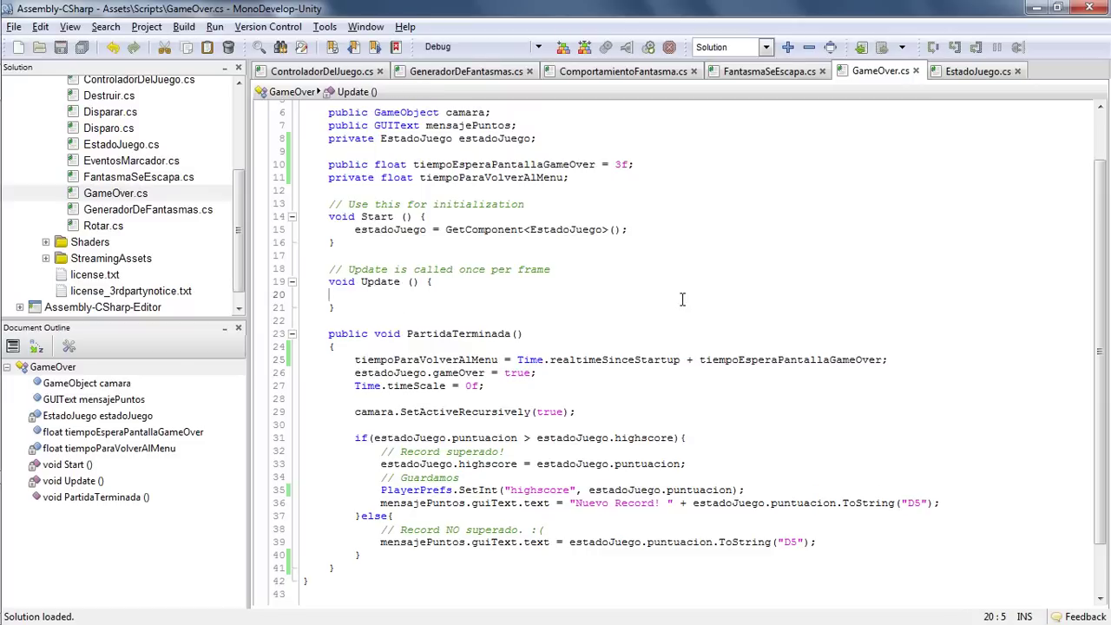
key(Tab)
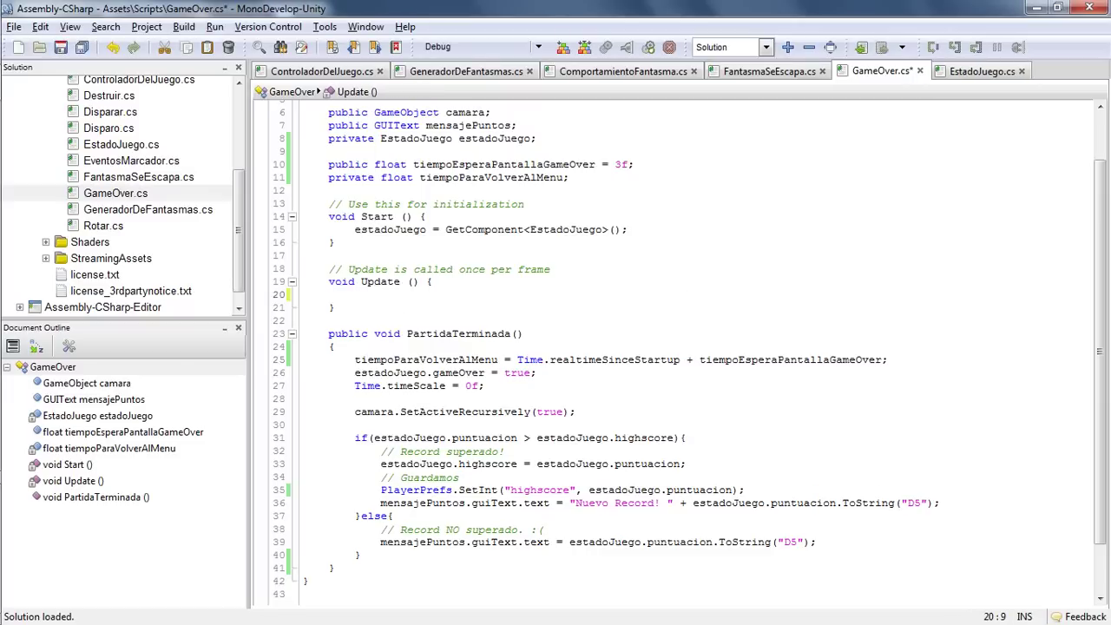
text(if()
text(est)
Step: Make the condition's first test estadoJuego.gameOver
key(Return)
text(.game)
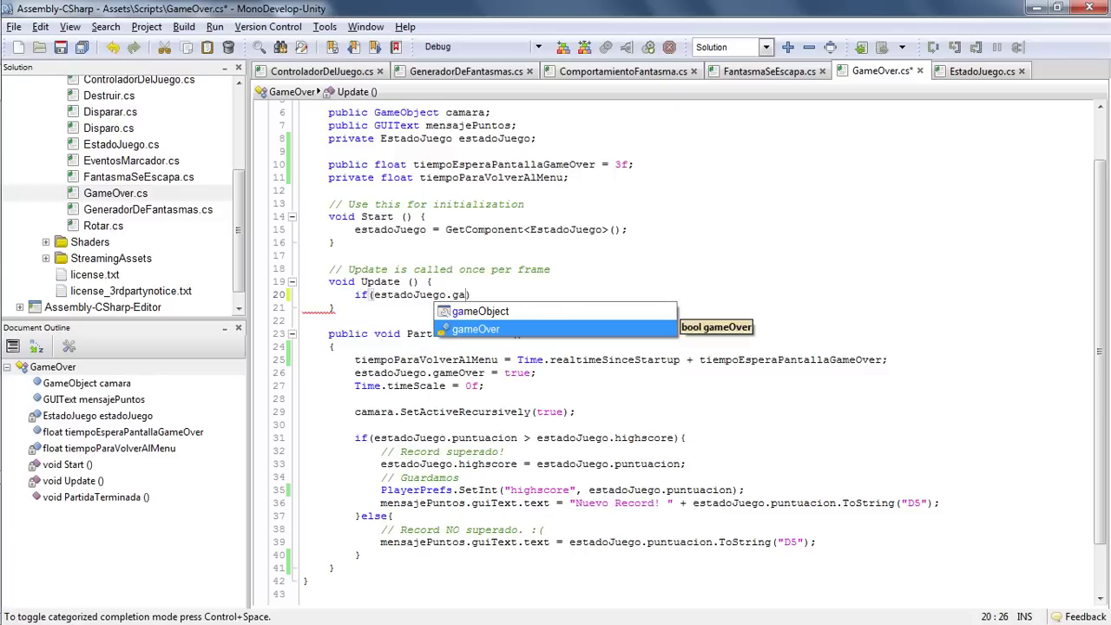
key(Return)
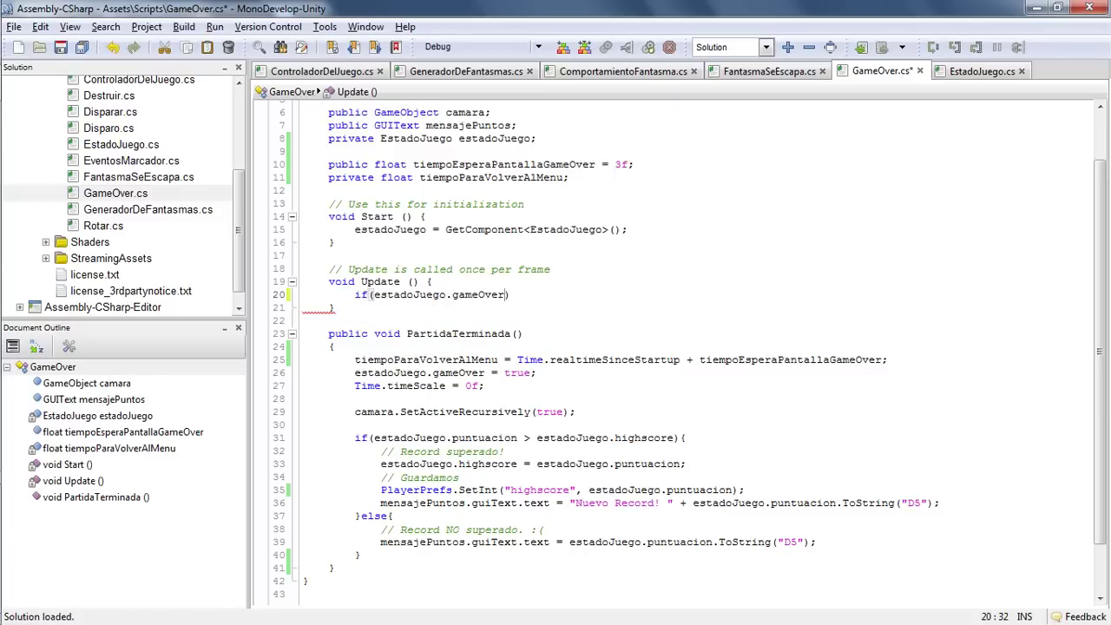
key(Return)
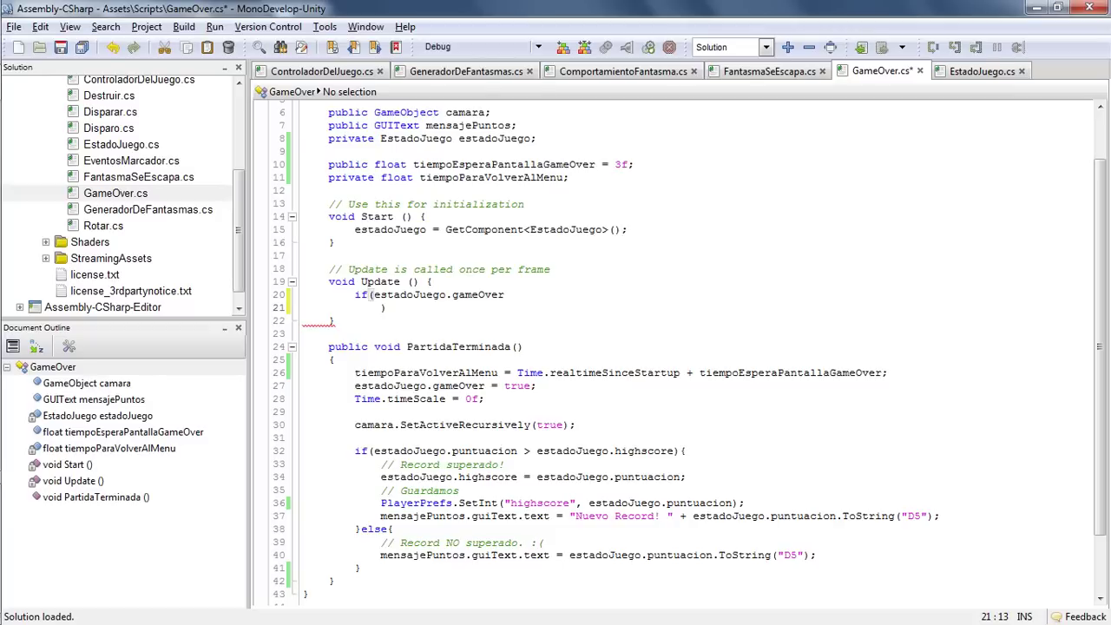
Step: Add && (Input.GetButtonDown("Fire1") to the if condition
text(&)
text(& ()
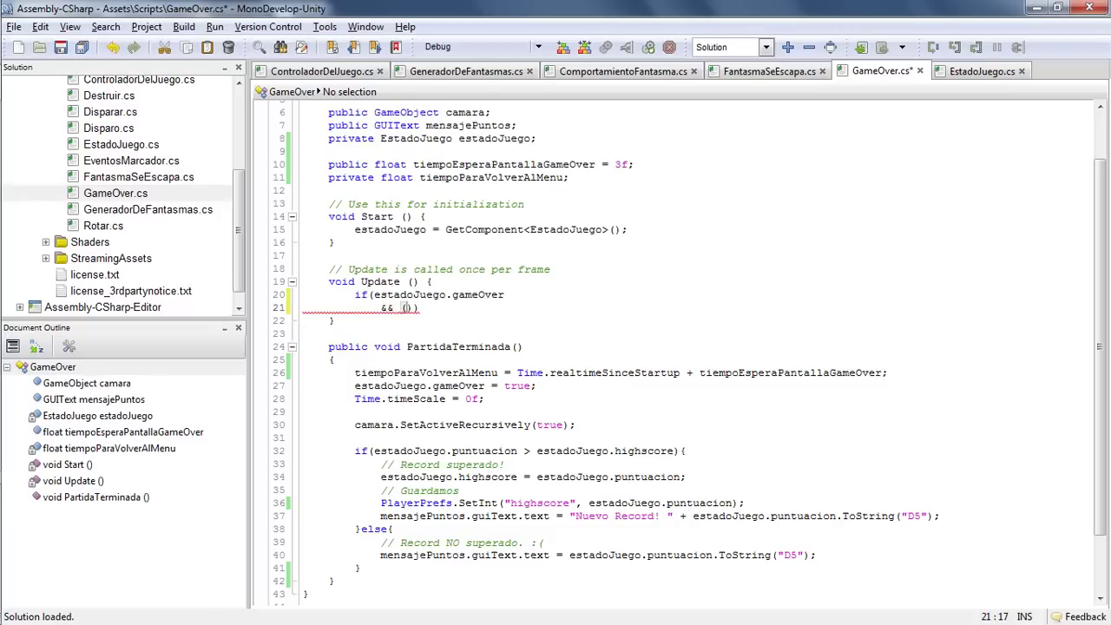
text(Input)
key(Return)
text(.g)
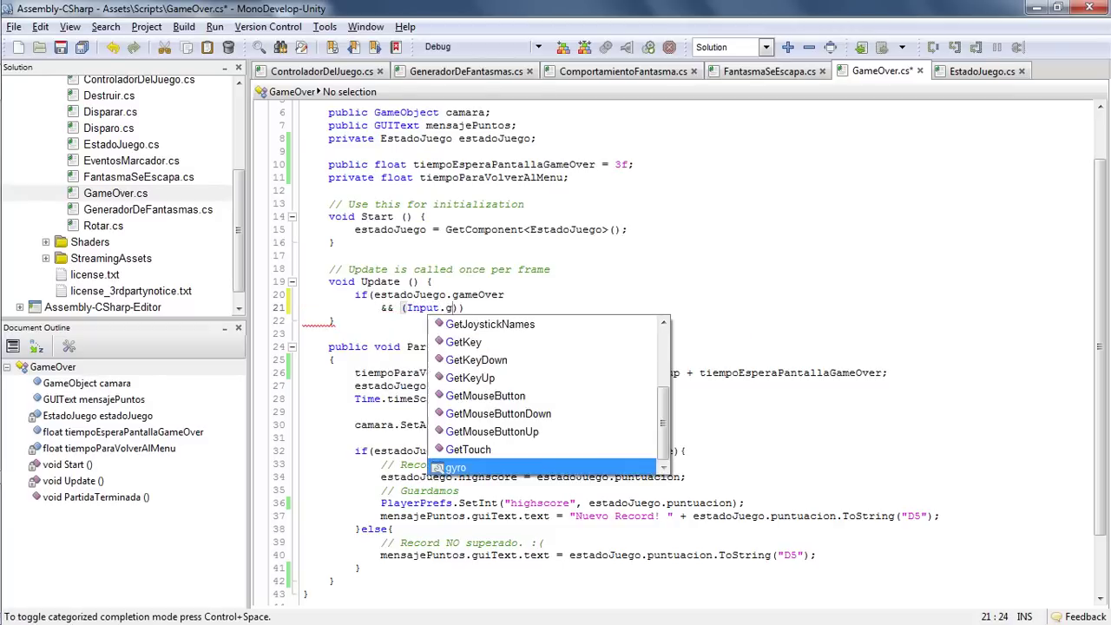
text(etBu)
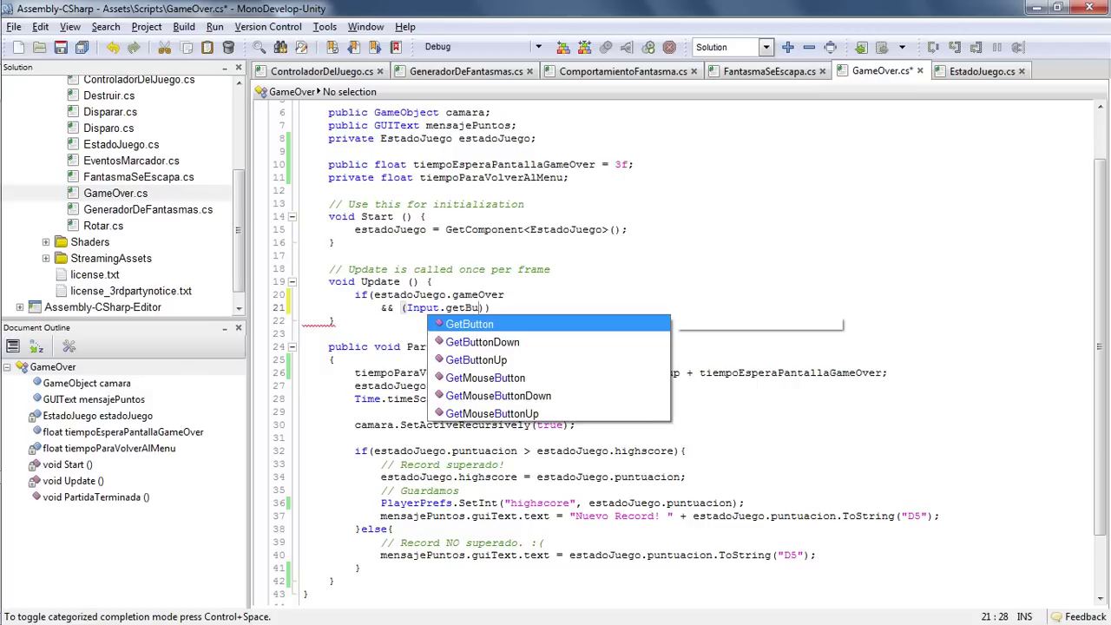
key(Down)
key(Return)
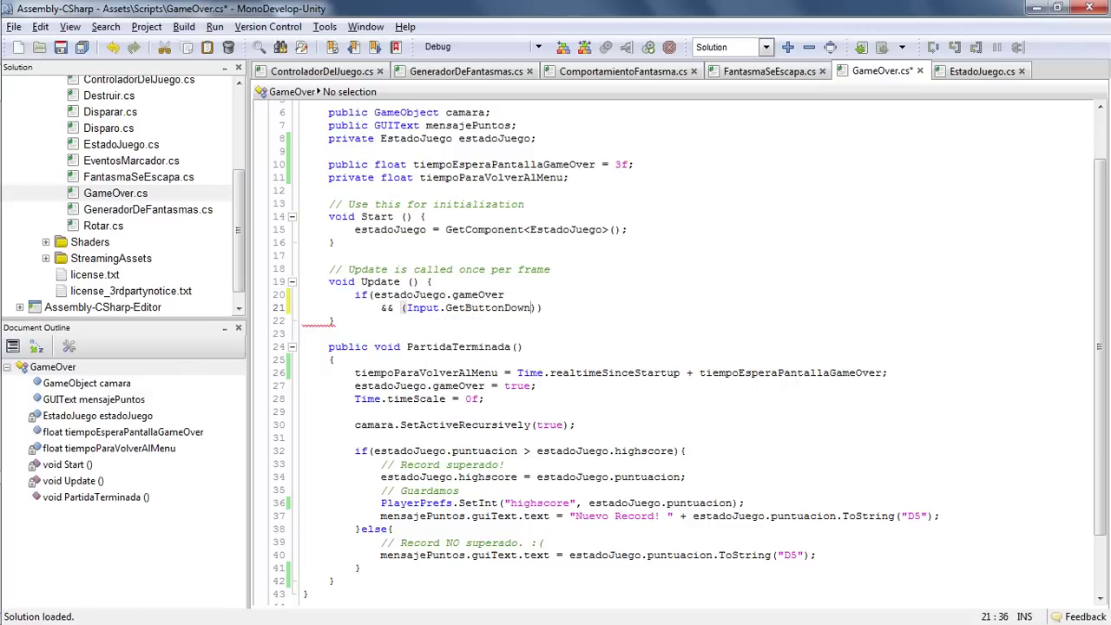
text(("fi)
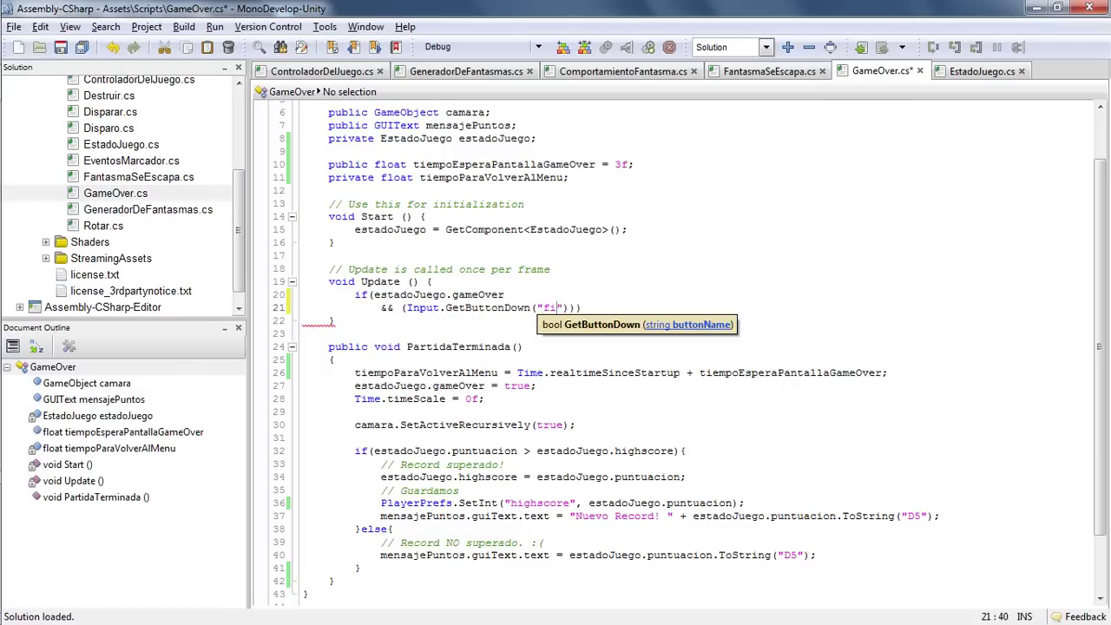
key(BackSpace)
key(BackSpace)
text(Fire1"))
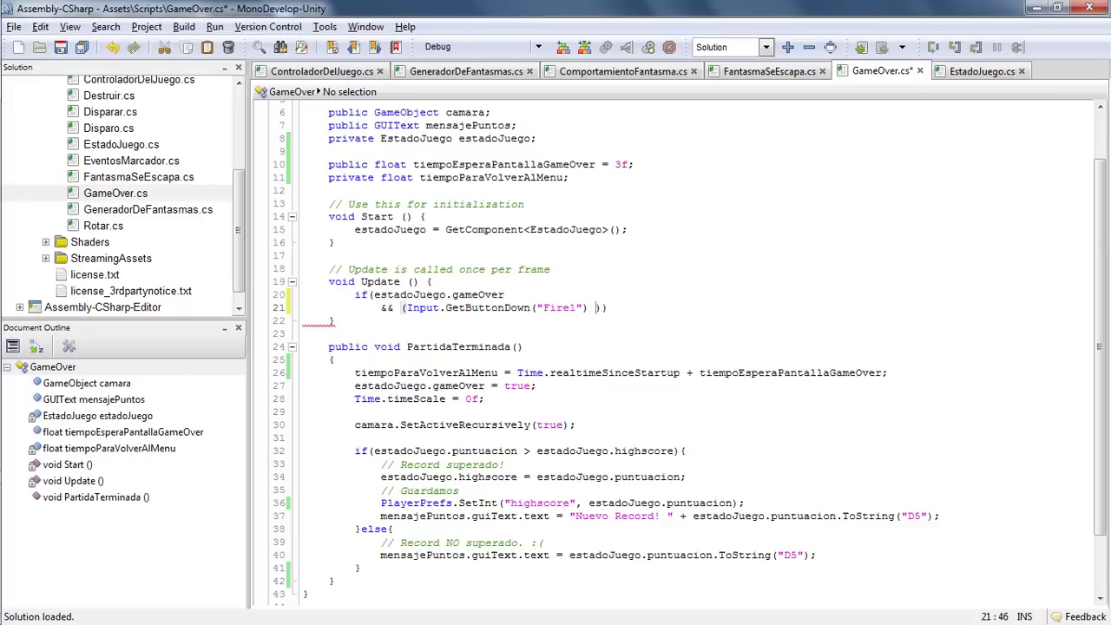
text( || Inpu)
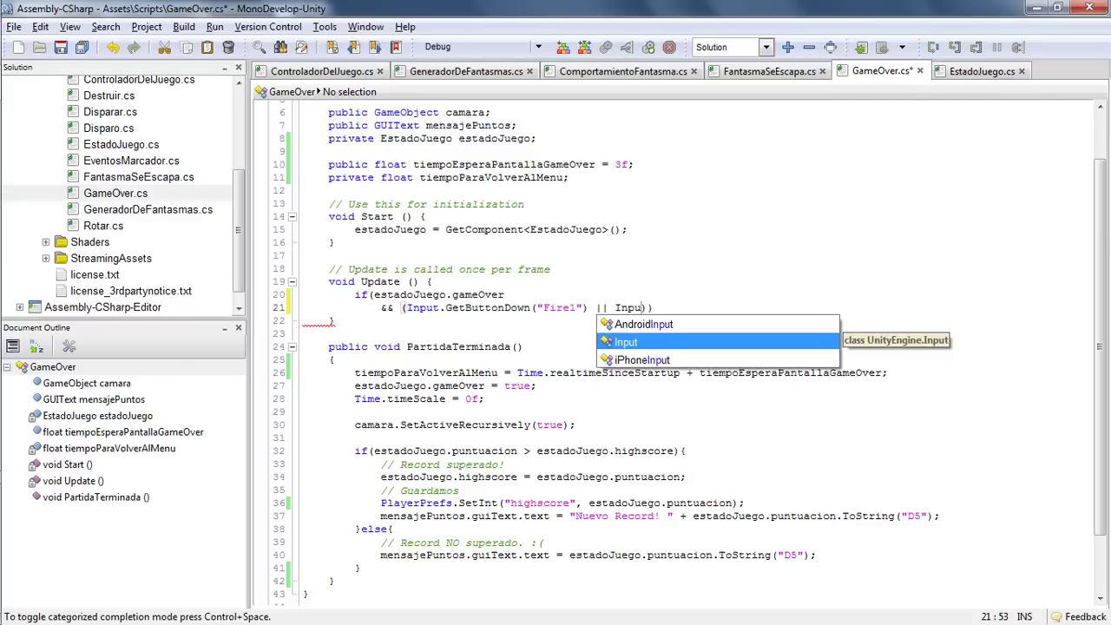
Step: Extend it with || Input.touchCount>0, close the group, and begin another && clause
key(Return)
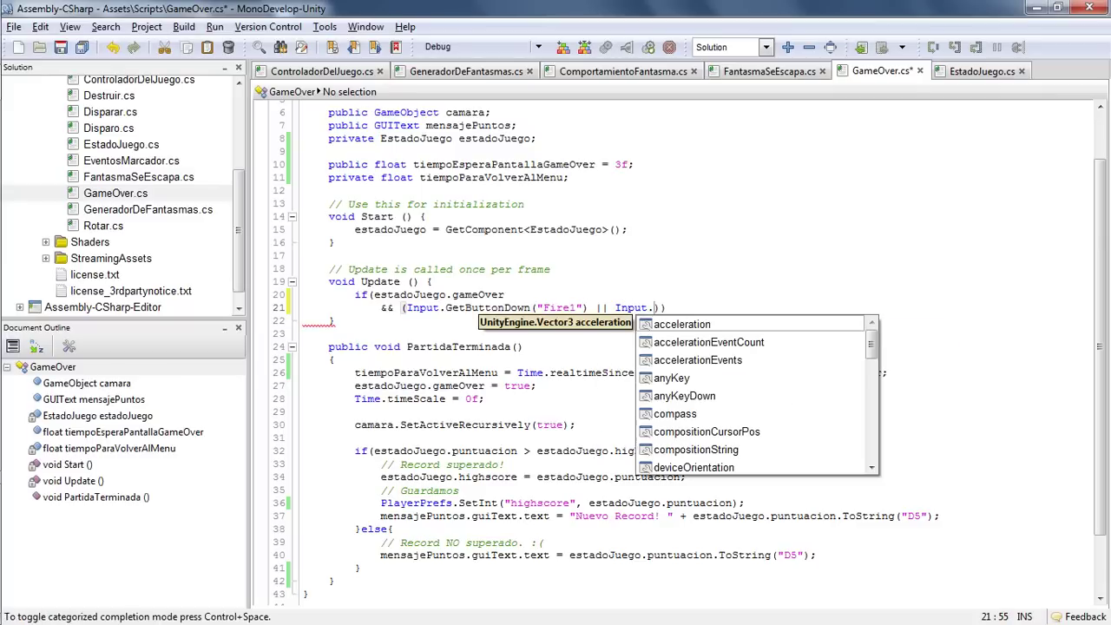
text(tou)
key(Up)
key(Return)
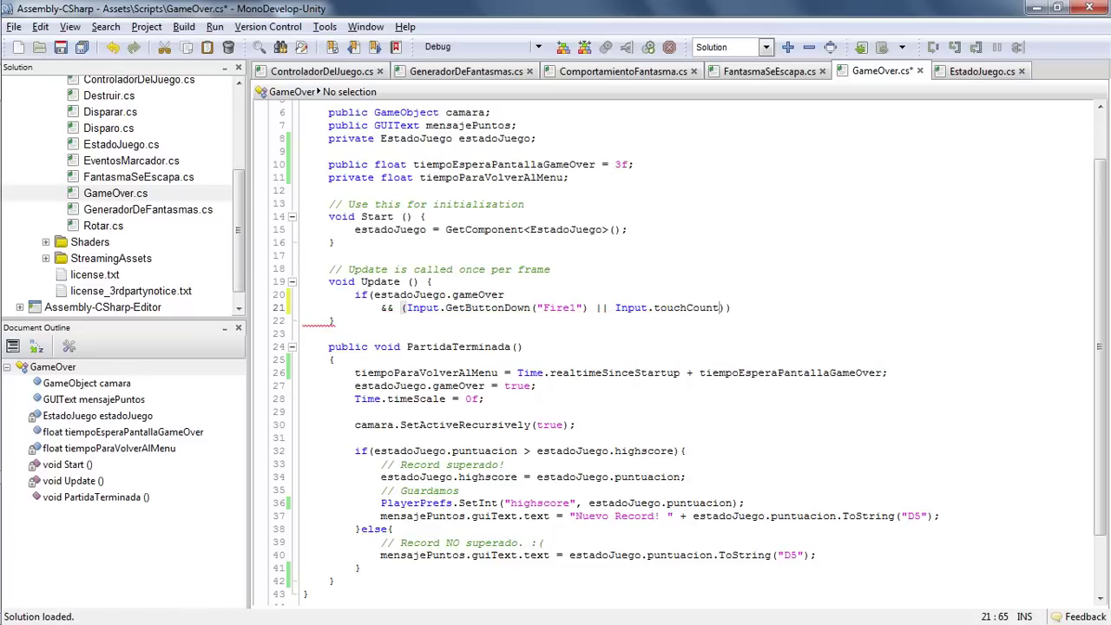
text(>0)
text())
key(Return)
text(&&)
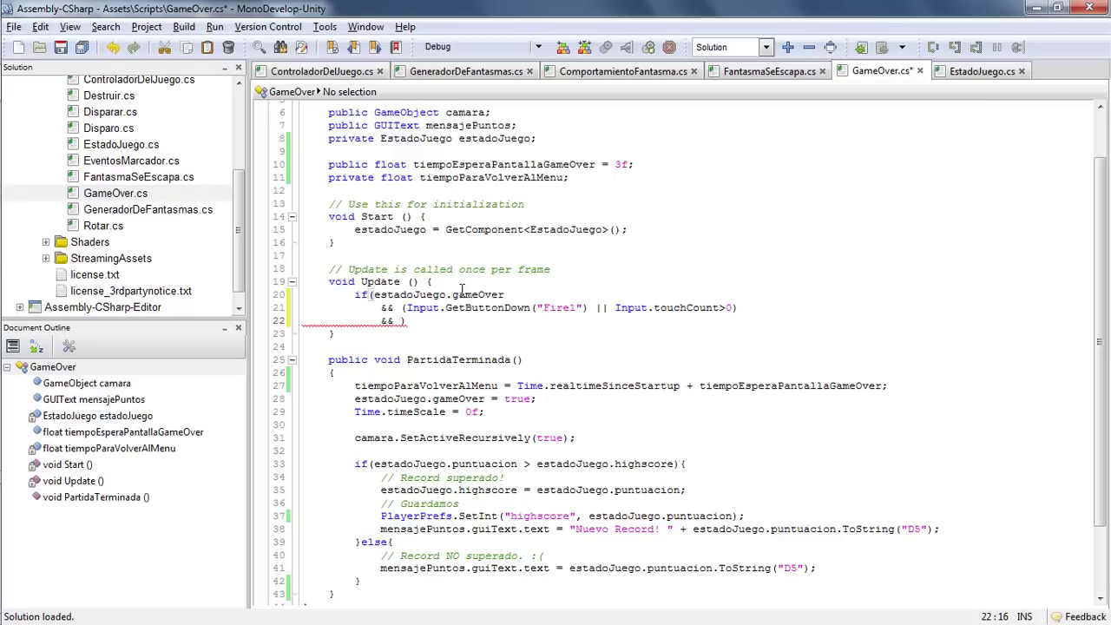
Step: Finish the condition with Time.realtimeSinceStartup > tiempoParaVolverAlMenu and close the parenthesis
drag(518, 385, 682, 387)
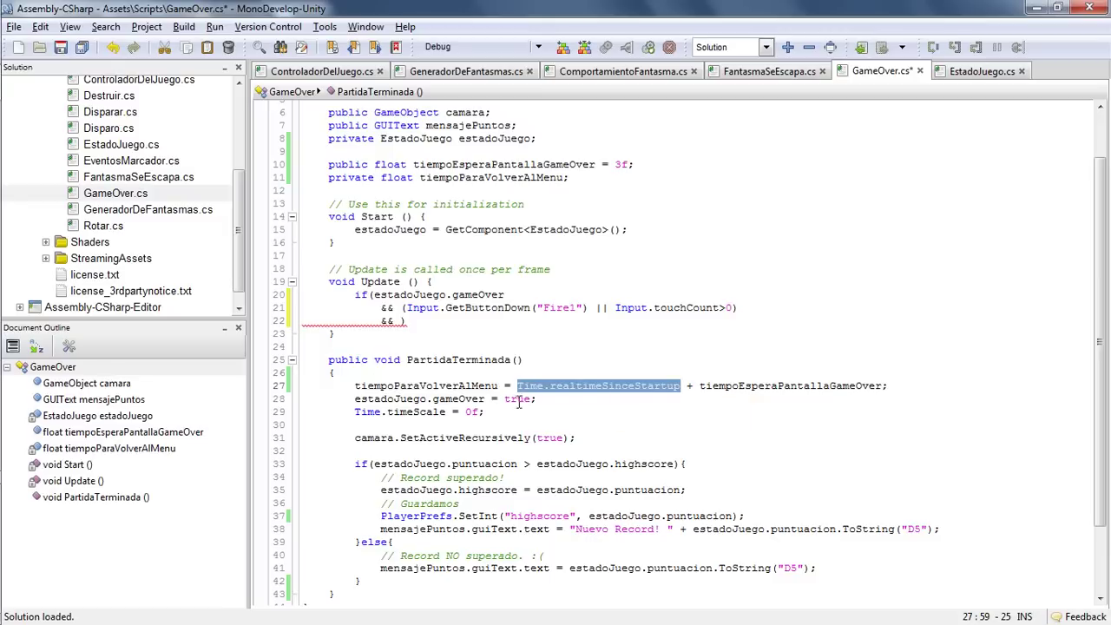
double_click(397, 386)
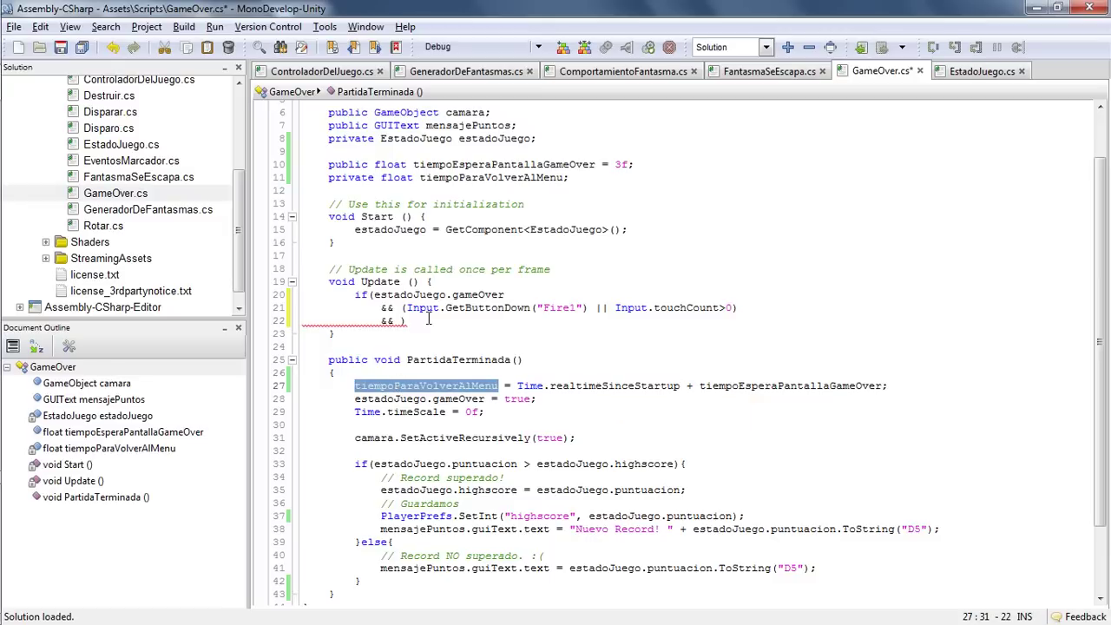
click(400, 320)
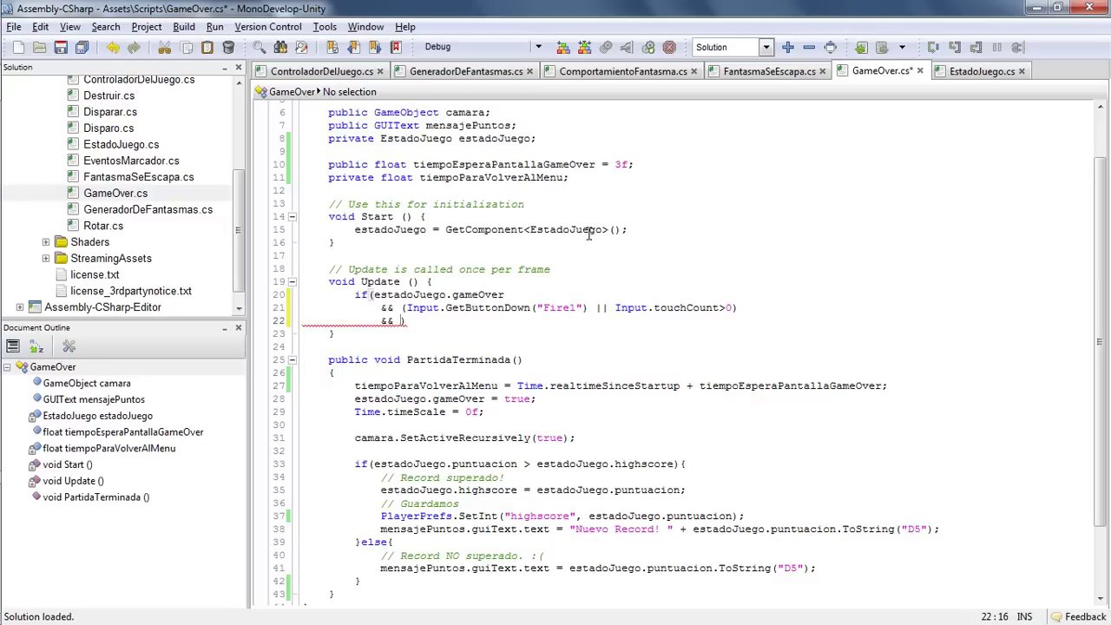
text(Time)
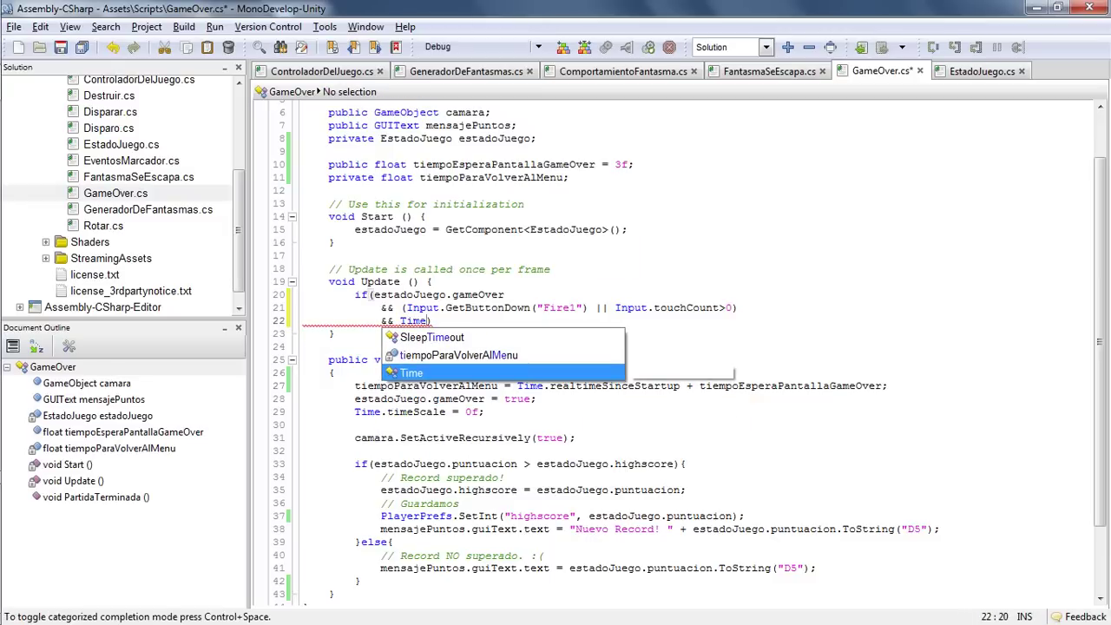
text(.rea)
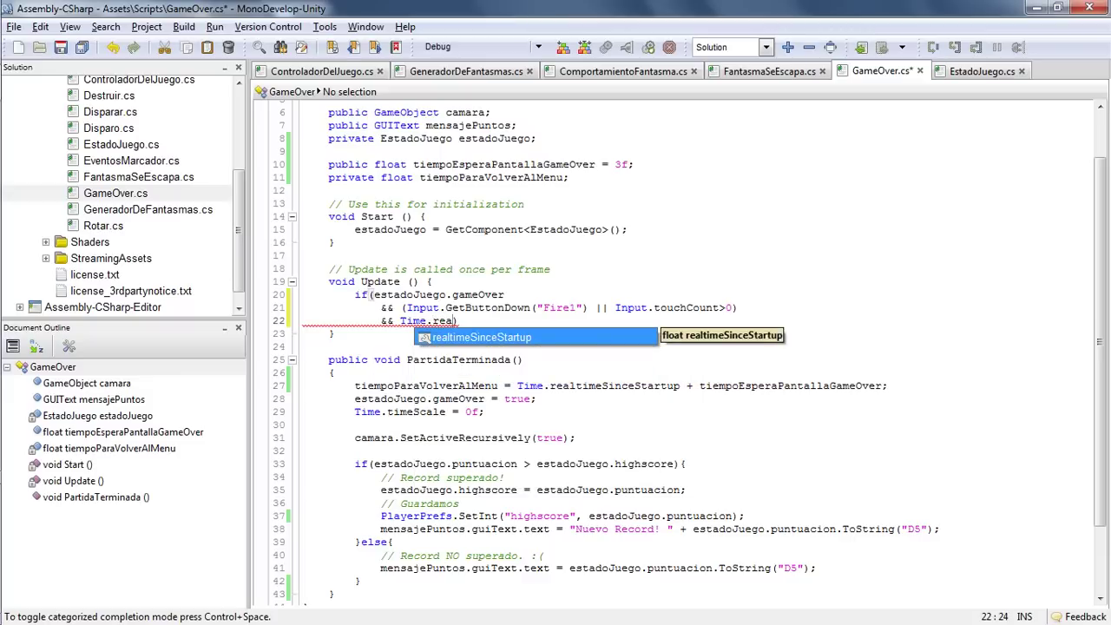
key(Return)
text(>)
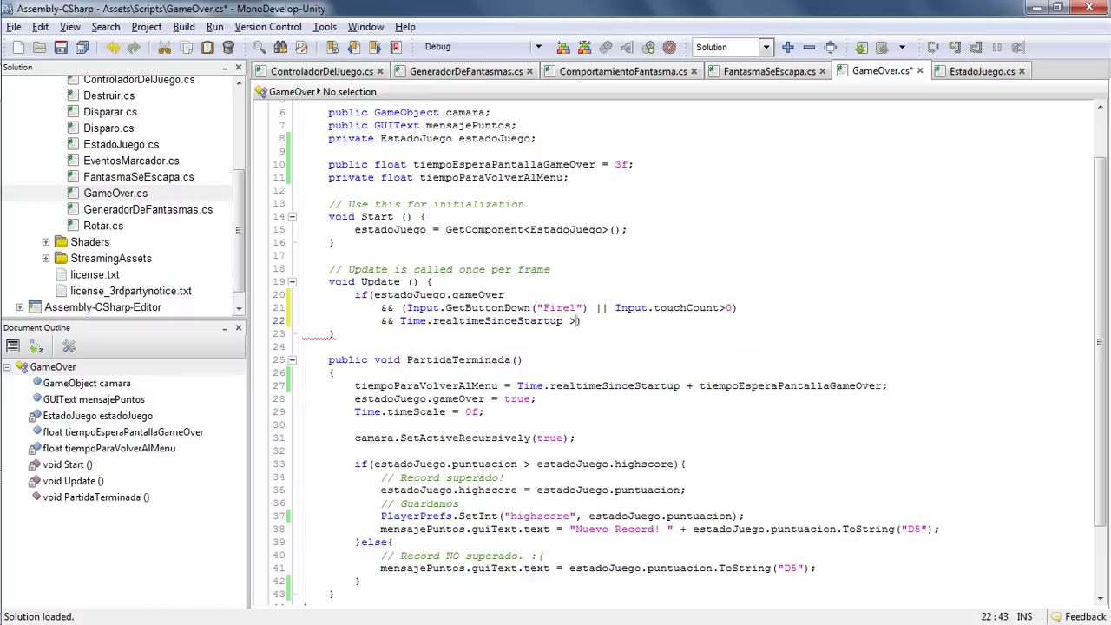
text( tiempoPa)
key(Return)
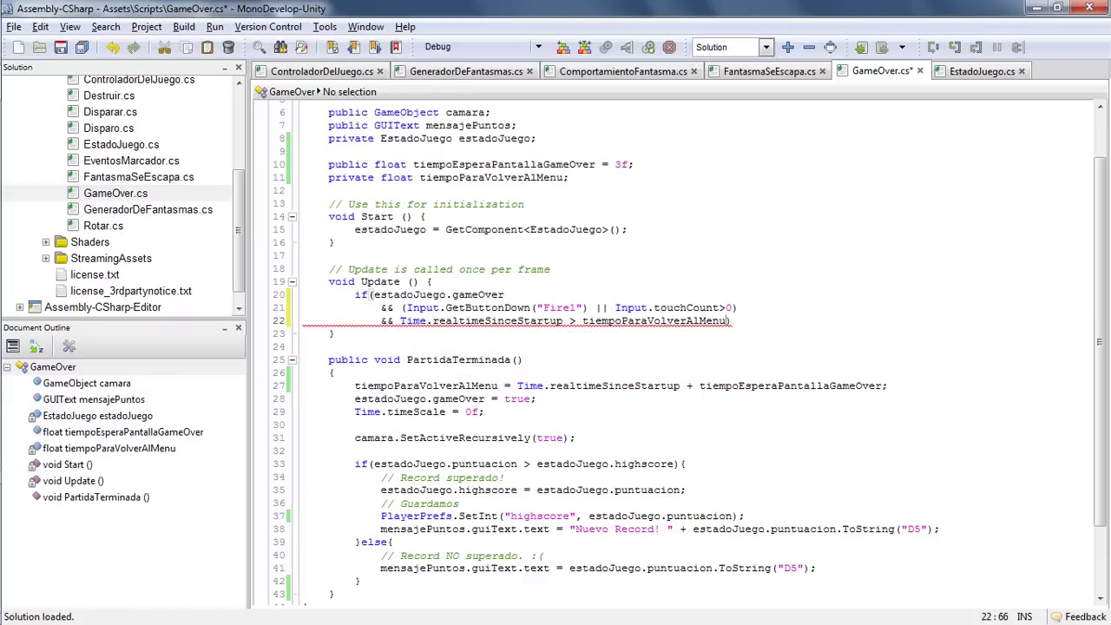
text())
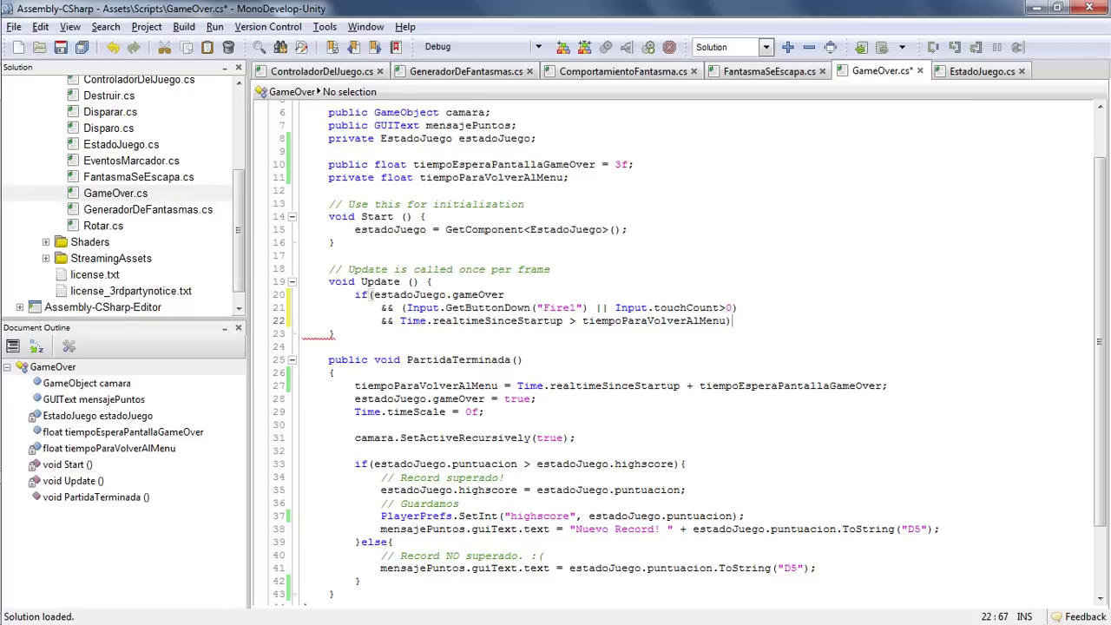
key(Return)
Step: Add a block logging "ENVIAMOS AL USUARIO A LA PANTALLA DE TÍTULO", save, and return to Unity
text({)
key(Return)
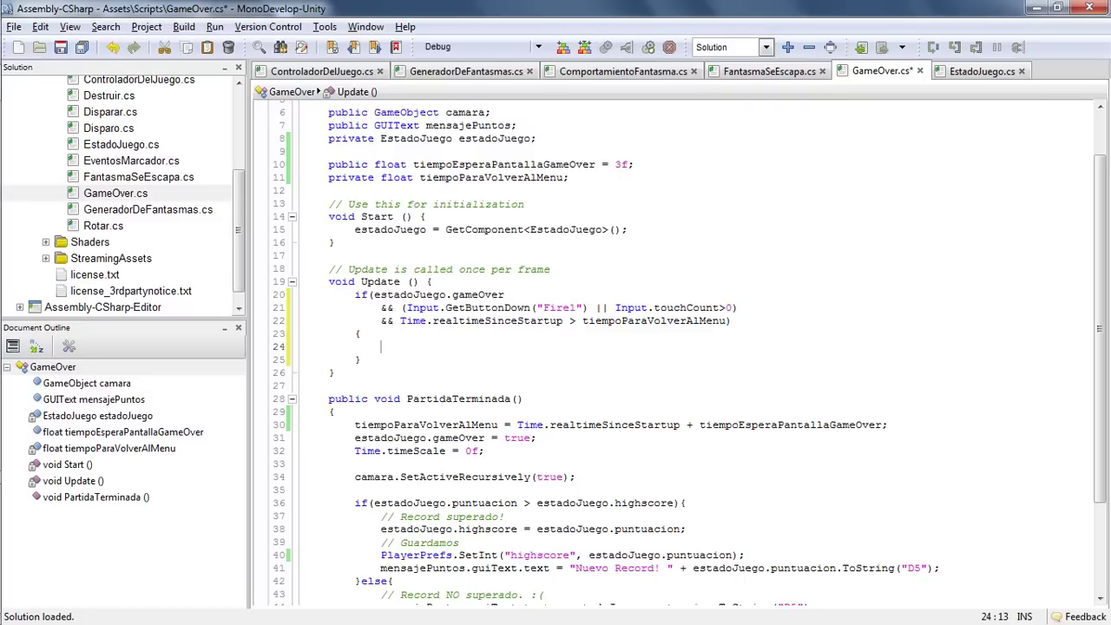
text(D)
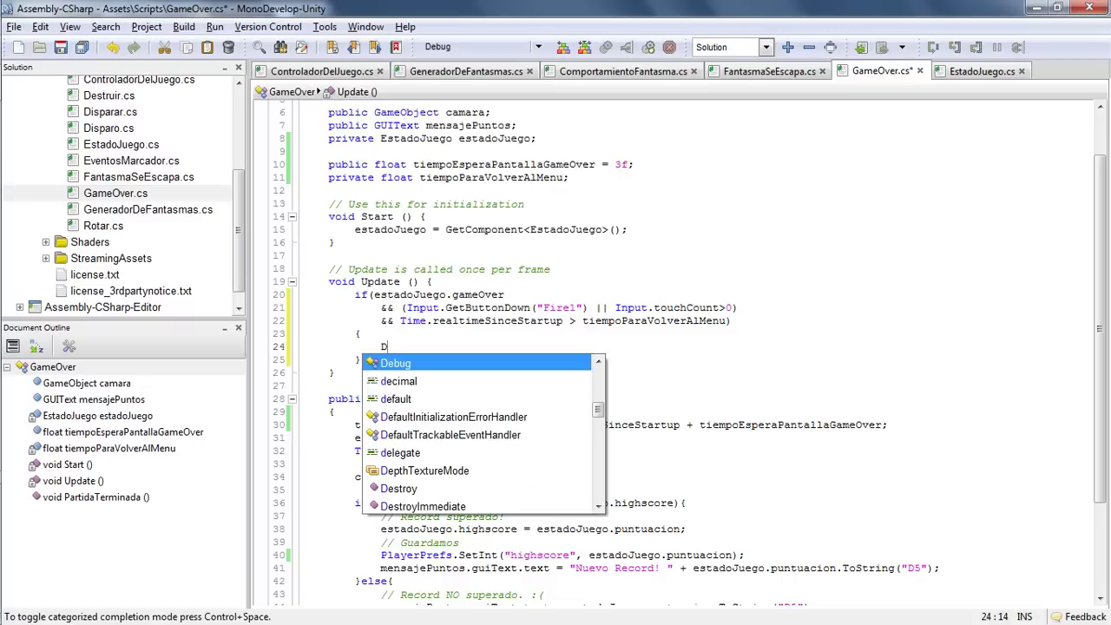
text(eb)
key(Return)
text(.)
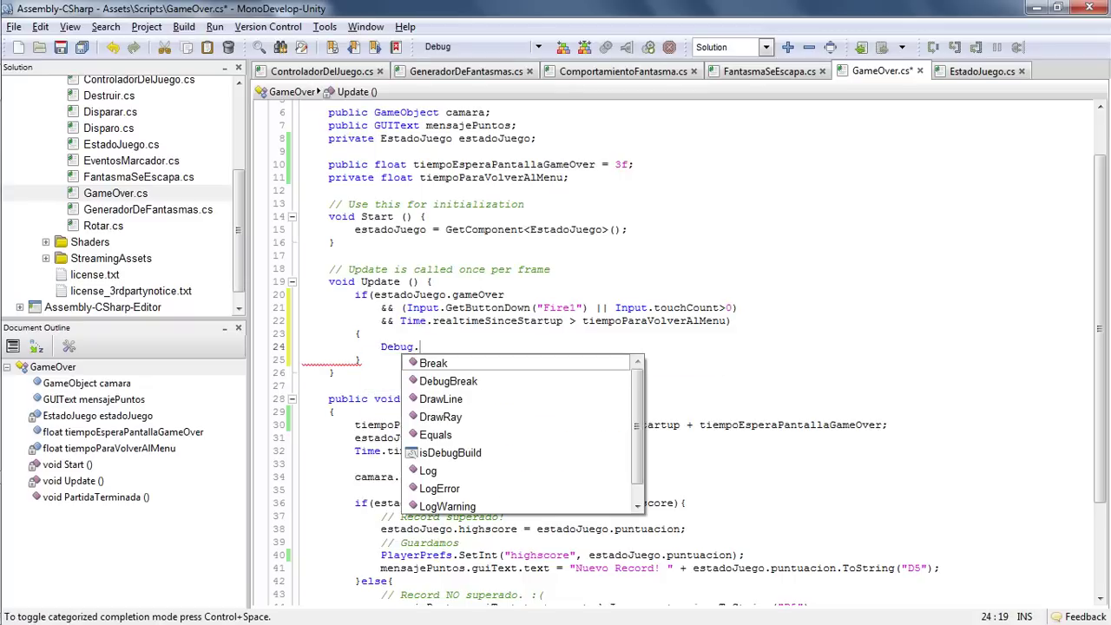
text(L)
key(Return)
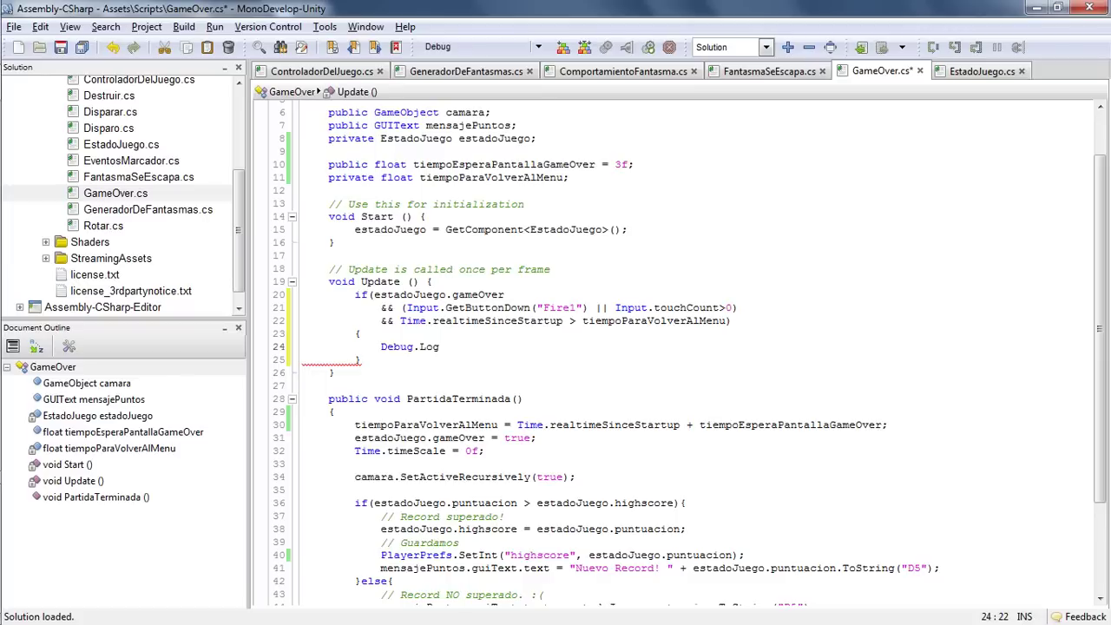
text((")
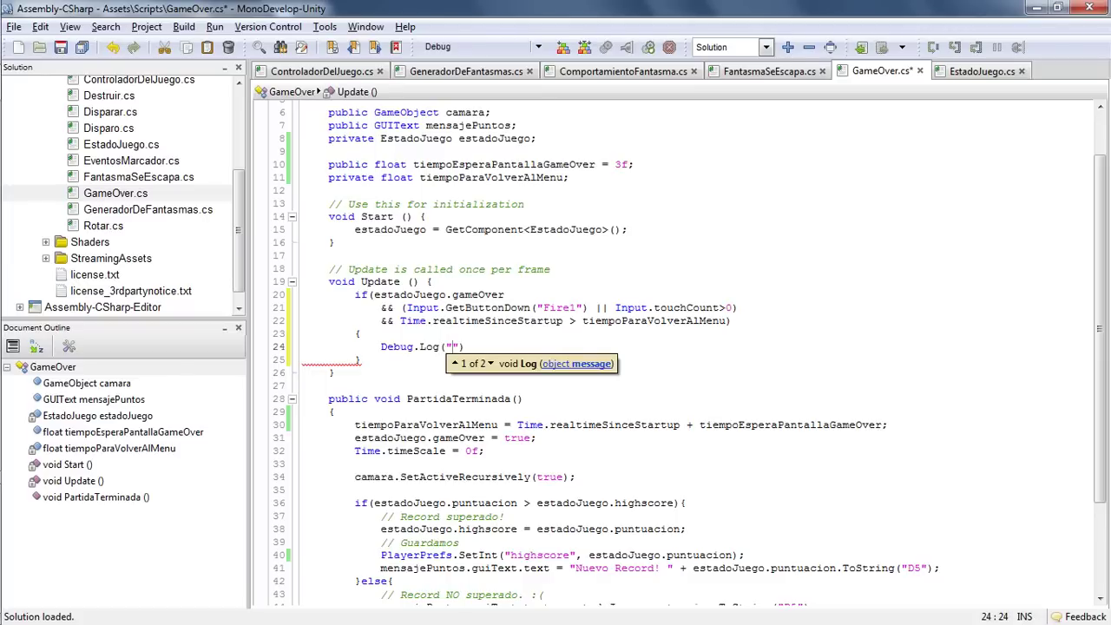
text(ENVIA)
text(MOS AL USUARIO )
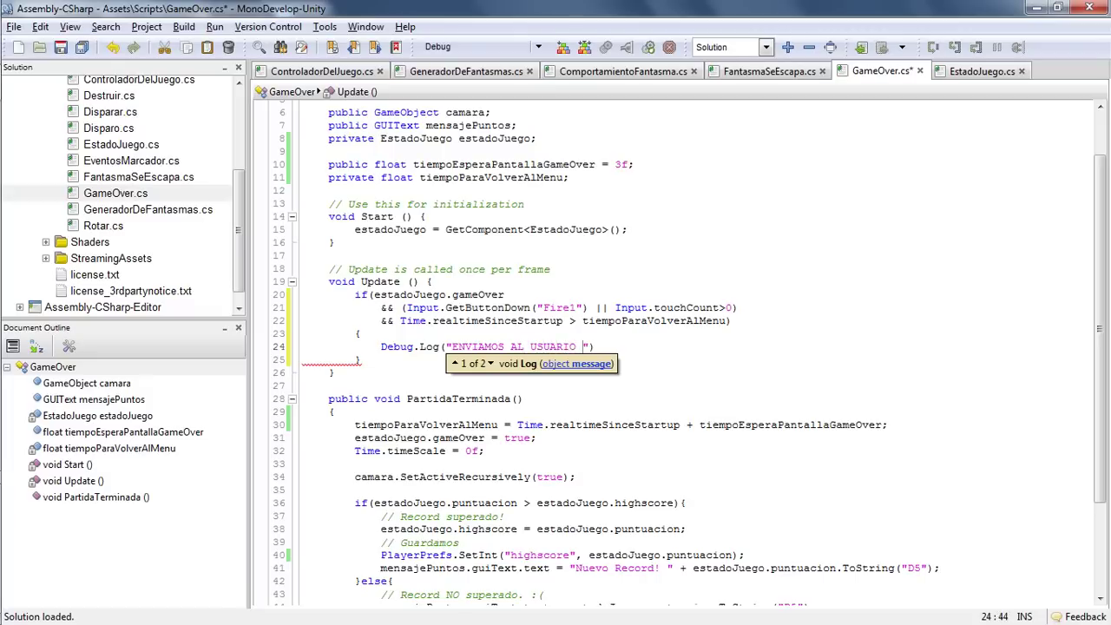
text(A LA PANTALLA DE)
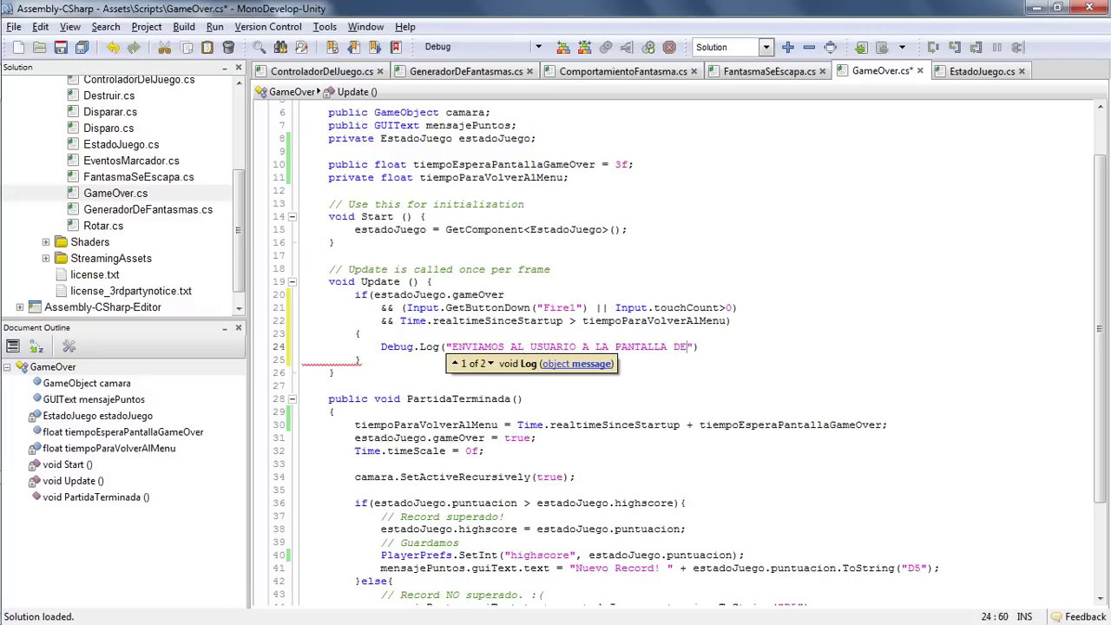
text( TÍTULO)
text(");)
key(ctrl+s)
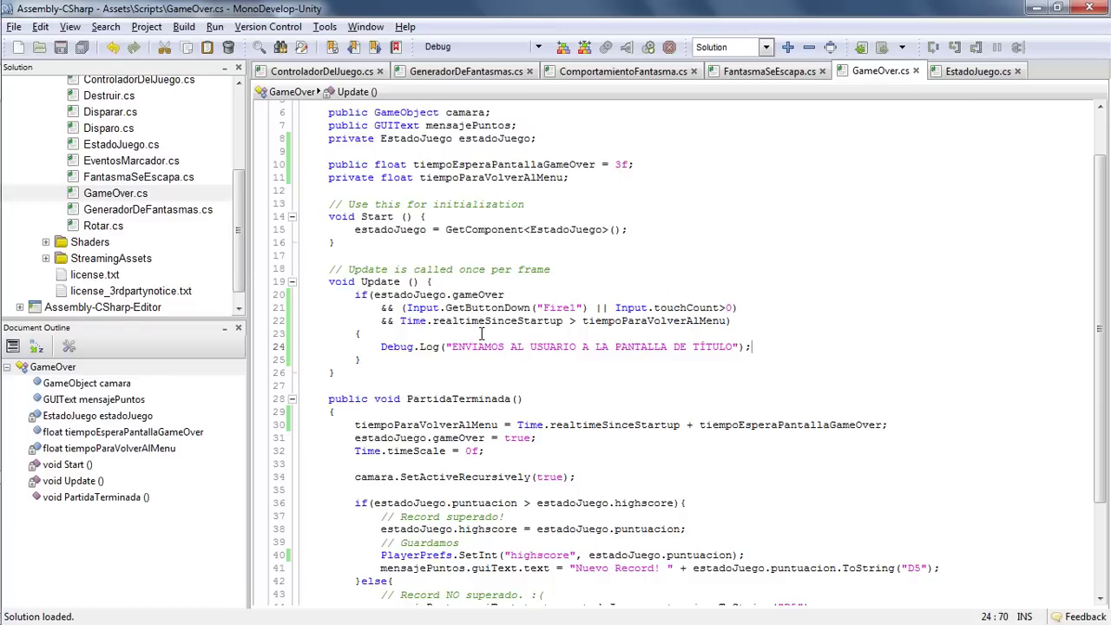
key(alt+Tab)
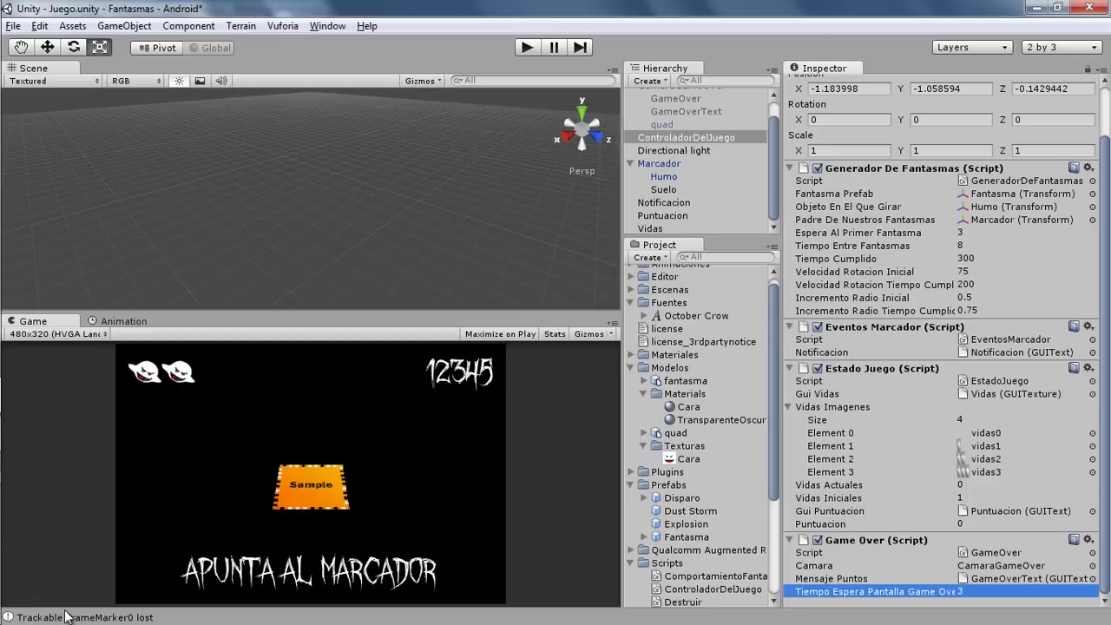
key(alt+Tab)
drag(456, 347, 725, 345)
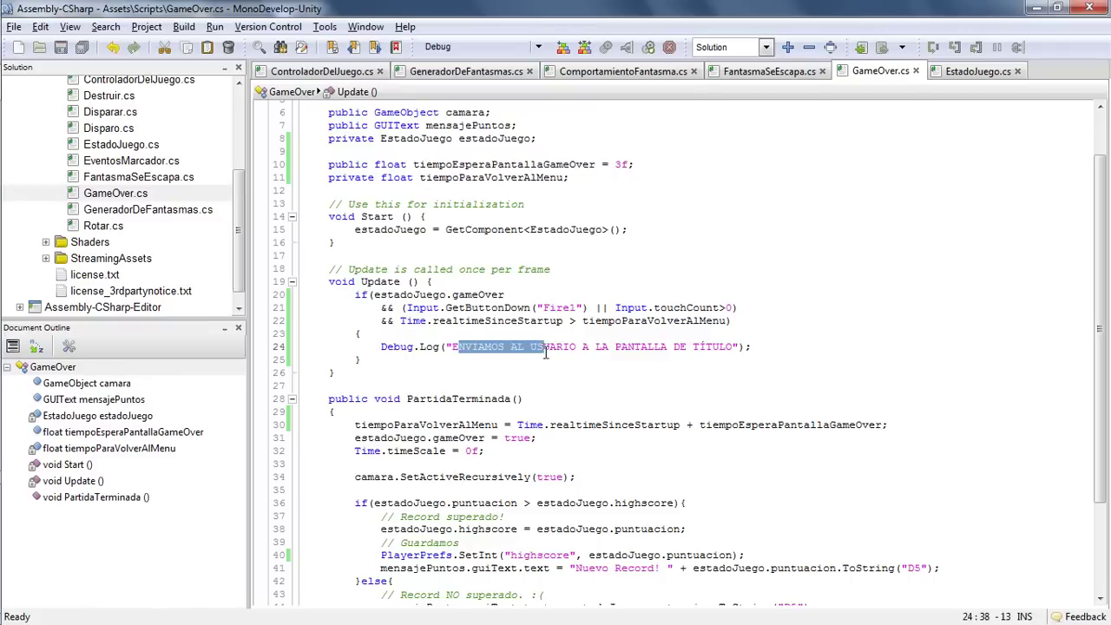
key(alt+Tab)
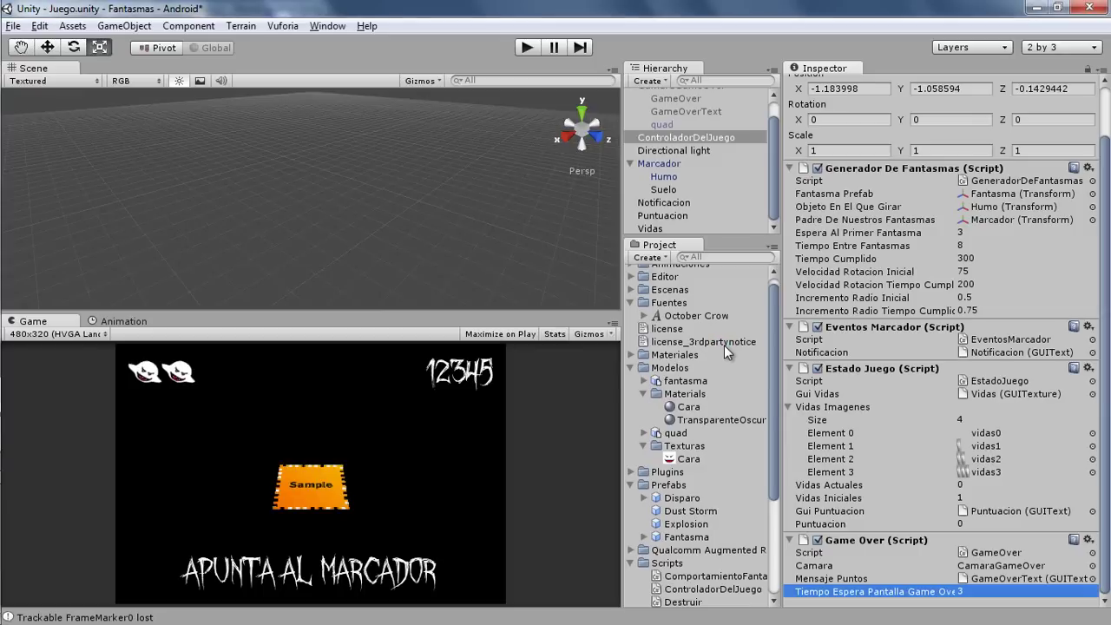
click(525, 47)
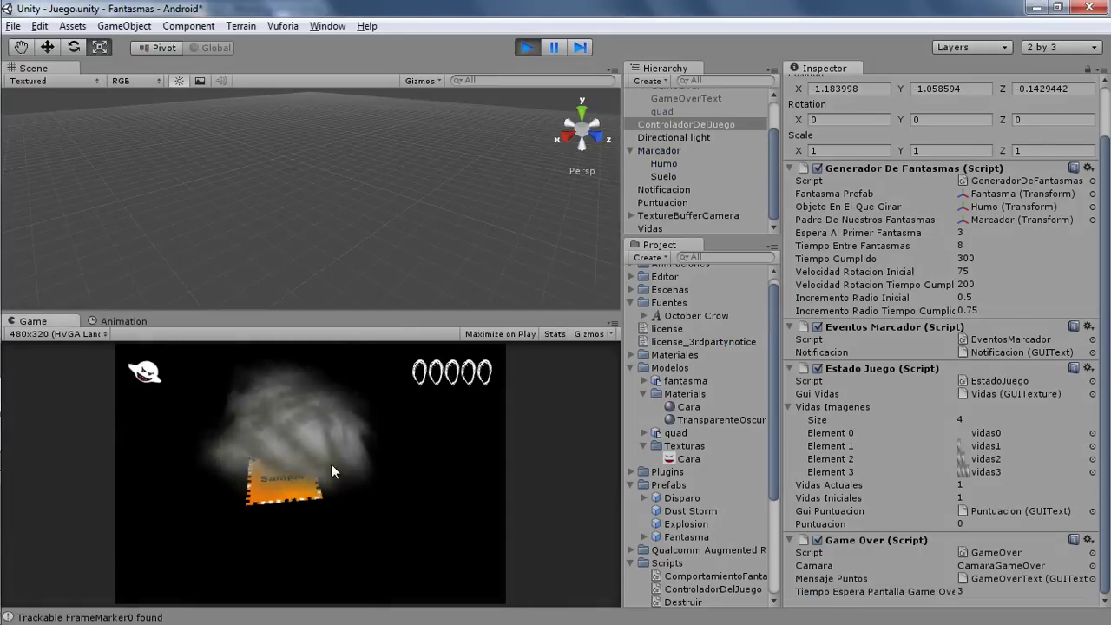
click(681, 162)
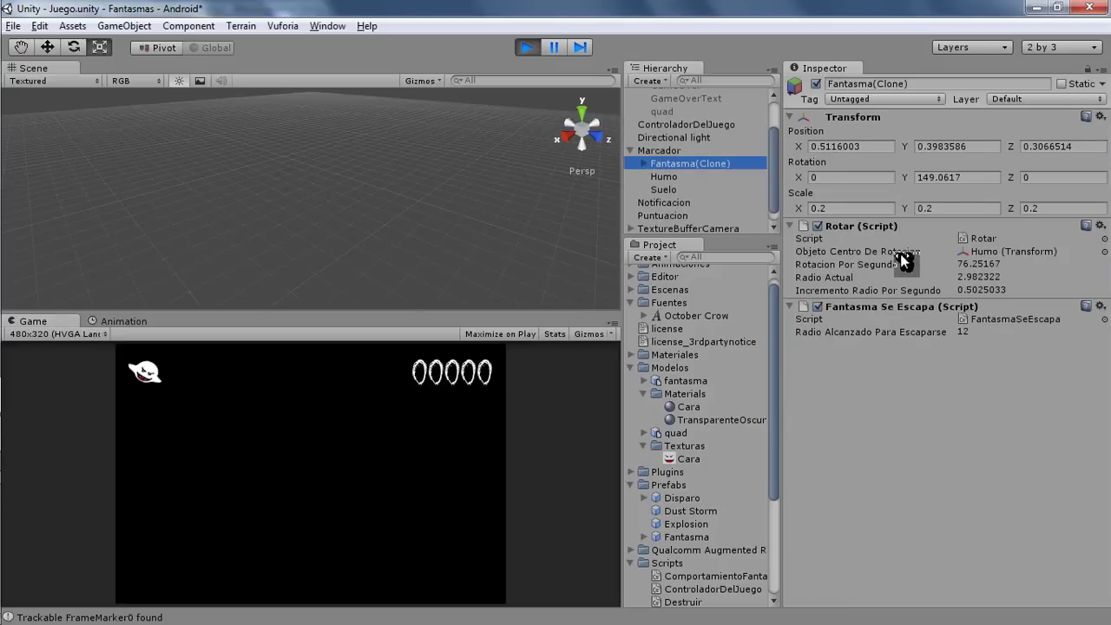
drag(862, 280, 1030, 280)
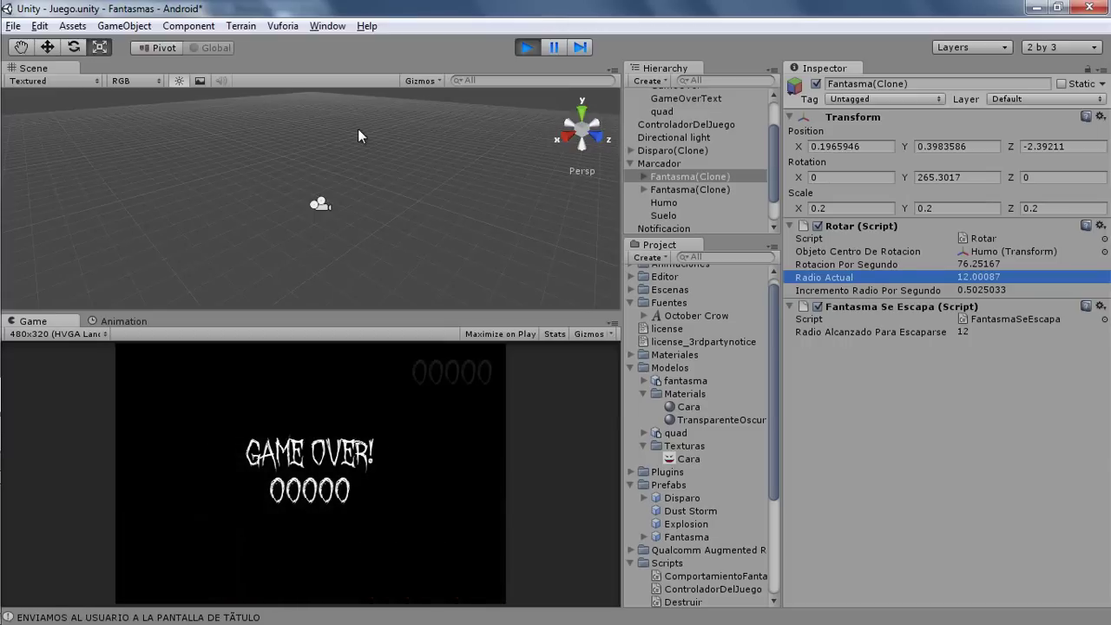
click(524, 43)
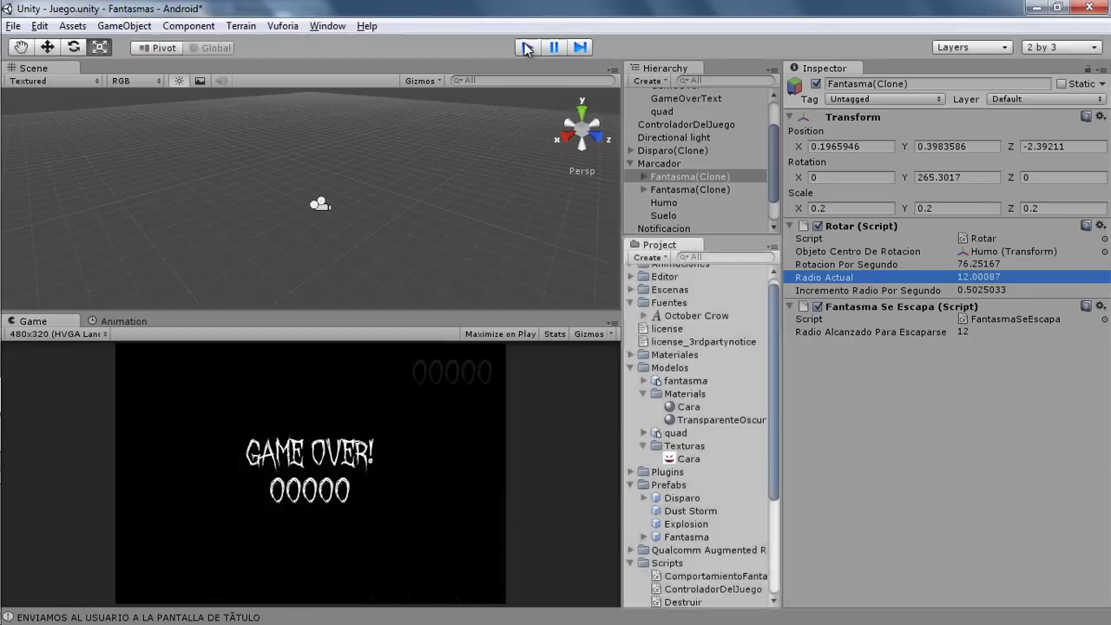